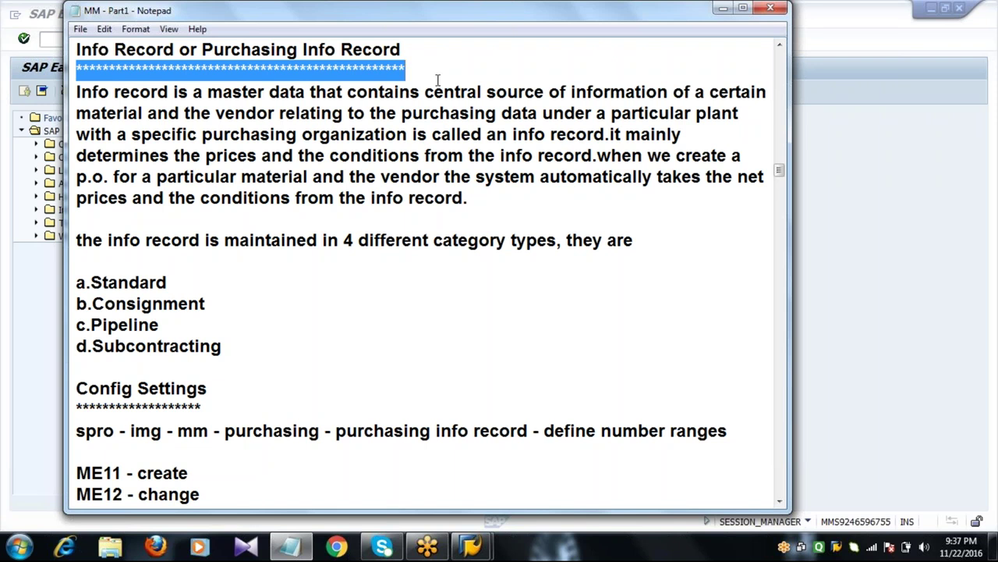
- Read the configuration path for info record number ranges in the Notepad notes
{"action": "double_click", "coordinate": [223, 406]}
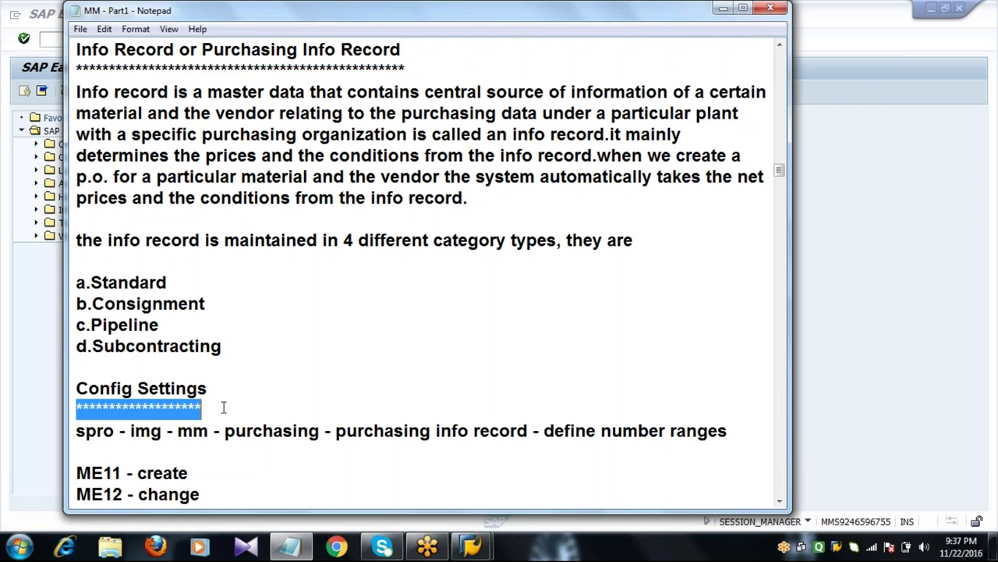
{"action": "left_click", "coordinate": [888, 345]}
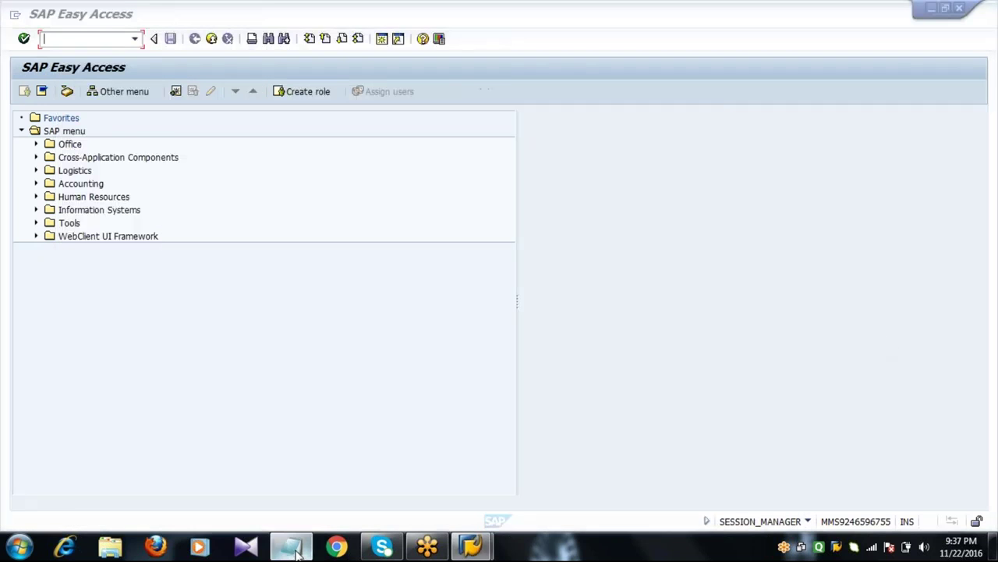
{"action": "left_click", "coordinate": [291, 547]}
{"action": "double_click", "coordinate": [735, 431]}
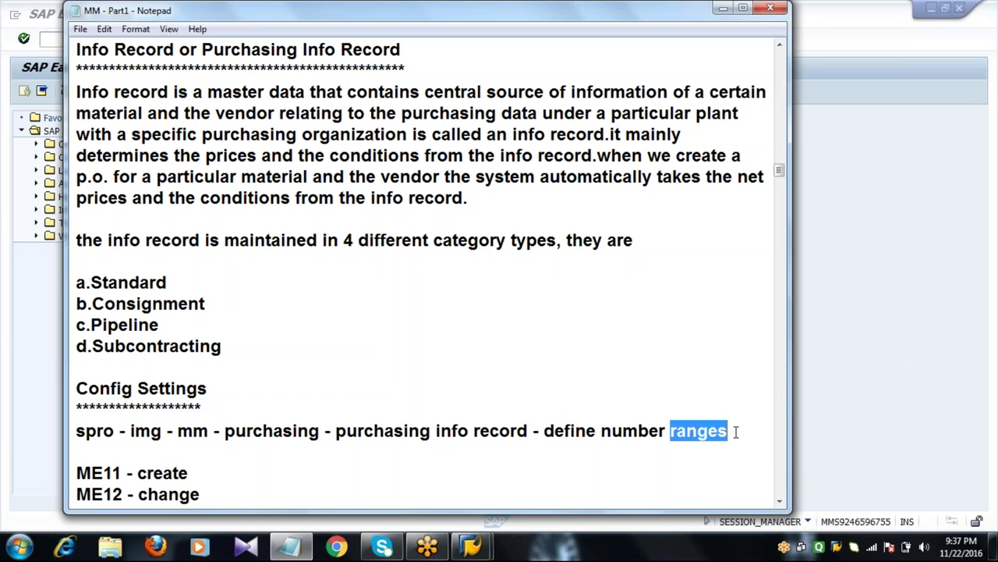
{"action": "left_click", "coordinate": [736, 431]}
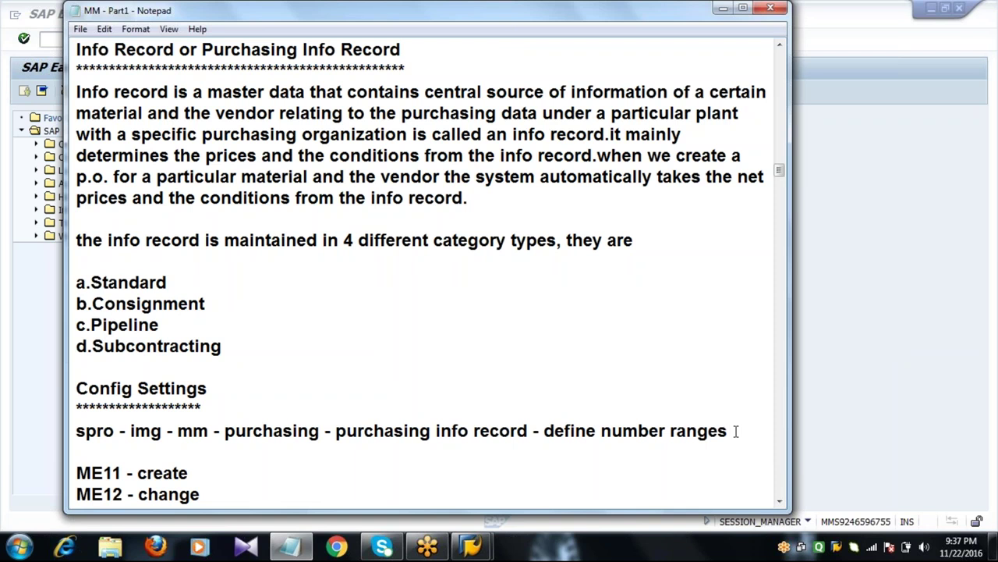
- Switch to SAP, start transaction SPRO and display the SAP Reference IMG
{"action": "left_click", "coordinate": [882, 318]}
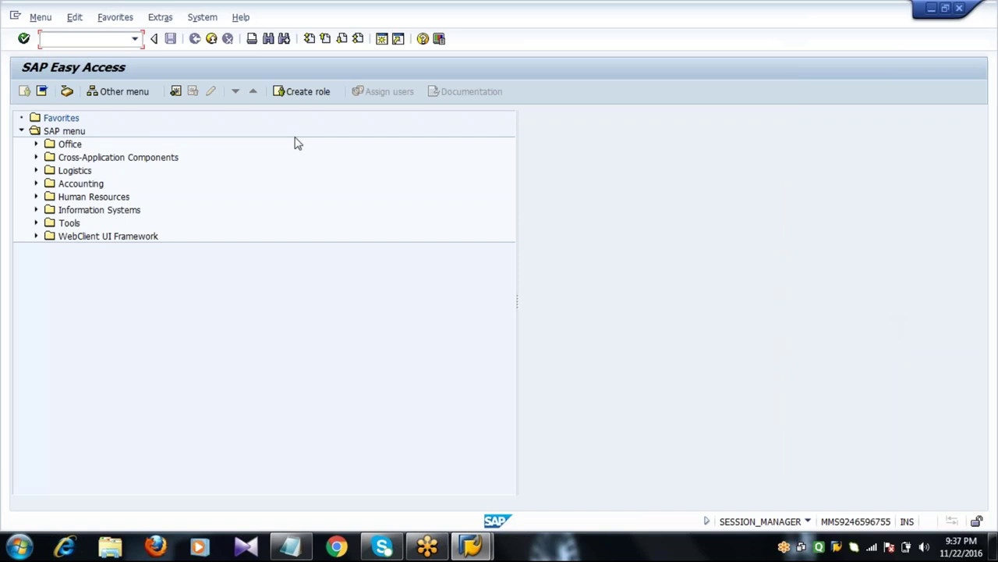
{"action": "left_click", "coordinate": [104, 38]}
{"action": "type", "text": "SPRO"}
{"action": "key", "text": "Return"}
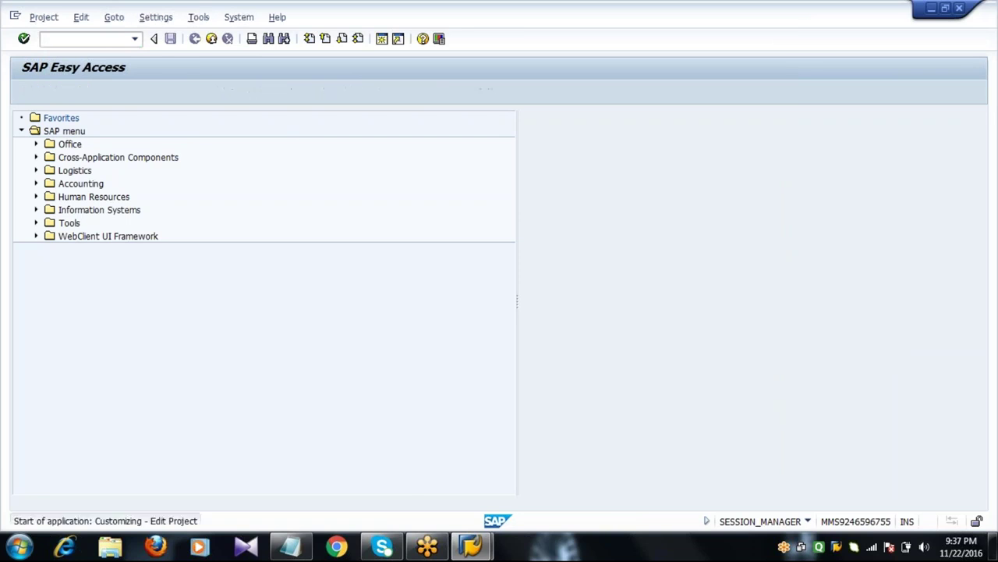
{"action": "left_click", "coordinate": [78, 94]}
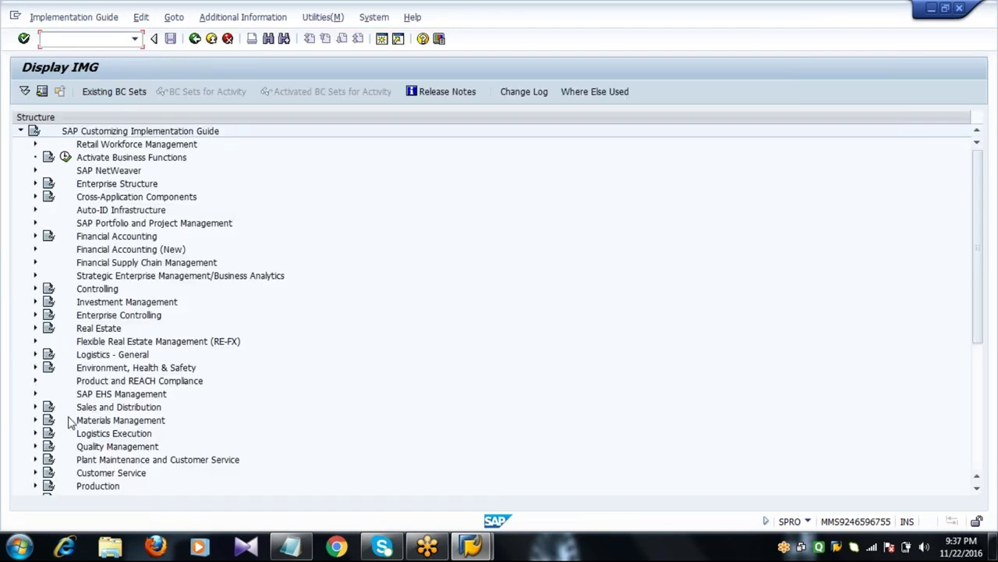
- Open Define Number Ranges under Materials Management, Purchasing, Purchasing Info Record, and bring up its number range groups for maintenance
{"action": "left_click", "coordinate": [34, 419]}
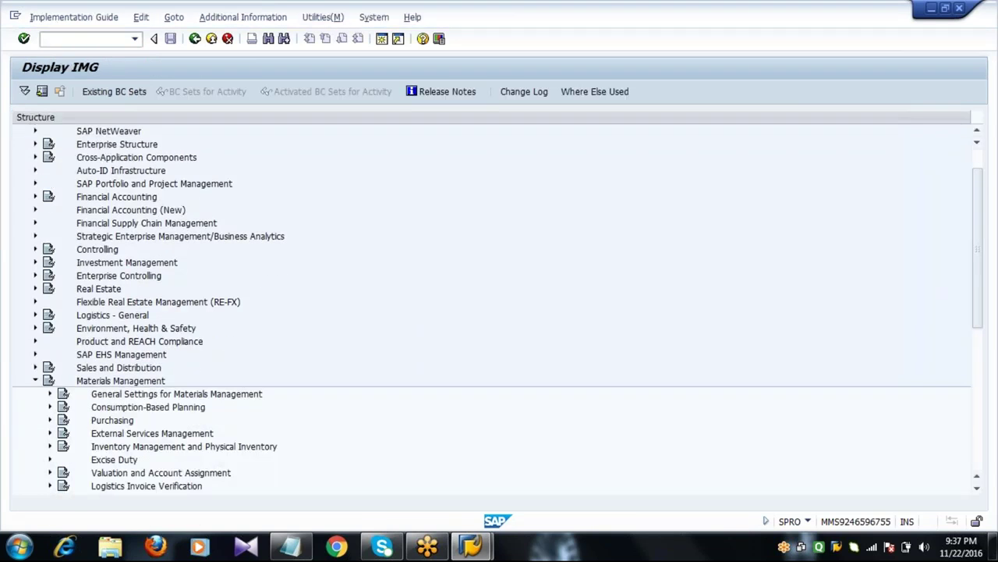
{"action": "left_click", "coordinate": [49, 420]}
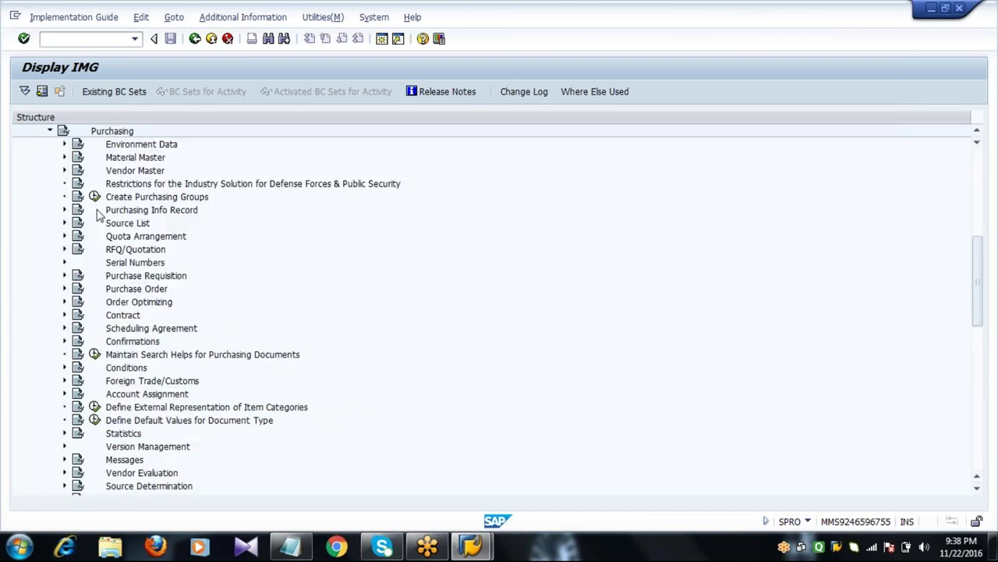
{"action": "left_click", "coordinate": [65, 210]}
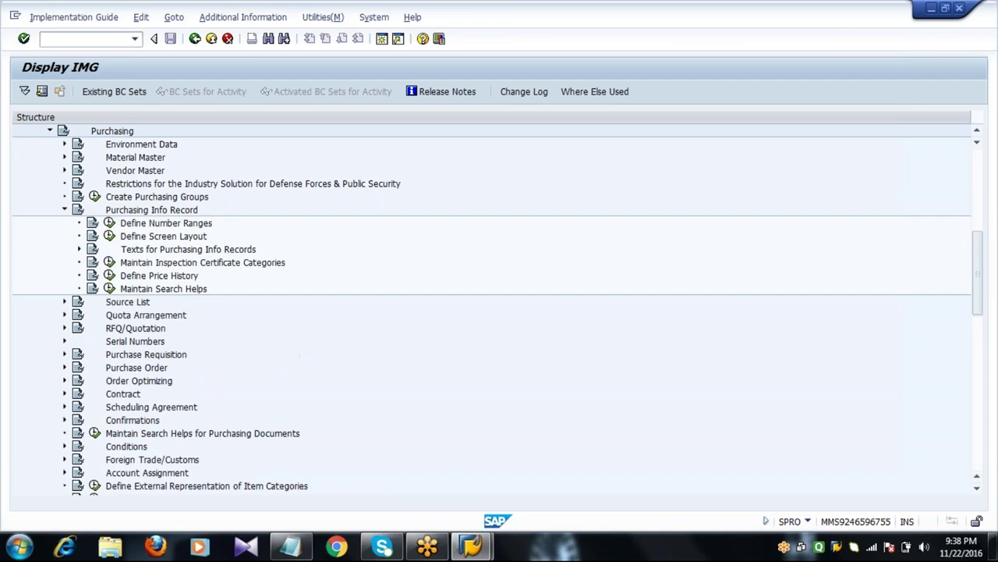
{"action": "left_click", "coordinate": [150, 224]}
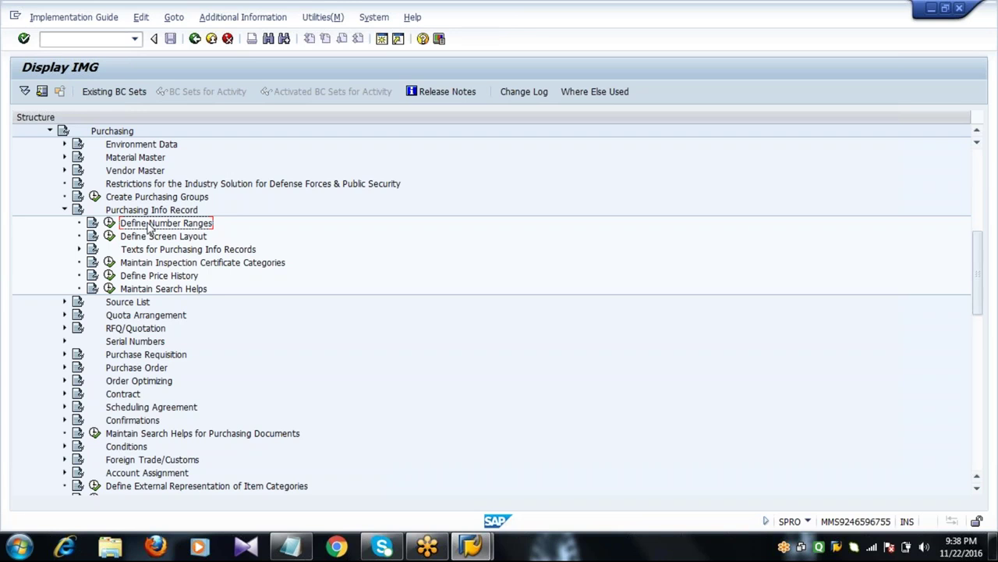
{"action": "left_click", "coordinate": [109, 222]}
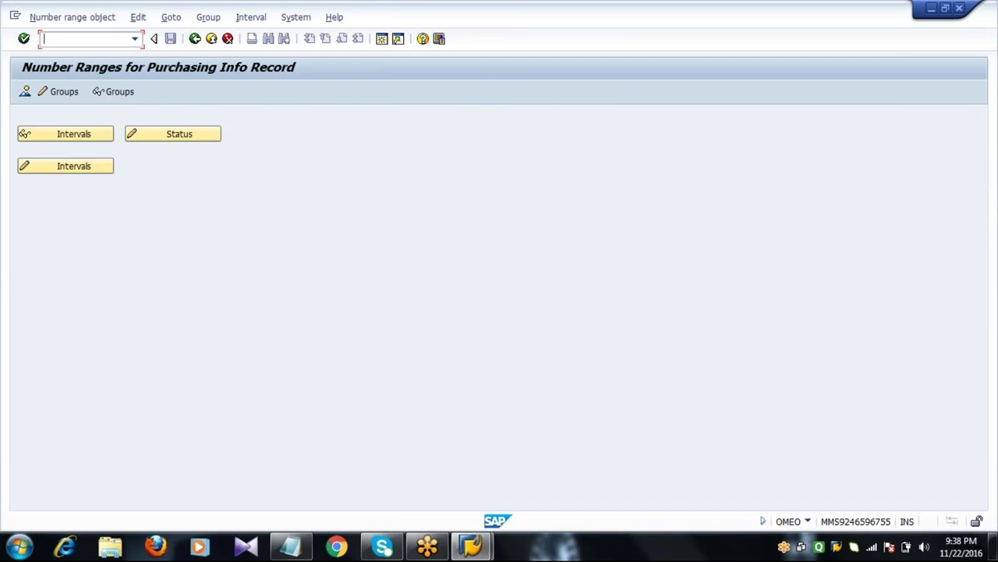
{"action": "left_click", "coordinate": [64, 93]}
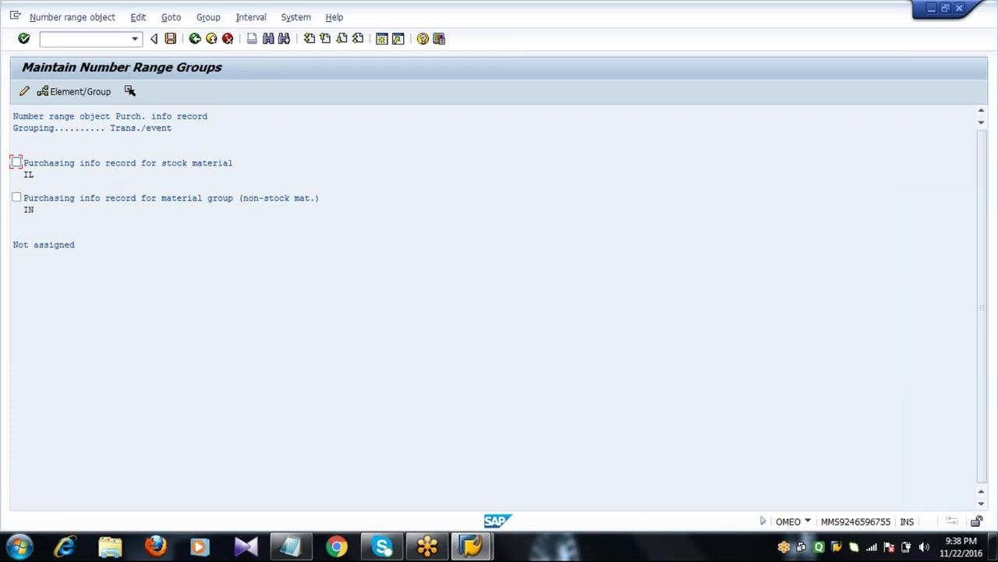
- Start a new number range group with the text "Number Ranges for Info Record for Stock Items"
{"action": "left_click", "coordinate": [109, 40]}
{"action": "left_click", "coordinate": [209, 19]}
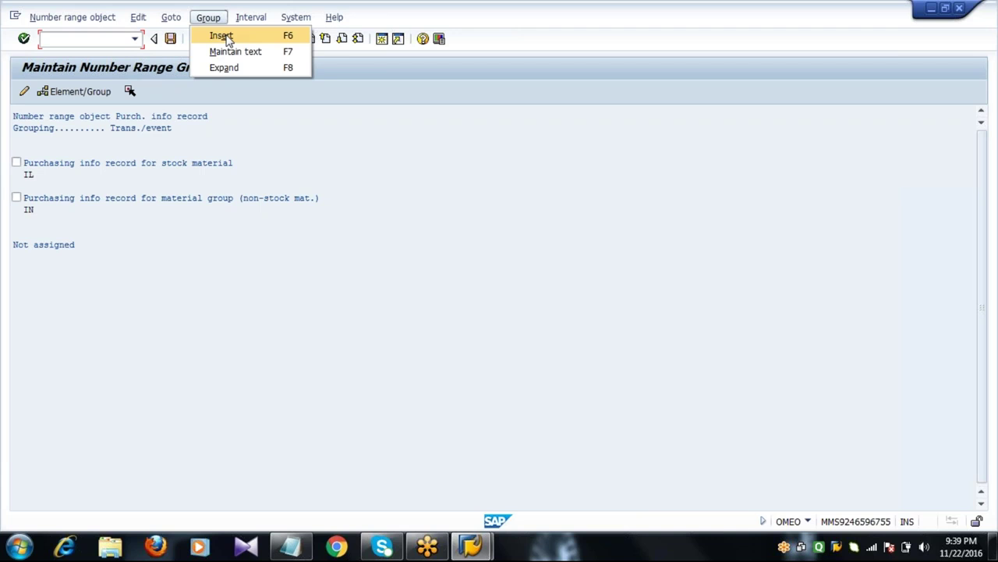
{"action": "left_click", "coordinate": [222, 36]}
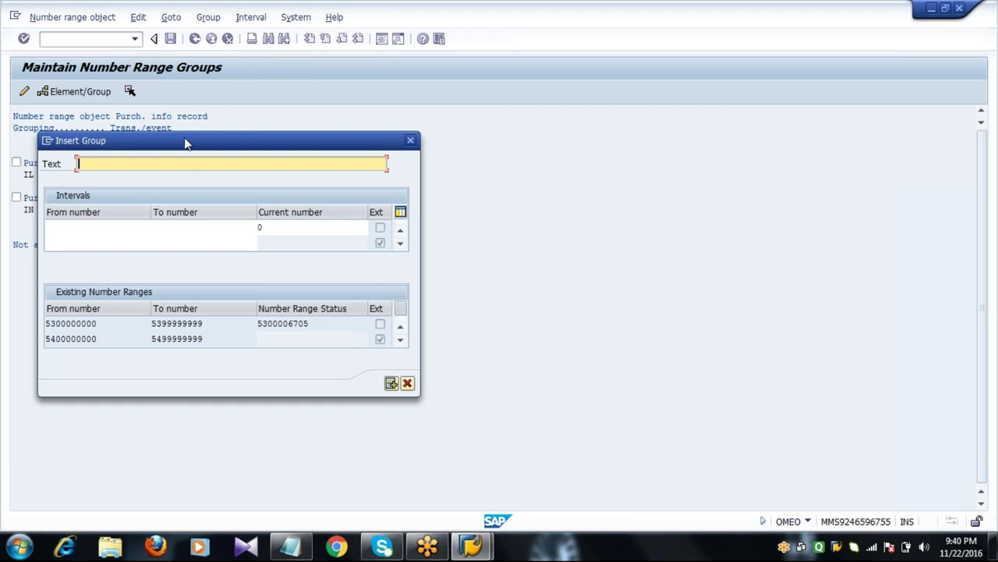
{"action": "left_click_drag", "start_coordinate": [185, 142], "coordinate": [243, 173]}
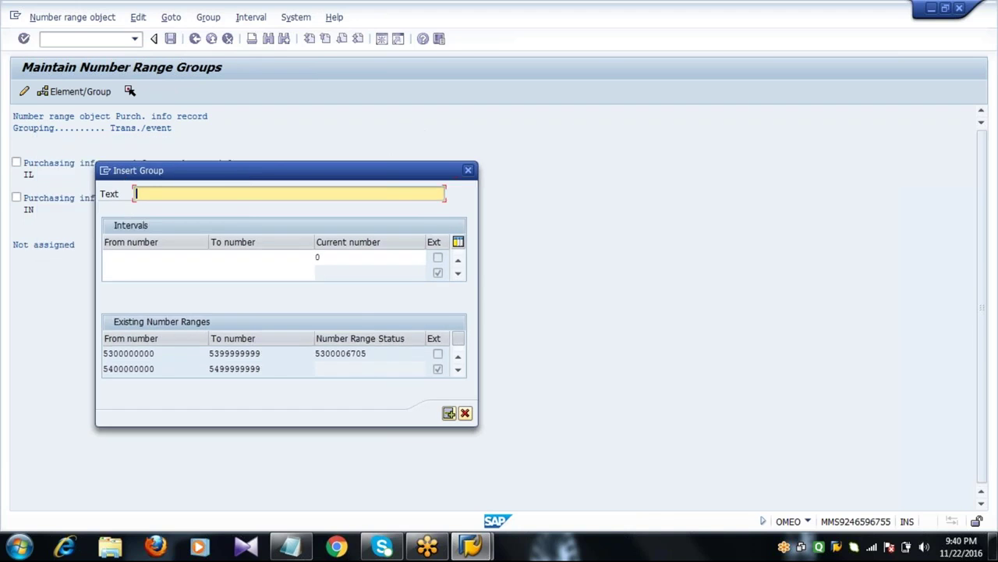
{"action": "type", "text": "Number Ranges for In"}
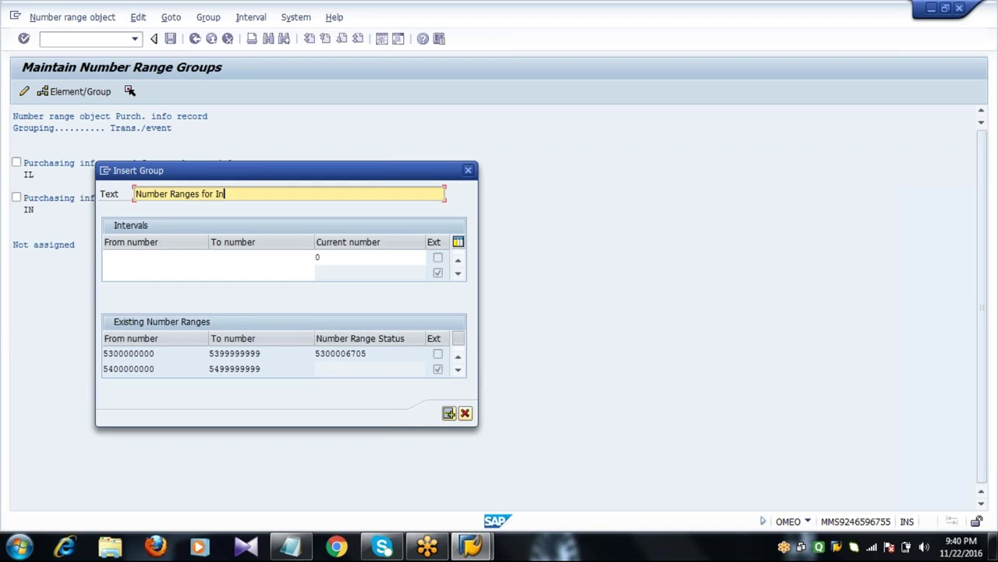
{"action": "type", "text": "fo "}
{"action": "type", "text": "Rec"}
{"action": "type", "text": "ord for S"}
{"action": "type", "text": "tock"}
{"action": "type", "text": "tems"}
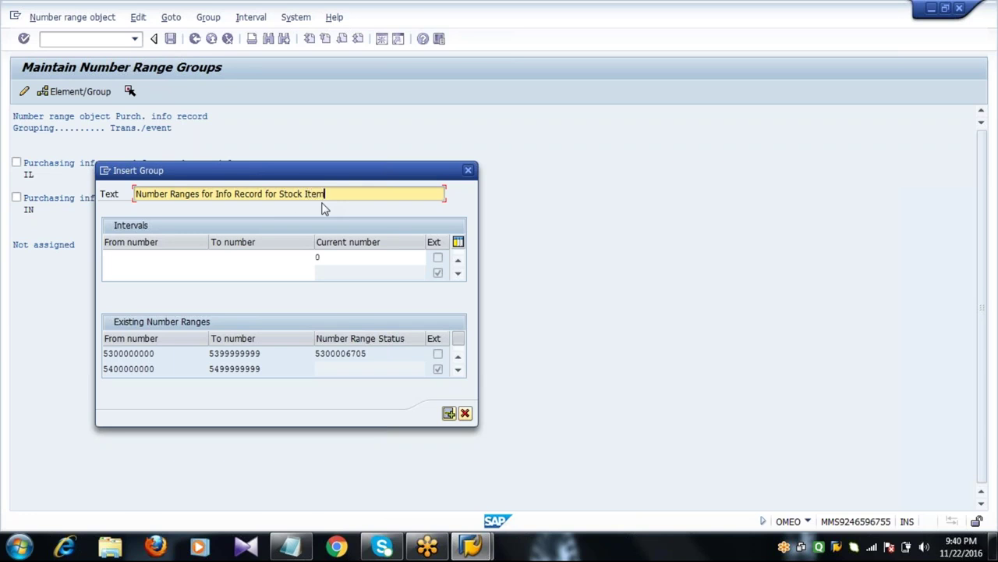
- Give the stock items group the interval 1 to 100000, starting from the free intervals, and insert the group
{"action": "left_click", "coordinate": [183, 261]}
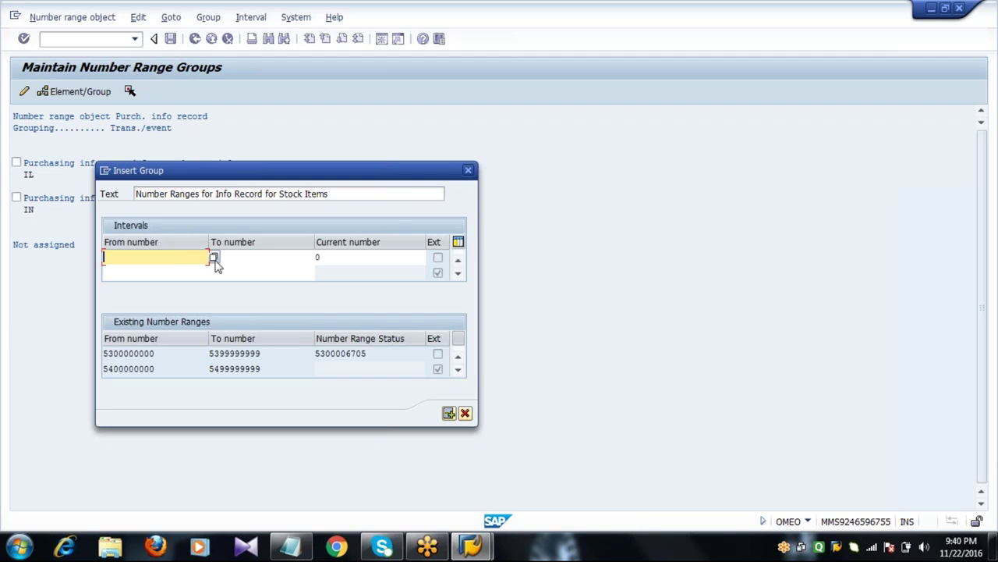
{"action": "left_click", "coordinate": [217, 267]}
{"action": "key", "text": "F4"}
{"action": "left_click", "coordinate": [134, 238]}
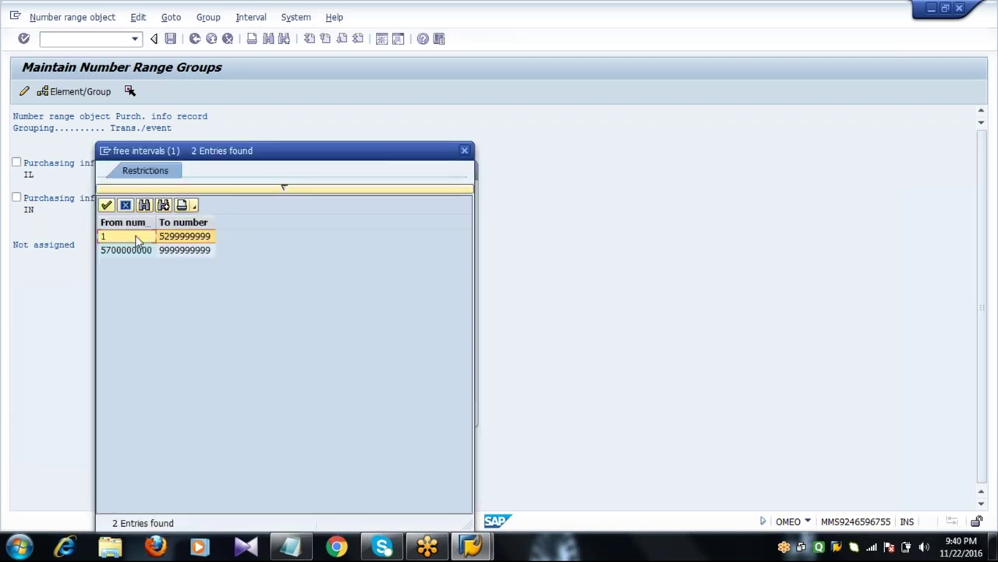
{"action": "double_click", "coordinate": [134, 238]}
{"action": "key", "text": "Tab"}
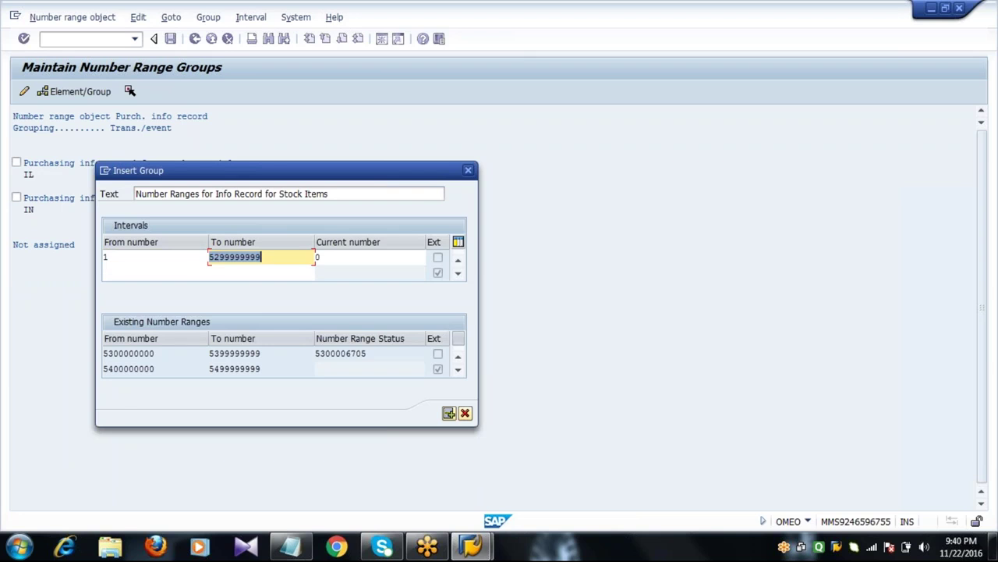
{"action": "type", "text": "100000"}
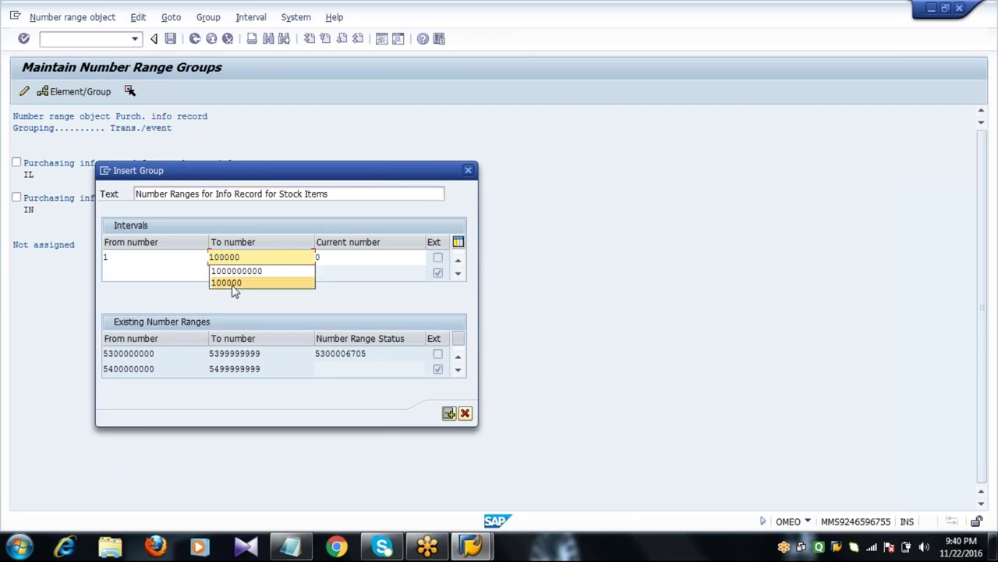
{"action": "left_click", "coordinate": [234, 285]}
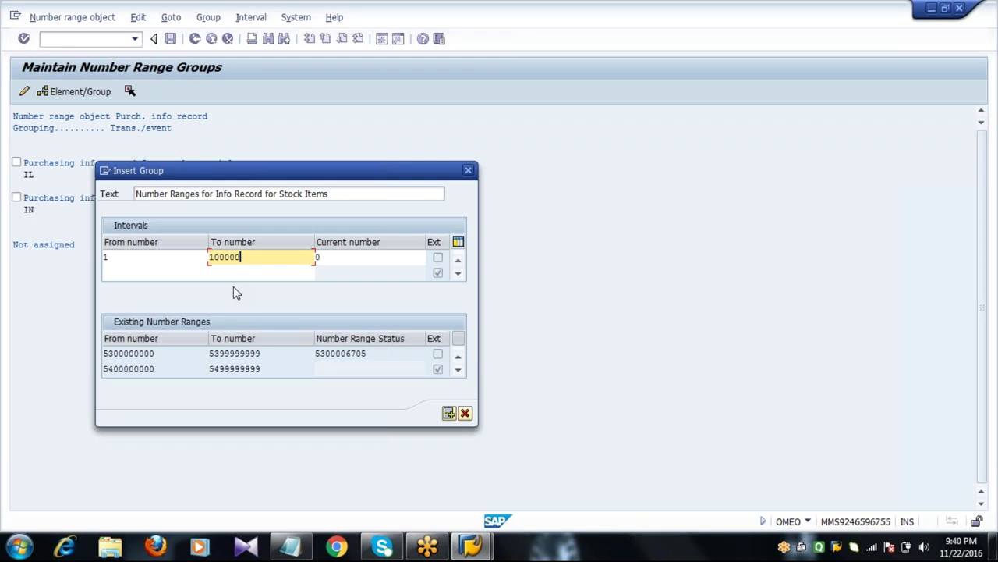
{"action": "key", "text": "Return"}
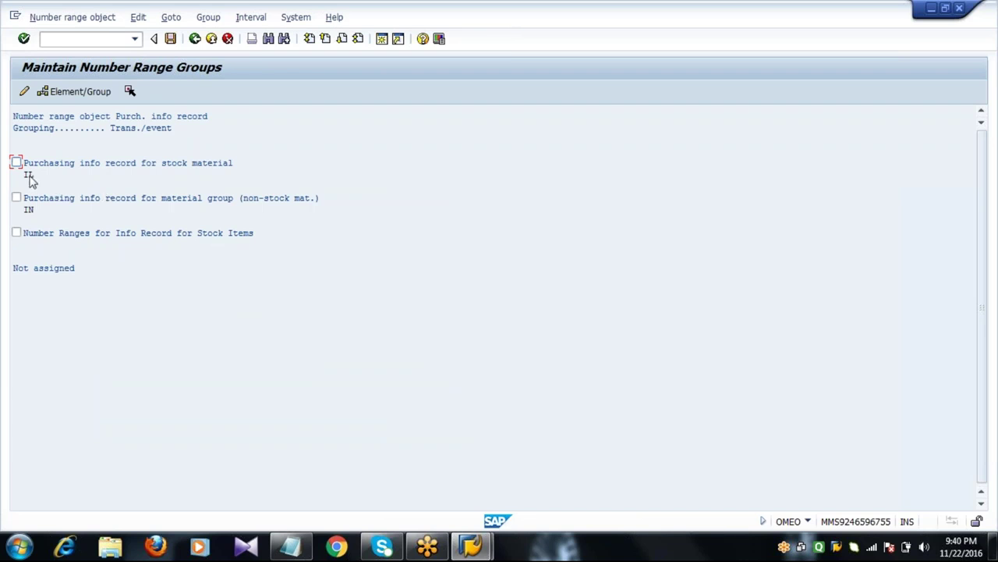
- Assign element IL to the group "Number Ranges for Info Record for Stock Items"
{"action": "left_click", "coordinate": [28, 175]}
{"action": "left_click", "coordinate": [130, 200]}
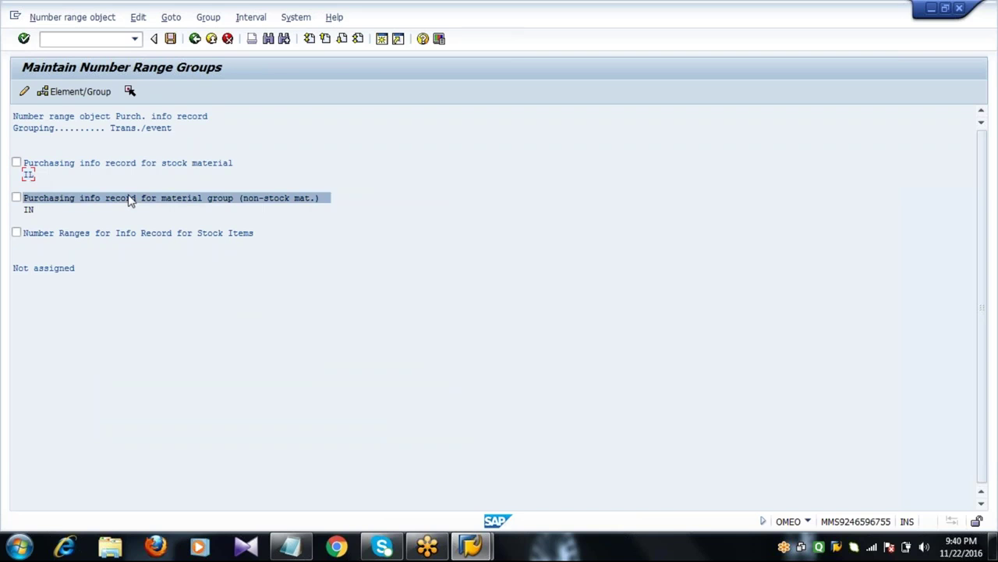
{"action": "left_click", "coordinate": [81, 185]}
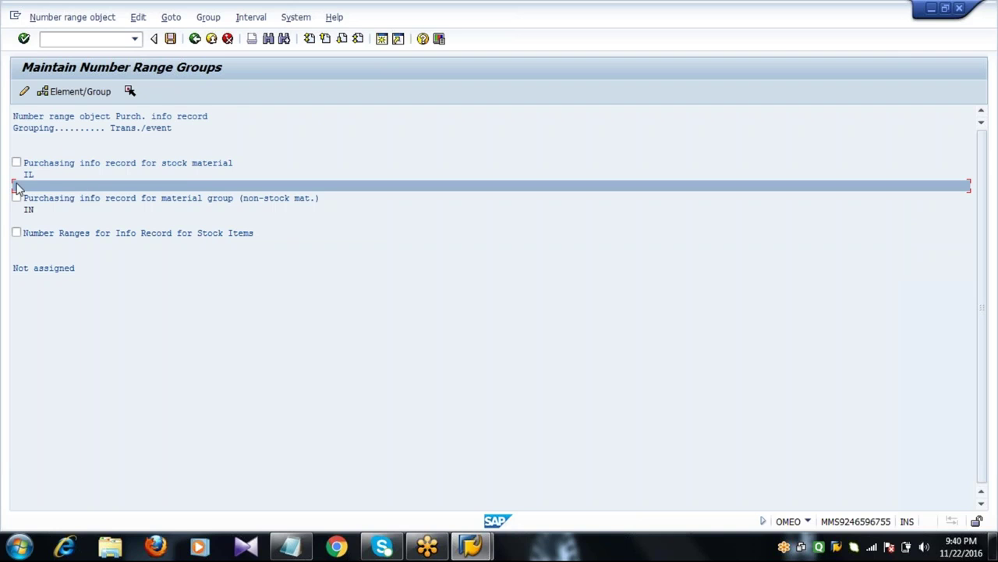
{"action": "left_click", "coordinate": [17, 233]}
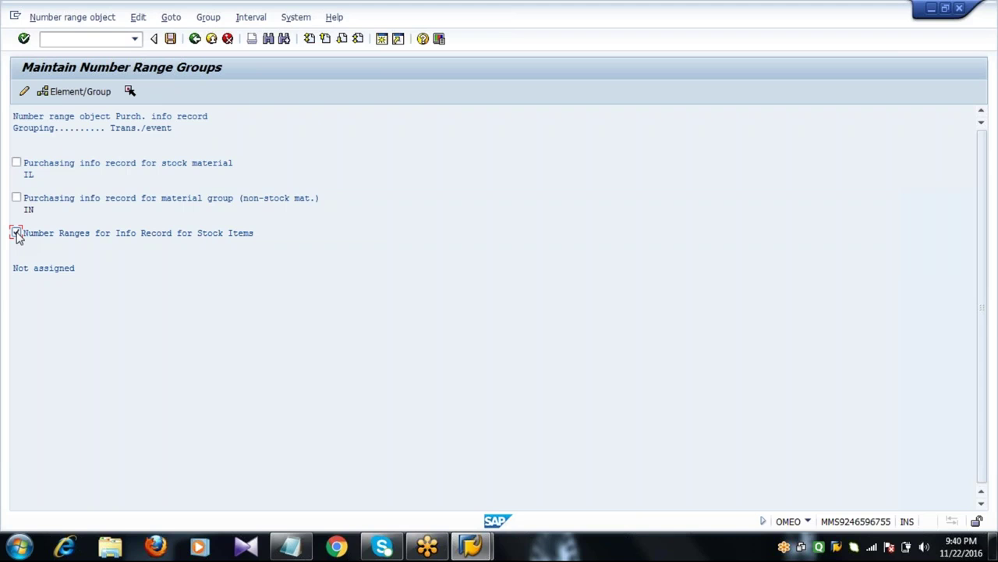
{"action": "left_click", "coordinate": [66, 95]}
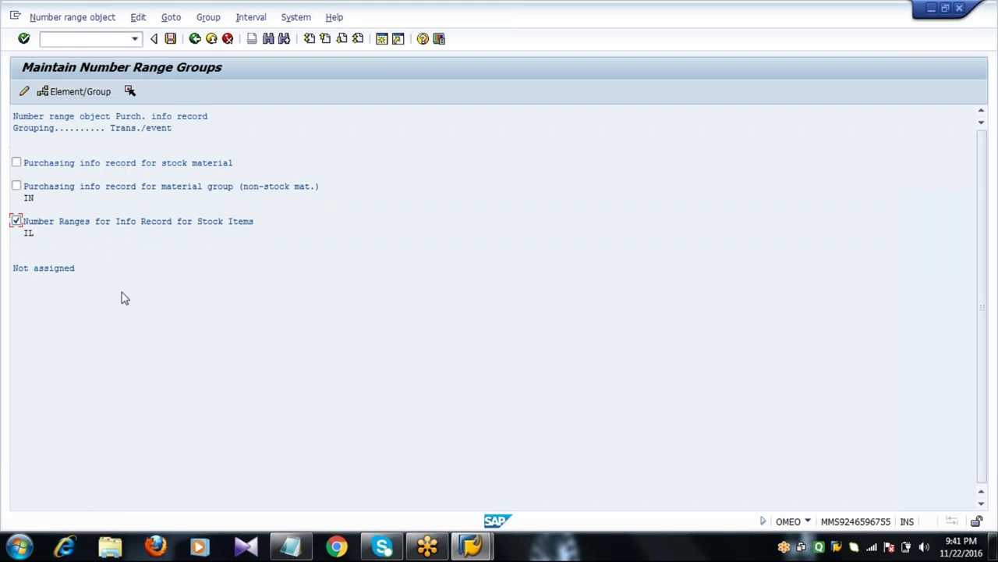
{"action": "left_click", "coordinate": [187, 248]}
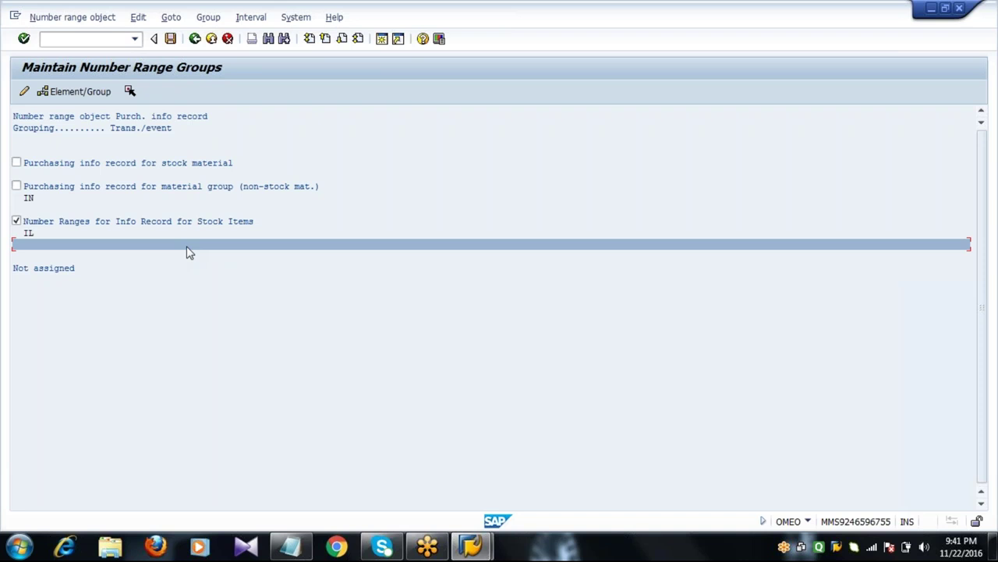
- Start another number range group with the text "Number Ranges for Info Record for Non Stock Items"
{"action": "left_click", "coordinate": [210, 19]}
{"action": "left_click", "coordinate": [226, 40]}
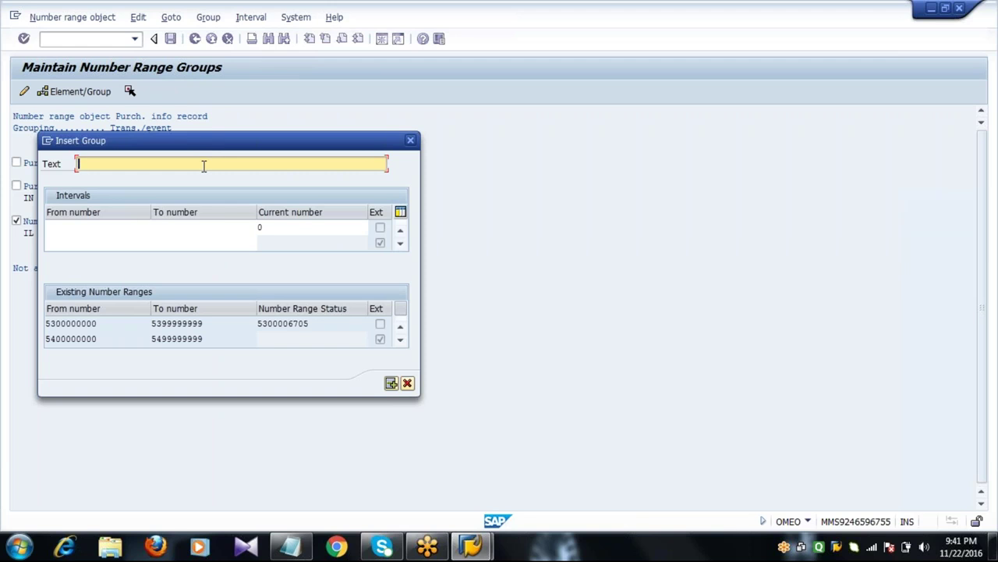
{"action": "type", "text": "Number Ranges for Info Re"}
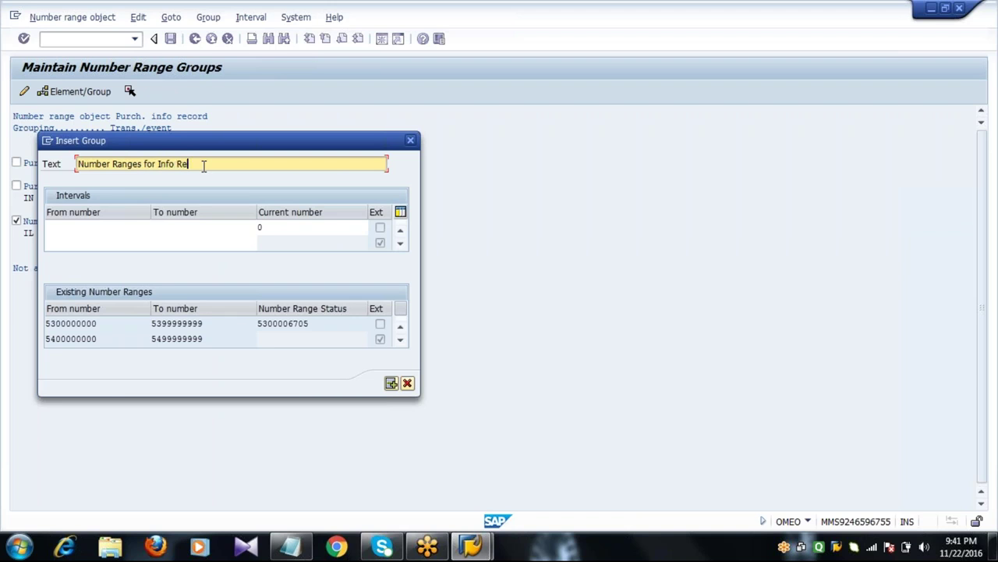
{"action": "type", "text": "cord for Non Stock I"}
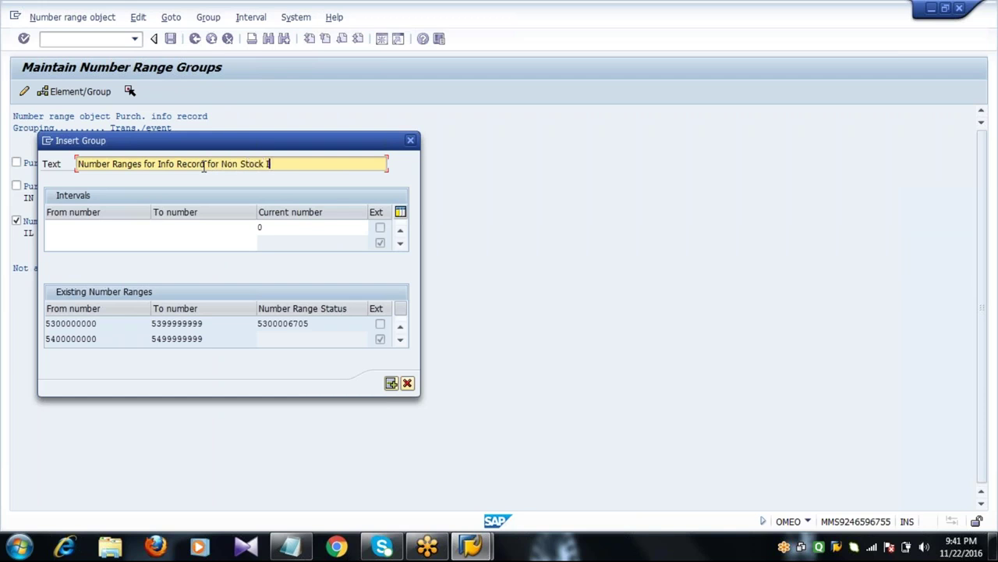
{"action": "type", "text": "tems"}
- Give the non-stock items group the interval 1 to 100000, starting from the free intervals, and insert the group
{"action": "left_click", "coordinate": [122, 227]}
{"action": "left_click", "coordinate": [156, 228]}
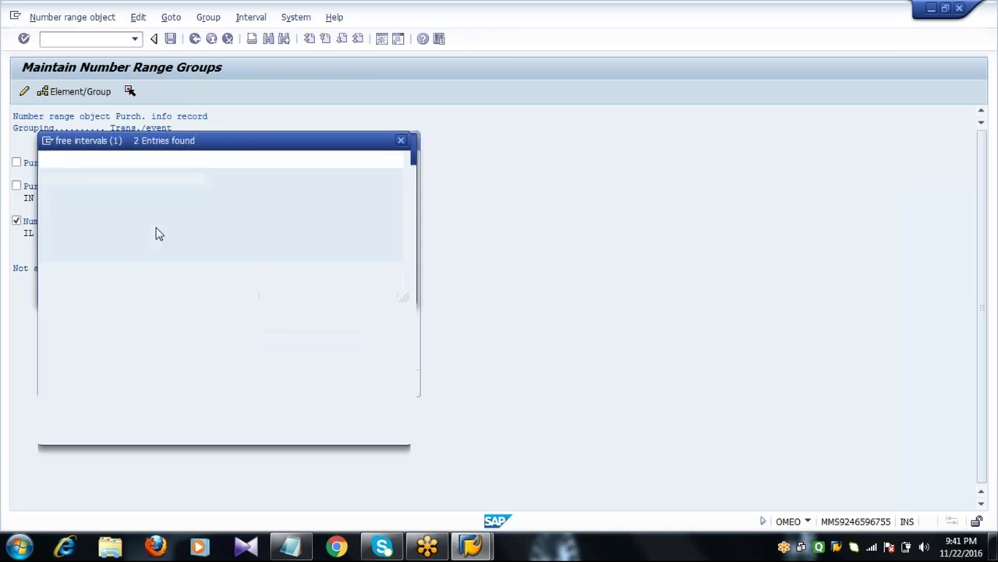
{"action": "double_click", "coordinate": [76, 228]}
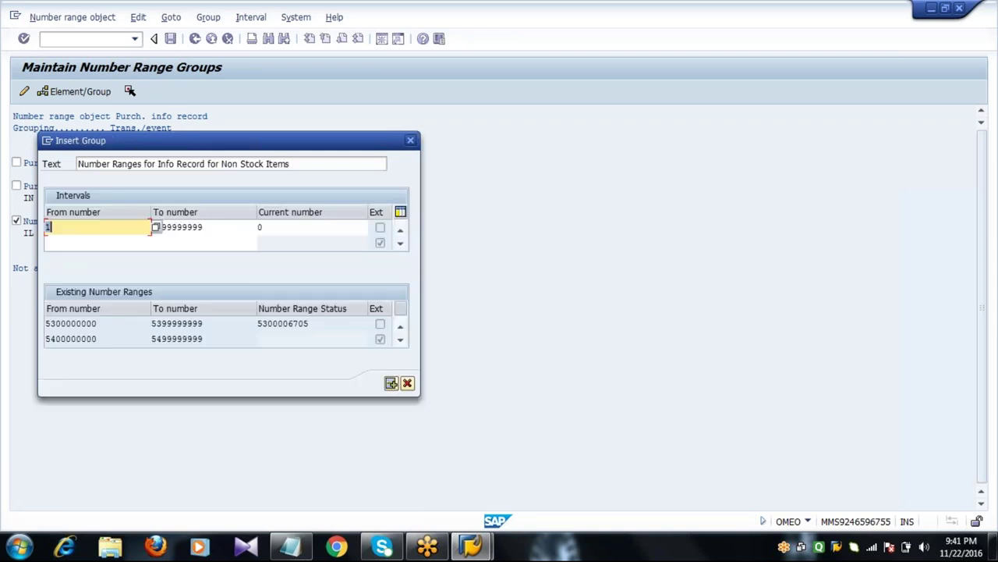
{"action": "left_click", "coordinate": [153, 227]}
{"action": "type", "text": "100000"}
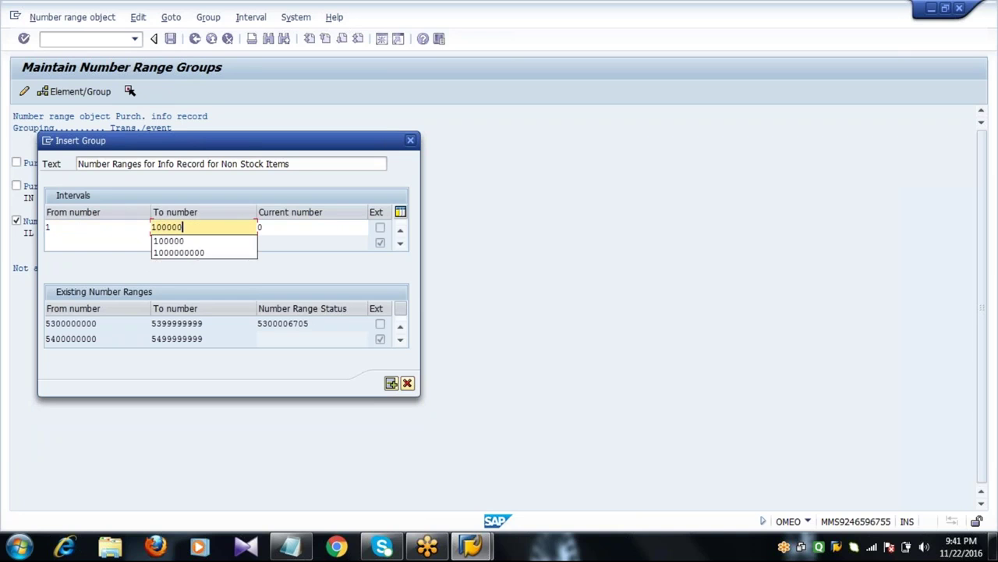
{"action": "key", "text": "Return"}
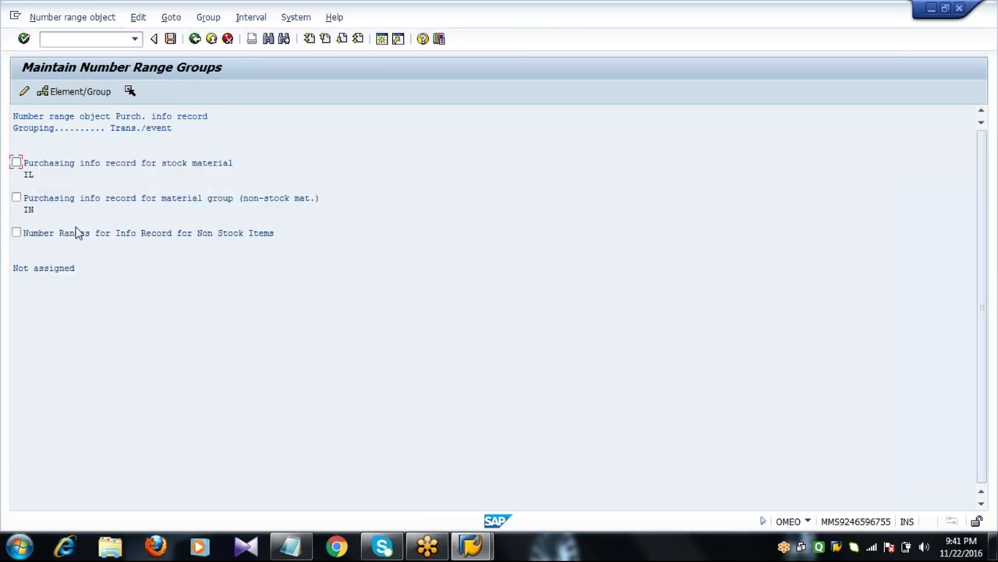
- Assign element IN to the group "Number Ranges for Info Record for Non Stock Items"
{"action": "left_click", "coordinate": [123, 250]}
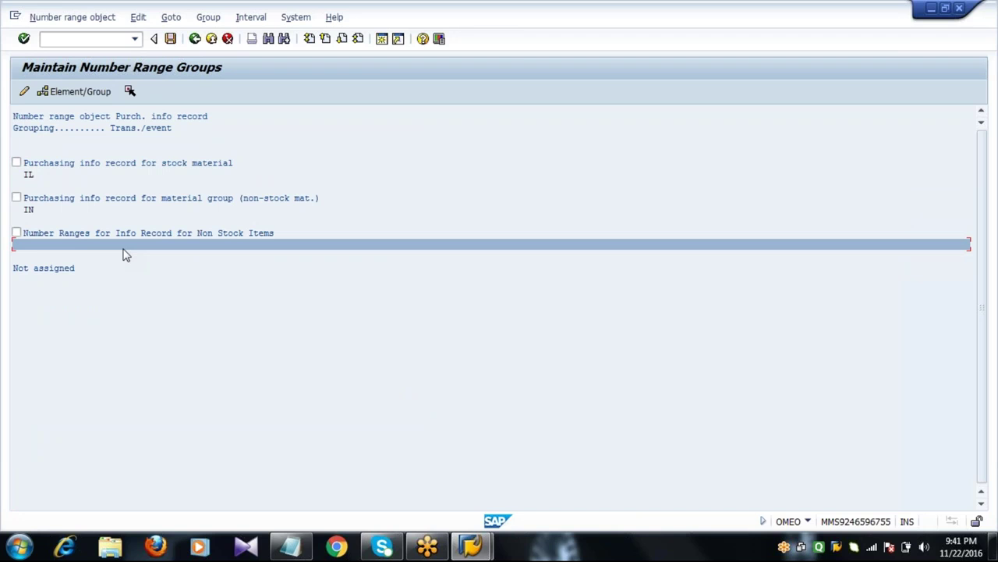
{"action": "left_click", "coordinate": [29, 210]}
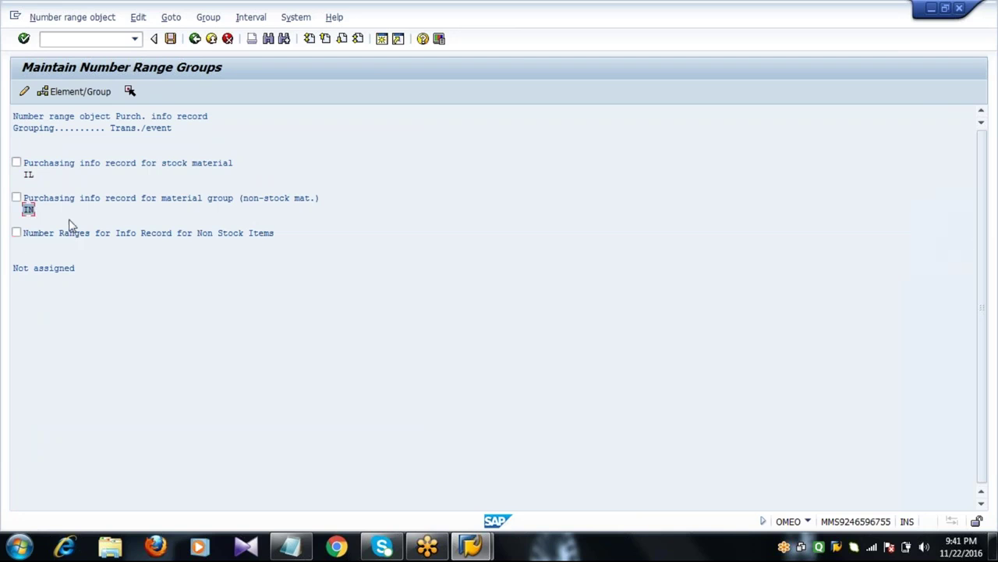
{"action": "left_click", "coordinate": [68, 220]}
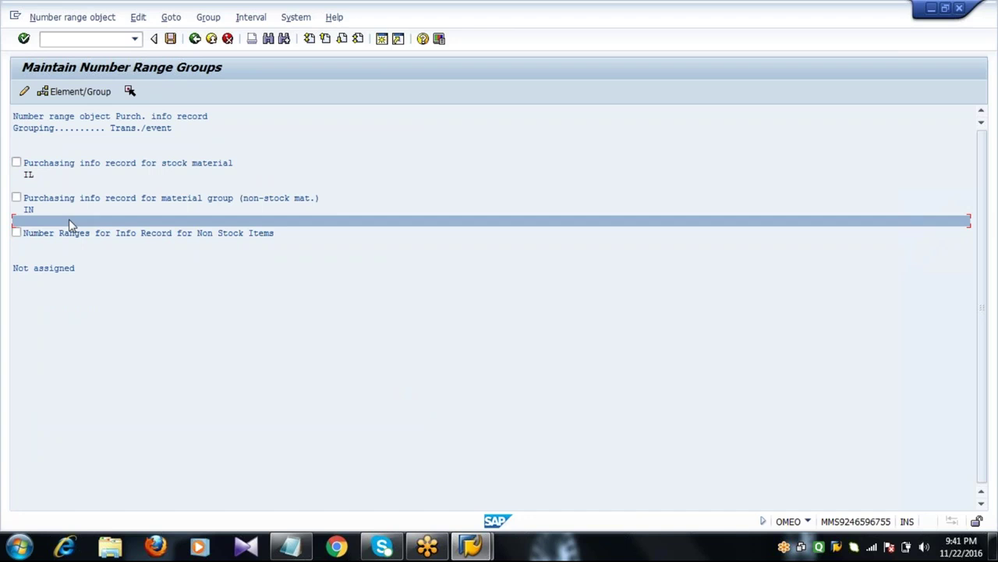
{"action": "left_click", "coordinate": [16, 232]}
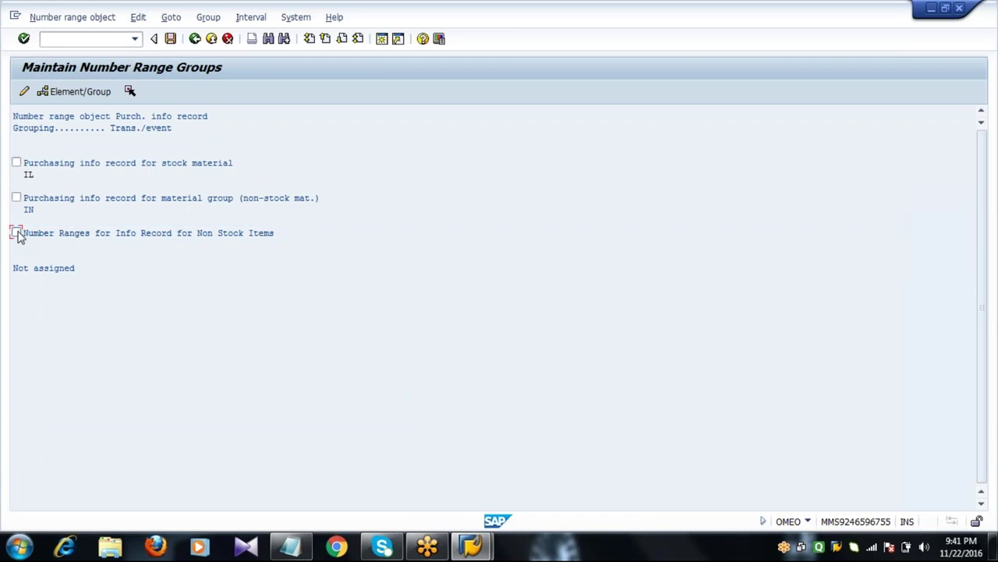
{"action": "left_click", "coordinate": [77, 94]}
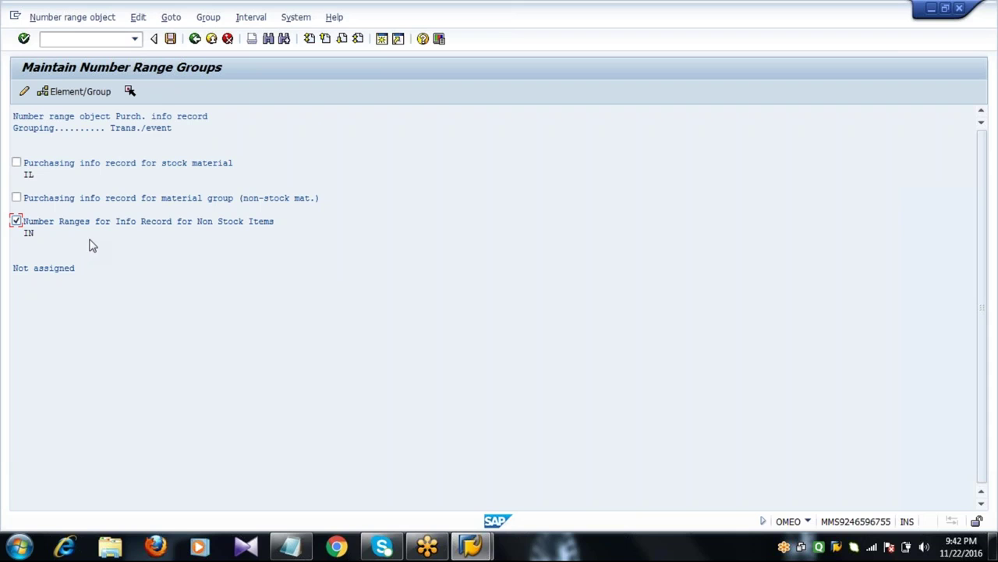
- Discard the number range group changes without saving and return to the SAP Easy Access screen
{"action": "left_click", "coordinate": [196, 43]}
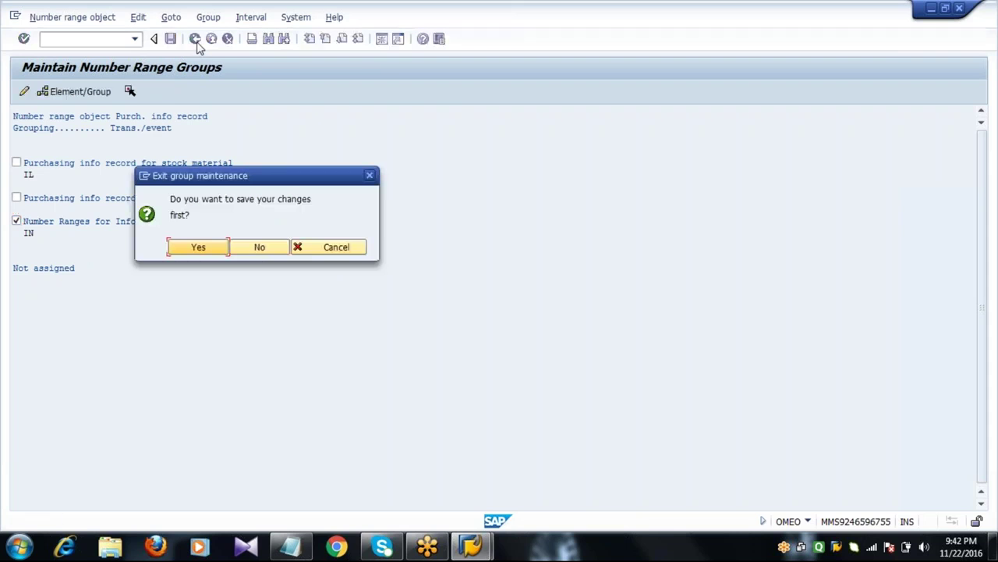
{"action": "left_click", "coordinate": [258, 249]}
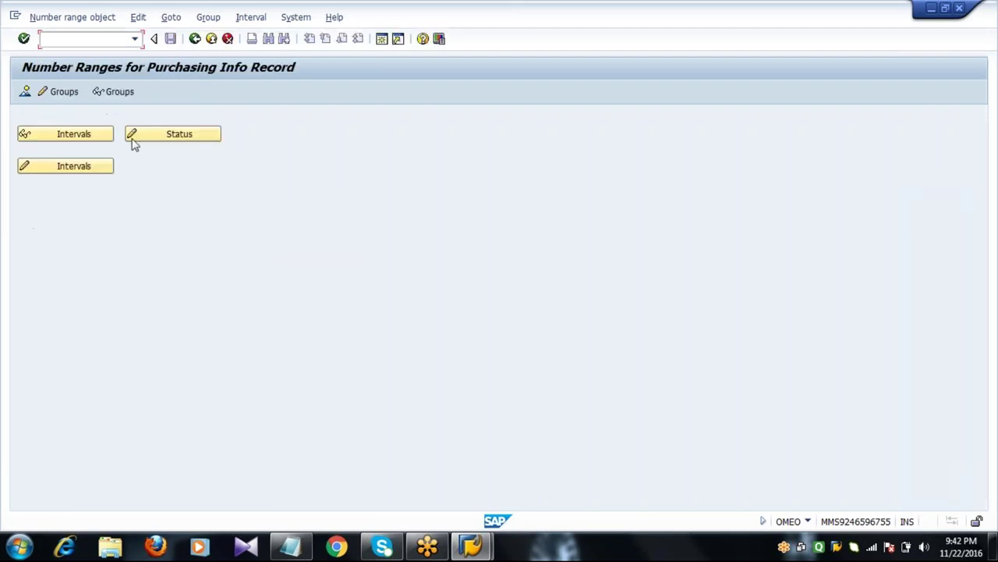
{"action": "left_click", "coordinate": [74, 98]}
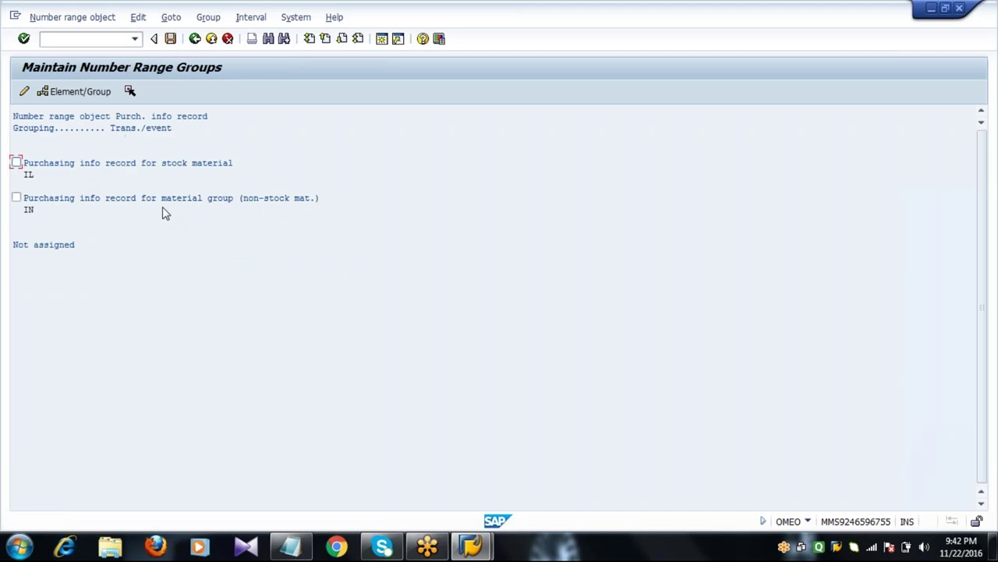
{"action": "left_click", "coordinate": [195, 39]}
{"action": "left_click", "coordinate": [195, 39]}
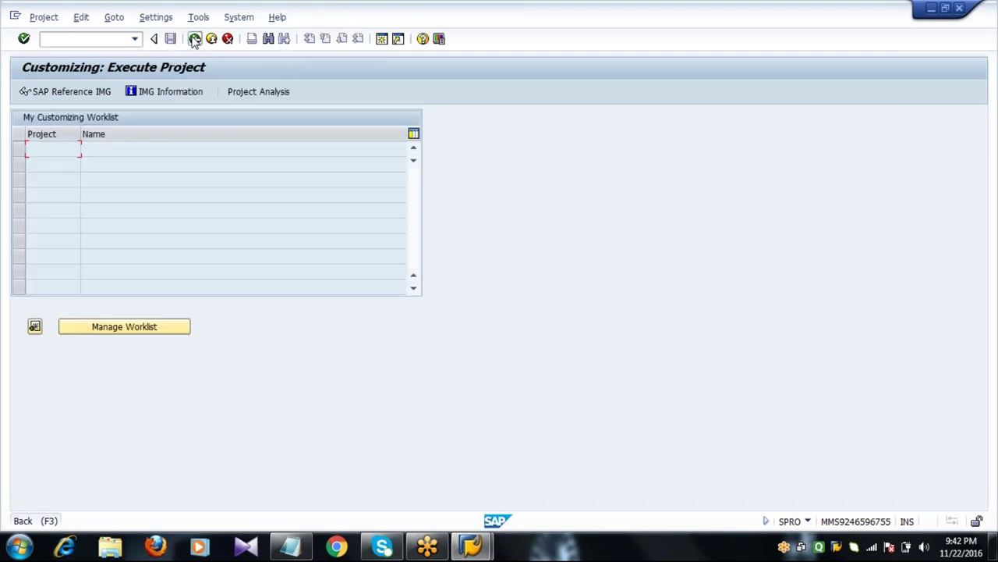
{"action": "left_click", "coordinate": [195, 39]}
- Switch to the MM - Part1 notes in Notepad and highlight the ME11, ME12 and ME13 transaction lines
{"action": "left_click", "coordinate": [290, 546]}
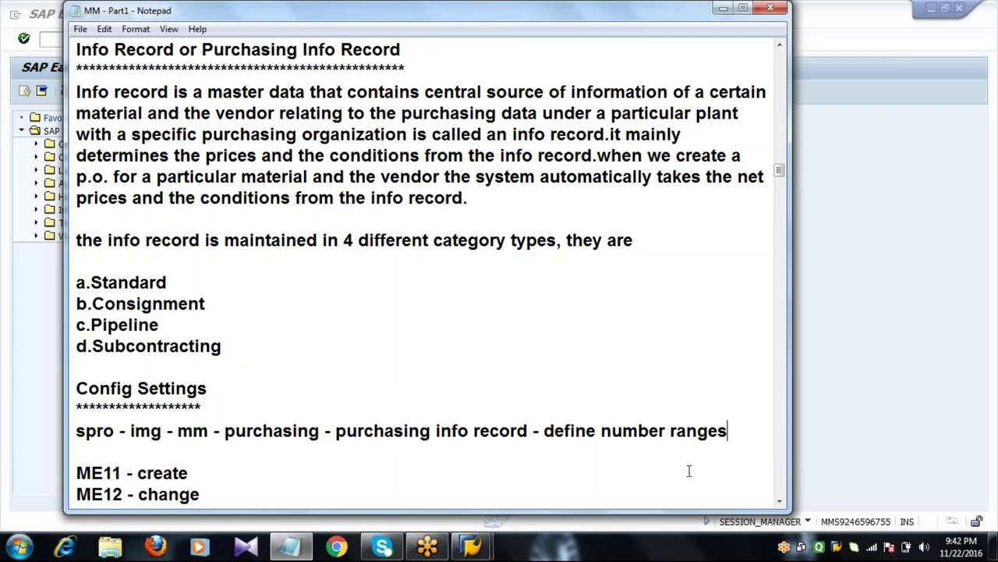
{"action": "left_click", "coordinate": [780, 501]}
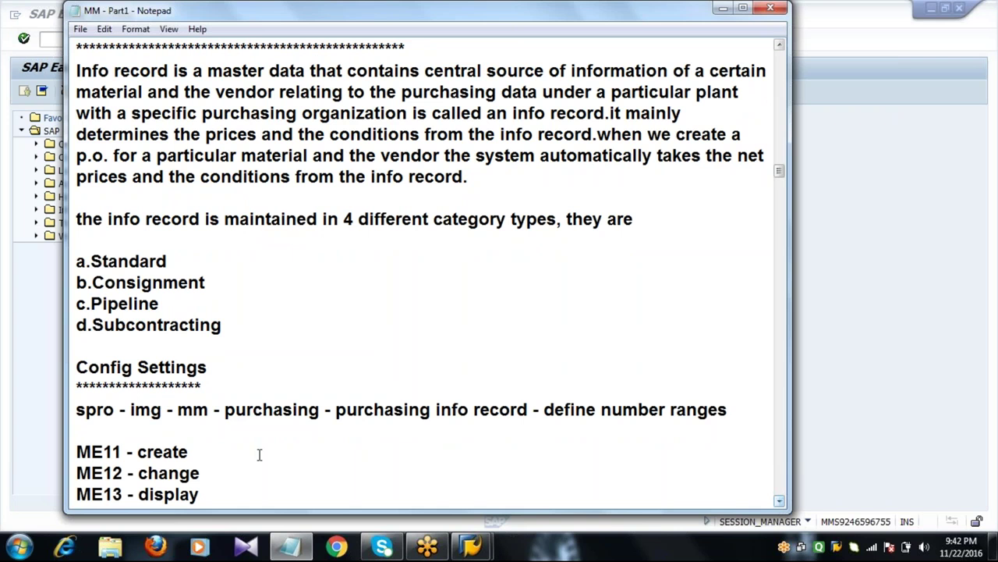
{"action": "left_click_drag", "start_coordinate": [76, 453], "coordinate": [250, 493]}
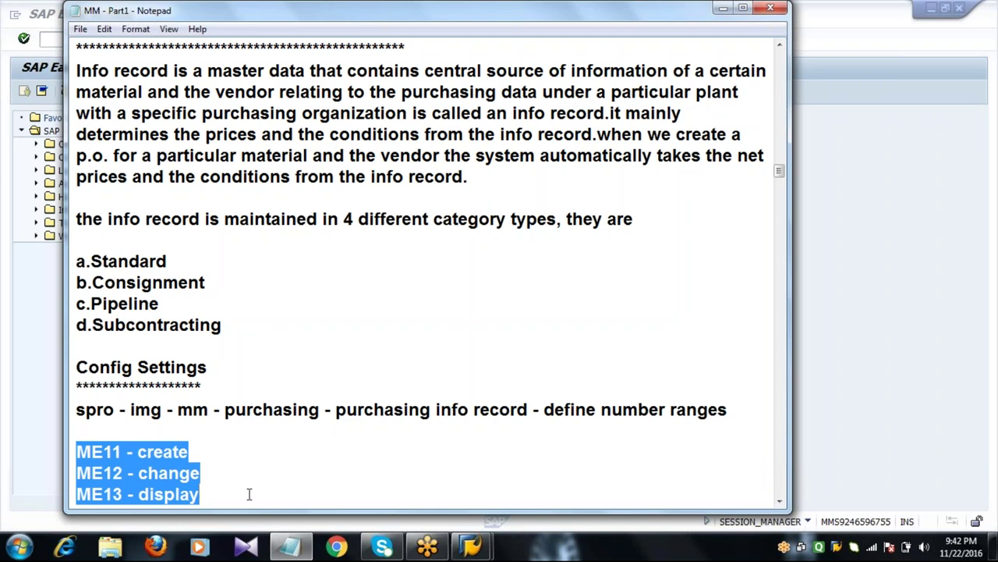
- Switch back to SAP and start transaction ME11 to create an info record
{"action": "key", "text": "alt+Tab"}
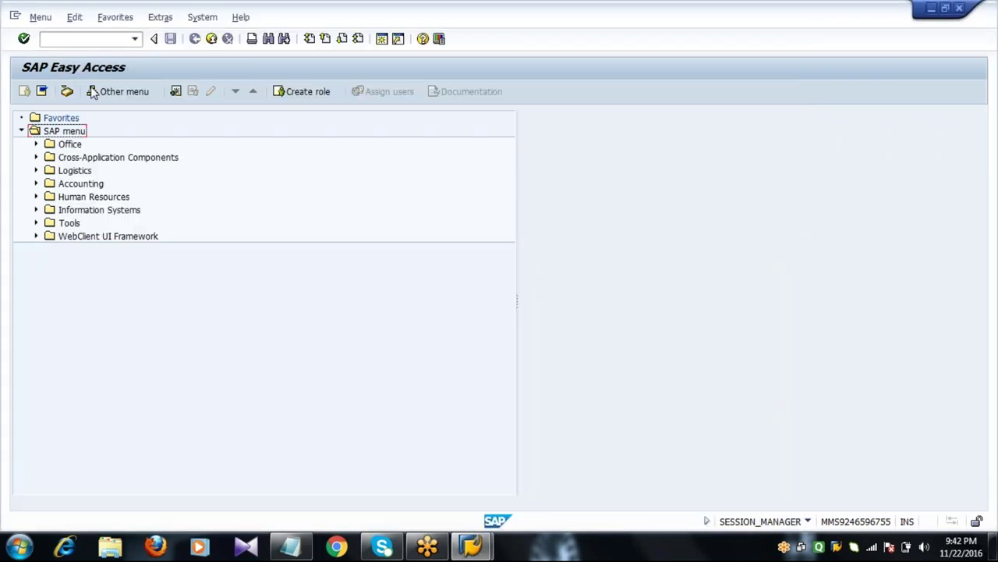
{"action": "type", "text": "ME11"}
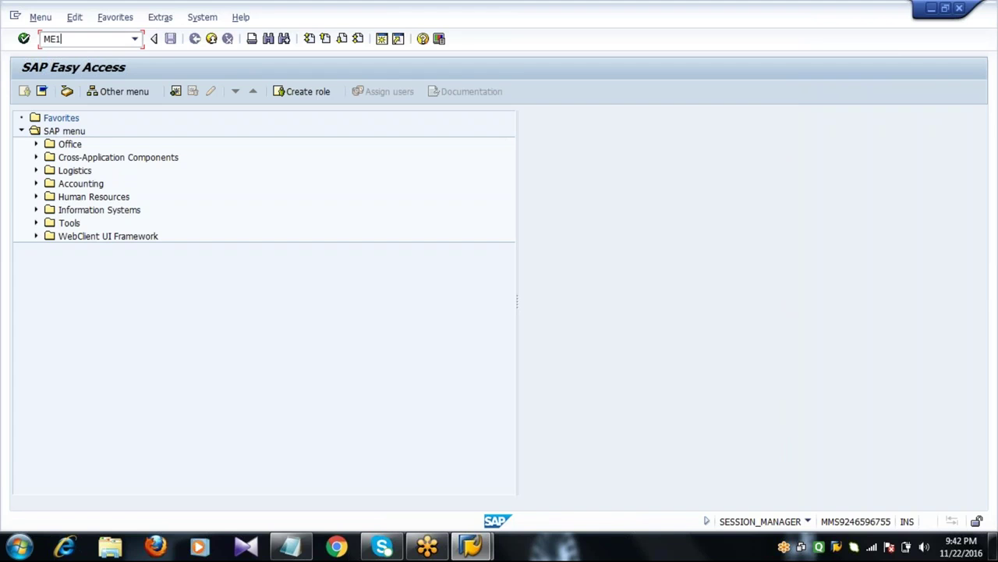
{"action": "key", "text": "Return"}
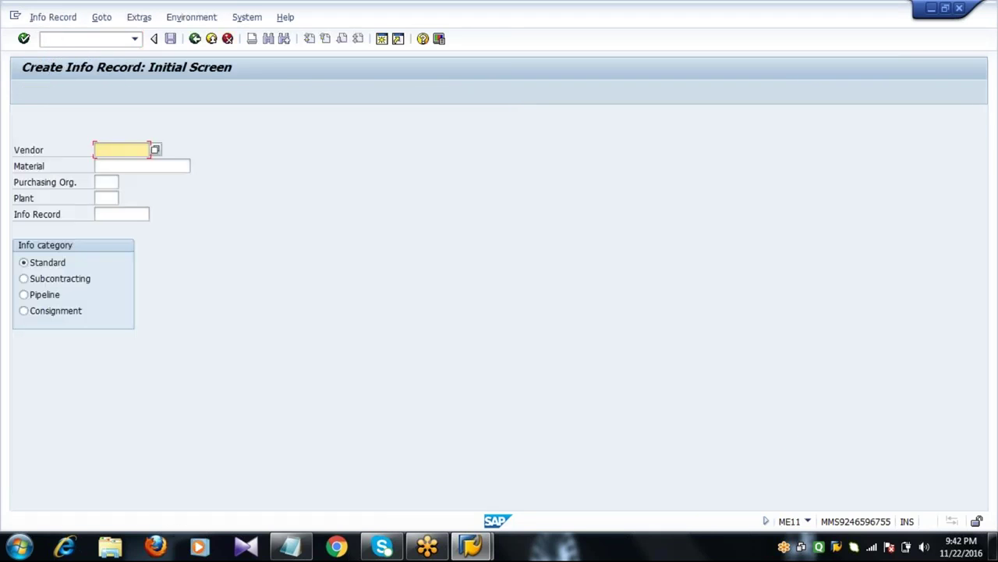
- Search the vendors of company code 2001 and choose the first Frankfurt vendor for the info record
{"action": "left_click", "coordinate": [156, 150]}
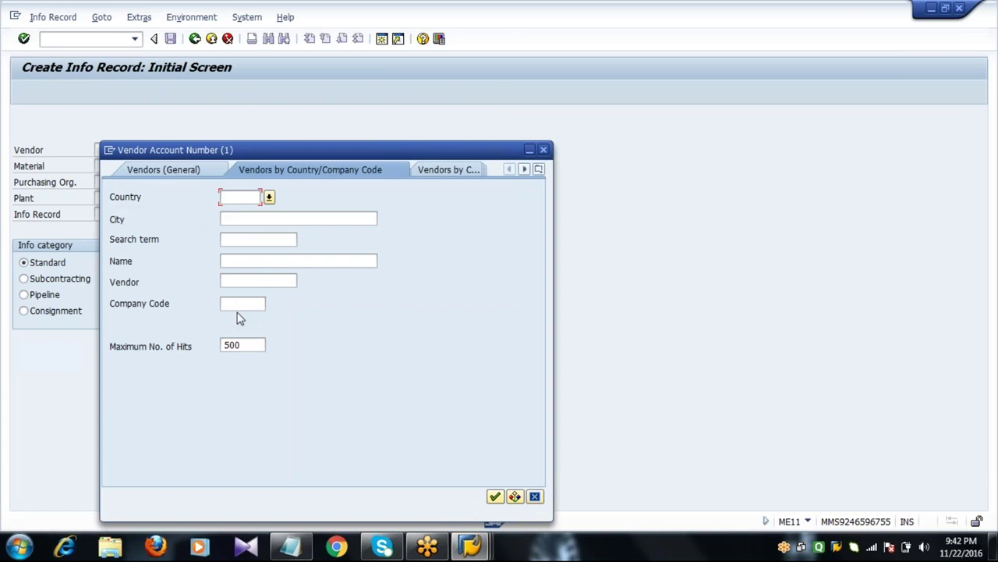
{"action": "left_click", "coordinate": [238, 304]}
{"action": "type", "text": "2001"}
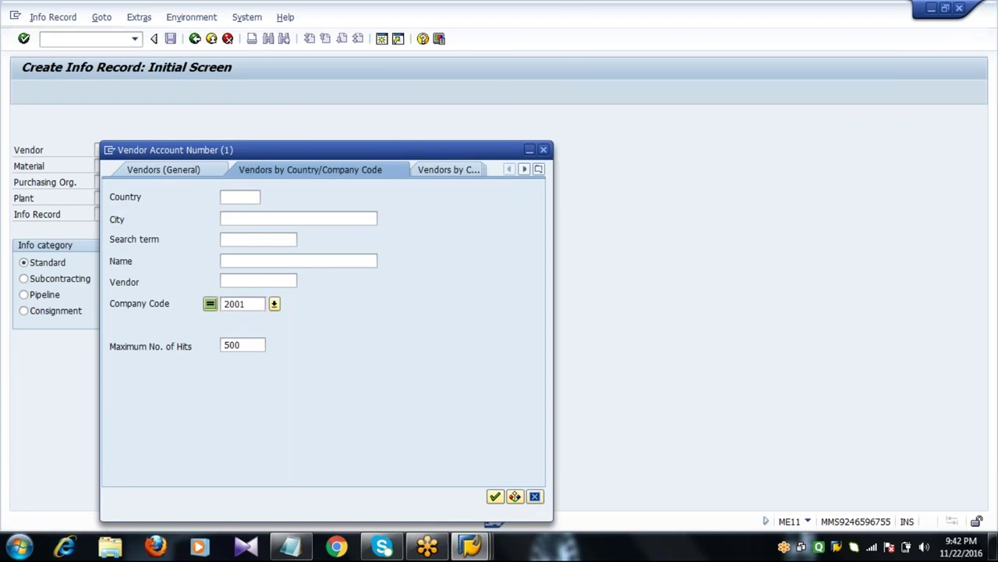
{"action": "key", "text": "Return"}
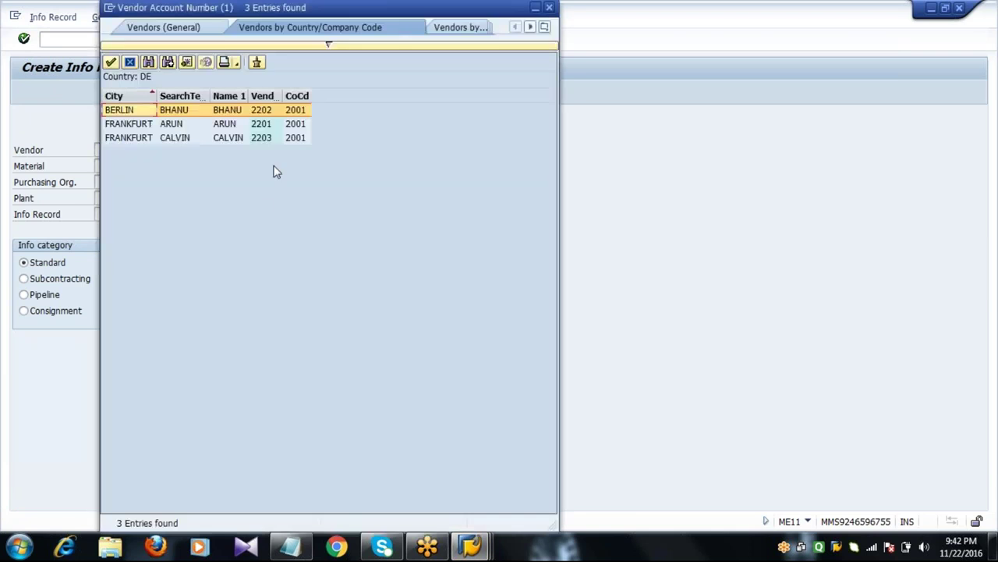
{"action": "left_click", "coordinate": [265, 125]}
{"action": "double_click", "coordinate": [265, 125]}
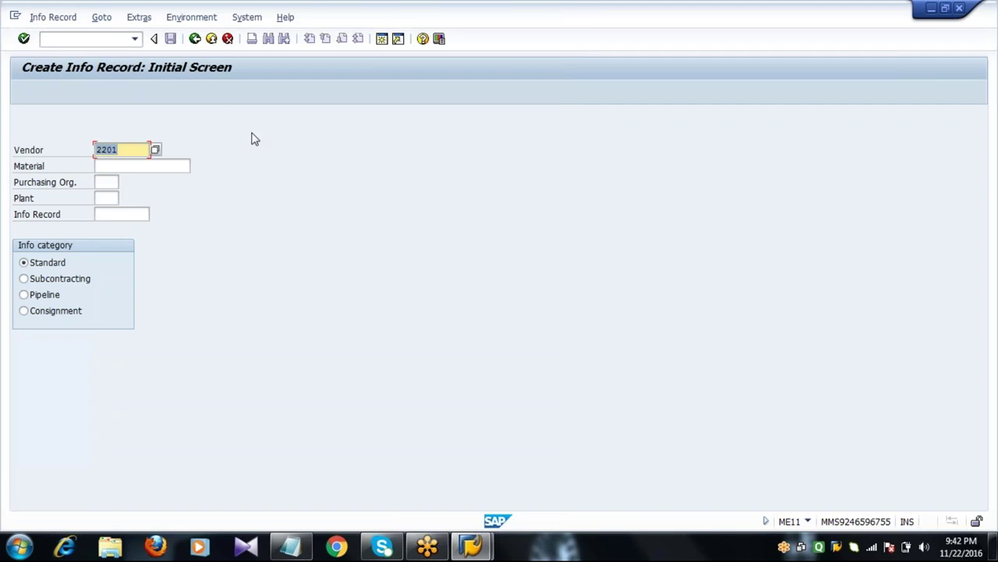
- Search the materials of plant 2011 and choose material 6051, H.R.STEEL - HOT ROLLED STEEL 90*30
{"action": "left_click", "coordinate": [142, 165]}
{"action": "left_click", "coordinate": [195, 165]}
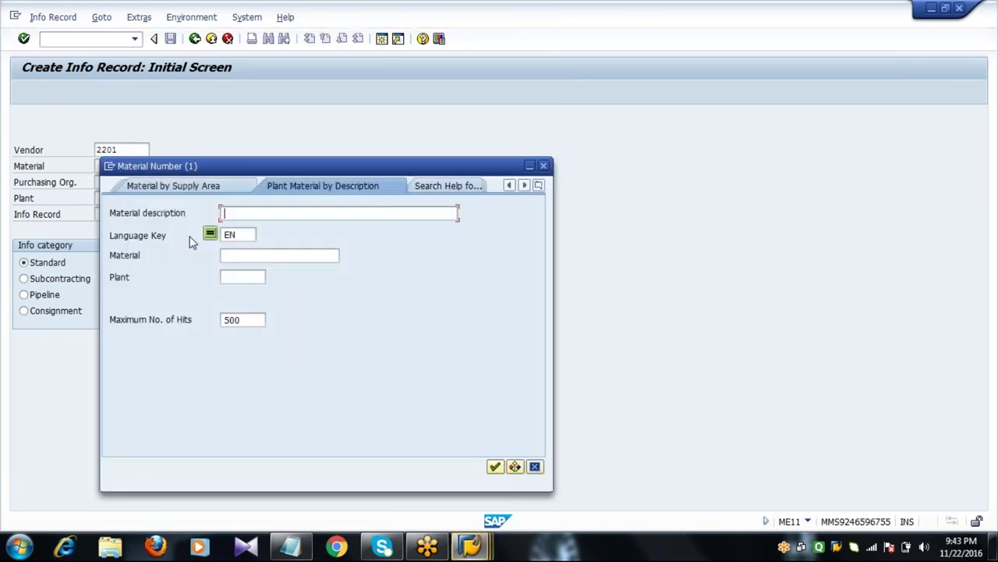
{"action": "left_click", "coordinate": [242, 276]}
{"action": "type", "text": "22"}
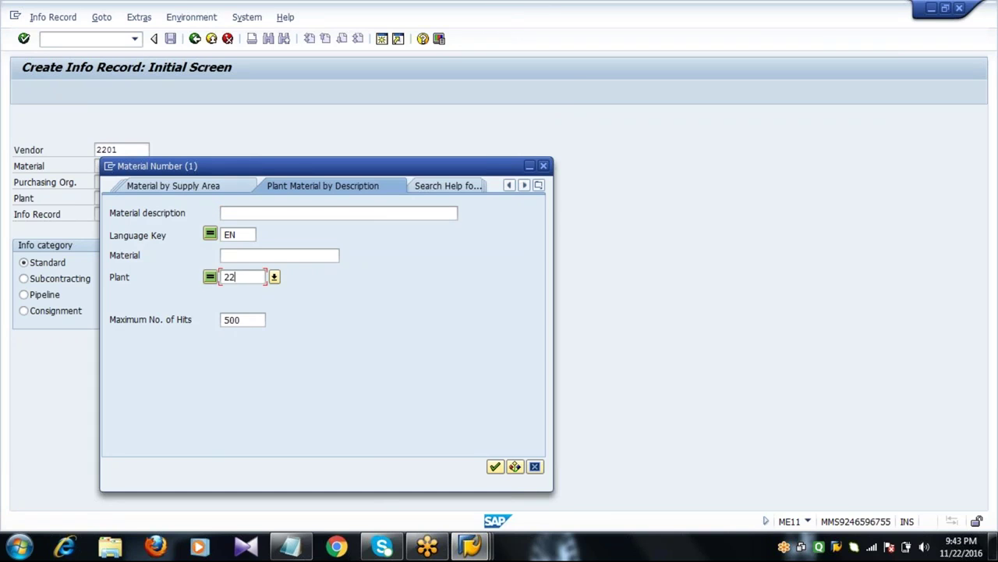
{"action": "key", "text": "BackSpace"}
{"action": "type", "text": "010"}
{"action": "key", "text": "BackSpace"}
{"action": "type", "text": "1"}
{"action": "key", "text": "Return"}
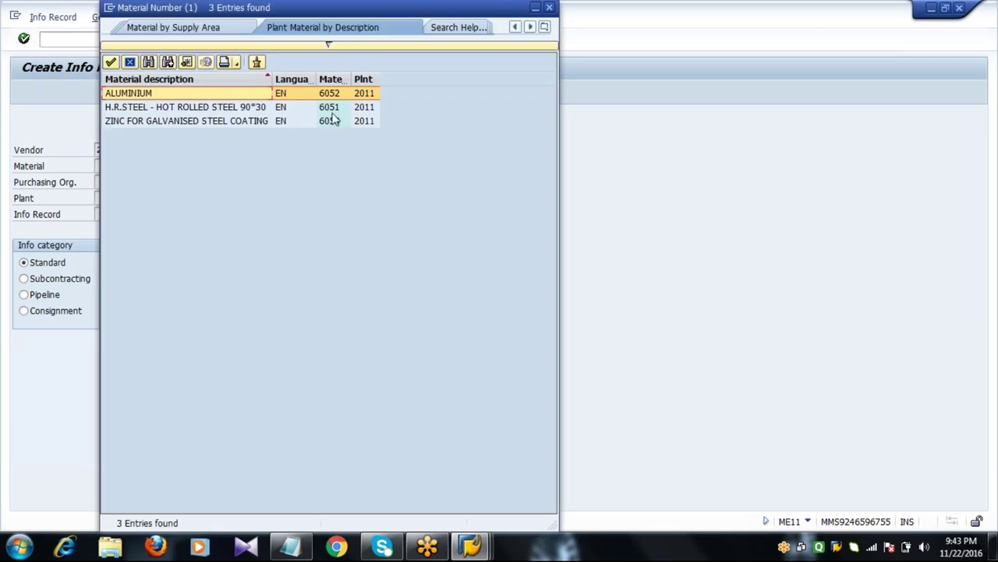
{"action": "double_click", "coordinate": [335, 107]}
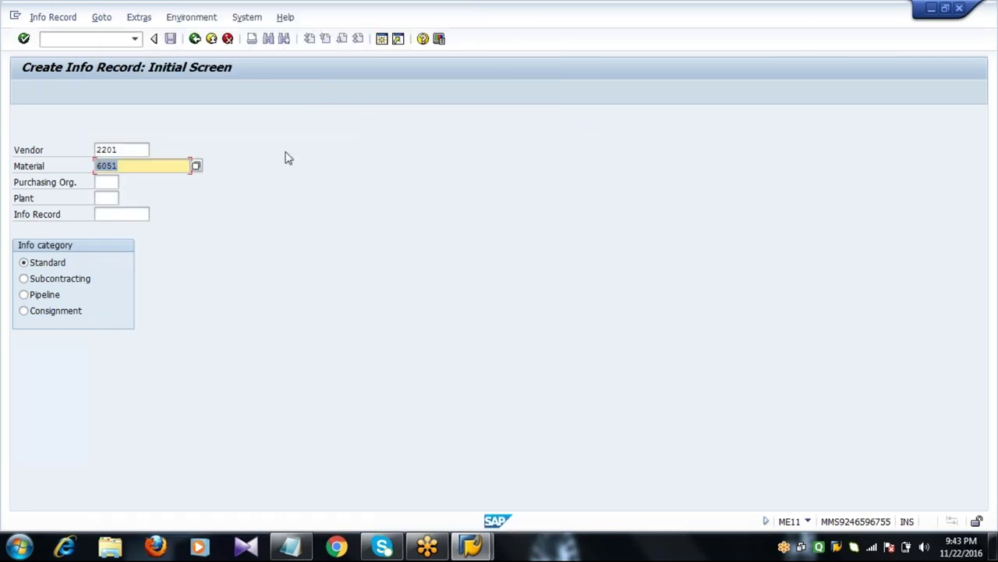
- Set purchasing organization 2011 and plant 2011 with the Standard info category, and proceed to the general data
{"action": "left_click", "coordinate": [107, 184]}
{"action": "left_click", "coordinate": [125, 183]}
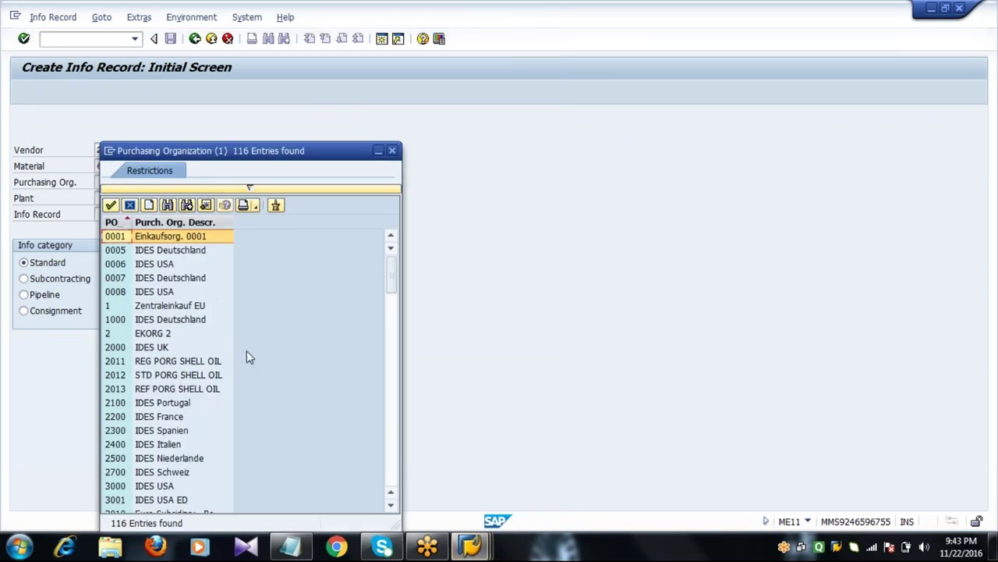
{"action": "double_click", "coordinate": [117, 362]}
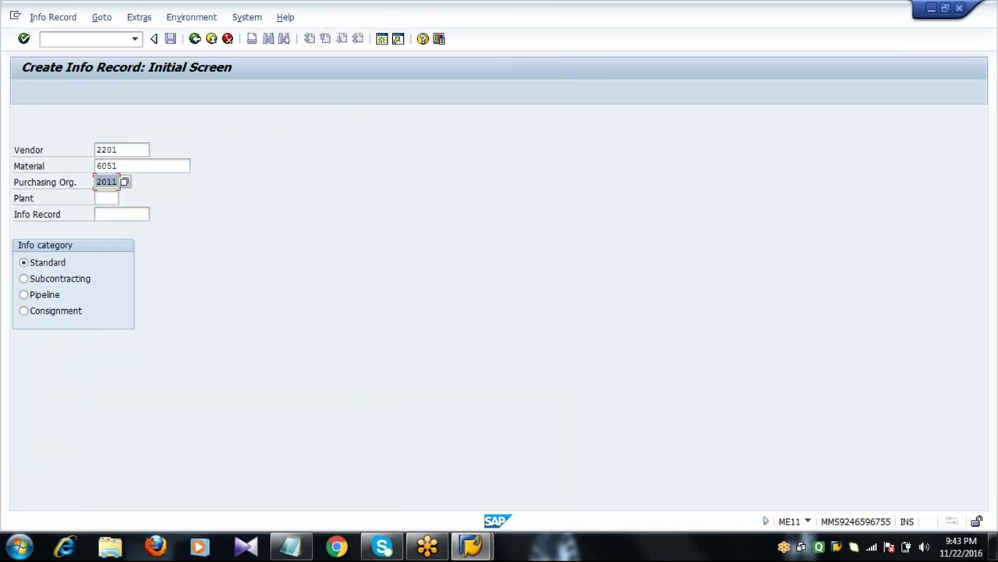
{"action": "left_click", "coordinate": [106, 198]}
{"action": "type", "text": "2011"}
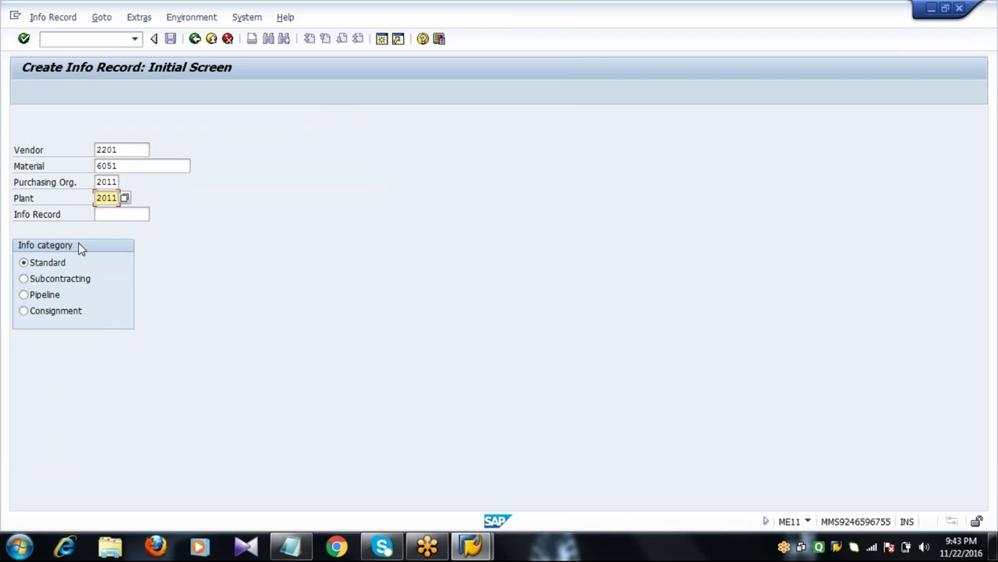
{"action": "left_click", "coordinate": [49, 265]}
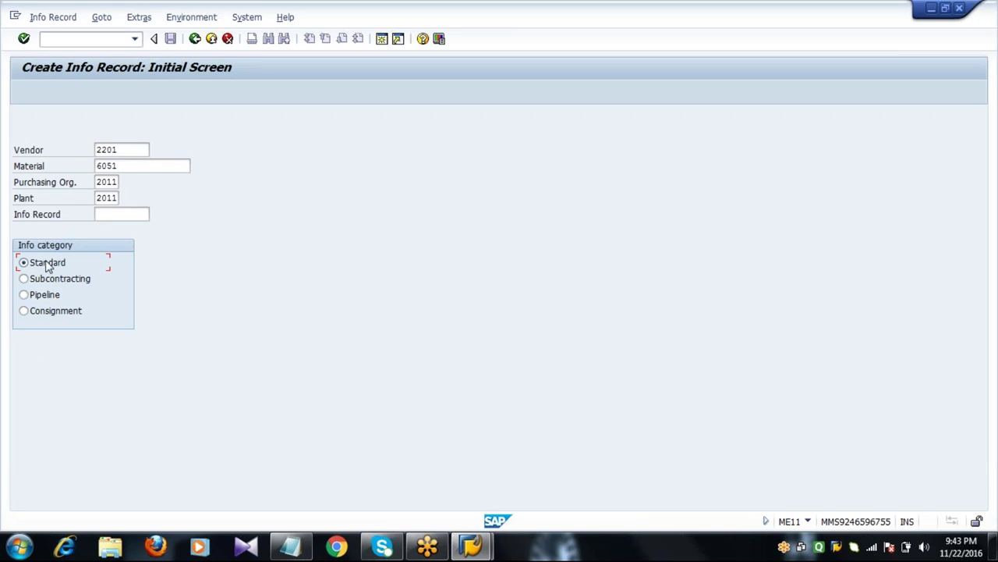
{"action": "key", "text": "Return"}
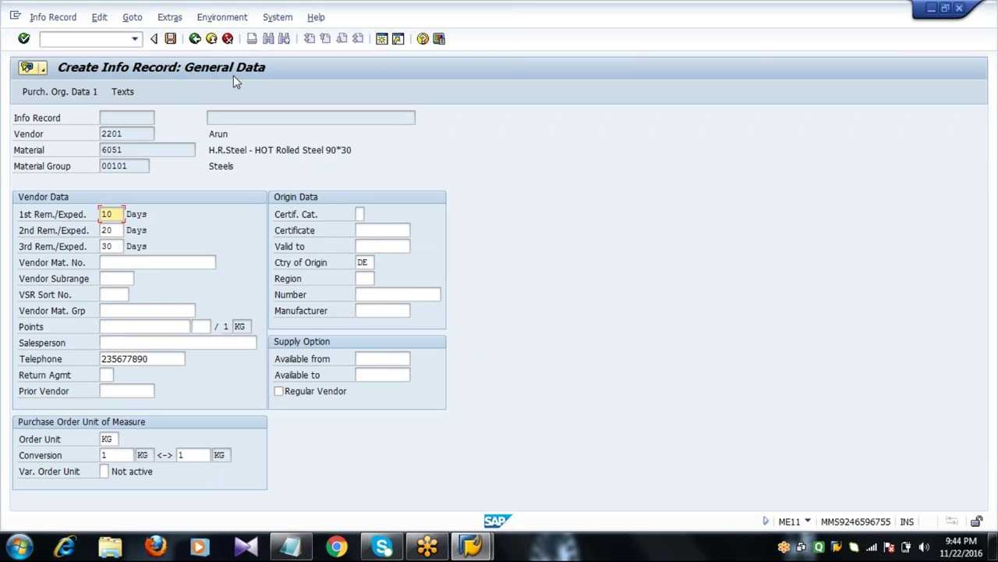
- Review the first, second and third reminder days in the info record's vendor data
{"action": "key", "text": "Tab"}
{"action": "key", "text": "Tab"}
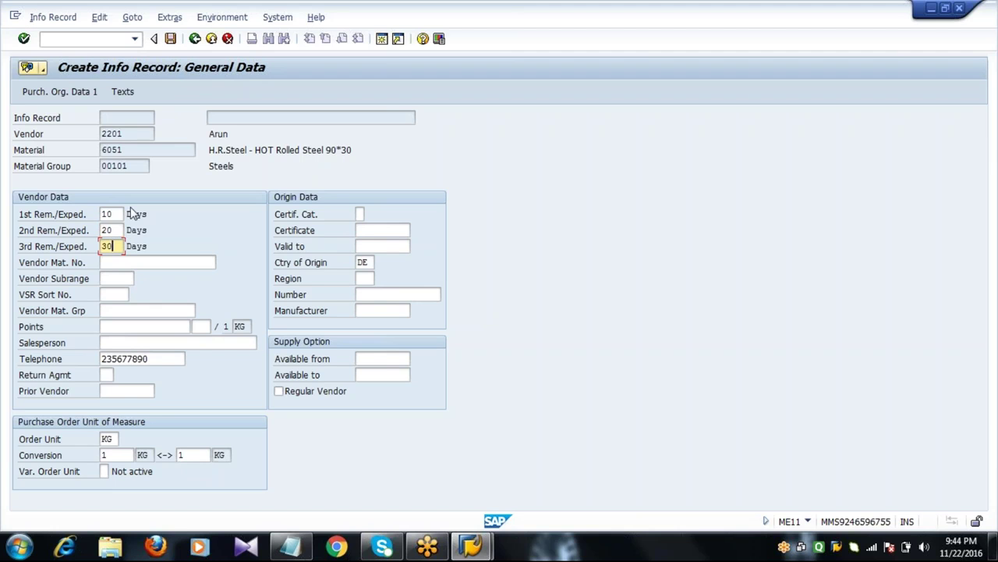
{"action": "left_click", "coordinate": [115, 213]}
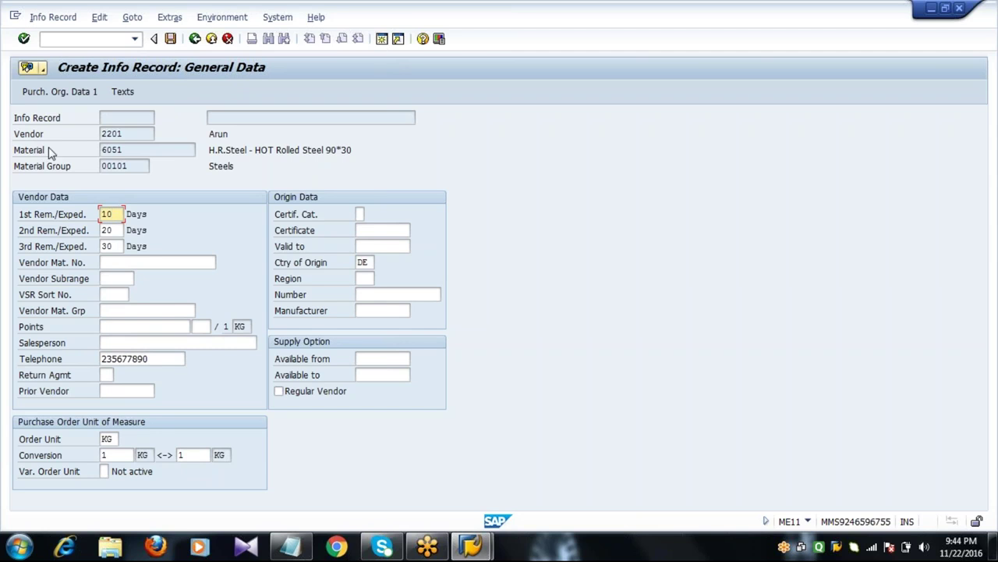
- In another session, start transaction MM02 and open the Purchasing view of material 6051 for plant 2011
{"action": "left_click", "coordinate": [126, 150]}
{"action": "key", "text": "F3"}
{"action": "type", "text": "MM02"}
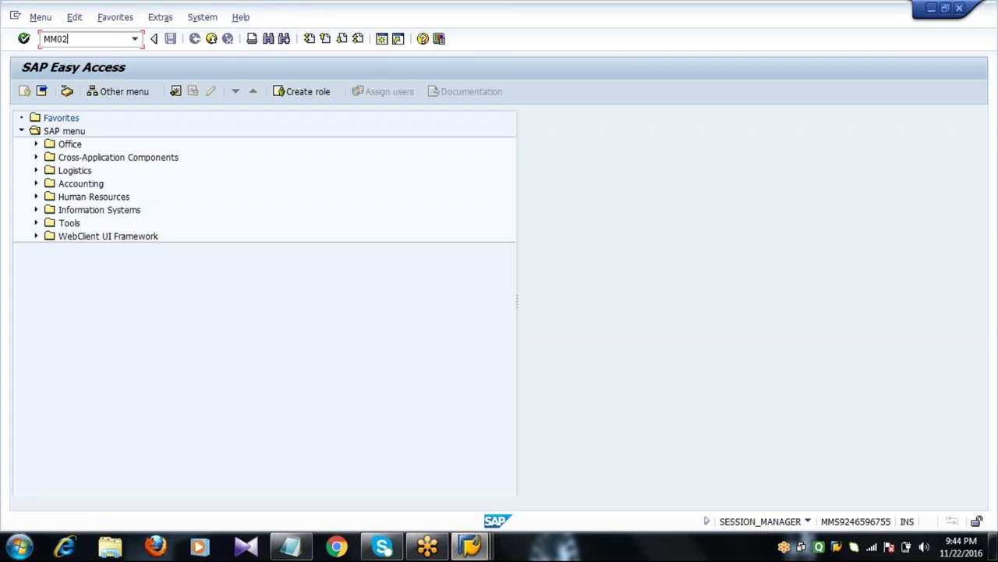
{"action": "key", "text": "Return"}
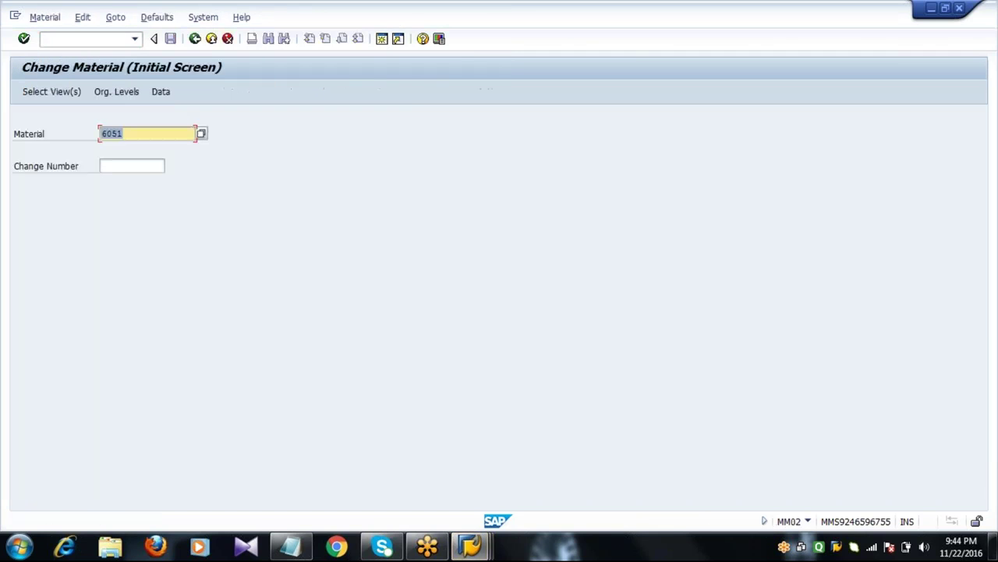
{"action": "left_click", "coordinate": [159, 133]}
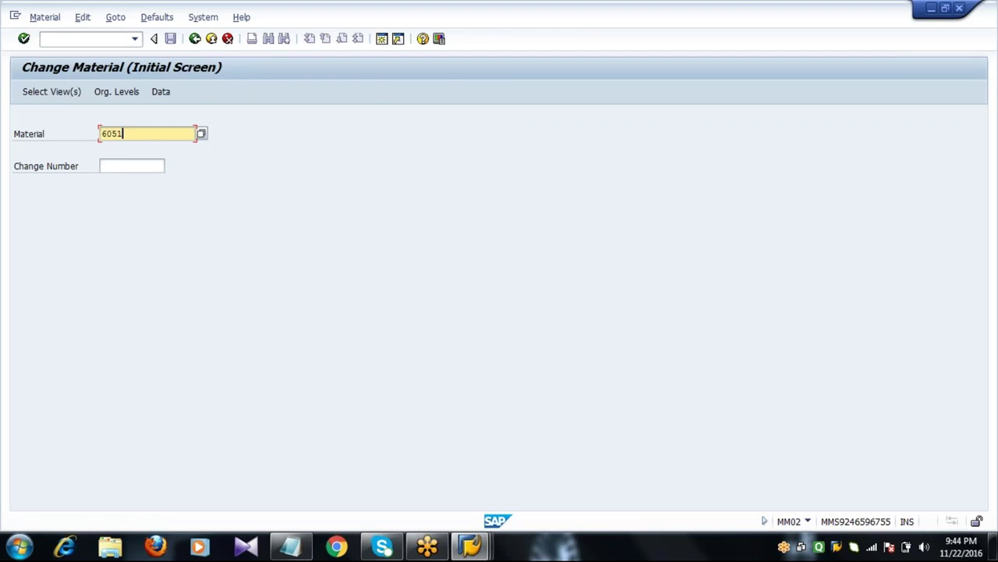
{"action": "left_click", "coordinate": [64, 94]}
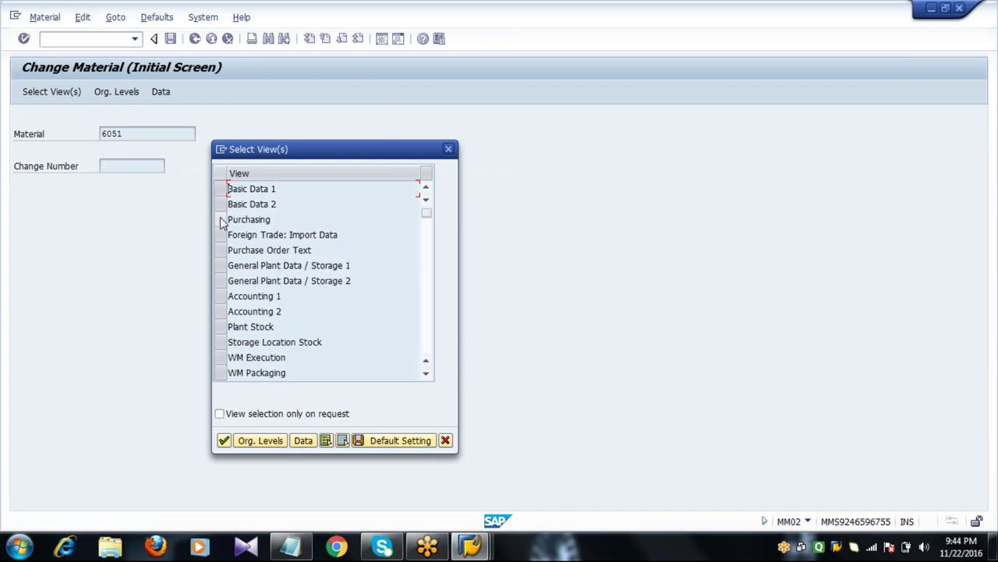
{"action": "left_click", "coordinate": [221, 224]}
{"action": "left_click", "coordinate": [263, 441]}
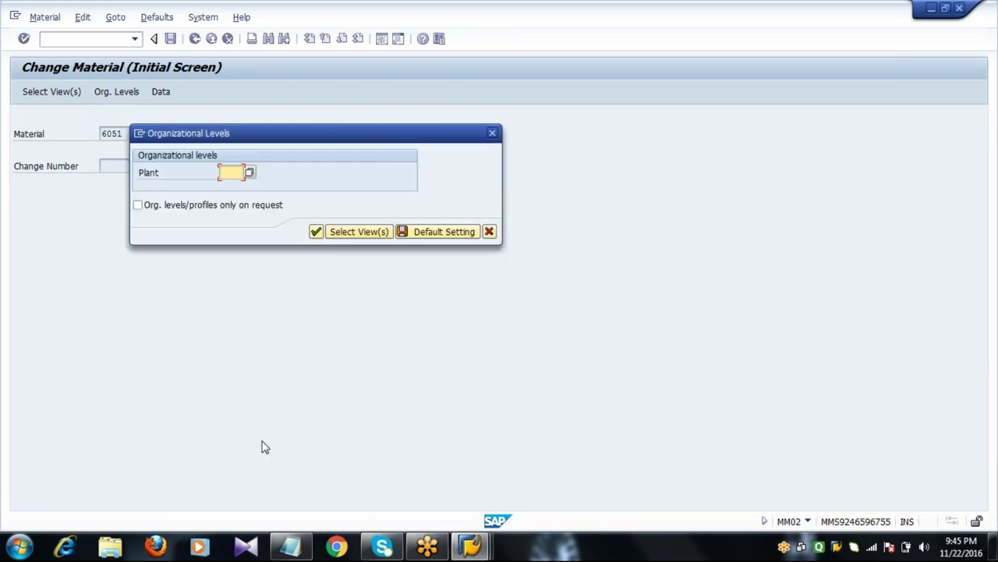
{"action": "type", "text": "2011"}
{"action": "key", "text": "Return"}
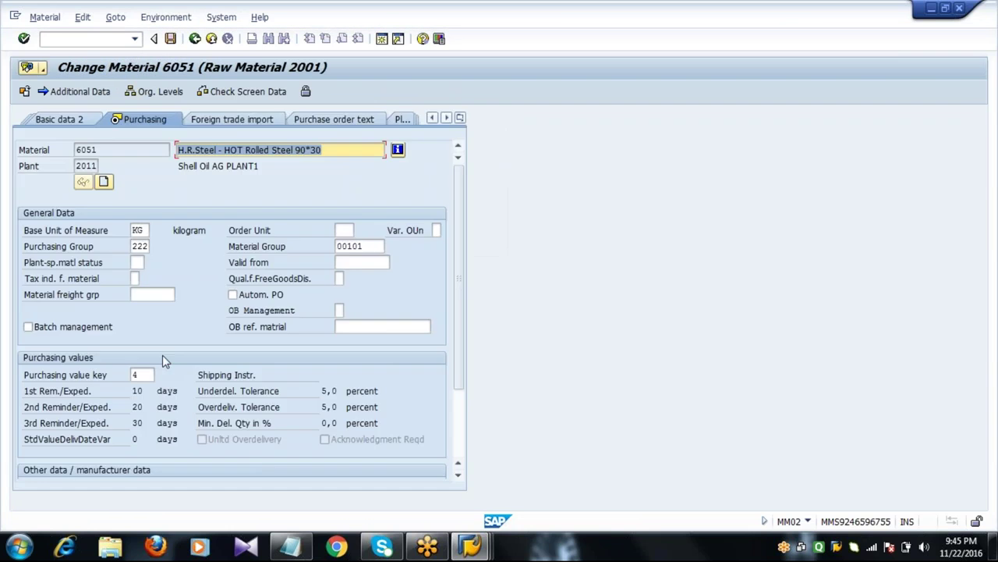
- Examine the material's purchasing value key and its three reminder periods, and leave the material master
{"action": "left_click", "coordinate": [146, 374]}
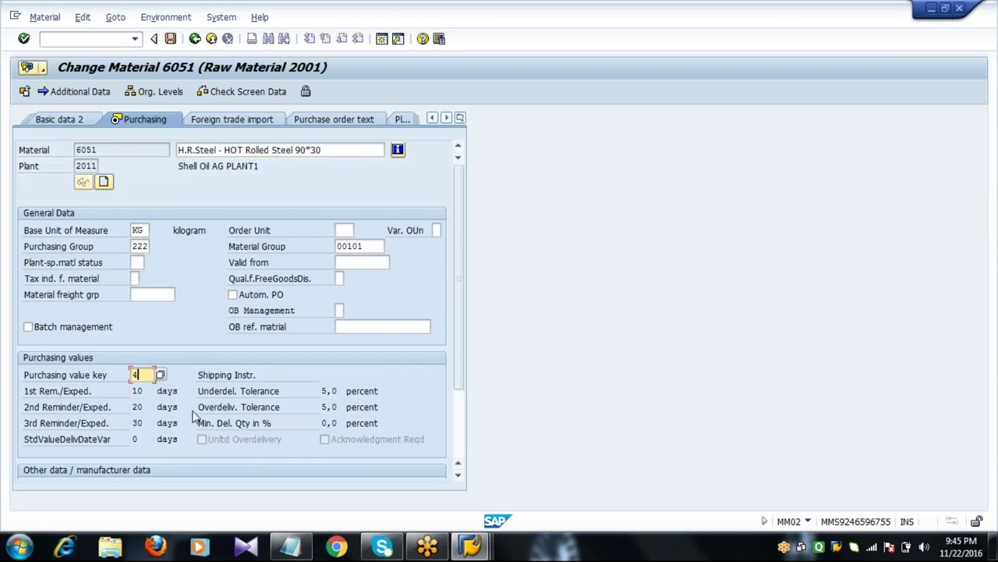
{"action": "left_click", "coordinate": [89, 394]}
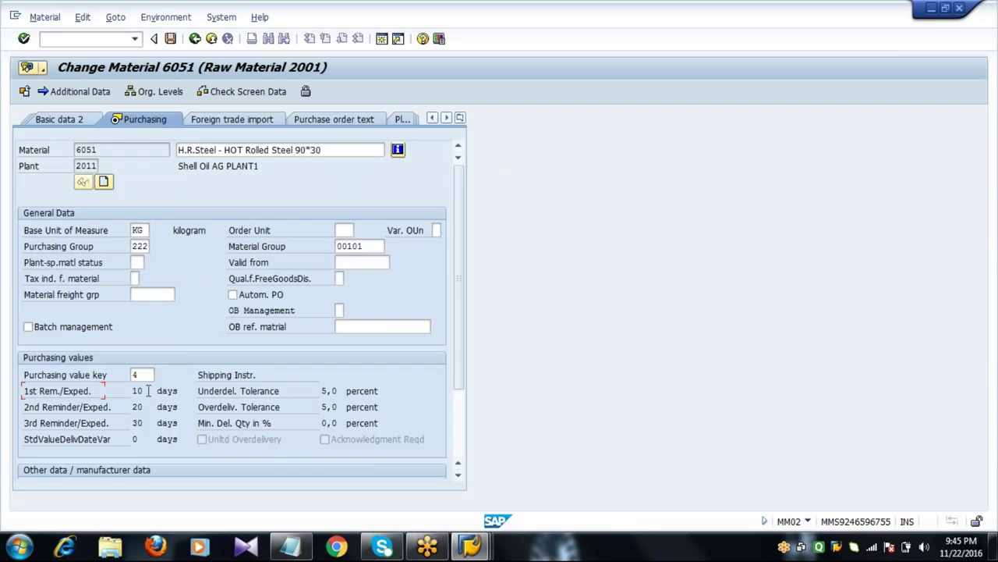
{"action": "left_click", "coordinate": [138, 392]}
{"action": "left_click", "coordinate": [140, 408]}
{"action": "left_click", "coordinate": [141, 423]}
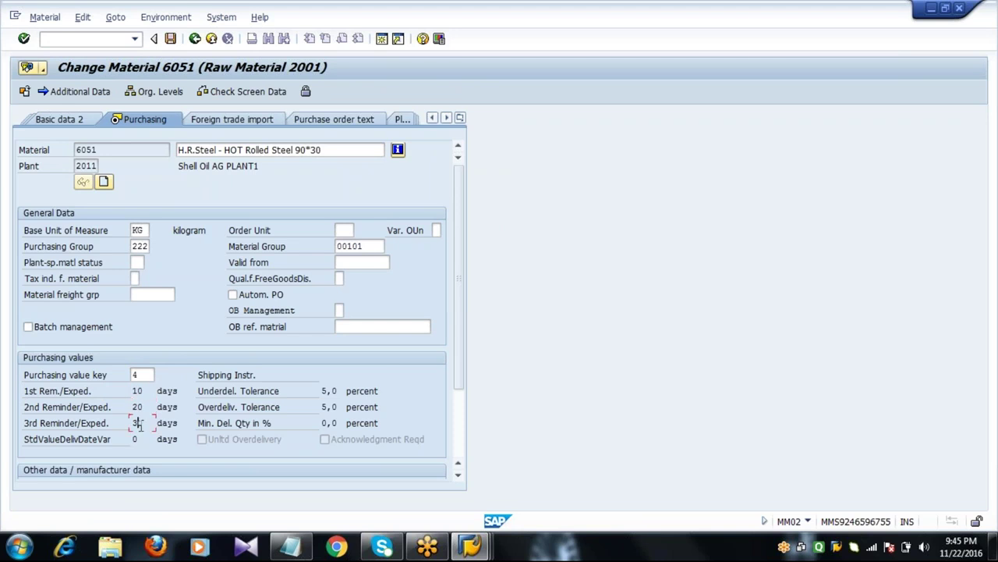
{"action": "left_click", "coordinate": [196, 41]}
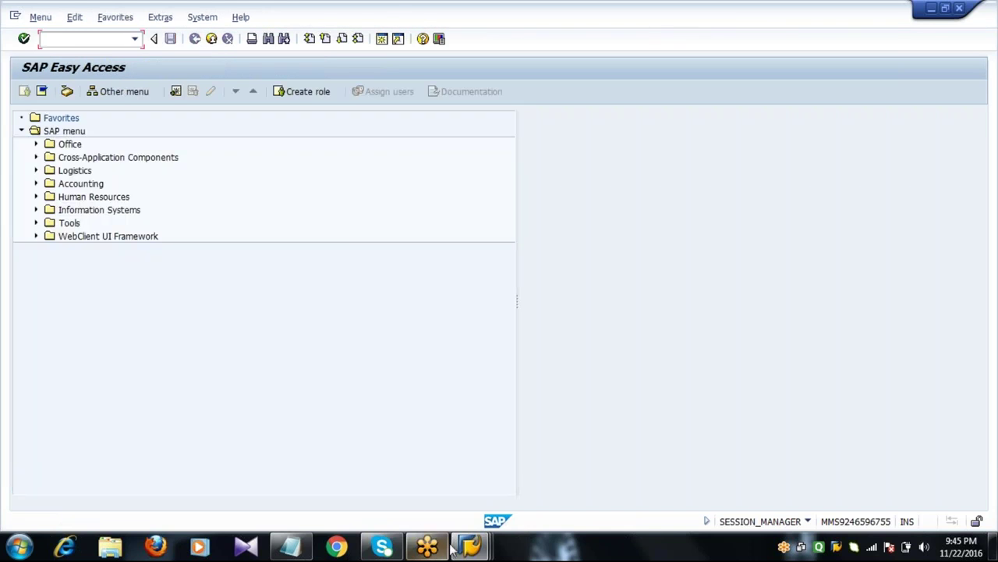
- Return to the session with the info record being created and open its text overview
{"action": "mouse_move", "coordinate": [470, 546]}
{"action": "left_click", "coordinate": [474, 459]}
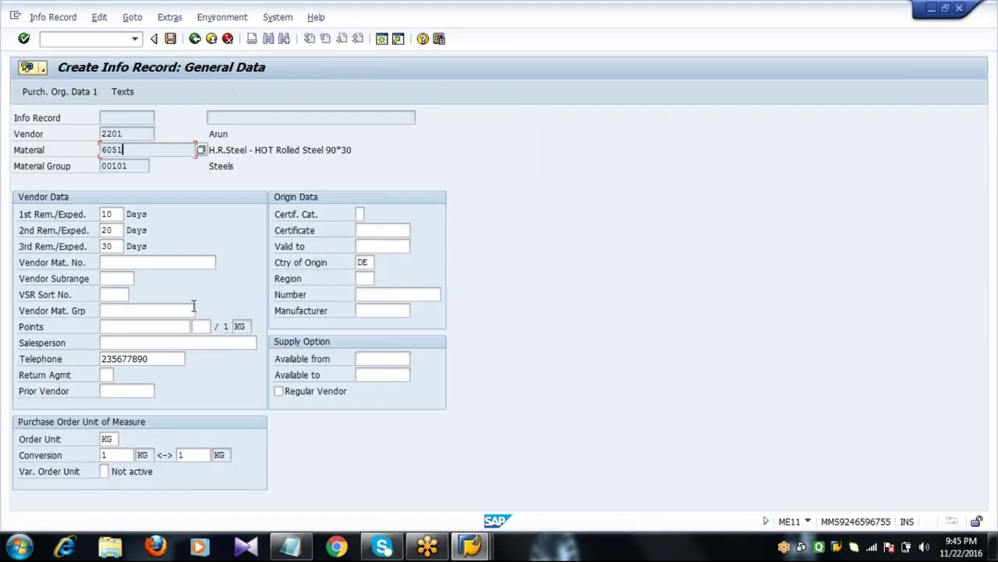
{"action": "key", "text": "Tab"}
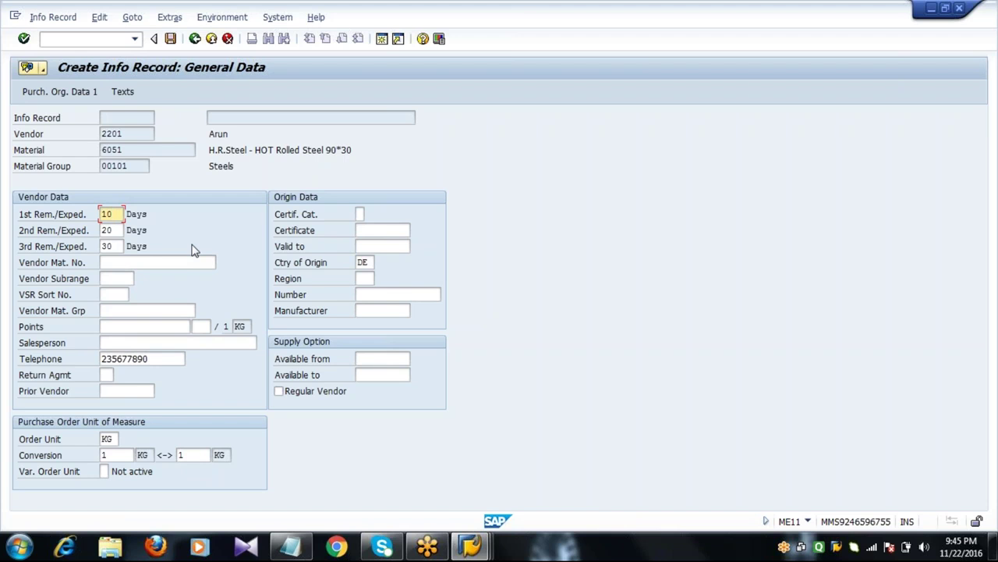
{"action": "left_click", "coordinate": [124, 92]}
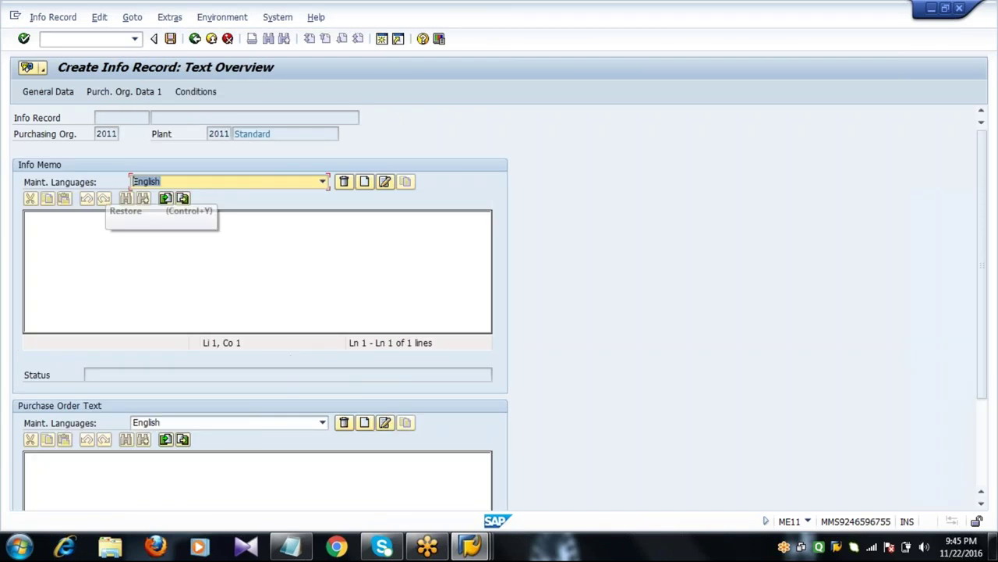
- Enter the info memo text "NEEDFUL PACKING AND SHIPPING REQUIRED FOR THE MATERIALS AND GOODS"
{"action": "left_click", "coordinate": [109, 265]}
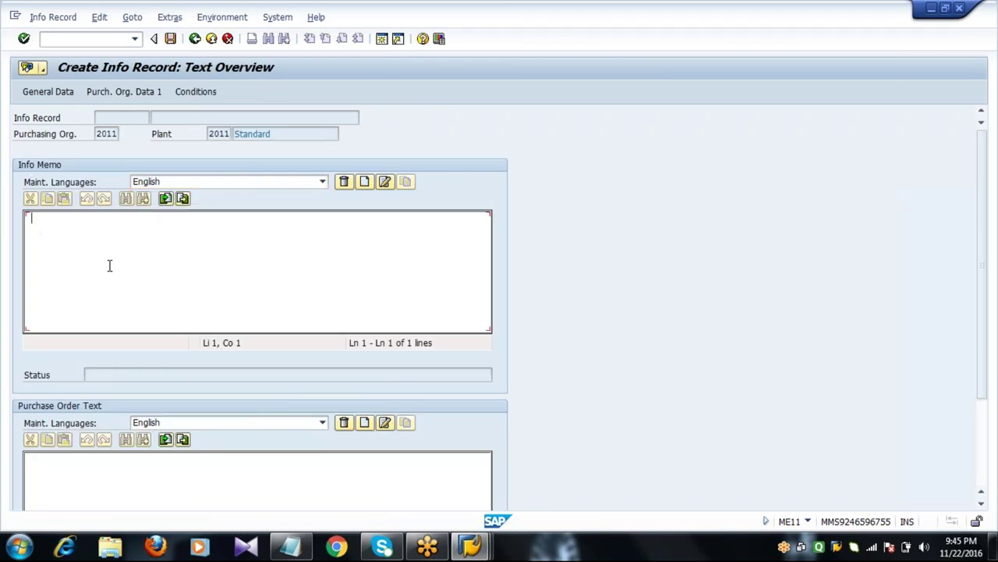
{"action": "type", "text": "NEED"}
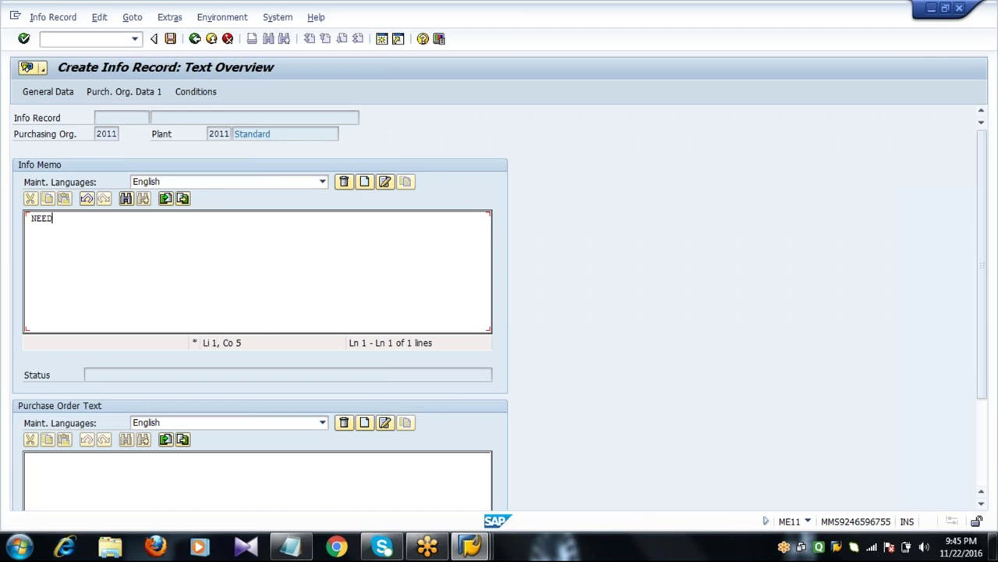
{"action": "type", "text": "FUL PACKING AND SHIPP"}
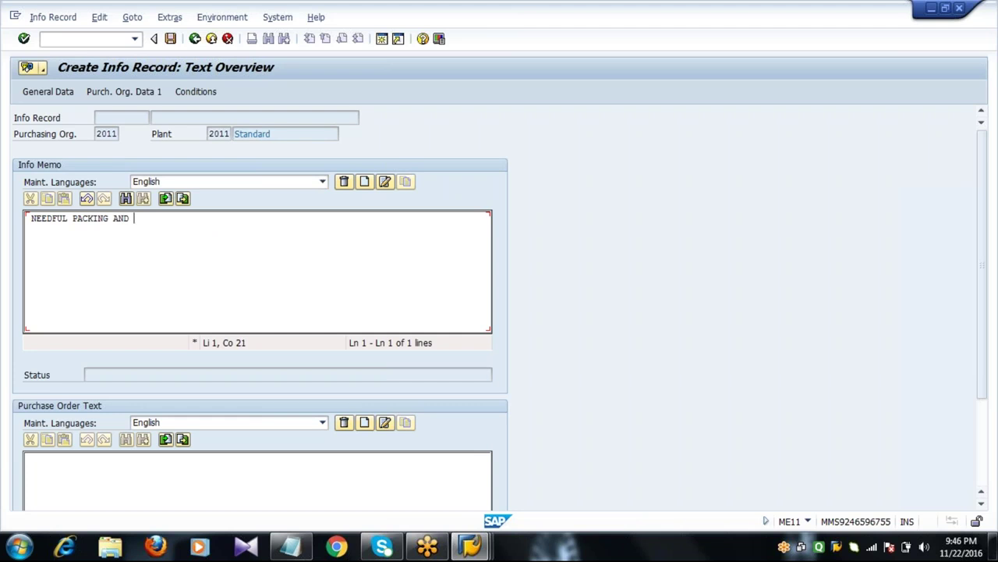
{"action": "type", "text": "ING "}
{"action": "type", "text": "REQUIRED FOR I"}
{"action": "key", "text": "BackSpace"}
{"action": "key", "text": "BackSpace"}
{"action": "key", "text": "BackSpace"}
{"action": "key", "text": "BackSpace"}
{"action": "type", "text": "OR THE MATERIALS AND GOOFS"}
{"action": "key", "text": "BackSpace"}
{"action": "key", "text": "BackSpace"}
{"action": "type", "text": "DS"}
{"action": "key", "text": "Left"}
{"action": "key", "text": "Left"}
{"action": "key", "text": "Left"}
{"action": "key", "text": "Left"}
{"action": "key", "text": "Left"}
{"action": "key", "text": "Left"}
{"action": "key", "text": "Left"}
{"action": "key", "text": "Left"}
{"action": "key", "text": "Left"}
{"action": "key", "text": "Left"}
{"action": "key", "text": "Left"}
{"action": "key", "text": "Left"}
{"action": "key", "text": "Left"}
{"action": "key", "text": "Left"}
{"action": "key", "text": "Left"}
{"action": "key", "text": "End"}
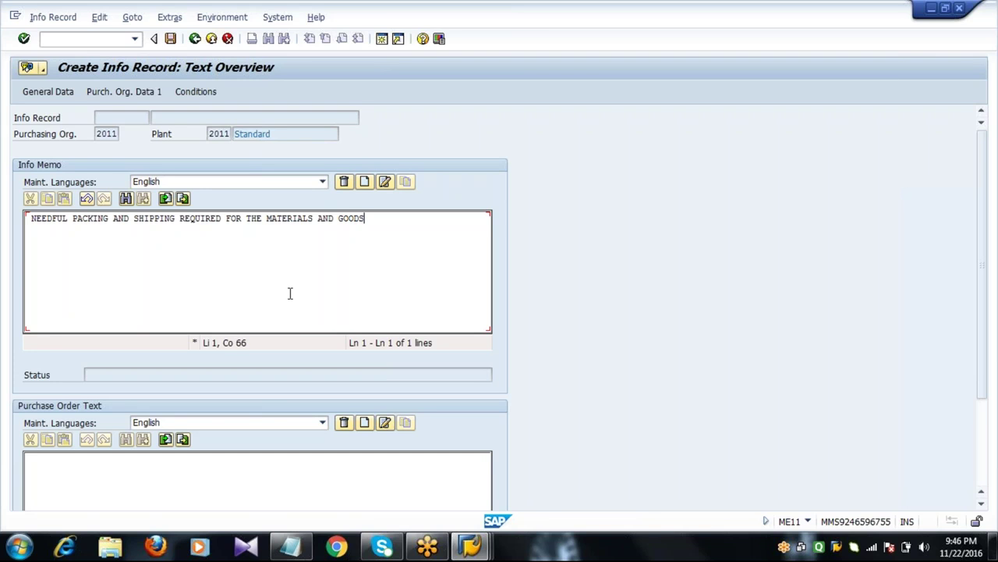
- Copy the whole info memo line into the purchase order text
{"action": "key", "text": "shift+Home"}
{"action": "key", "text": "ctrl+c"}
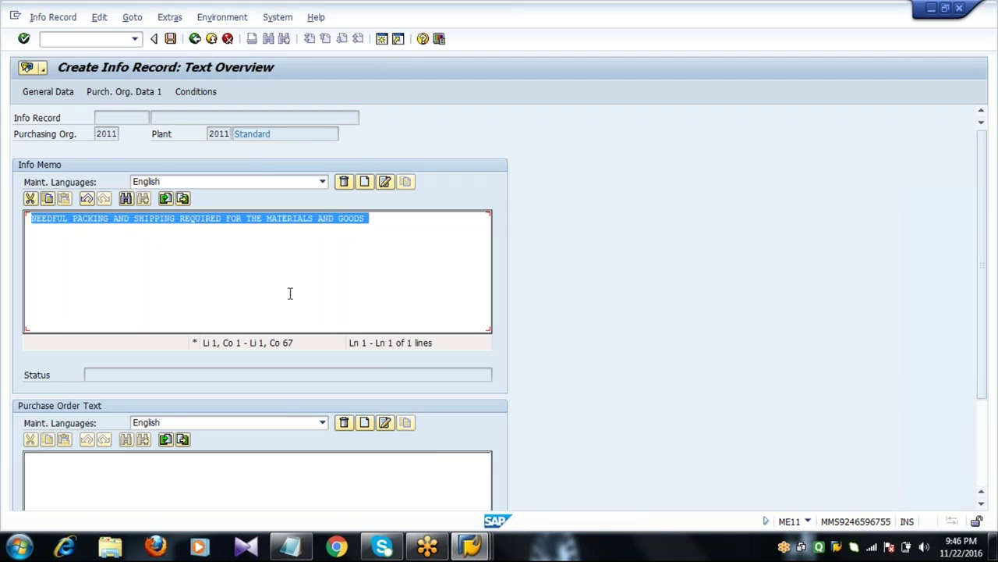
{"action": "left_click", "coordinate": [265, 476]}
{"action": "key", "text": "ctrl+v"}
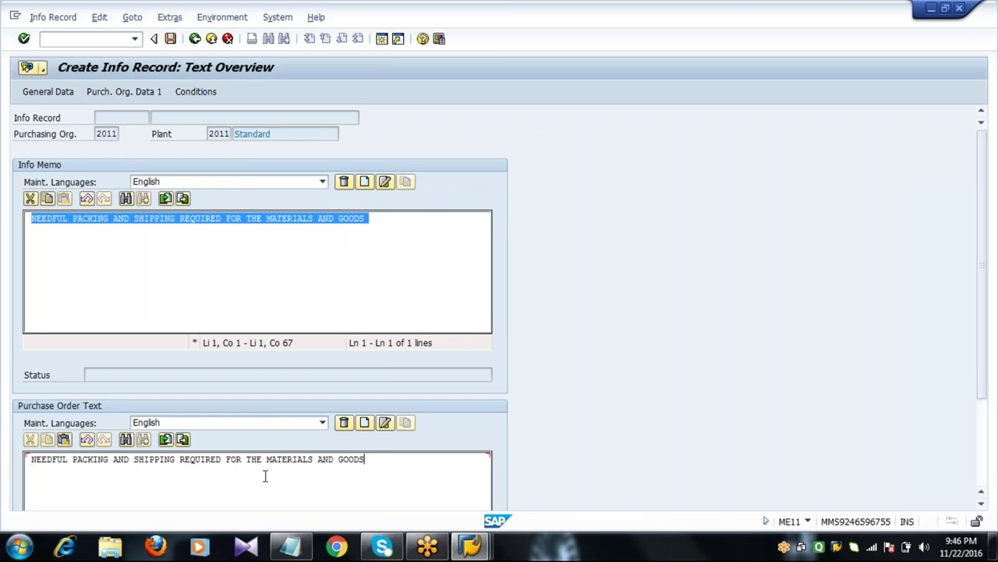
{"action": "left_click", "coordinate": [397, 246]}
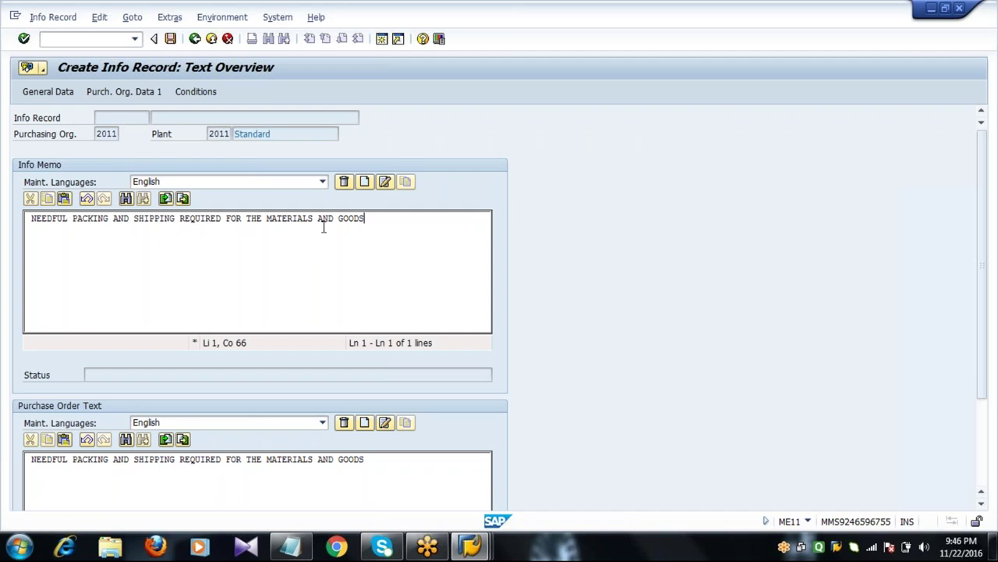
- Open the info record's conditions, widen the condition type column, and set the PB00 gross price amount to 100 EUR
{"action": "left_click", "coordinate": [190, 91]}
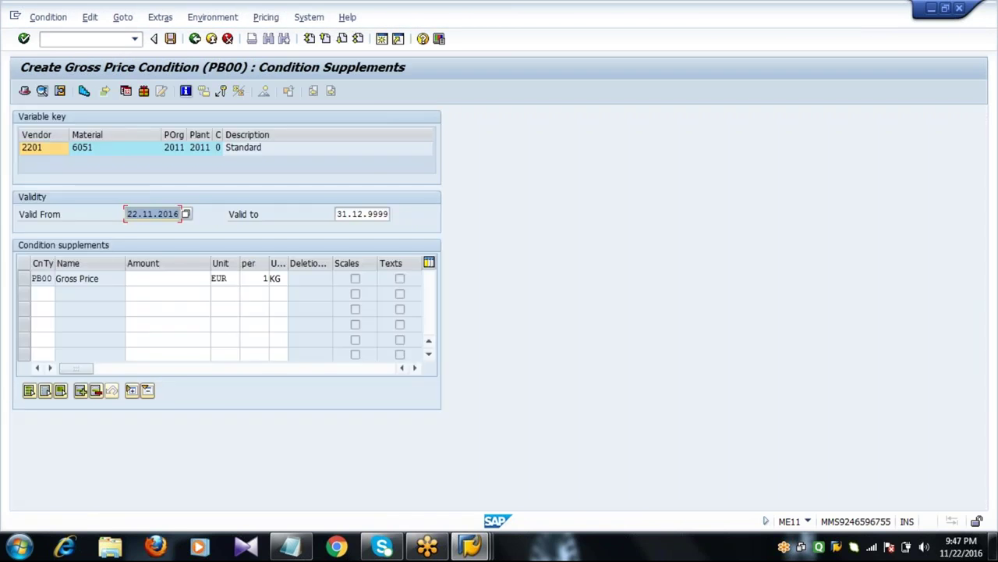
{"action": "left_click_drag", "start_coordinate": [54, 304], "coordinate": [85, 298]}
{"action": "left_click", "coordinate": [65, 282]}
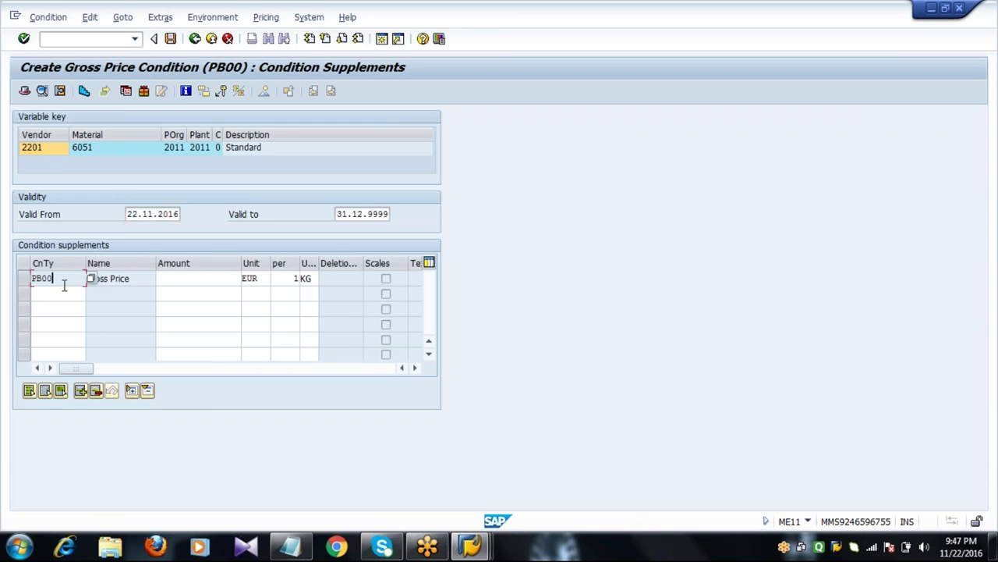
{"action": "left_click", "coordinate": [139, 279]}
{"action": "left_click", "coordinate": [177, 278]}
{"action": "type", "text": "100"}
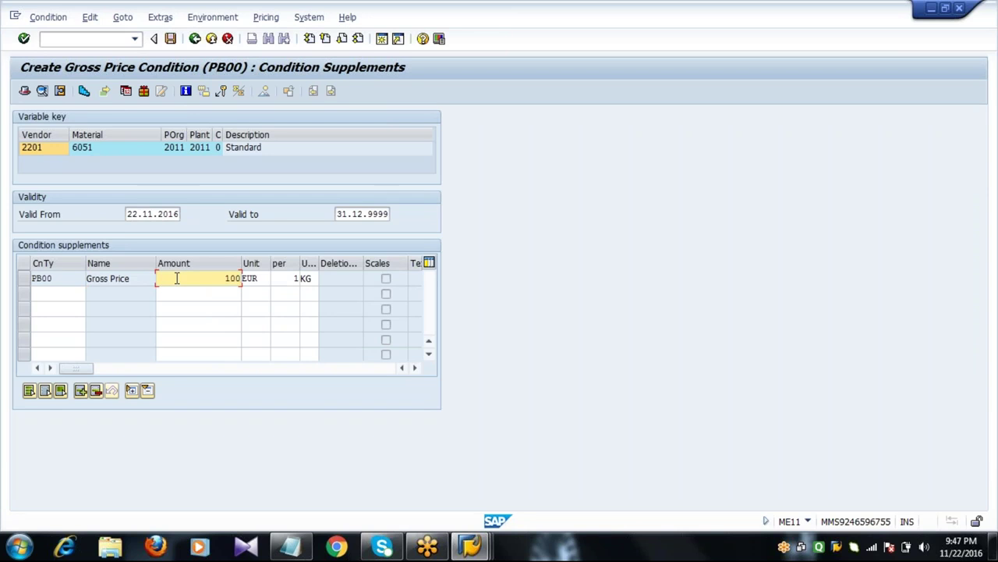
{"action": "left_click", "coordinate": [67, 282]}
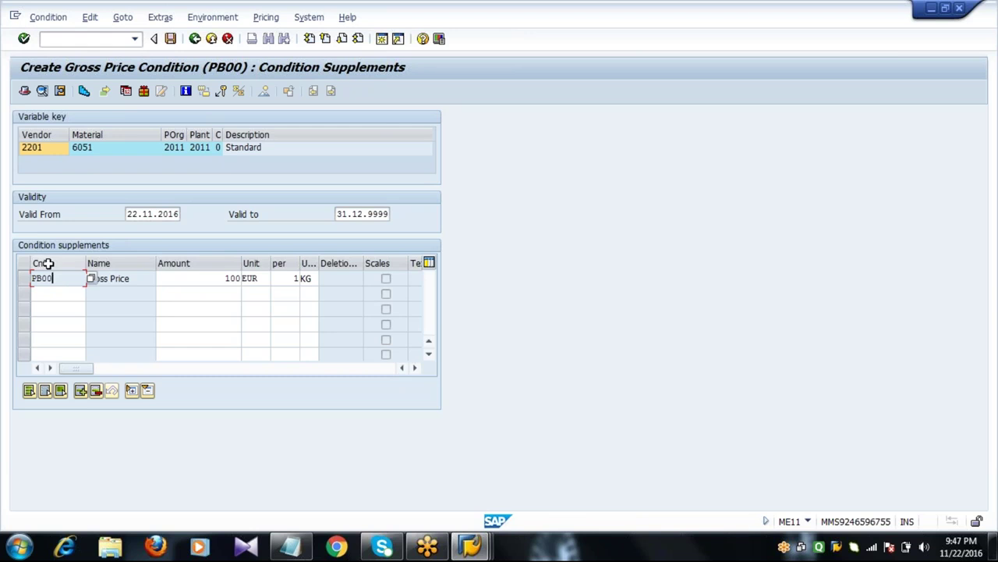
- Add condition type RA01, the discount on gross, with an amount of 5 percent
{"action": "left_click", "coordinate": [58, 295]}
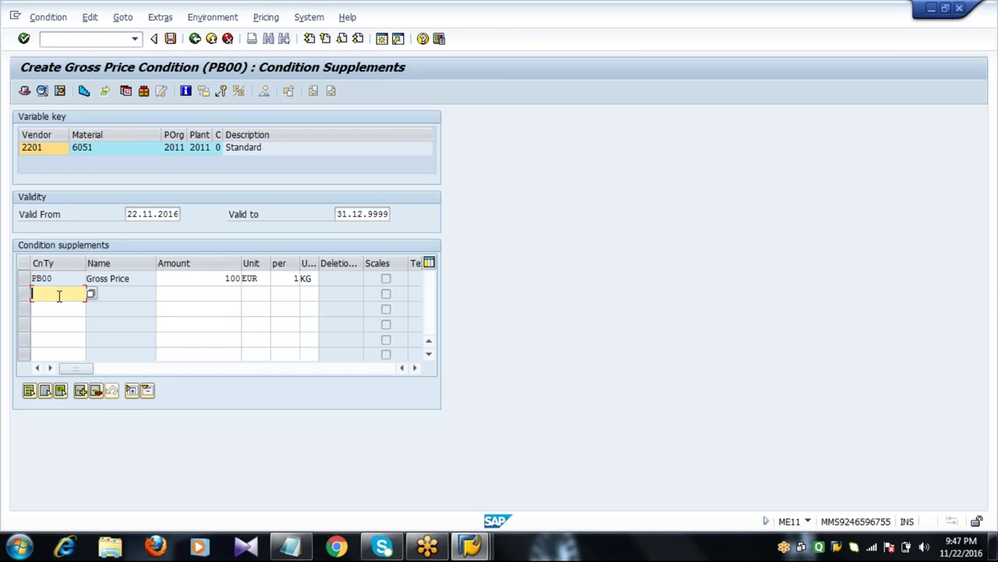
{"action": "type", "text": "RA01"}
{"action": "key", "text": "Tab"}
{"action": "type", "text": "5"}
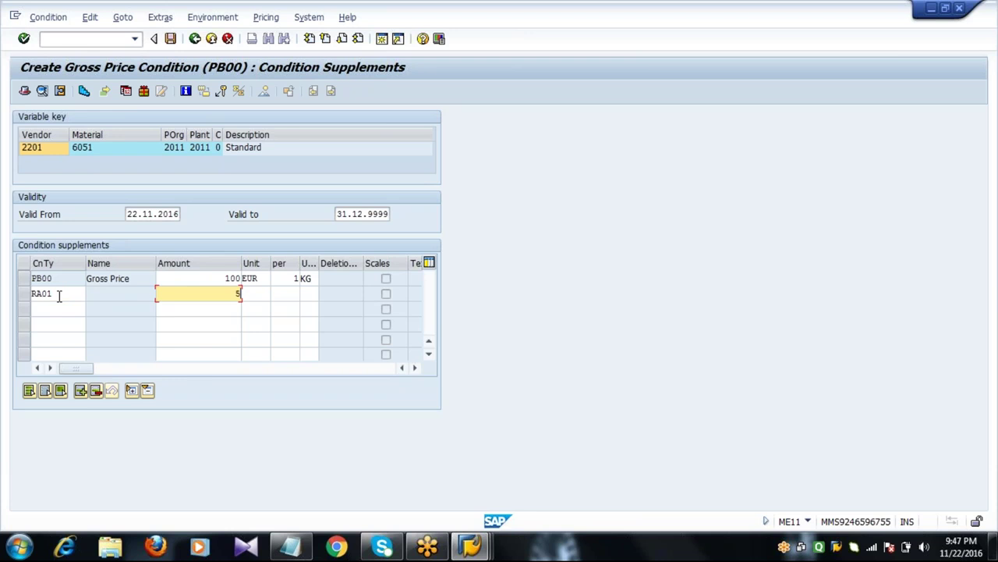
{"action": "key", "text": "Return"}
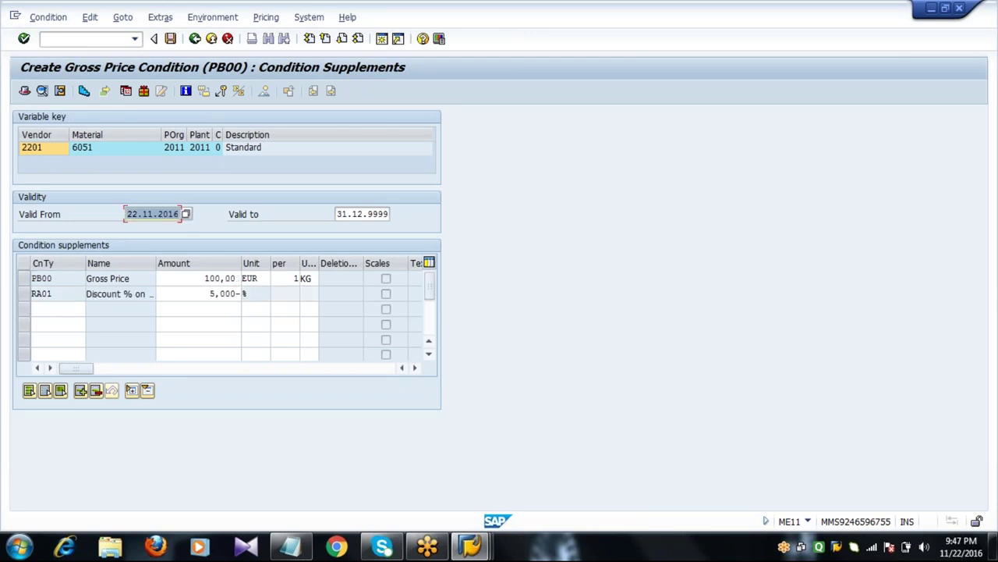
{"action": "left_click", "coordinate": [174, 298]}
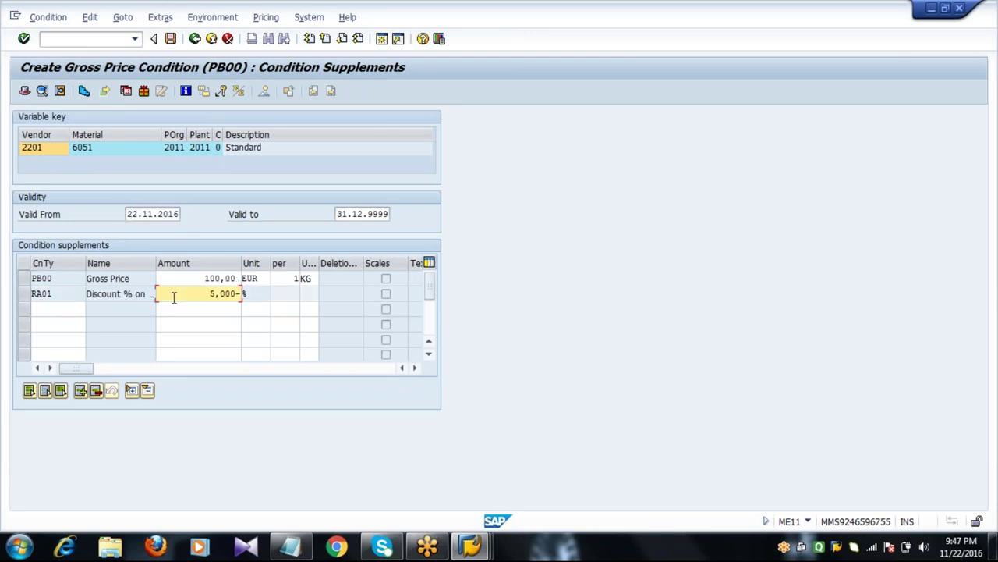
- Add condition type ZA01, the surcharge on gross, with an amount of 10 percent
{"action": "left_click", "coordinate": [58, 307]}
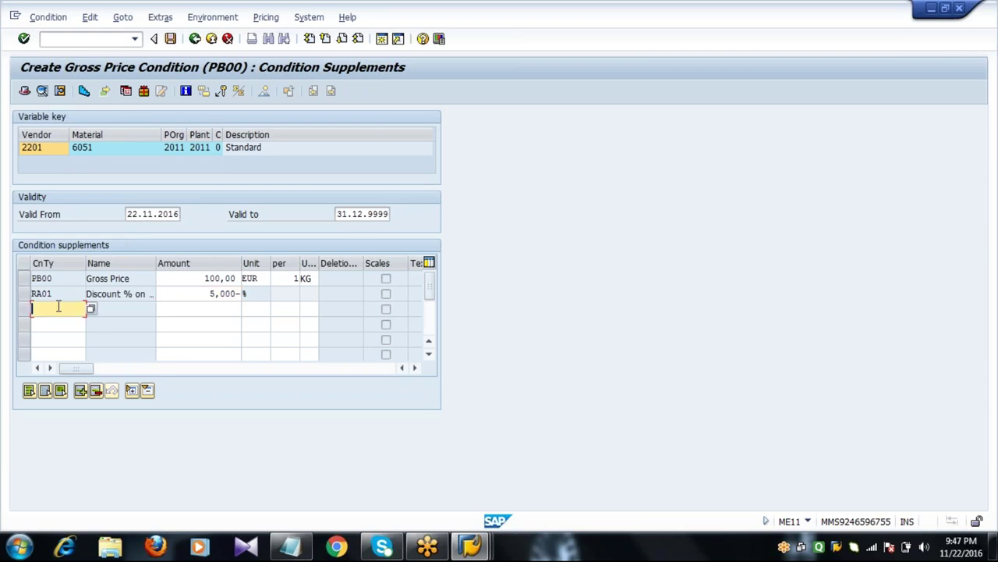
{"action": "type", "text": "ZA01"}
{"action": "key", "text": "Tab"}
{"action": "type", "text": "10"}
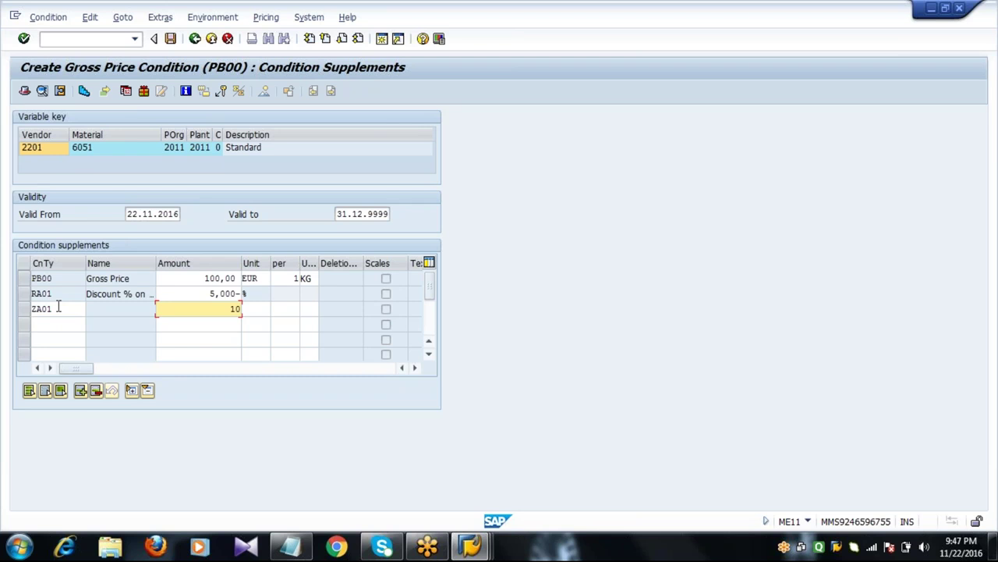
{"action": "key", "text": "Return"}
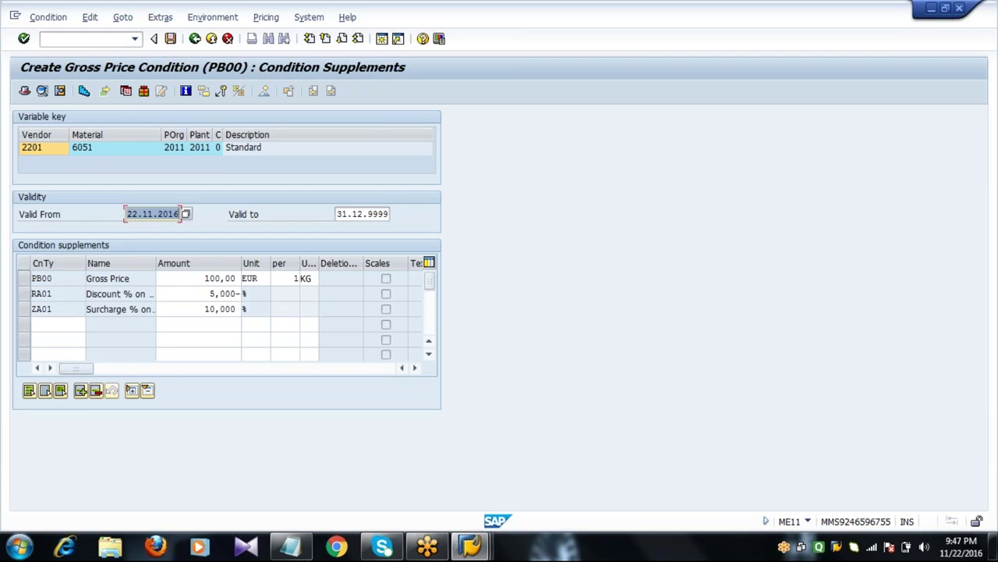
- Add freight condition type FRA1 with an amount of 3 percent, and select all four condition rows
{"action": "left_click", "coordinate": [58, 323]}
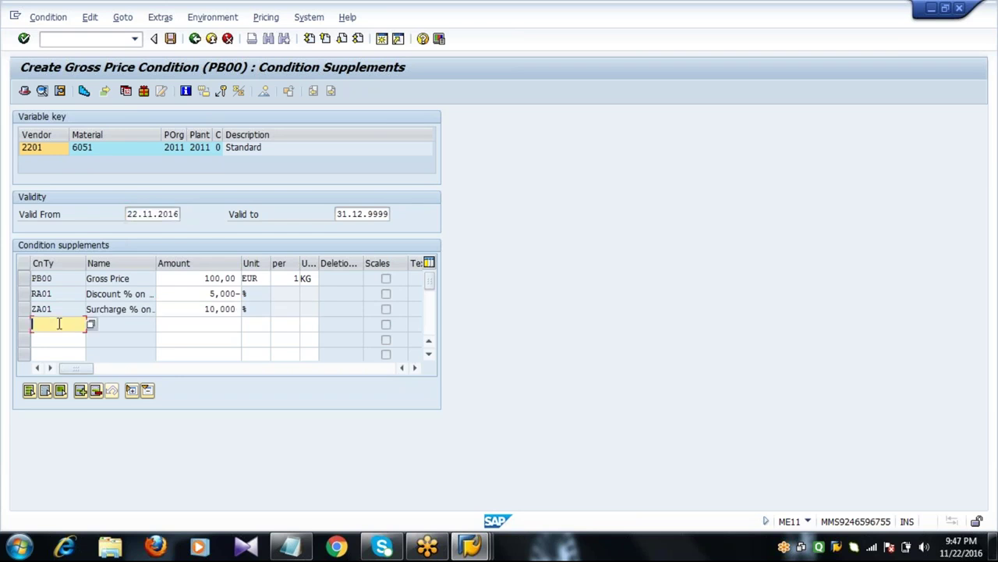
{"action": "type", "text": "FRA1"}
{"action": "key", "text": "Tab"}
{"action": "type", "text": "3"}
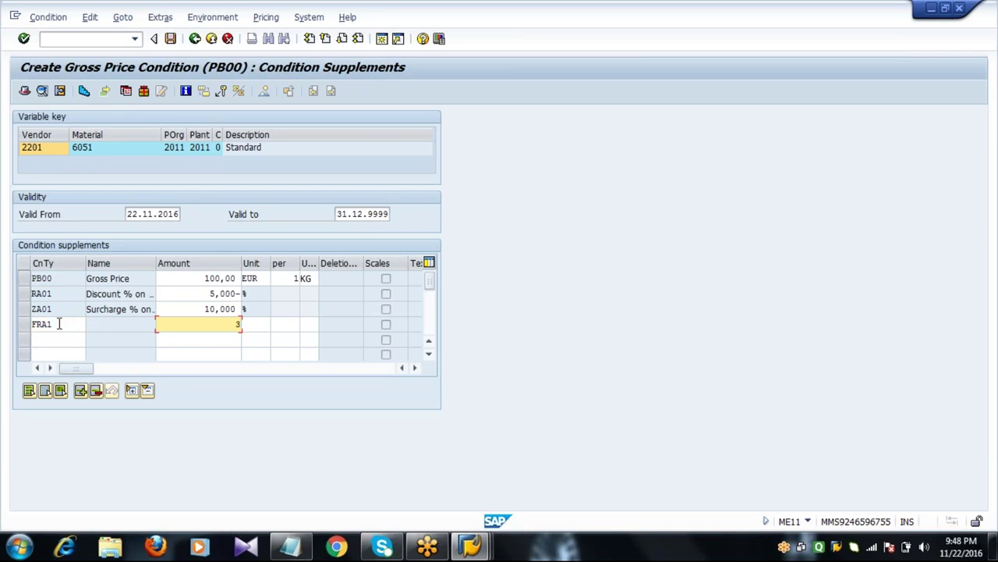
{"action": "key", "text": "Return"}
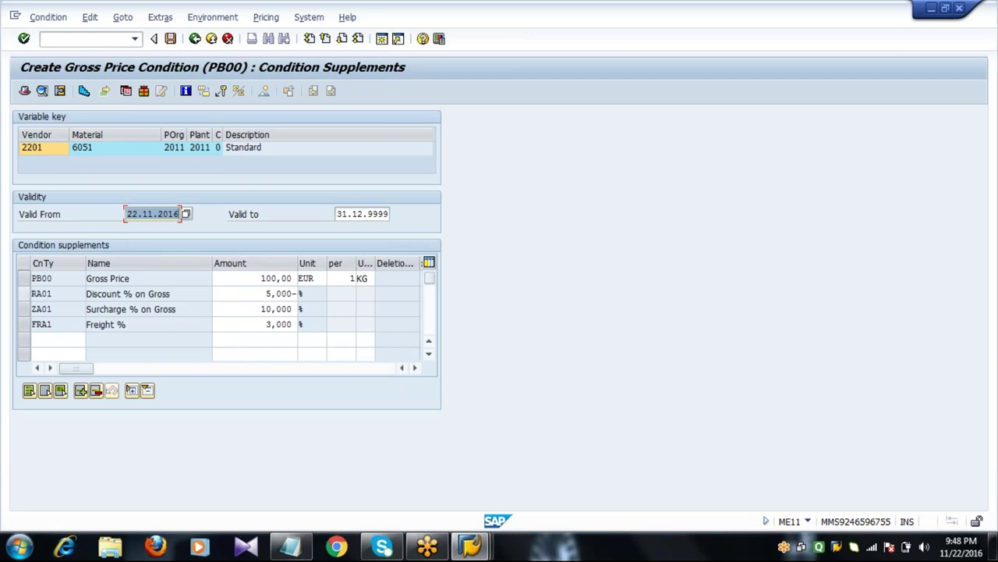
{"action": "left_click_drag", "start_coordinate": [23, 284], "coordinate": [27, 325]}
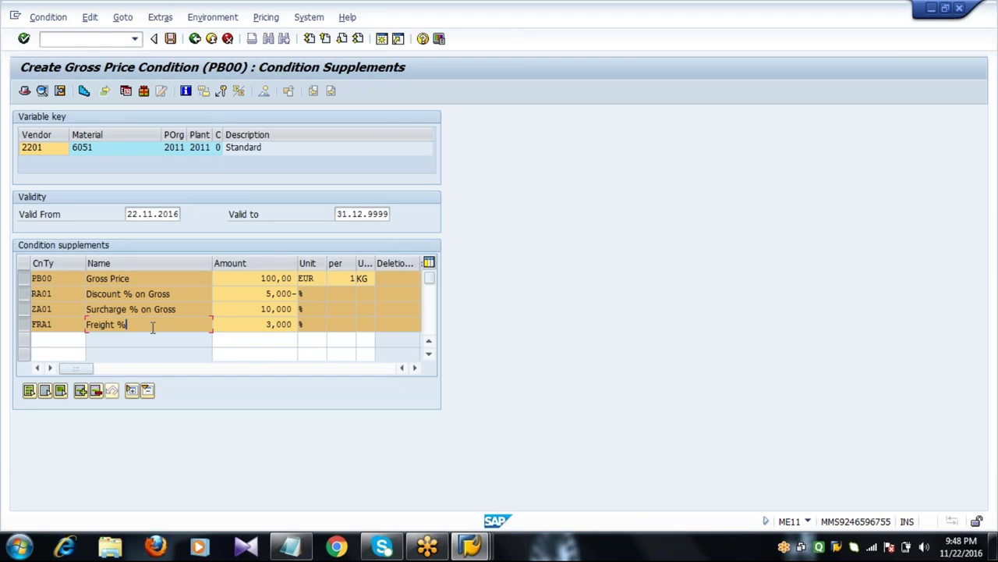
- Review the gross price, discount and freight entries in the condition supplements
{"action": "left_click", "coordinate": [131, 279]}
{"action": "left_click", "coordinate": [160, 293]}
{"action": "left_click", "coordinate": [244, 323]}
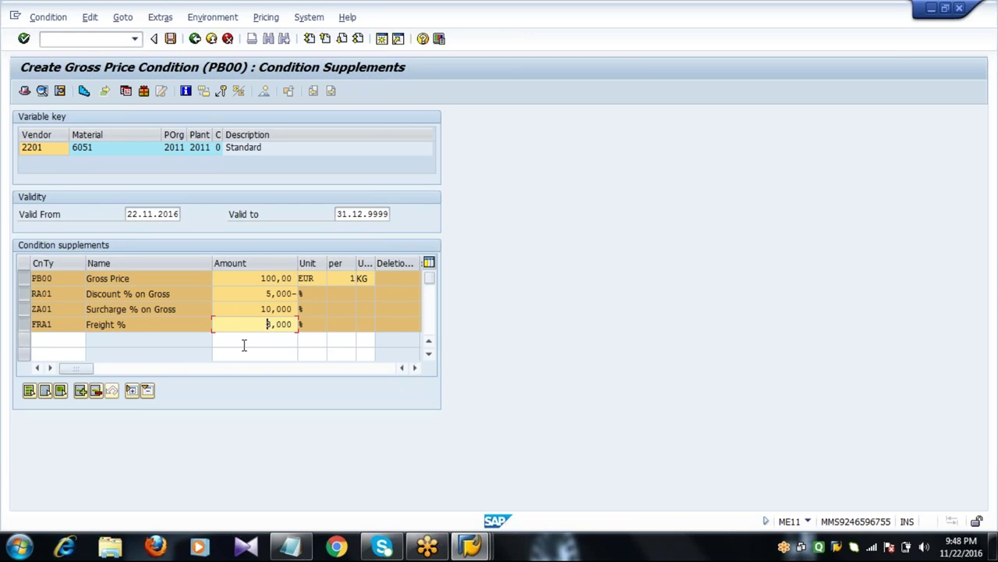
{"action": "left_click", "coordinate": [70, 322]}
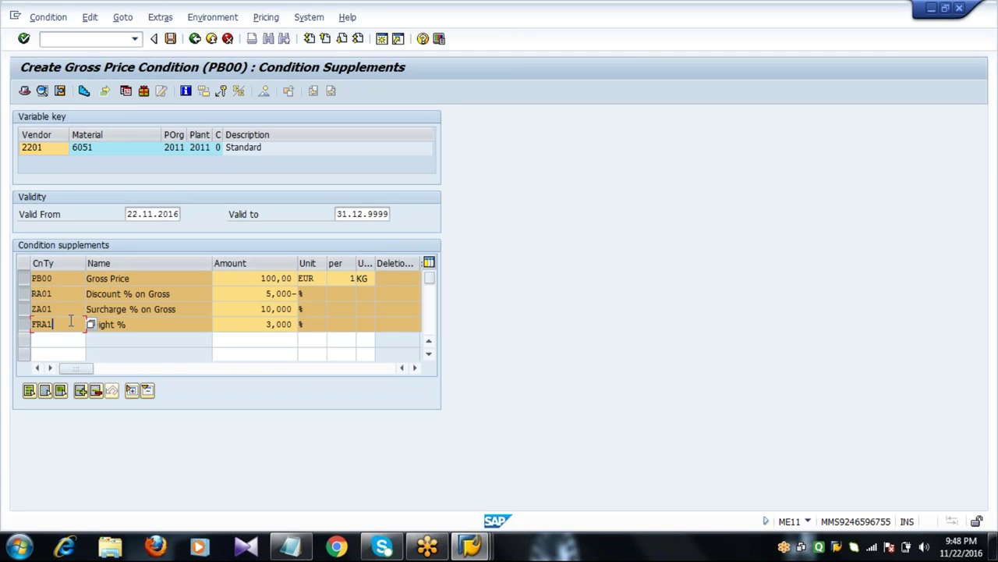
- Switch to the MM - Part1 notes in Notepad and find the calculation part for the condition types
{"action": "left_click", "coordinate": [290, 548]}
{"action": "left_click", "coordinate": [348, 425]}
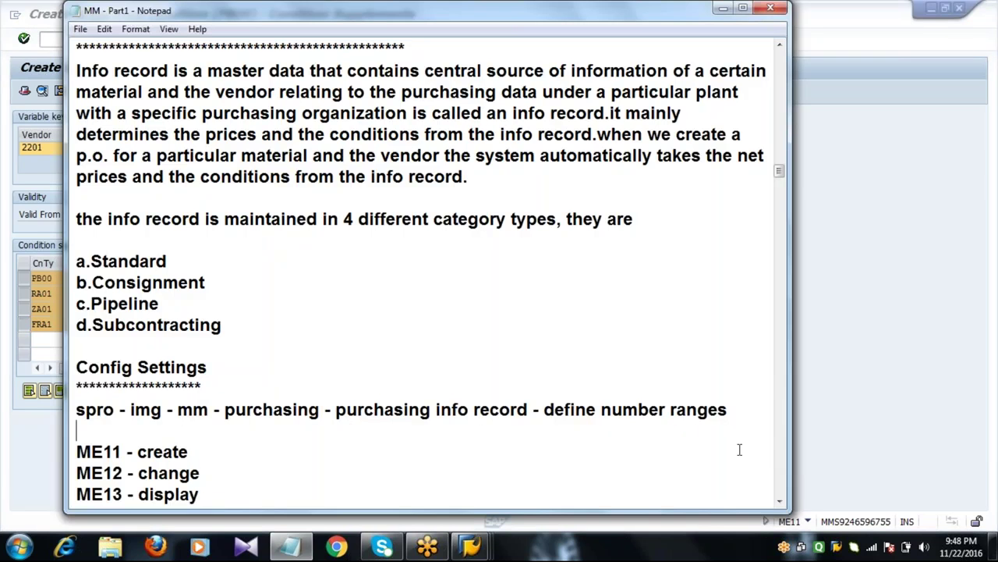
{"action": "left_click", "coordinate": [780, 500]}
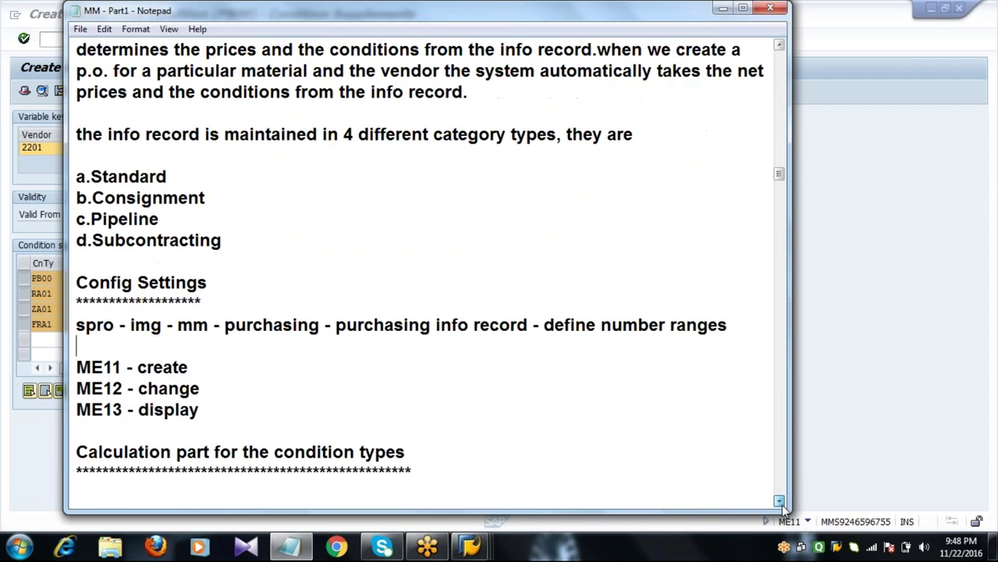
{"action": "left_click", "coordinate": [779, 501]}
{"action": "left_click", "coordinate": [779, 501]}
{"action": "left_click", "coordinate": [780, 501]}
{"action": "left_click", "coordinate": [779, 501]}
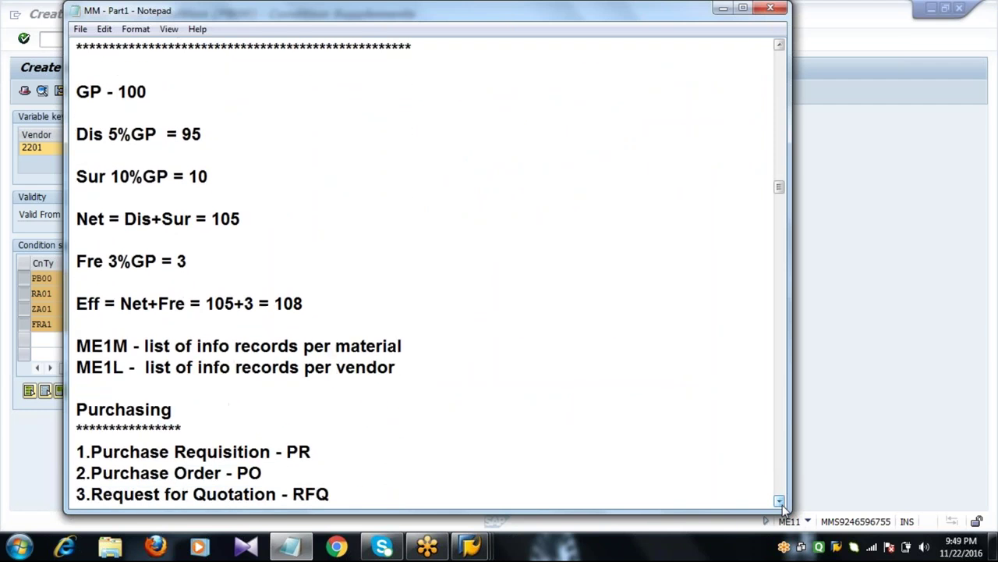
{"action": "left_click", "coordinate": [780, 45]}
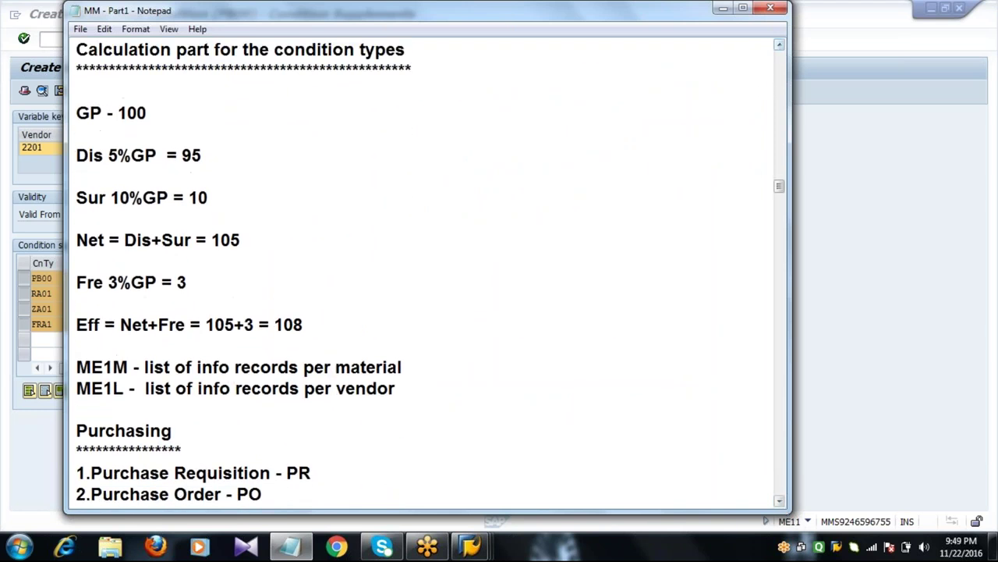
- Go through the gross price, discount, surcharge and net price lines of the calculation in the notes
{"action": "double_click", "coordinate": [158, 112]}
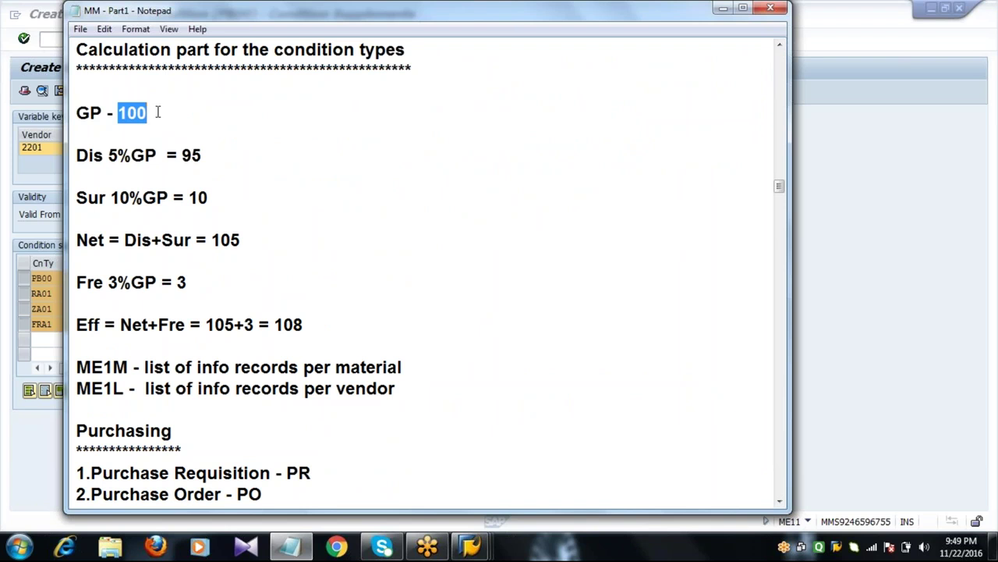
{"action": "left_click", "coordinate": [158, 112]}
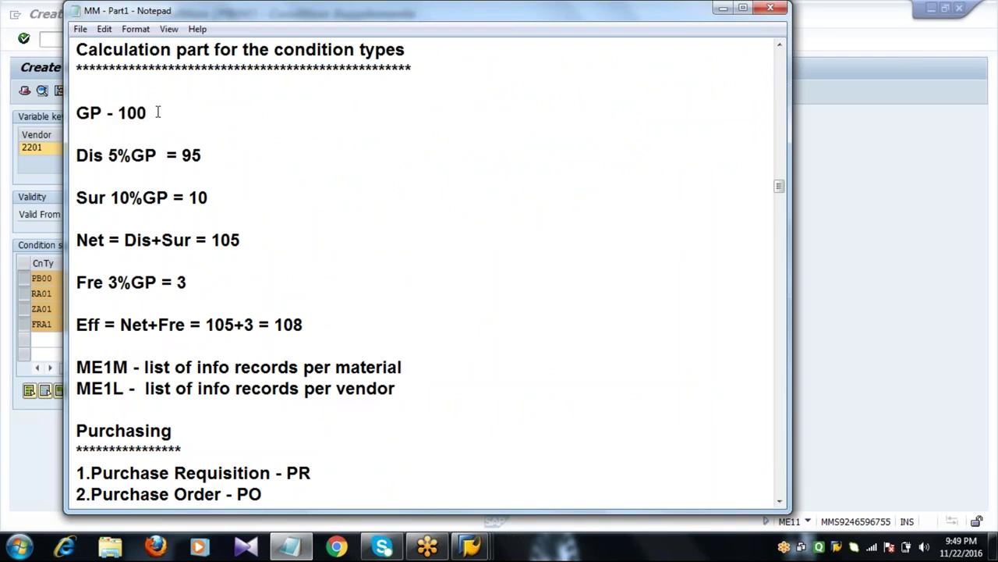
{"action": "left_click", "coordinate": [103, 157]}
{"action": "left_click", "coordinate": [211, 157]}
{"action": "left_click", "coordinate": [157, 198]}
{"action": "left_click", "coordinate": [224, 198]}
{"action": "double_click", "coordinate": [243, 240]}
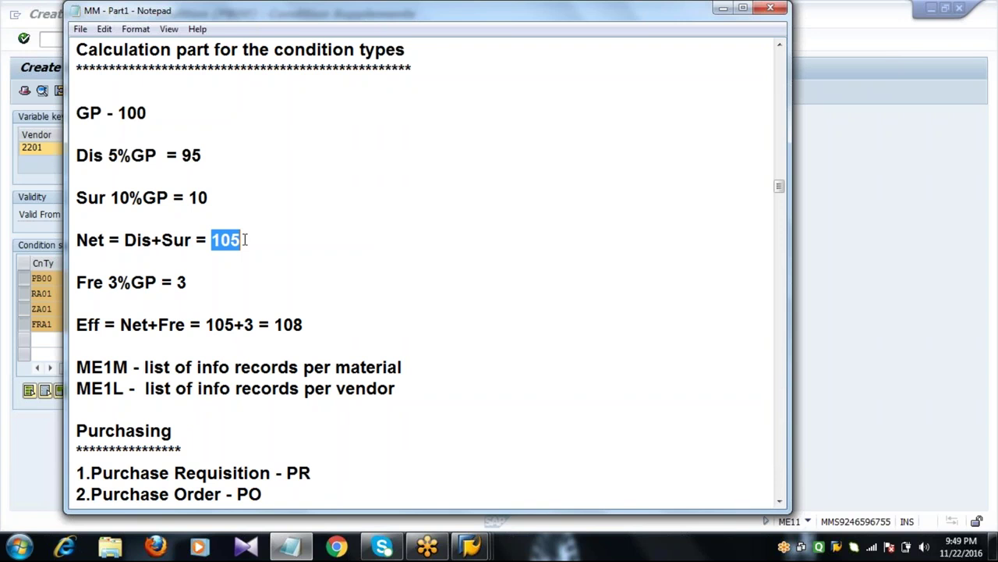
- Go through the freight and effective price lines, and highlight the whole calculation from GP to Eff
{"action": "left_click", "coordinate": [159, 284]}
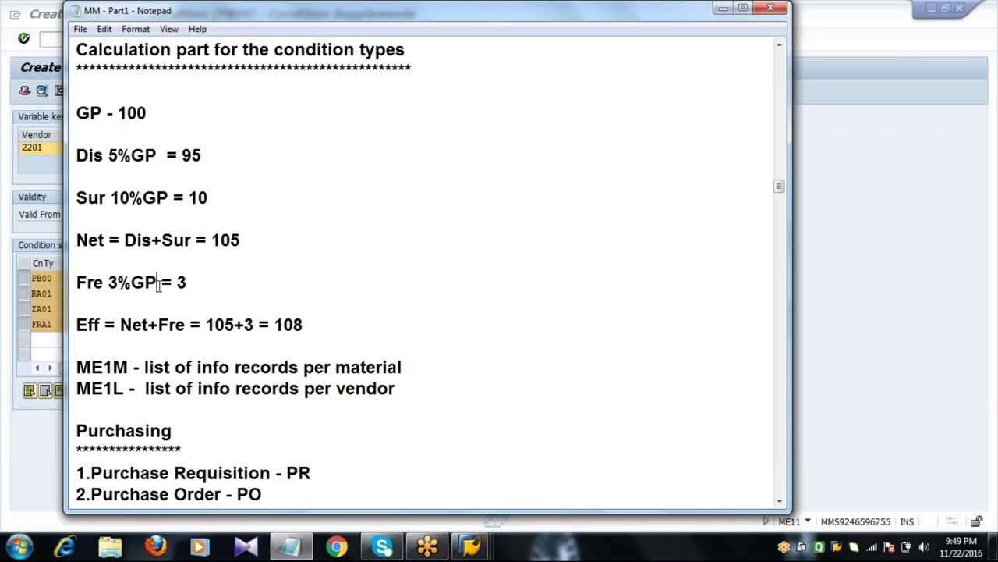
{"action": "left_click", "coordinate": [192, 281]}
{"action": "double_click", "coordinate": [185, 326]}
{"action": "left_click", "coordinate": [229, 326]}
{"action": "double_click", "coordinate": [315, 327]}
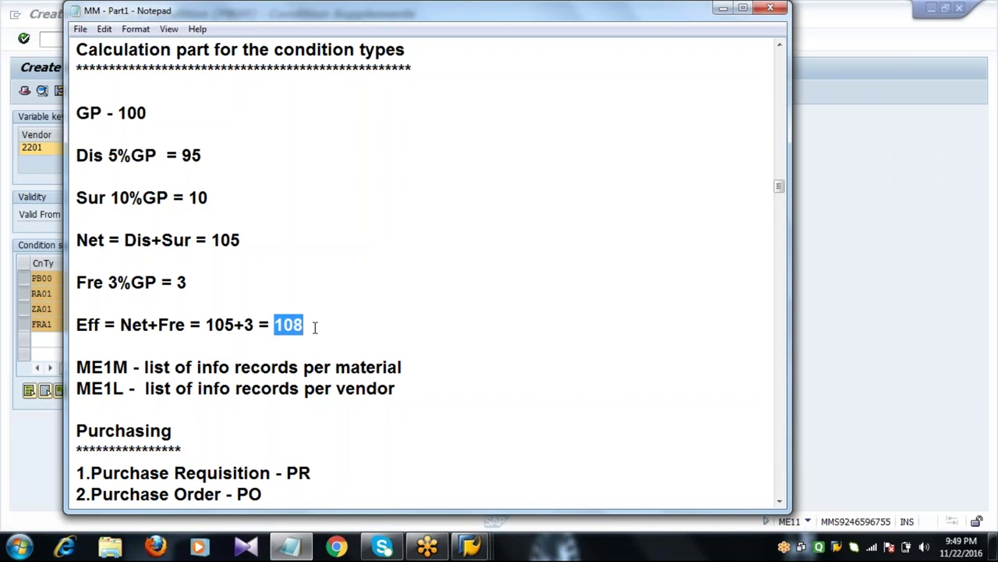
{"action": "left_click", "coordinate": [315, 327]}
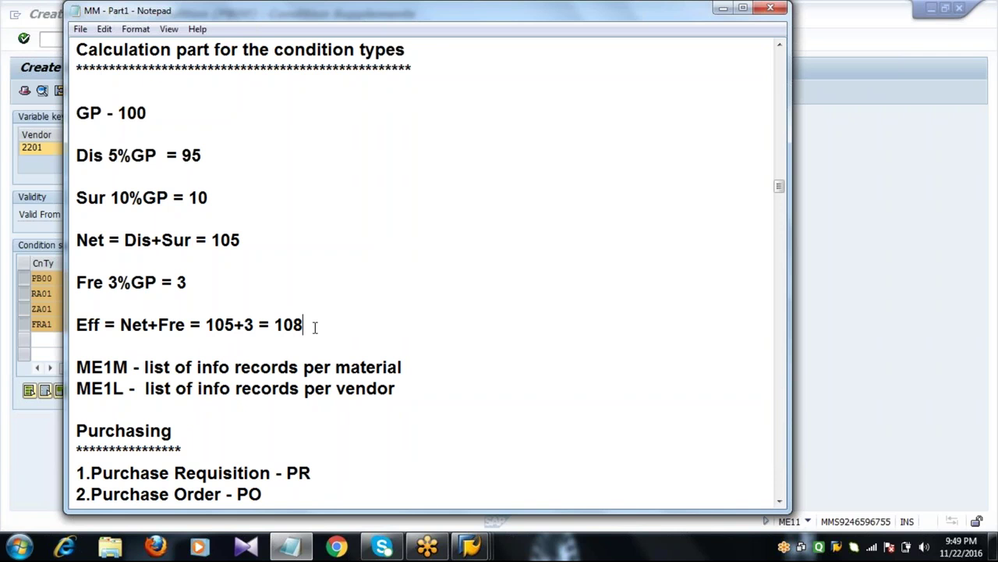
{"action": "left_click_drag", "start_coordinate": [77, 114], "coordinate": [335, 322]}
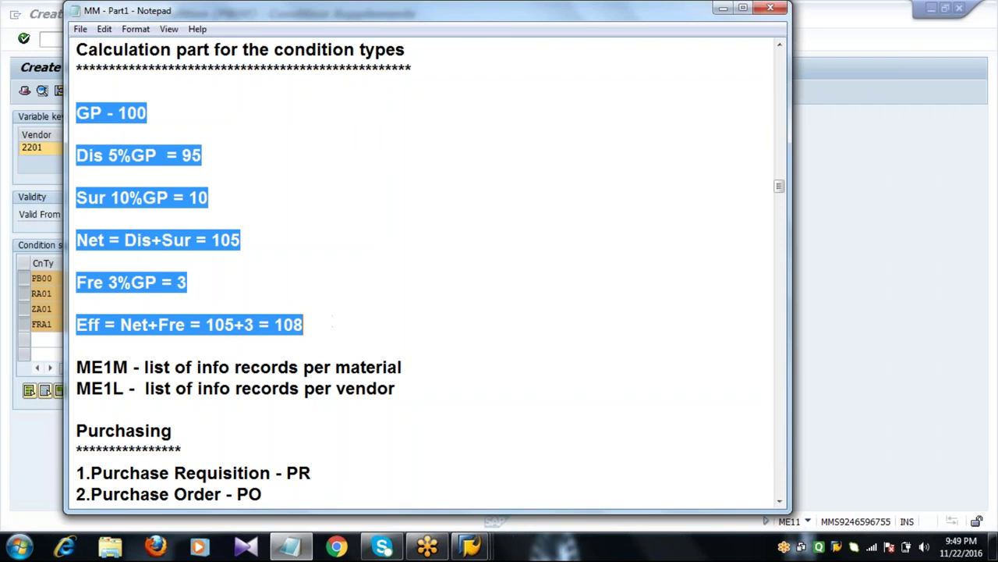
- Switch back to SAP and save the gross price condition supplements
{"action": "left_click", "coordinate": [49, 308]}
{"action": "left_click", "coordinate": [153, 315]}
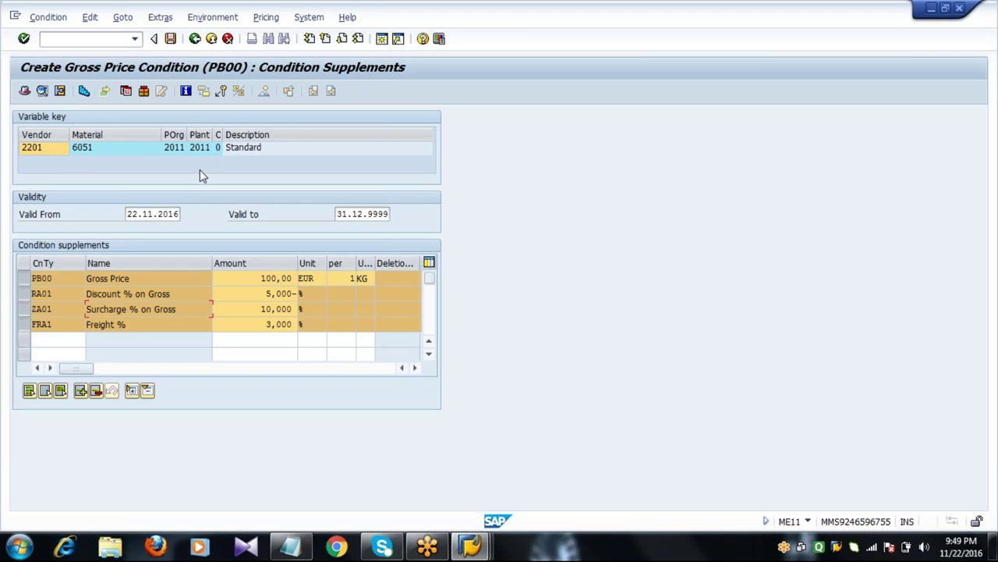
{"action": "left_click", "coordinate": [171, 39]}
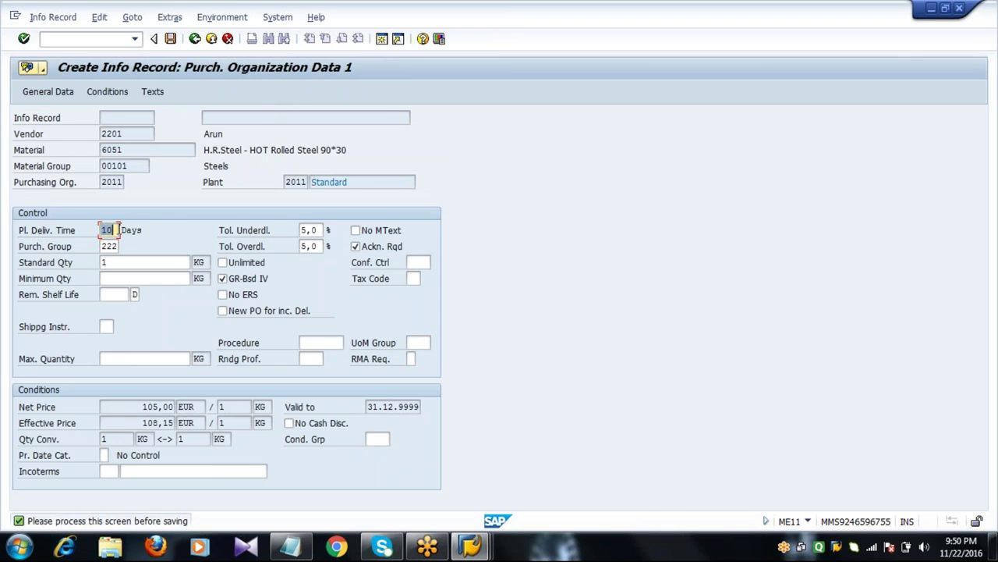
- Check the planned delivery time, purchasing group, net price and effective price in the purchasing organization data
{"action": "left_click", "coordinate": [57, 233]}
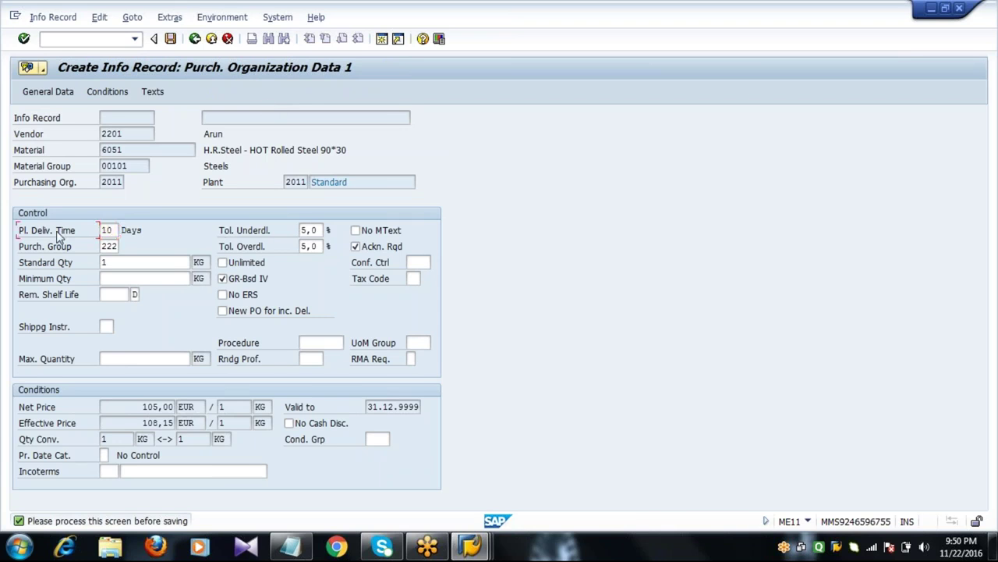
{"action": "left_click", "coordinate": [115, 229]}
{"action": "left_click", "coordinate": [117, 246]}
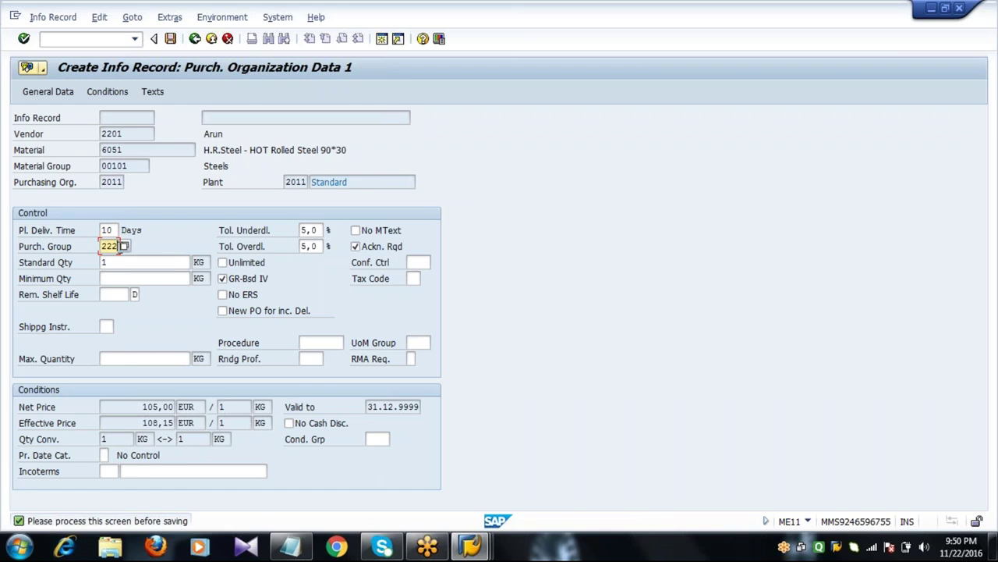
{"action": "left_click", "coordinate": [136, 407]}
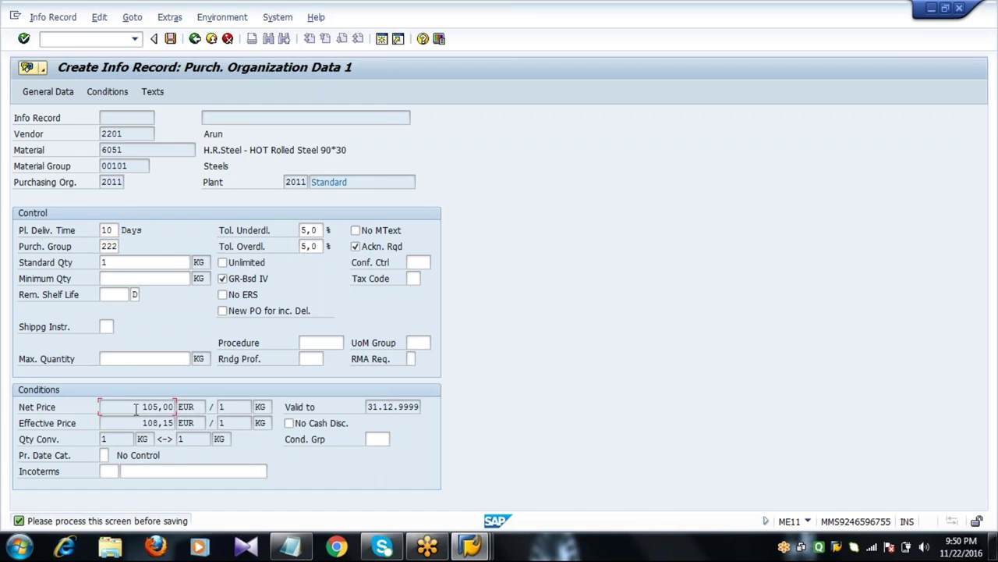
{"action": "left_click_drag", "start_coordinate": [136, 408], "coordinate": [214, 406]}
{"action": "left_click", "coordinate": [142, 423]}
{"action": "left_click", "coordinate": [409, 278]}
- Save the info record, highlight its number in the status message's details, and close the details
{"action": "left_click", "coordinate": [170, 38]}
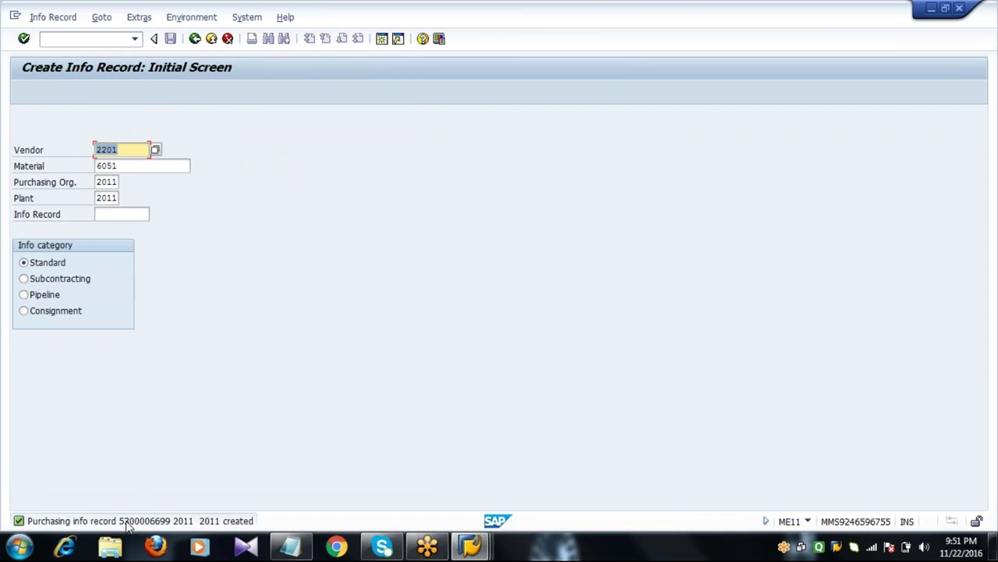
{"action": "double_click", "coordinate": [127, 523]}
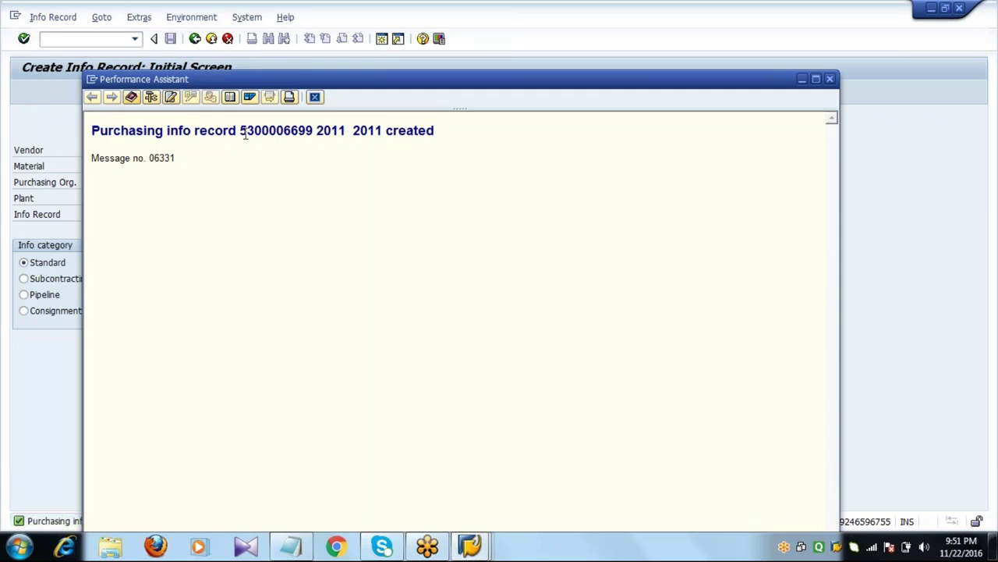
{"action": "left_click_drag", "start_coordinate": [241, 132], "coordinate": [314, 133]}
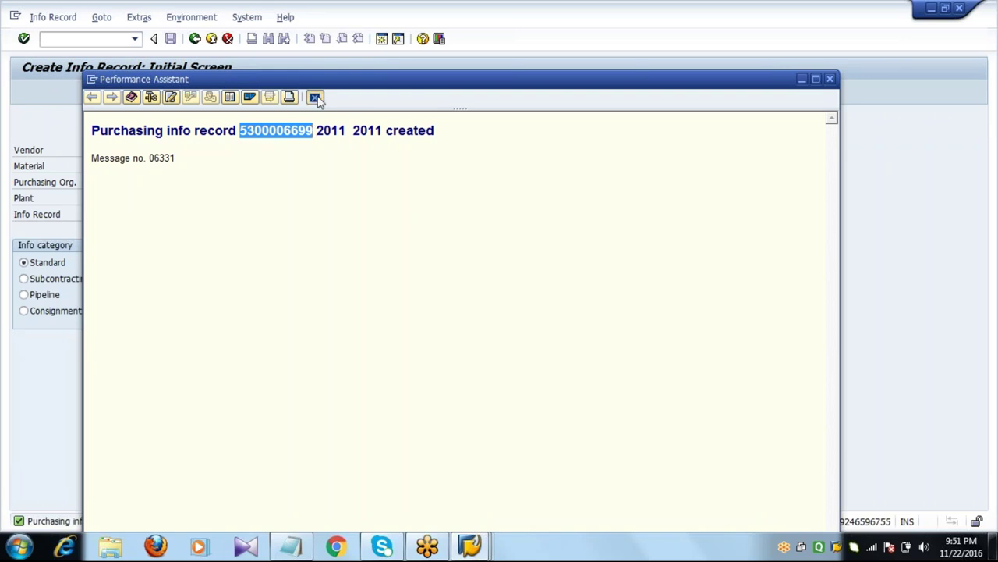
{"action": "left_click", "coordinate": [316, 97]}
- Leave info record creation and start creating a purchase order with transaction ME21N
{"action": "left_click", "coordinate": [133, 149]}
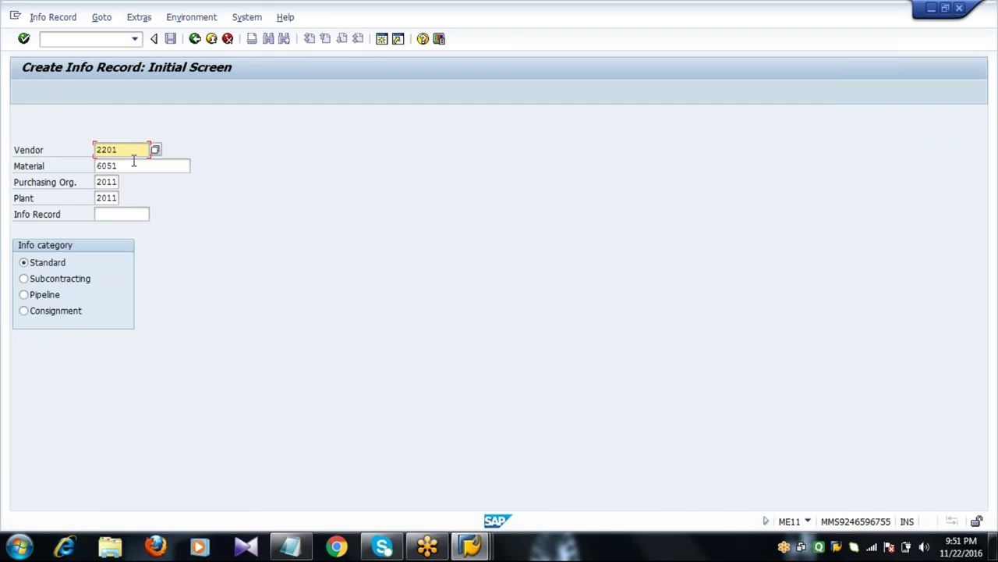
{"action": "left_click", "coordinate": [133, 163]}
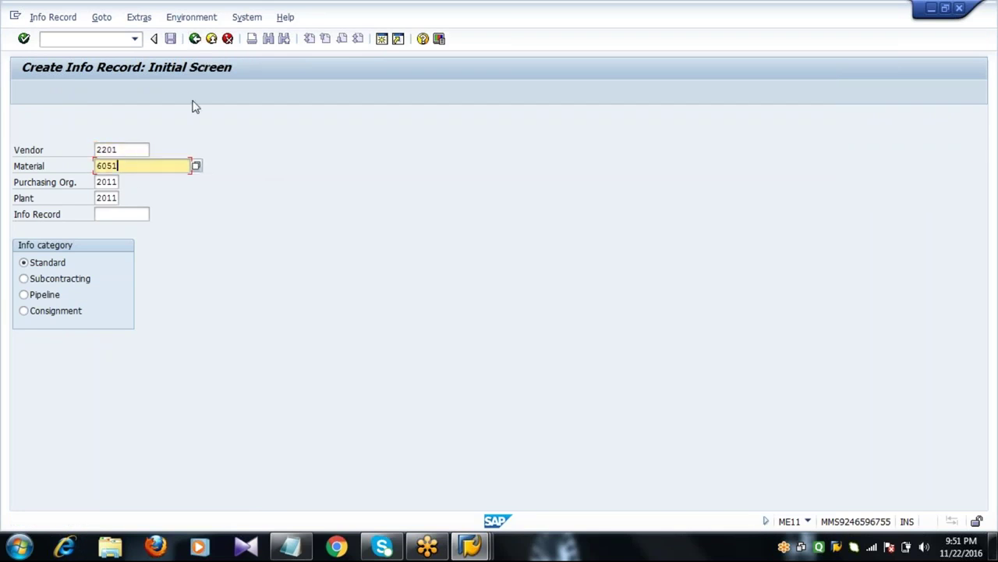
{"action": "left_click", "coordinate": [128, 148]}
{"action": "left_click", "coordinate": [131, 166]}
{"action": "left_click", "coordinate": [194, 39]}
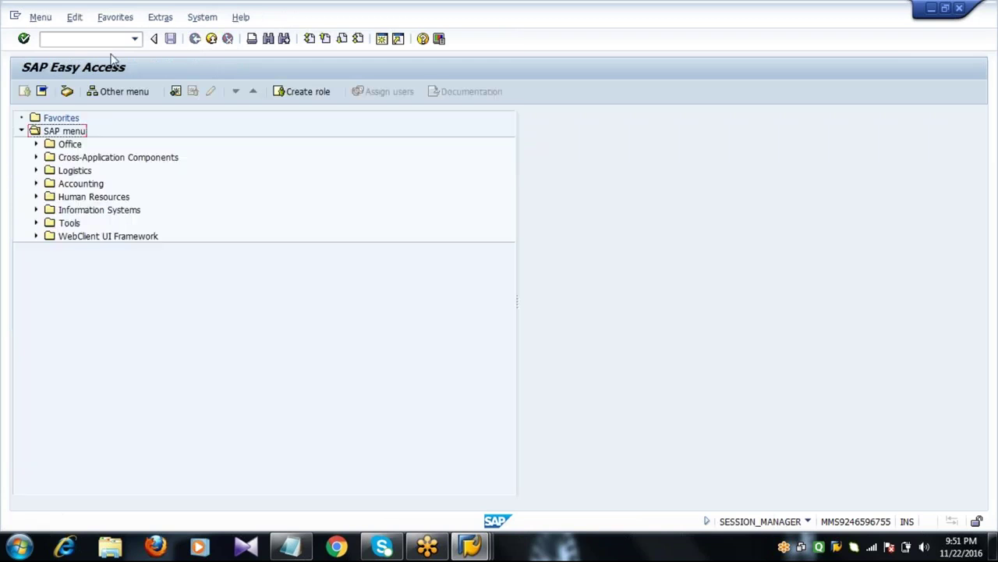
{"action": "type", "text": "ME21N"}
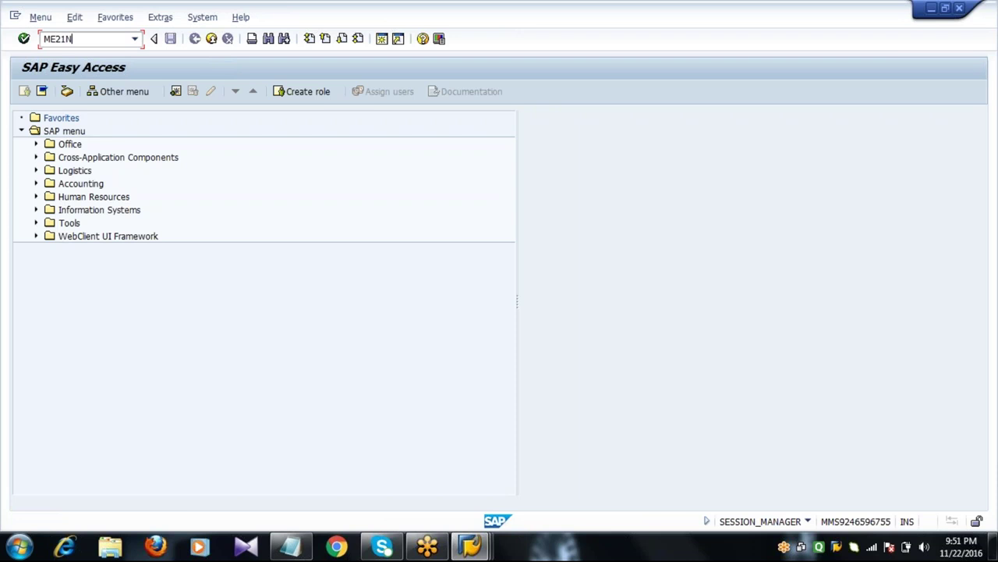
{"action": "key", "text": "Return"}
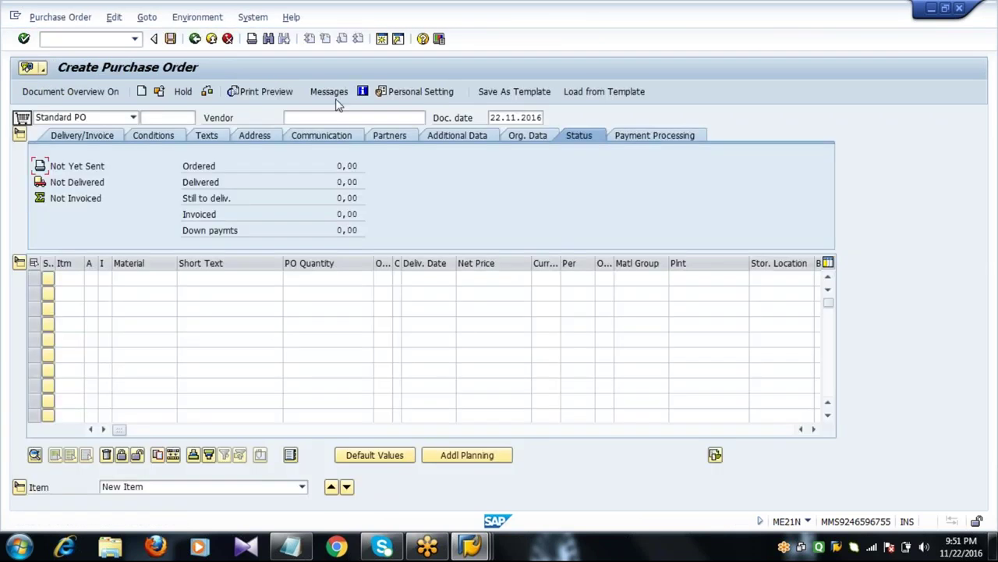
- Enter the info record's vendor in the order header, with purchasing organization 2011, purchasing group 222 and company code 2001
{"action": "left_click", "coordinate": [331, 115]}
{"action": "type", "text": "2201"}
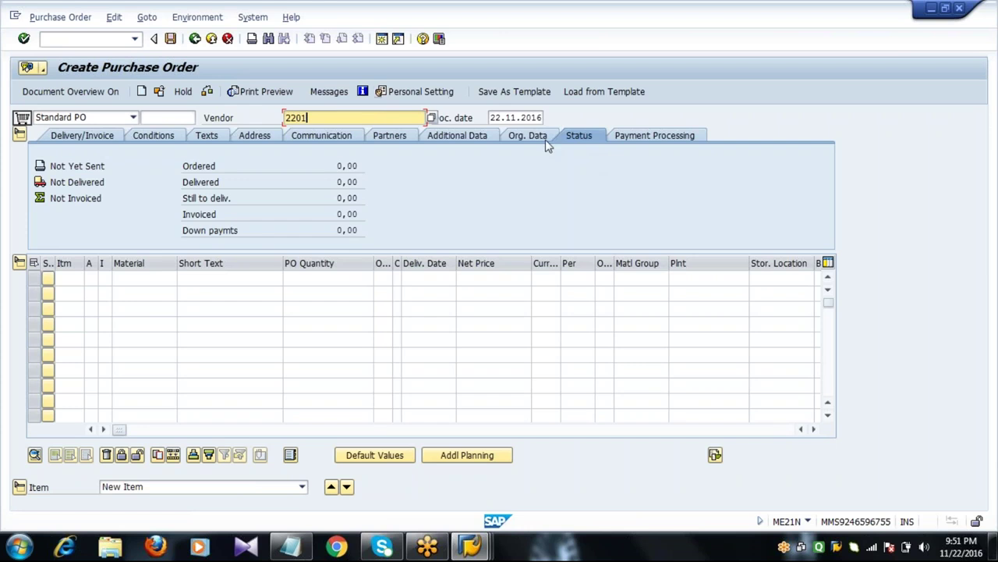
{"action": "left_click", "coordinate": [528, 135]}
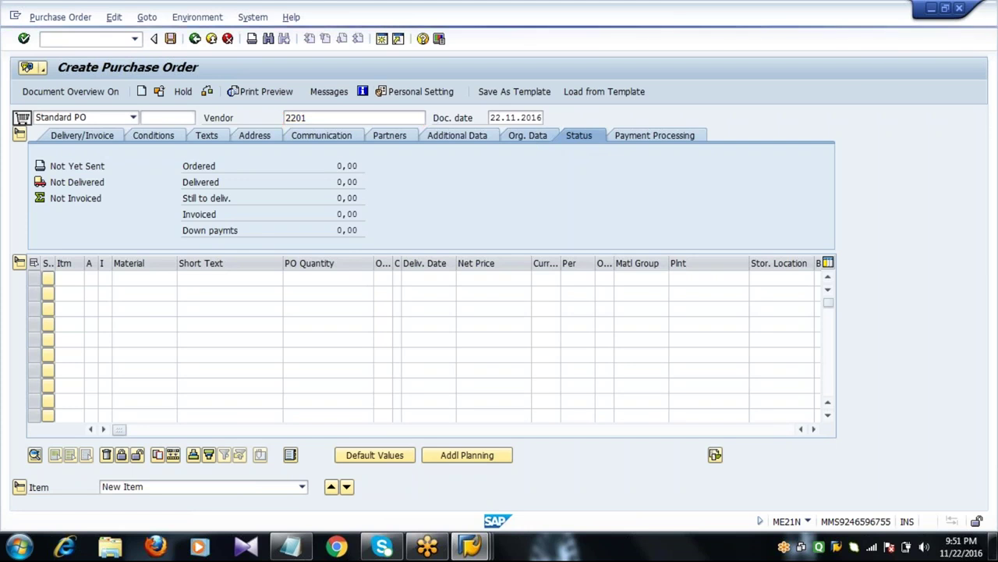
{"action": "type", "text": "2011"}
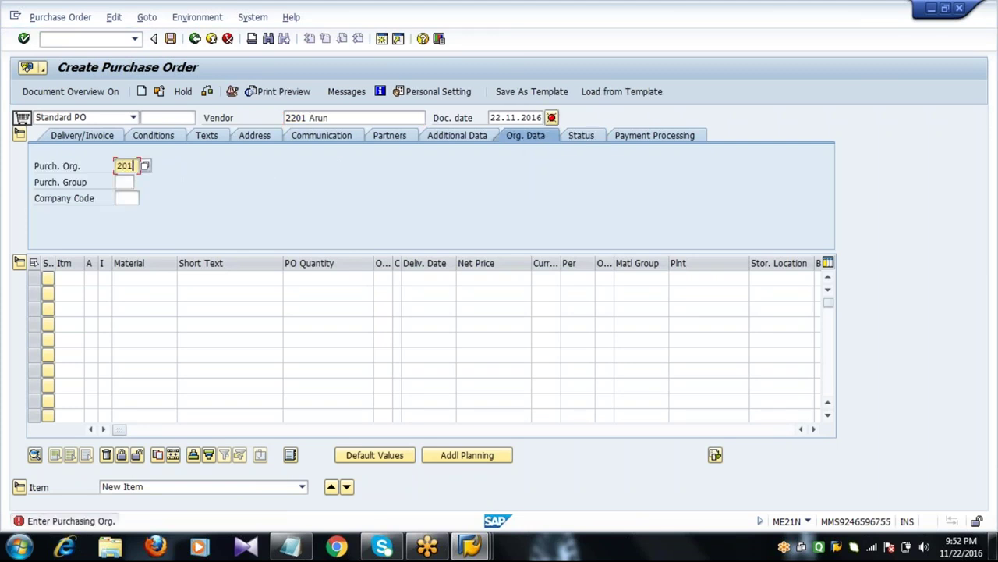
{"action": "key", "text": "Tab"}
{"action": "type", "text": "222"}
{"action": "key", "text": "Tab"}
{"action": "type", "text": "2001"}
{"action": "key", "text": "Return"}
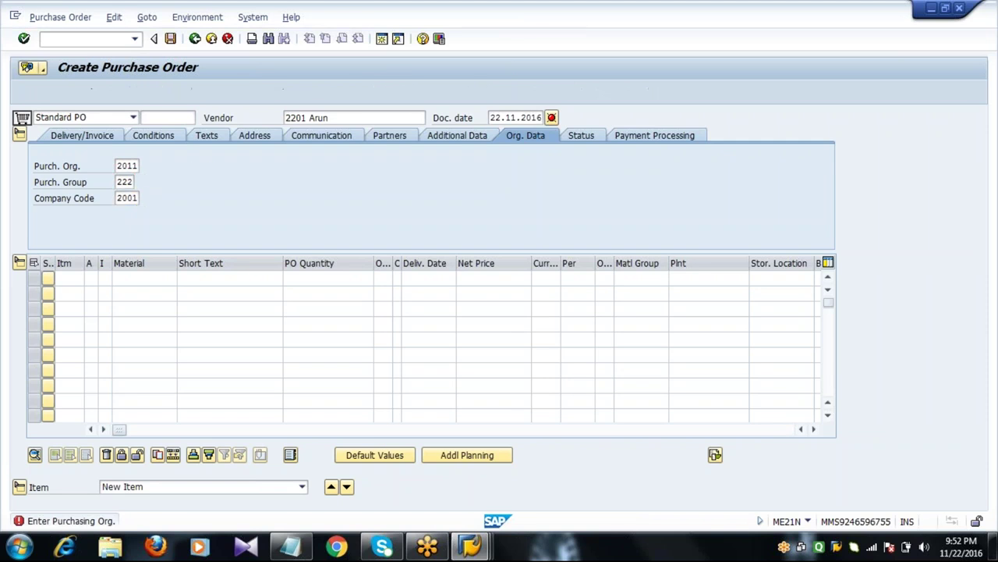
- Enter material 6051 with a PO quantity of 10 in the first order item
{"action": "left_click", "coordinate": [165, 279]}
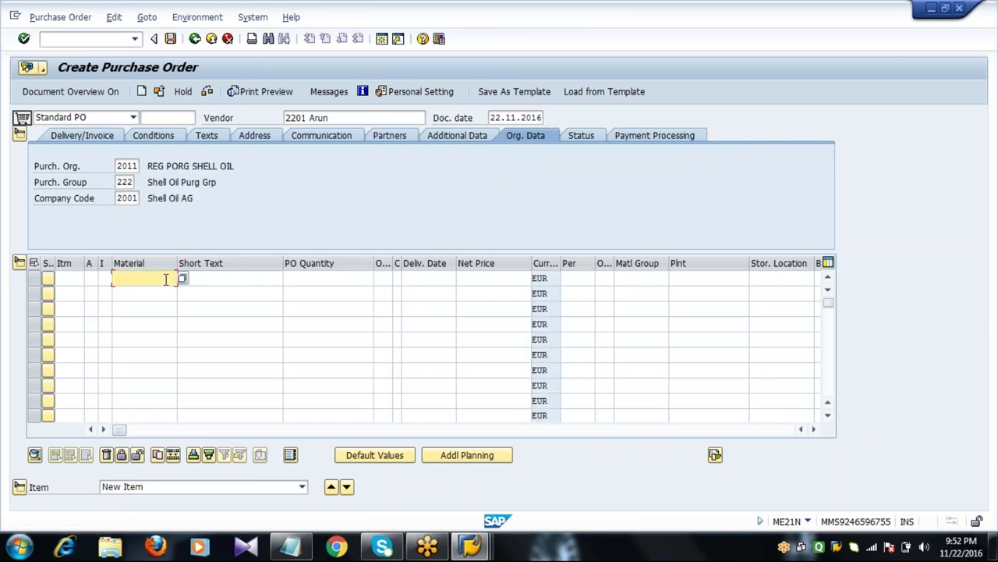
{"action": "type", "text": "6051"}
{"action": "key", "text": "Tab"}
{"action": "key", "text": "Tab"}
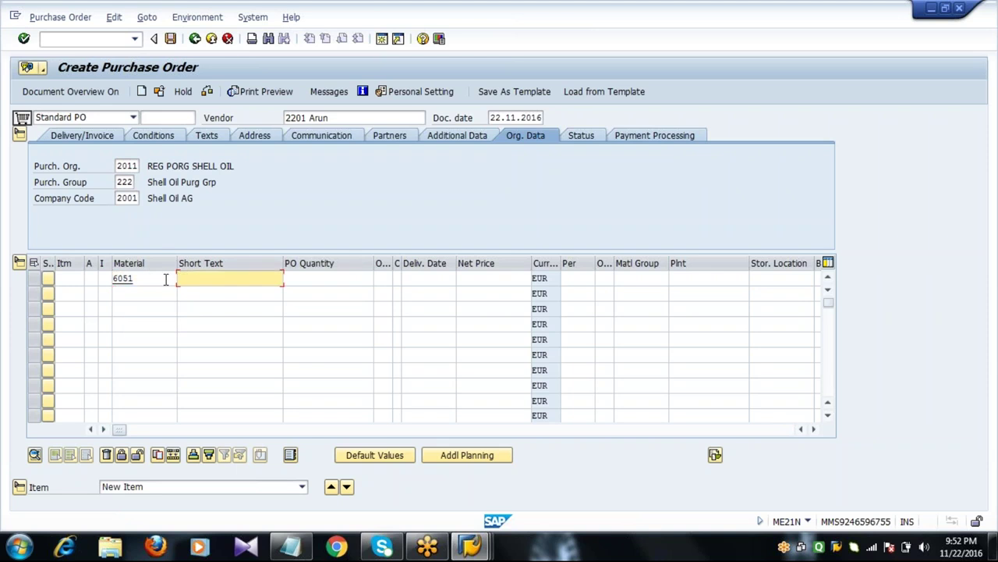
{"action": "type", "text": "10"}
{"action": "key", "text": "Tab"}
{"action": "key", "text": "Tab"}
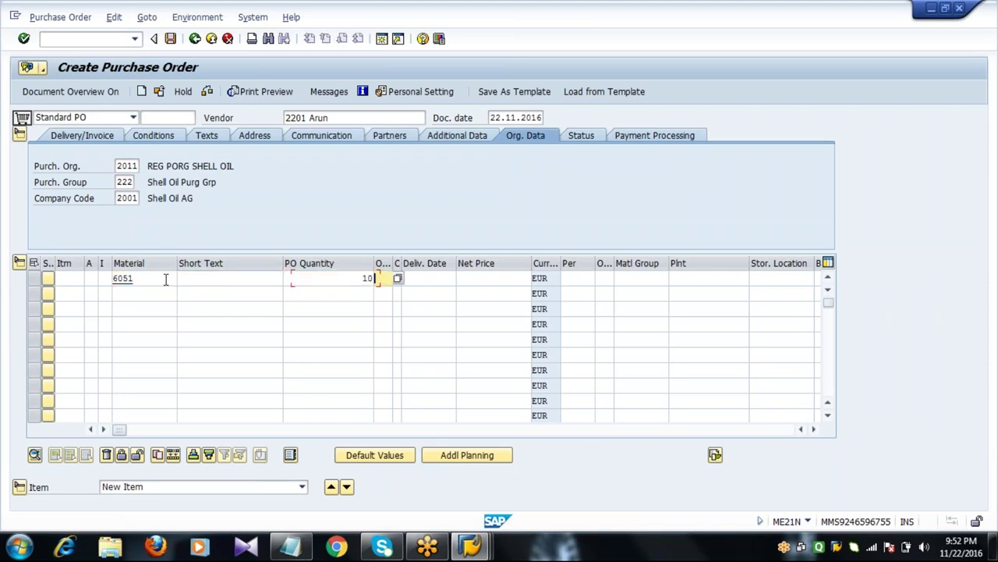
- Enter plant 2011 and storage location 0001 for the item, leave its net price empty, and confirm the entries
{"action": "key", "text": "Tab"}
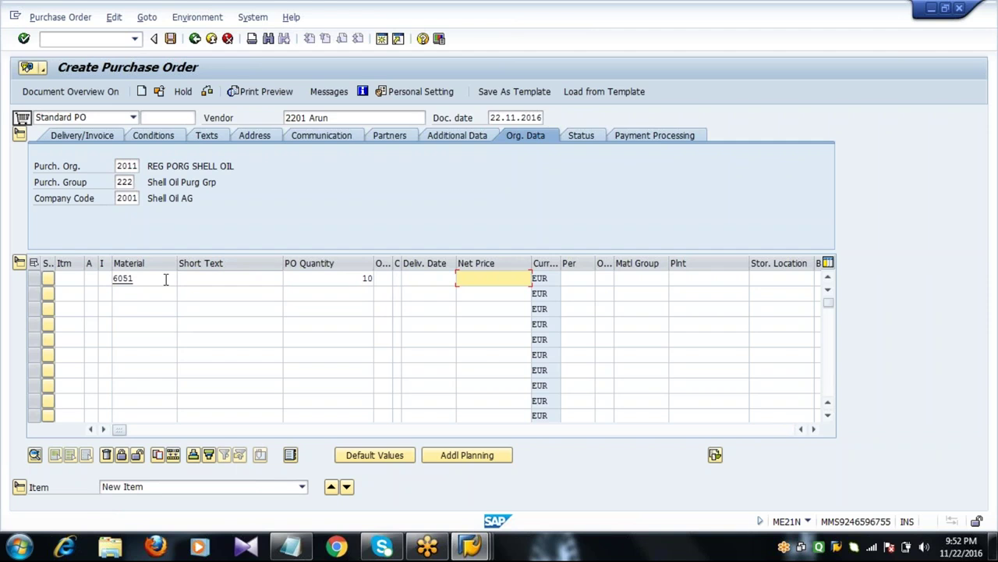
{"action": "key", "text": "Tab"}
{"action": "key", "text": "Tab"}
{"action": "key", "text": "Tab"}
{"action": "key", "text": "Tab"}
{"action": "key", "text": "Tab"}
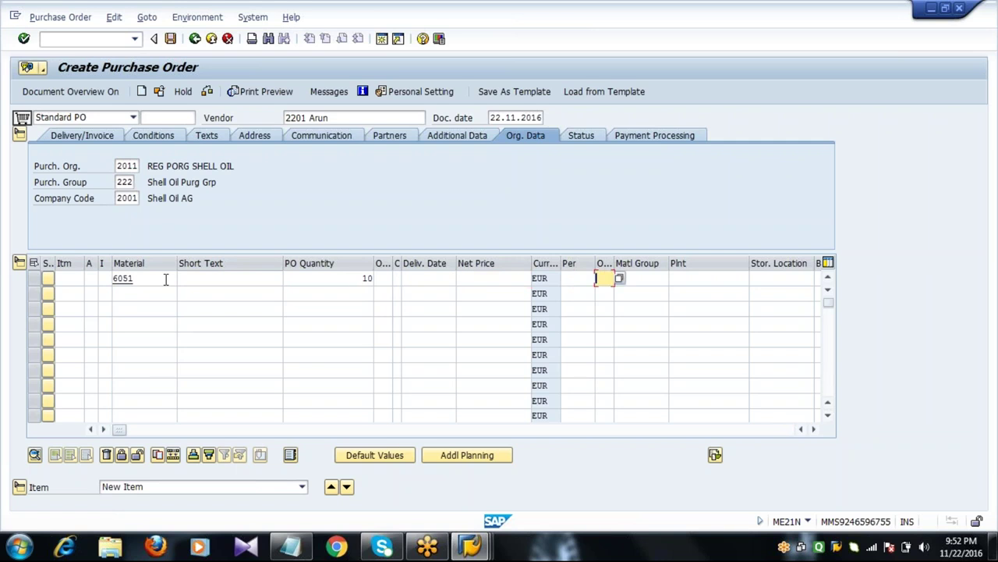
{"action": "type", "text": "2011"}
{"action": "key", "text": "Tab"}
{"action": "type", "text": "0001"}
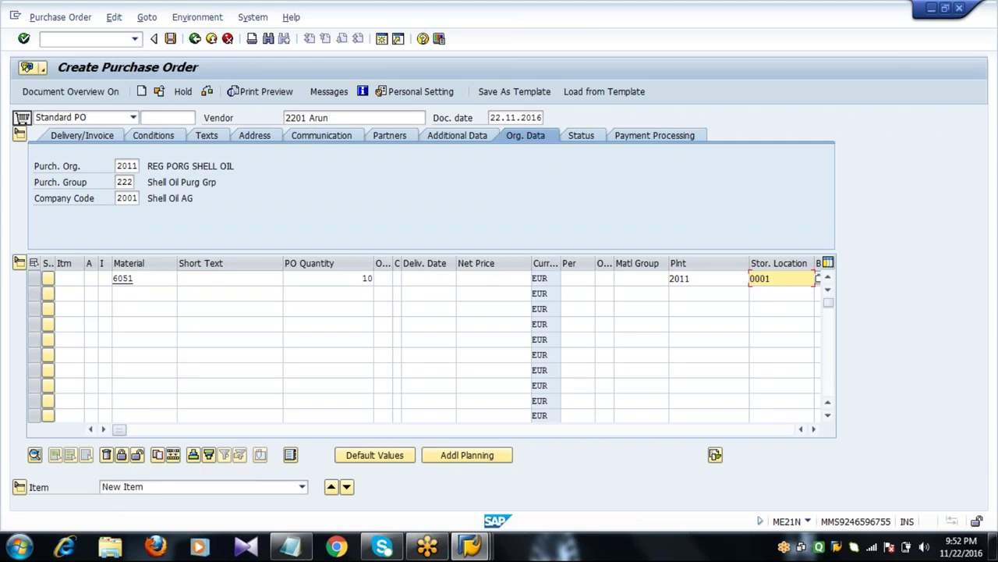
{"action": "left_click", "coordinate": [492, 278]}
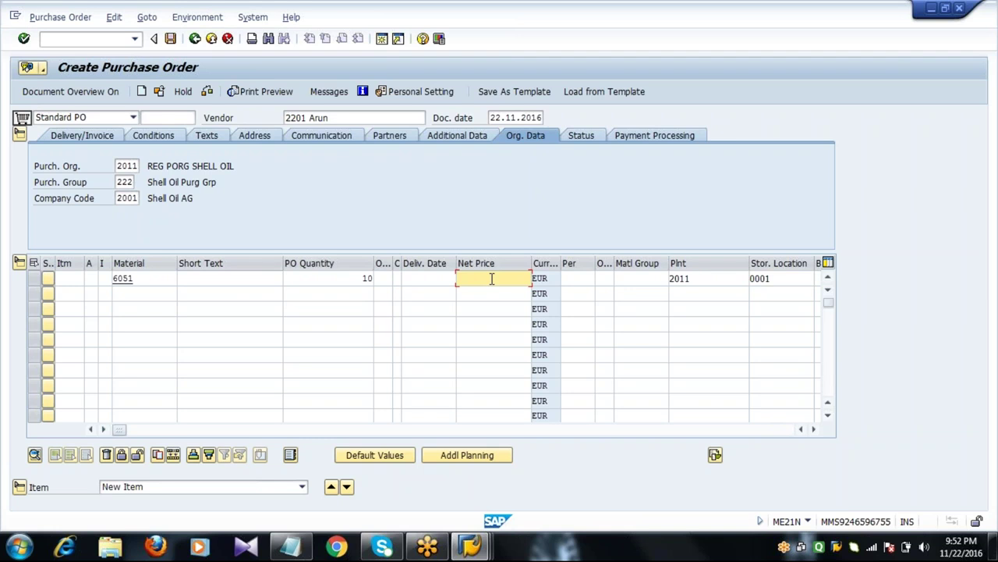
{"action": "key", "text": "Return"}
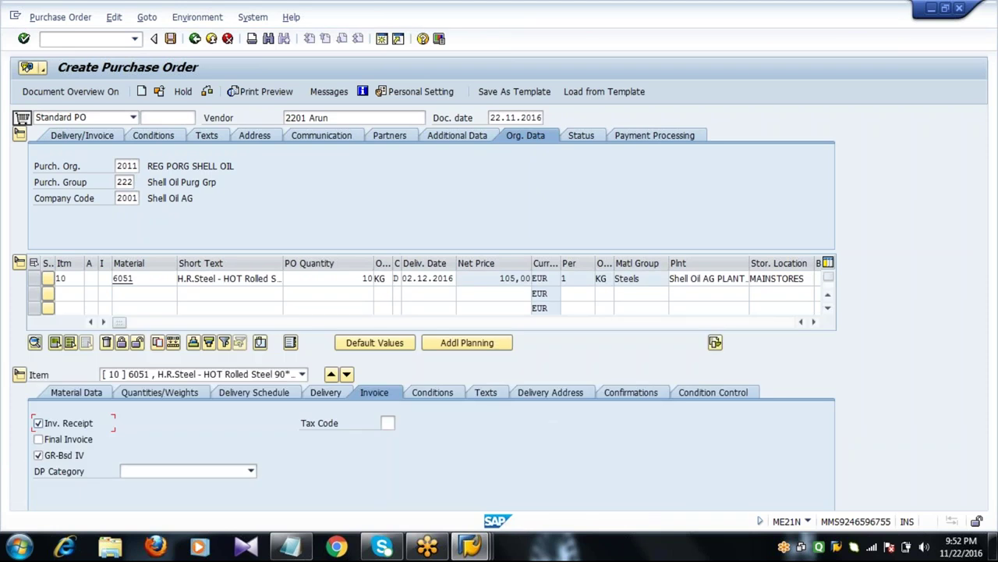
- Check the item's net price and show its pricing conditions with the header and item overview collapsed
{"action": "double_click", "coordinate": [515, 279]}
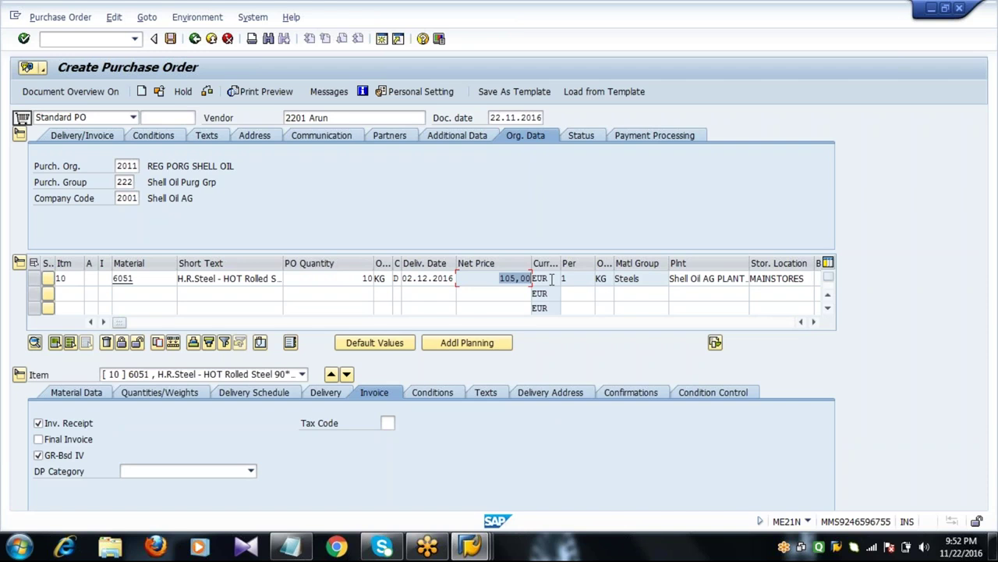
{"action": "left_click", "coordinate": [476, 279]}
{"action": "left_click", "coordinate": [19, 137]}
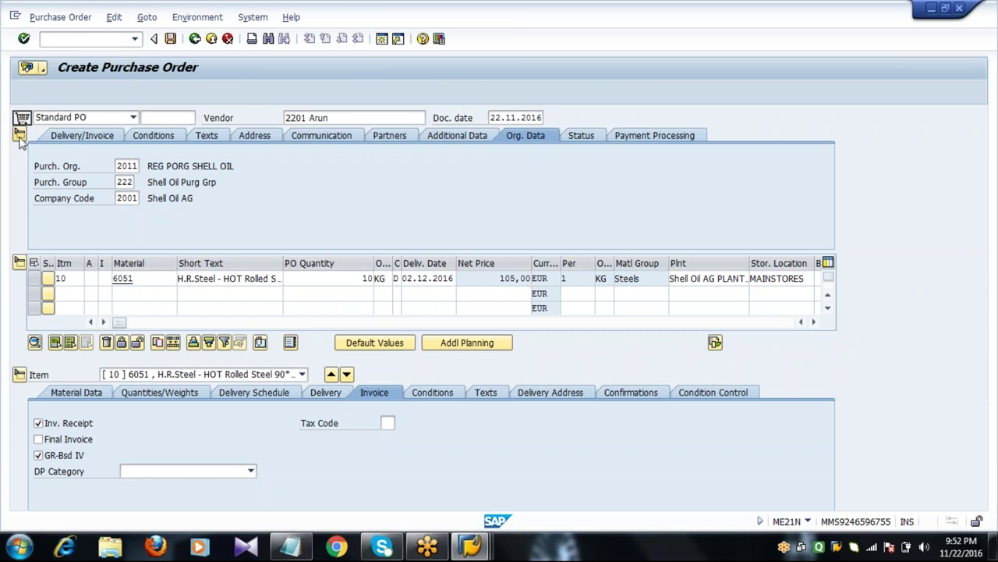
{"action": "left_click", "coordinate": [20, 150]}
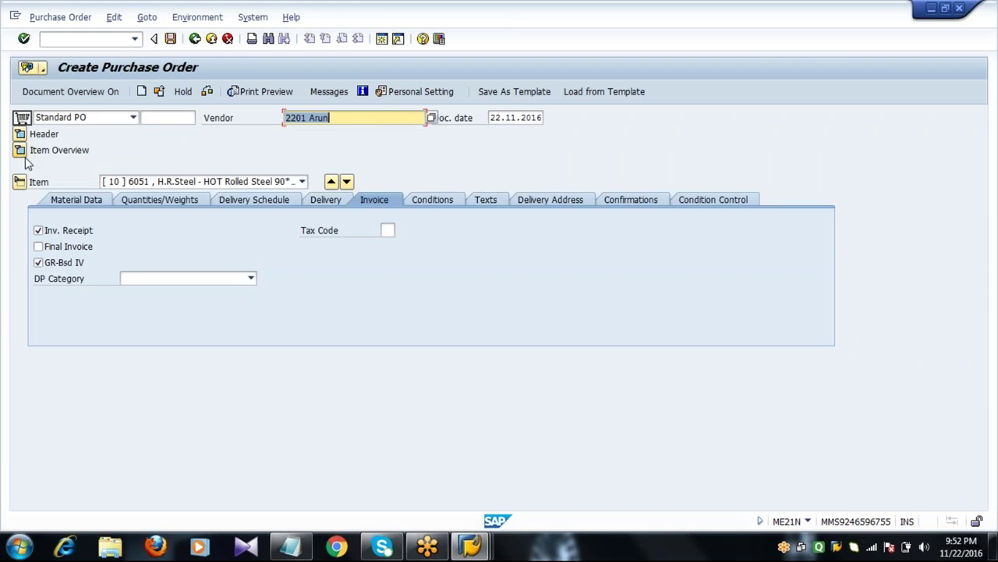
{"action": "left_click", "coordinate": [38, 185]}
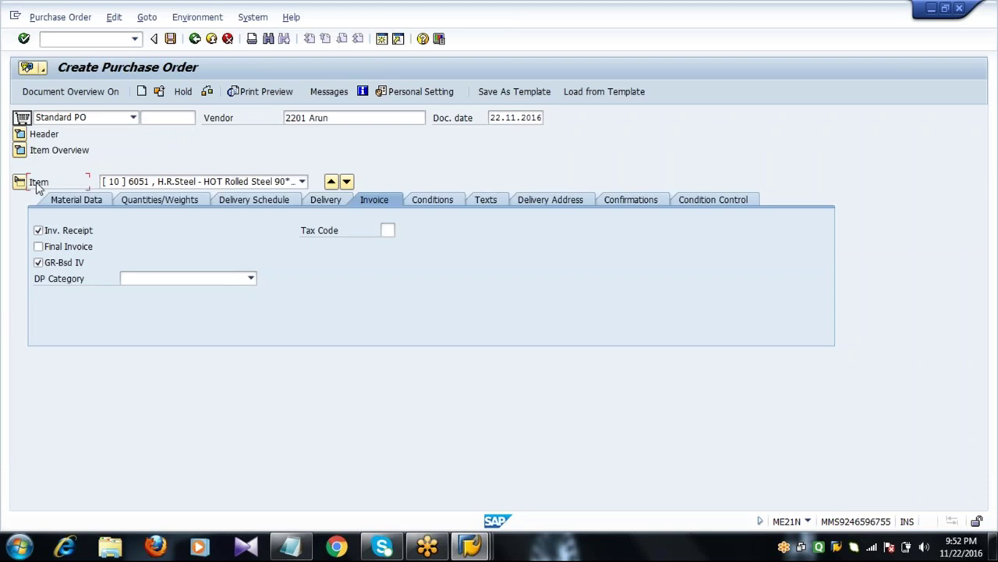
{"action": "left_click", "coordinate": [443, 206]}
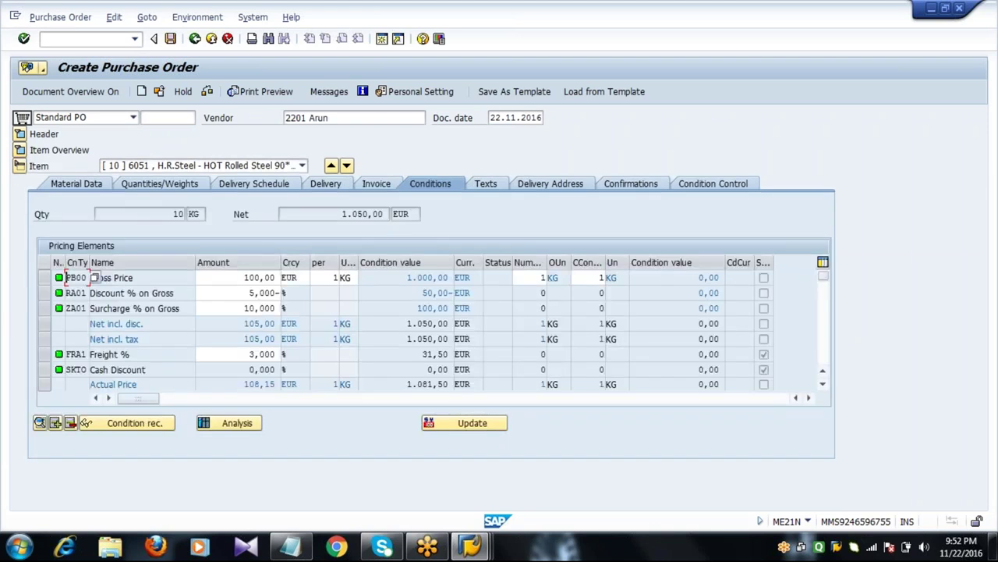
- Highlight the gross price, discount, surcharge and freight rows in the item's pricing elements
{"action": "left_click", "coordinate": [44, 278]}
{"action": "left_click", "coordinate": [45, 293]}
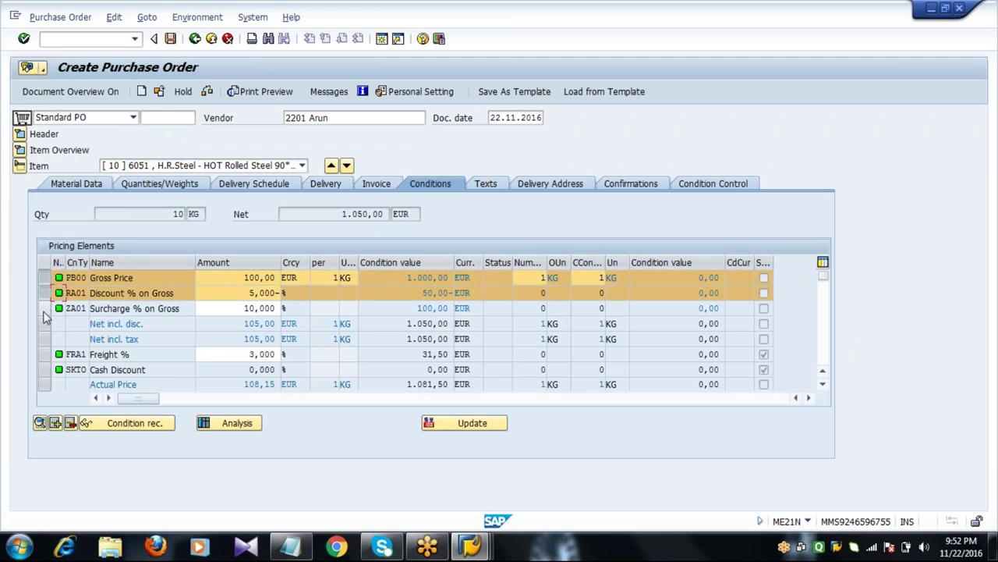
{"action": "left_click", "coordinate": [45, 308]}
{"action": "left_click", "coordinate": [45, 353]}
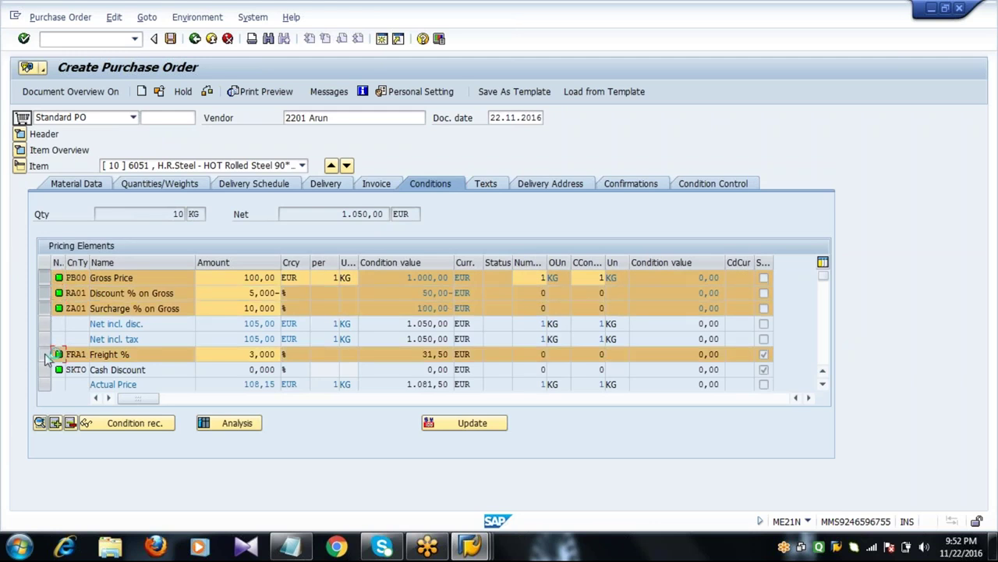
{"action": "left_click", "coordinate": [145, 357]}
- Replace the order's vendor with the one whose number is one higher
{"action": "left_click", "coordinate": [351, 120]}
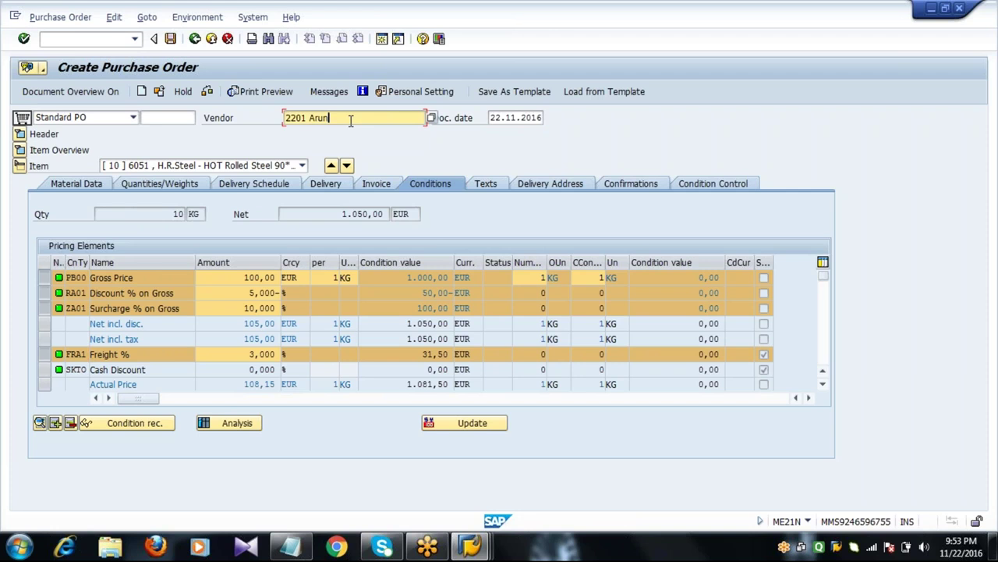
{"action": "key", "text": "BackSpace"}
{"action": "key", "text": "BackSpace"}
{"action": "key", "text": "BackSpace"}
{"action": "key", "text": "BackSpace"}
{"action": "key", "text": "BackSpace"}
{"action": "key", "text": "BackSpace"}
{"action": "type", "text": "2"}
{"action": "key", "text": "Return"}
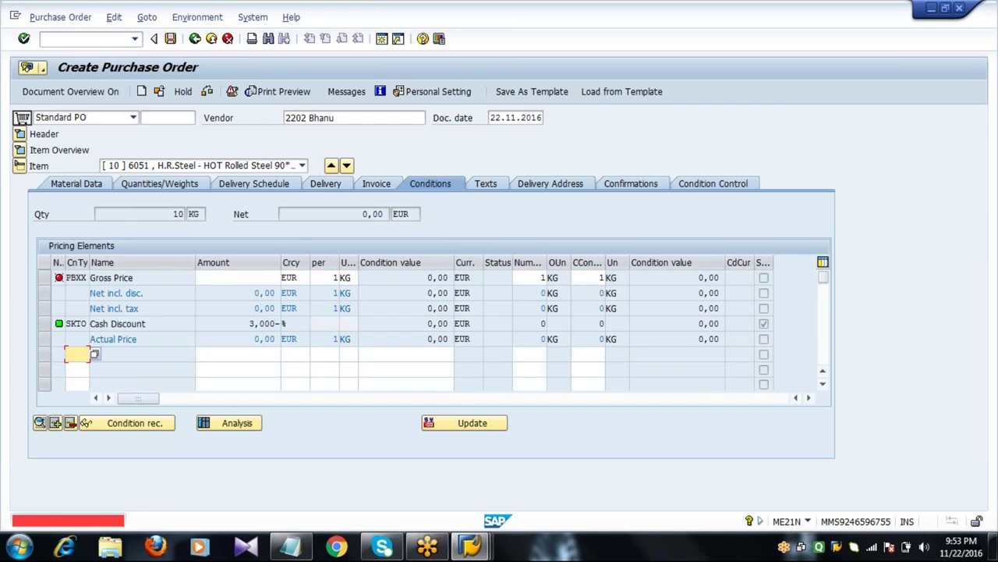
- Check the gross price condition PBXX and the item's net price for the replacement vendor
{"action": "left_click", "coordinate": [238, 278]}
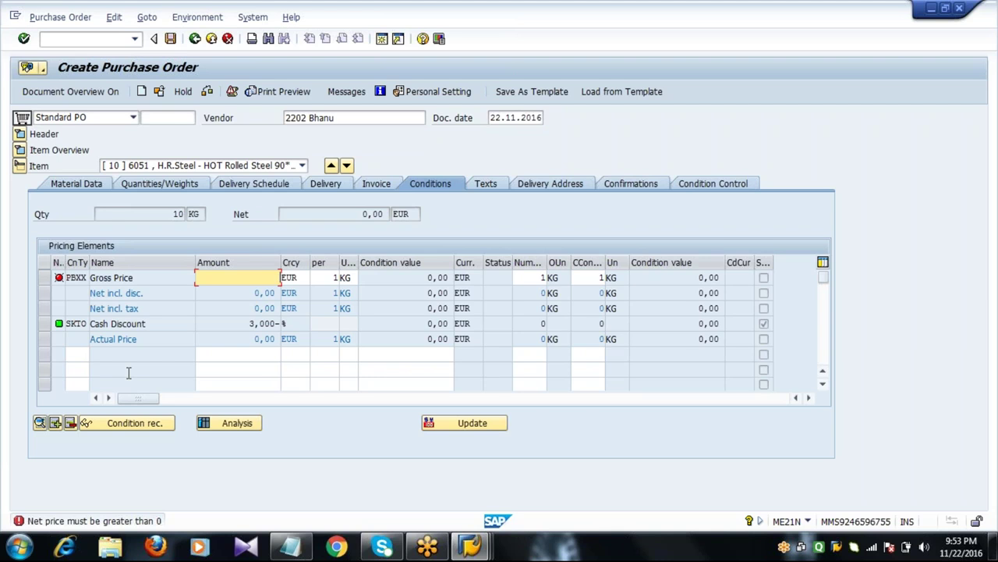
{"action": "left_click", "coordinate": [20, 151]}
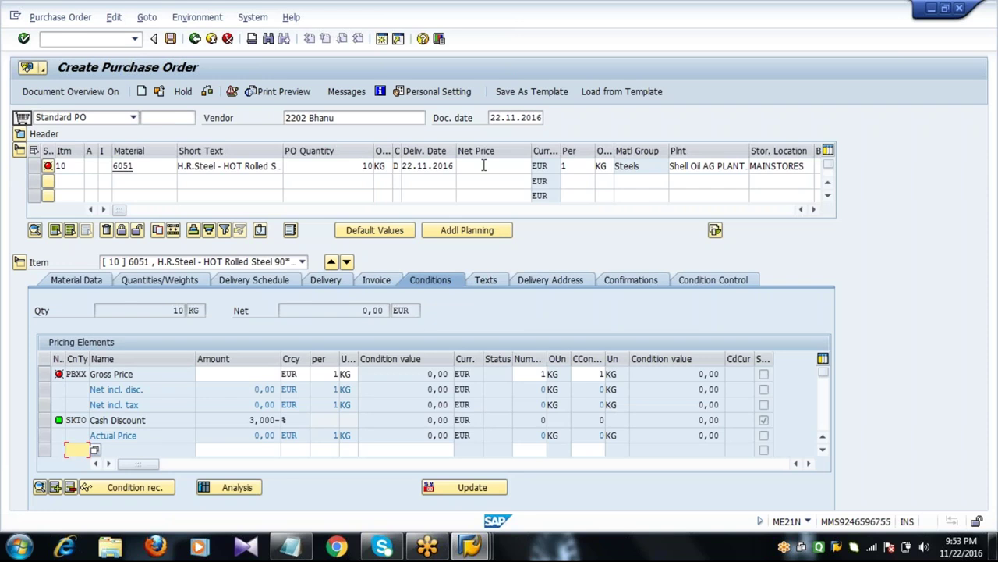
{"action": "left_click", "coordinate": [484, 165]}
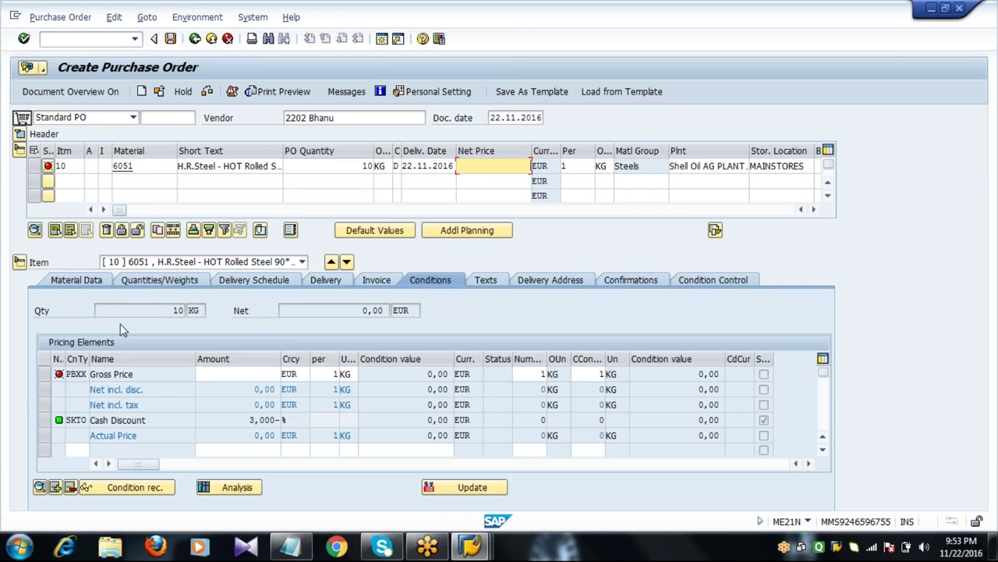
{"action": "left_click", "coordinate": [19, 150]}
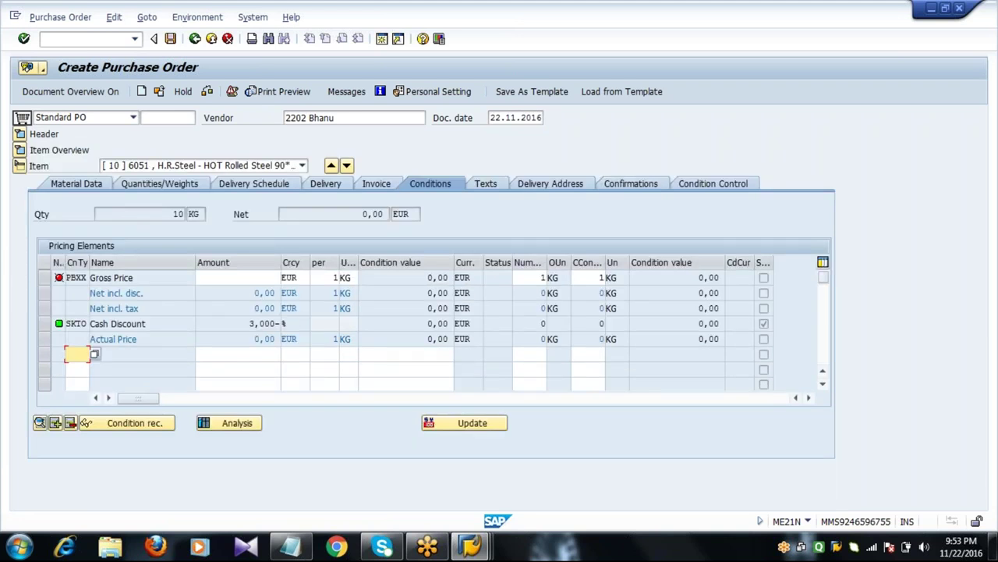
{"action": "left_click", "coordinate": [44, 278]}
{"action": "left_click", "coordinate": [238, 276]}
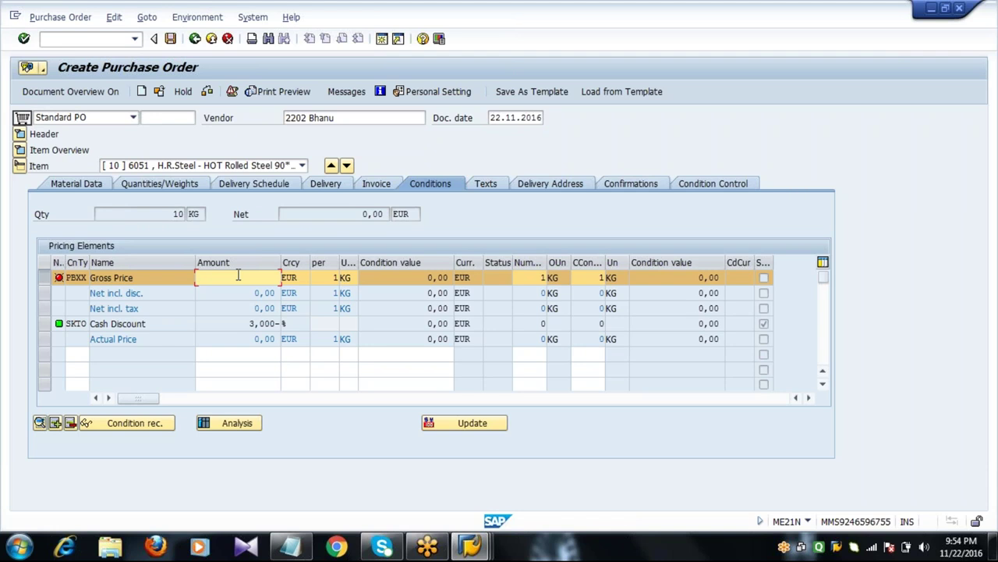
{"action": "left_click", "coordinate": [57, 278]}
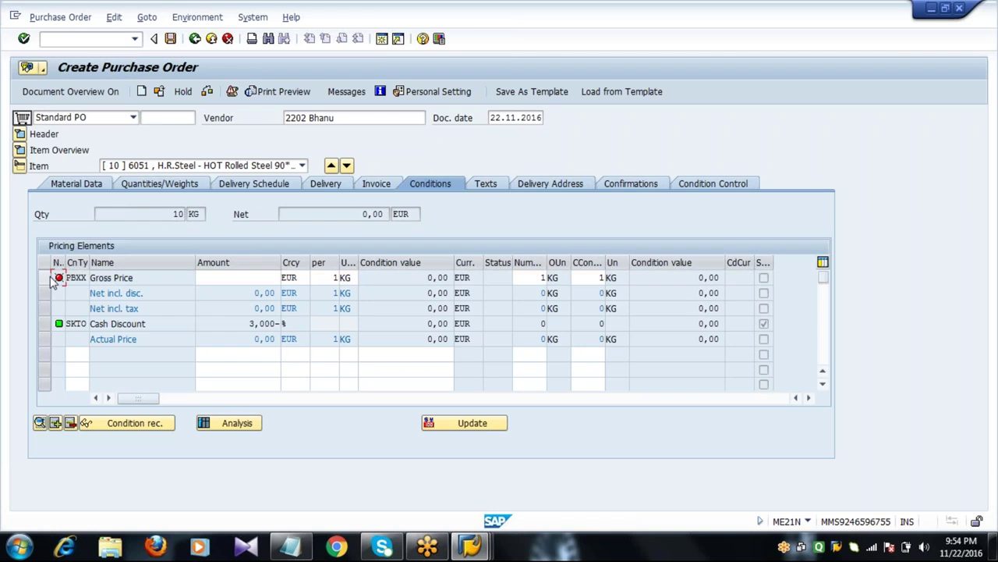
- Change the order's vendor back to the info record's vendor
{"action": "left_click", "coordinate": [344, 118]}
{"action": "key", "text": "BackSpace"}
{"action": "key", "text": "BackSpace"}
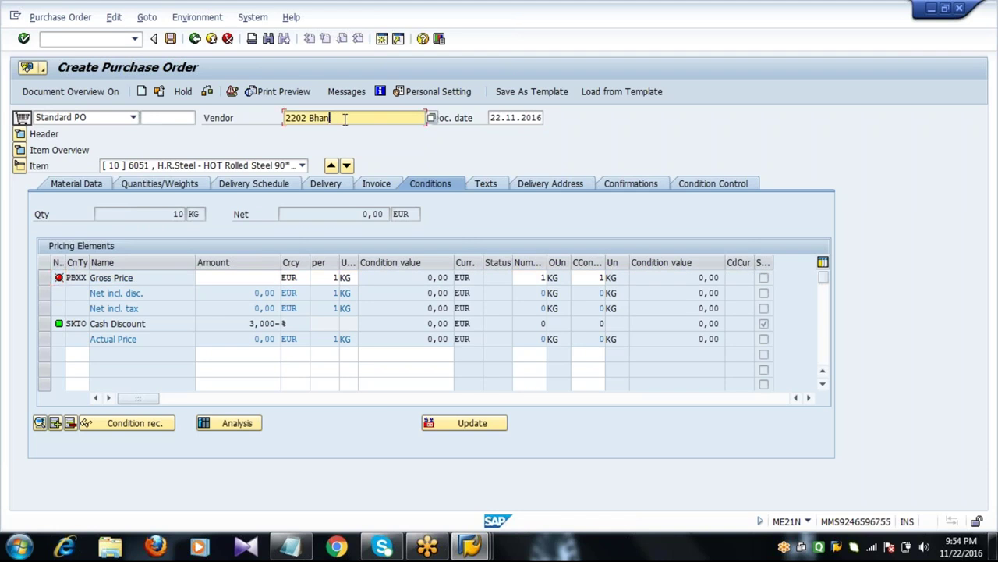
{"action": "key", "text": "BackSpace"}
{"action": "key", "text": "BackSpace"}
{"action": "key", "text": "BackSpace"}
{"action": "key", "text": "BackSpace"}
{"action": "key", "text": "BackSpace"}
{"action": "type", "text": "1"}
{"action": "key", "text": "Return"}
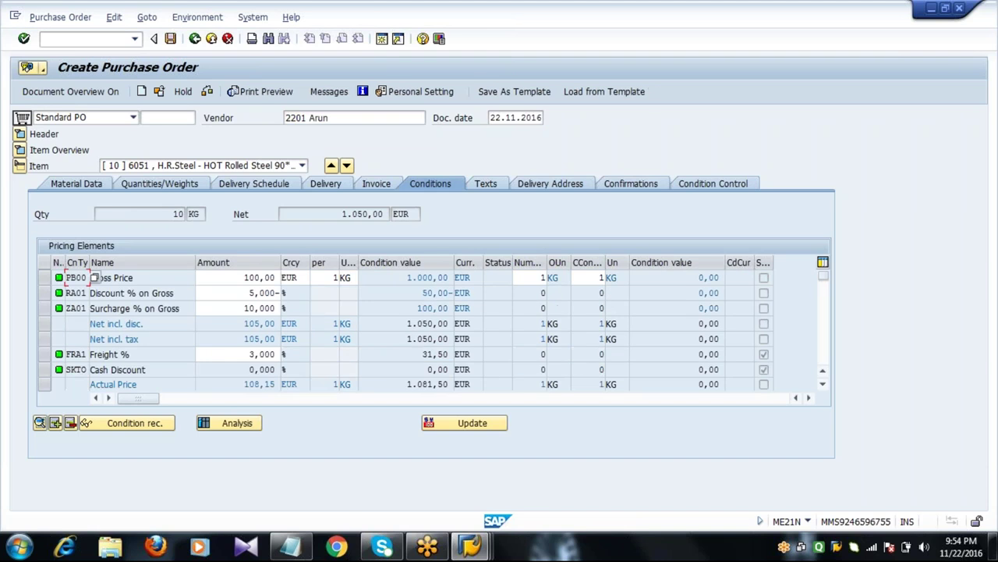
- Check the amounts of the gross price, discount and surcharge conditions and the item's net value
{"action": "left_click", "coordinate": [238, 278]}
{"action": "left_click", "coordinate": [229, 293]}
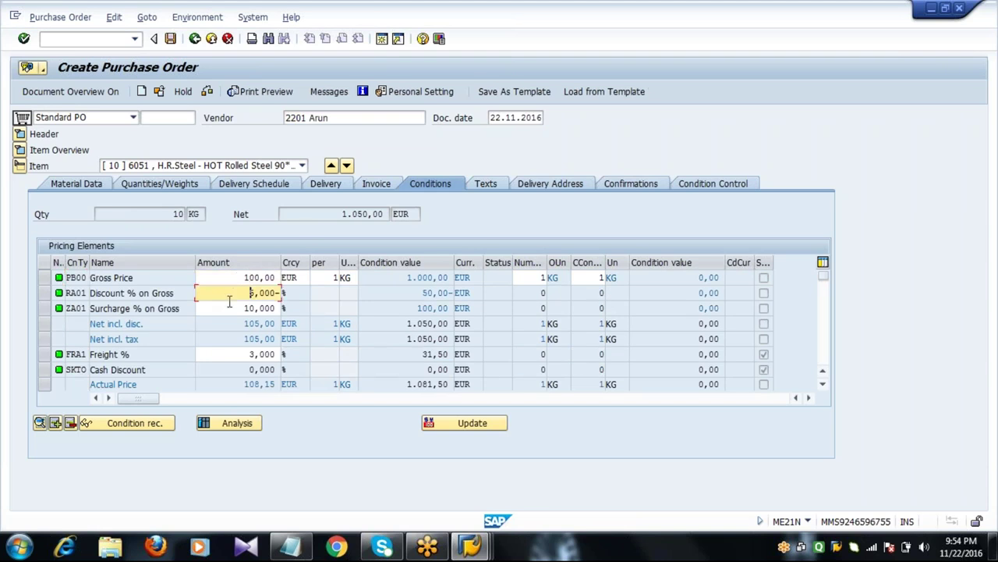
{"action": "left_click", "coordinate": [229, 308]}
{"action": "left_click", "coordinate": [339, 213]}
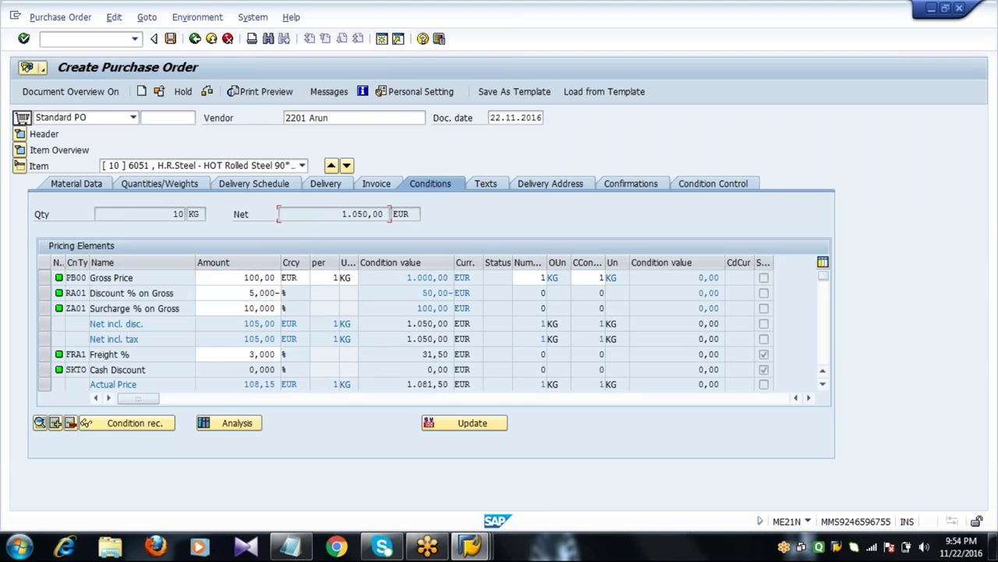
- Check the order's vendor and material with the item overview expanded, and leave the purchase order without saving
{"action": "left_click", "coordinate": [357, 117]}
{"action": "left_click", "coordinate": [19, 150]}
{"action": "left_click", "coordinate": [147, 165]}
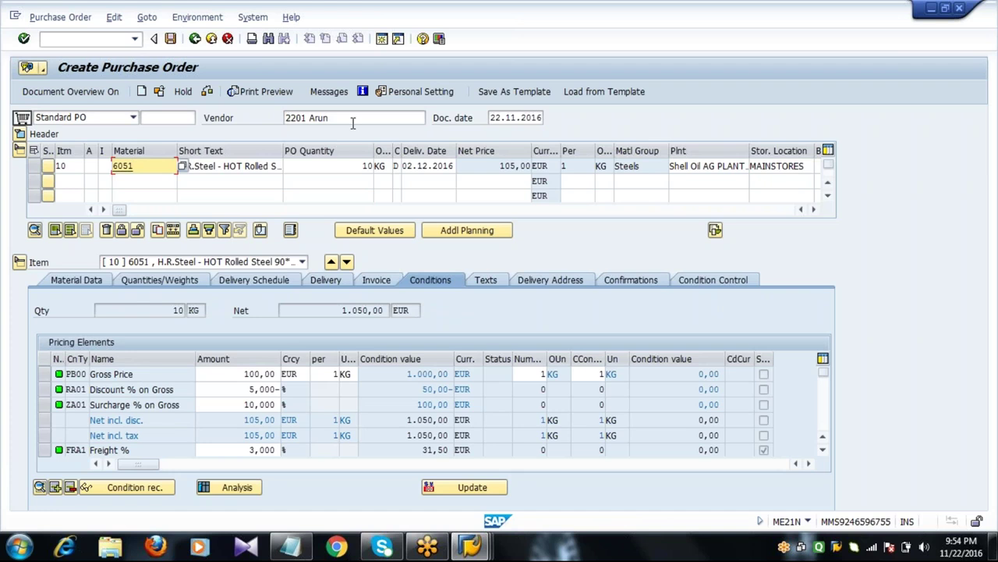
{"action": "left_click", "coordinate": [352, 119]}
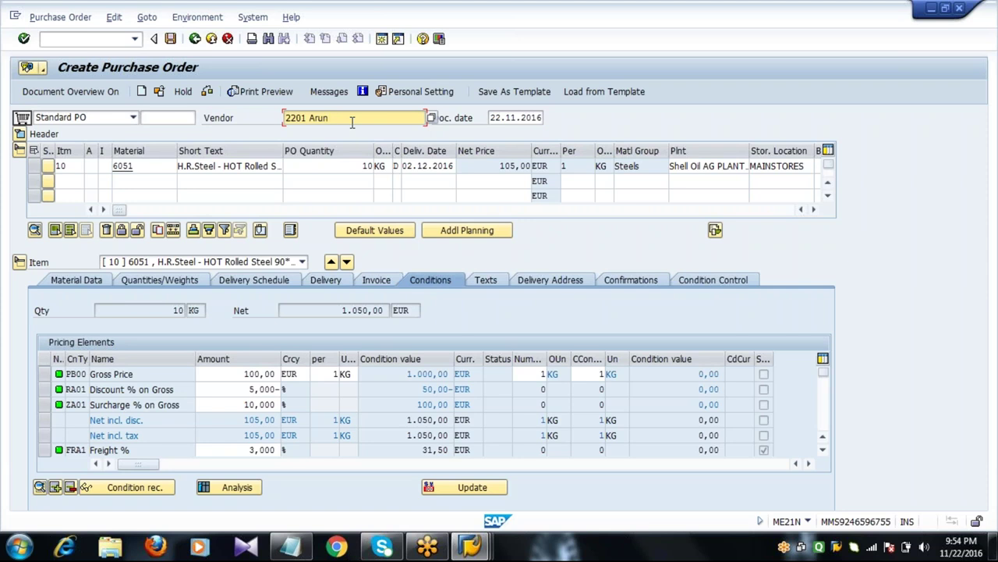
{"action": "left_click", "coordinate": [211, 39]}
{"action": "left_click", "coordinate": [259, 269]}
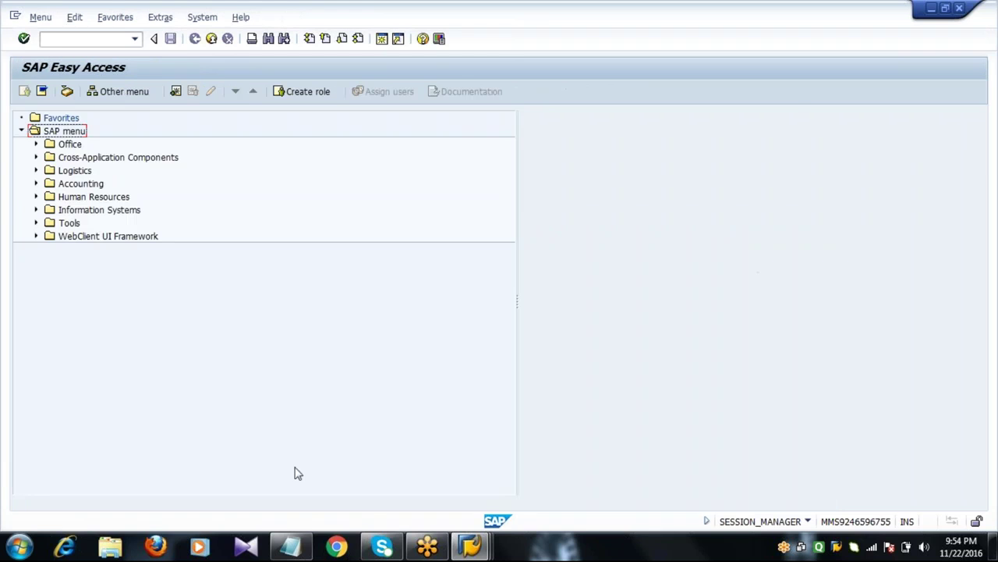
- Switch to the MM - Part1 notes in Notepad and highlight the lines on info record lists ME1M and ME1L
{"action": "left_click", "coordinate": [291, 546]}
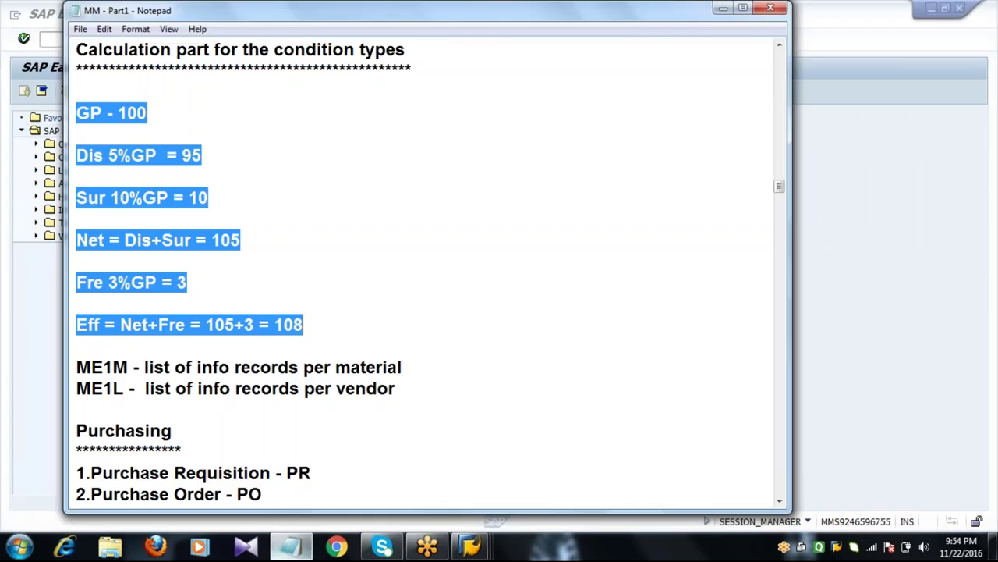
{"action": "left_click", "coordinate": [75, 366]}
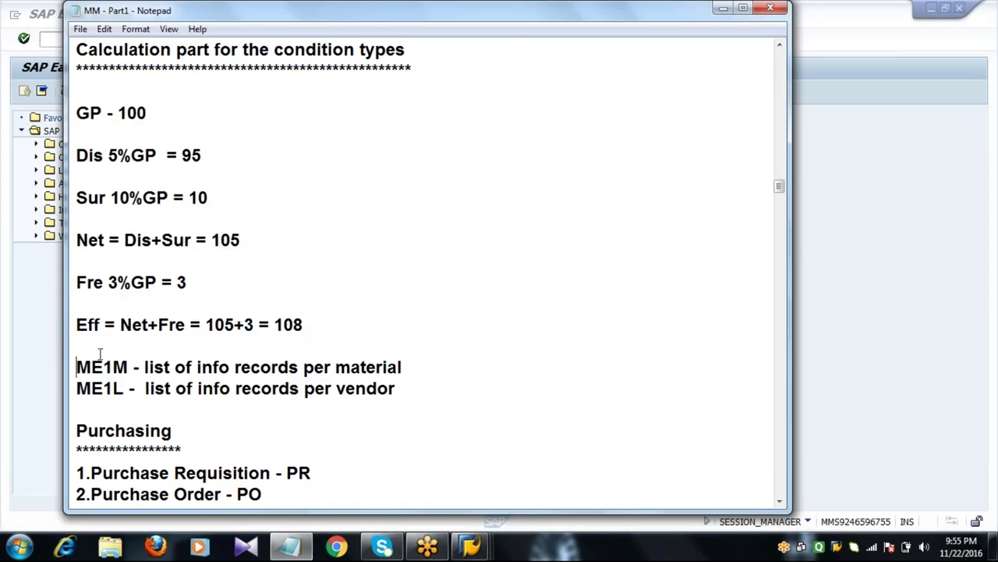
{"action": "left_click", "coordinate": [410, 387], "text": "shift"}
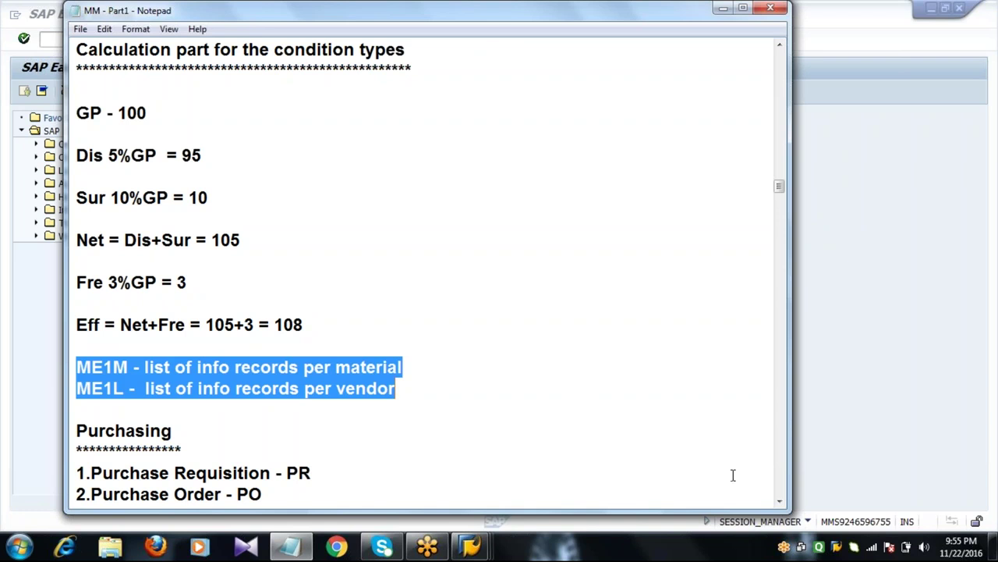
- Examine the notes on purchasing documents and purchase requisitions, and clear the highlight on the info record list lines
{"action": "left_click", "coordinate": [780, 503]}
{"action": "left_click", "coordinate": [780, 503]}
{"action": "left_click", "coordinate": [780, 503]}
{"action": "left_click", "coordinate": [780, 504]}
{"action": "left_click", "coordinate": [780, 503]}
{"action": "left_click", "coordinate": [780, 503]}
{"action": "left_click", "coordinate": [780, 503]}
{"action": "left_click", "coordinate": [780, 503]}
{"action": "left_click", "coordinate": [780, 503]}
{"action": "left_click", "coordinate": [780, 504]}
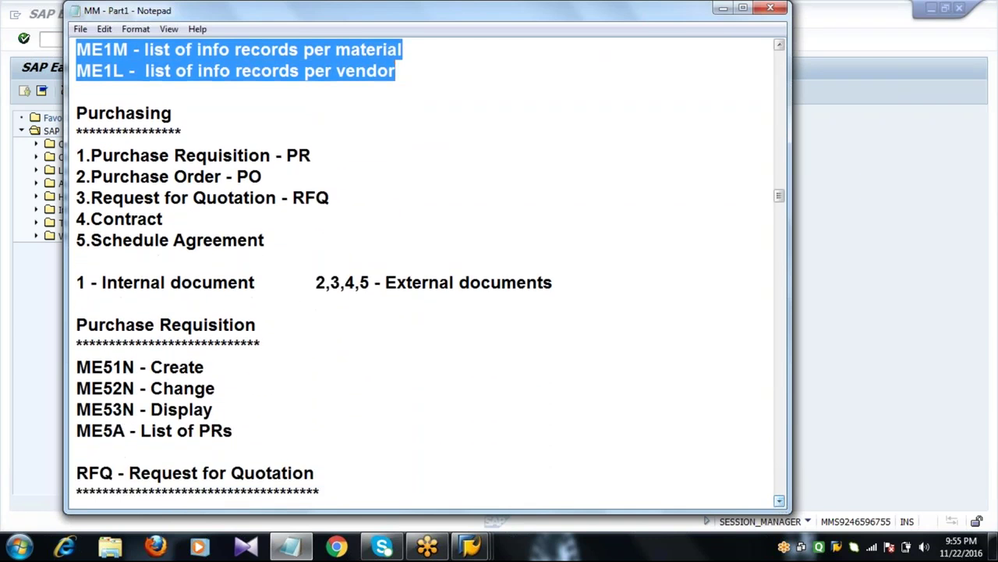
{"action": "left_click", "coordinate": [405, 71]}
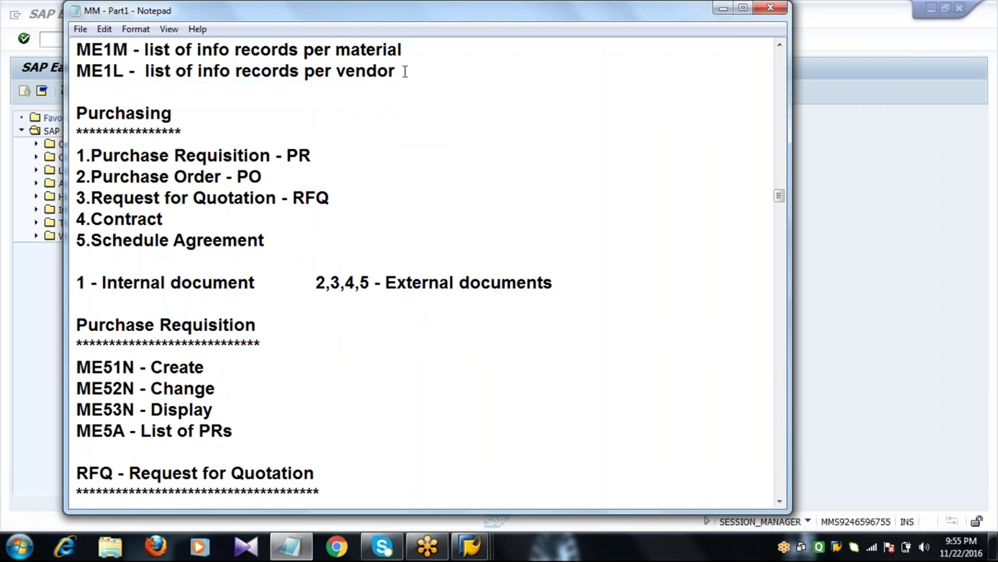
- Switch to SAP, list the info records per material with ME1M for material 6051, and return to SAP Easy Access
{"action": "left_click", "coordinate": [240, 133]}
{"action": "double_click", "coordinate": [239, 133]}
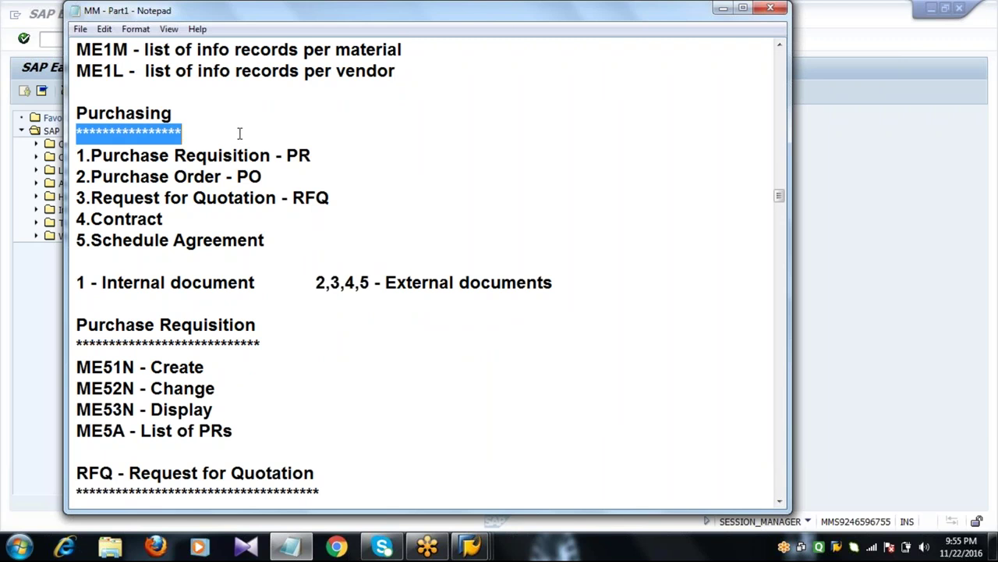
{"action": "left_click", "coordinate": [53, 38]}
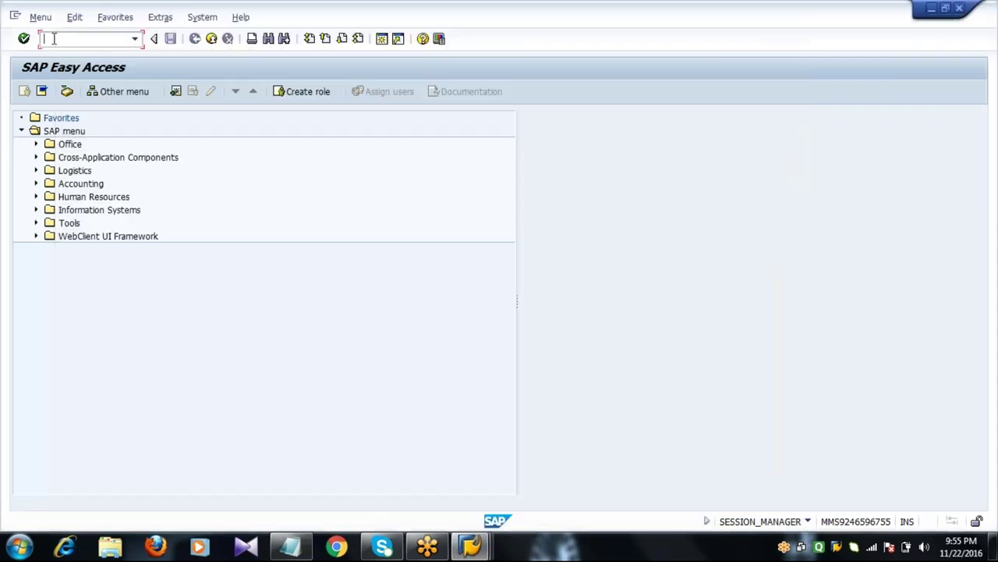
{"action": "type", "text": "ME1M"}
{"action": "key", "text": "Return"}
{"action": "left_click", "coordinate": [219, 117]}
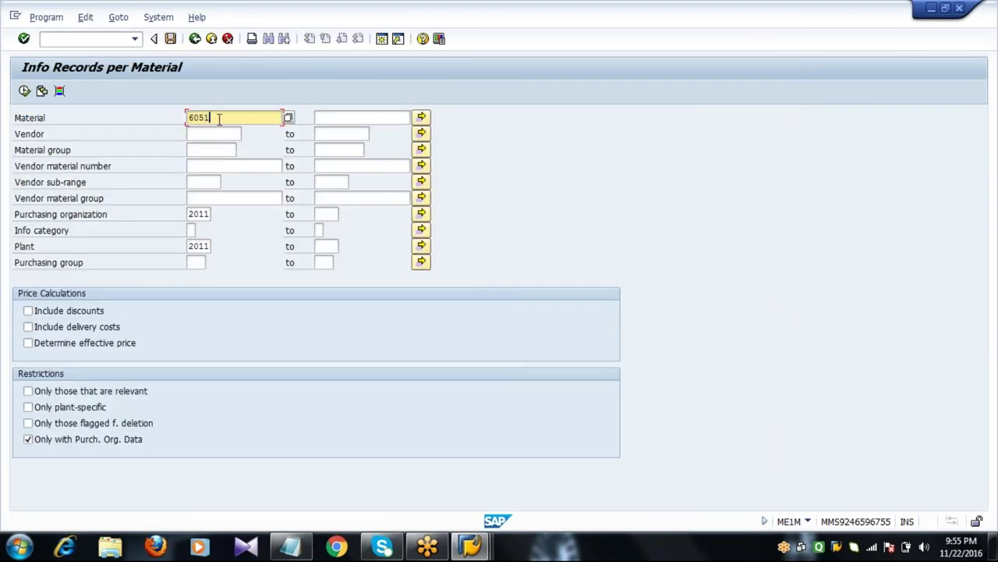
{"action": "left_click", "coordinate": [193, 214]}
{"action": "left_click", "coordinate": [192, 245]}
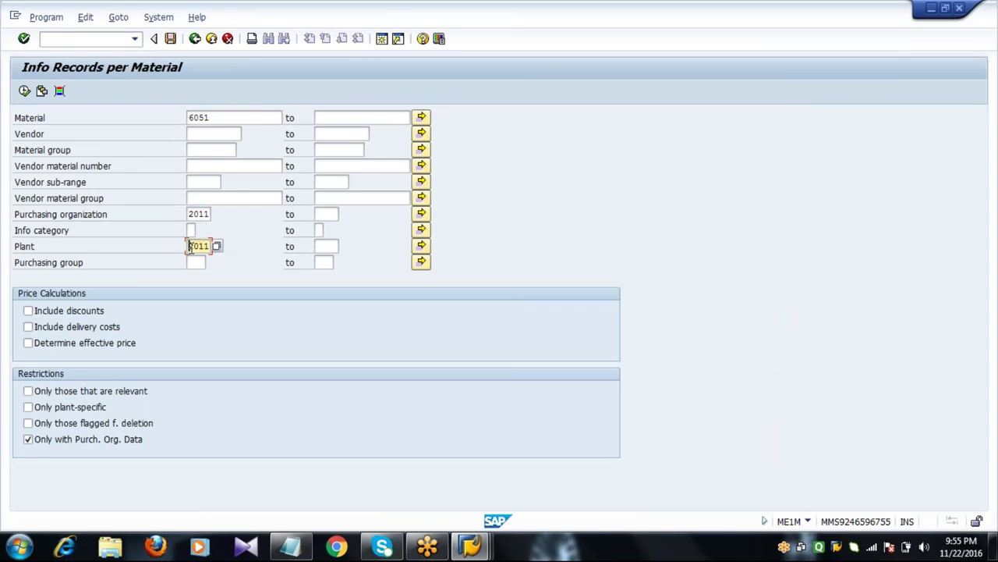
{"action": "left_click", "coordinate": [24, 90]}
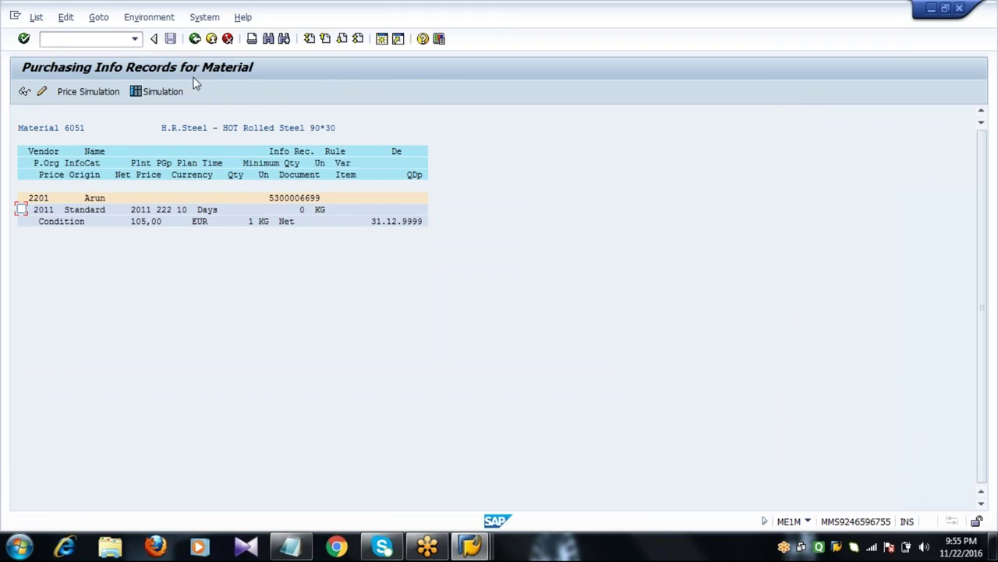
{"action": "left_click", "coordinate": [194, 39]}
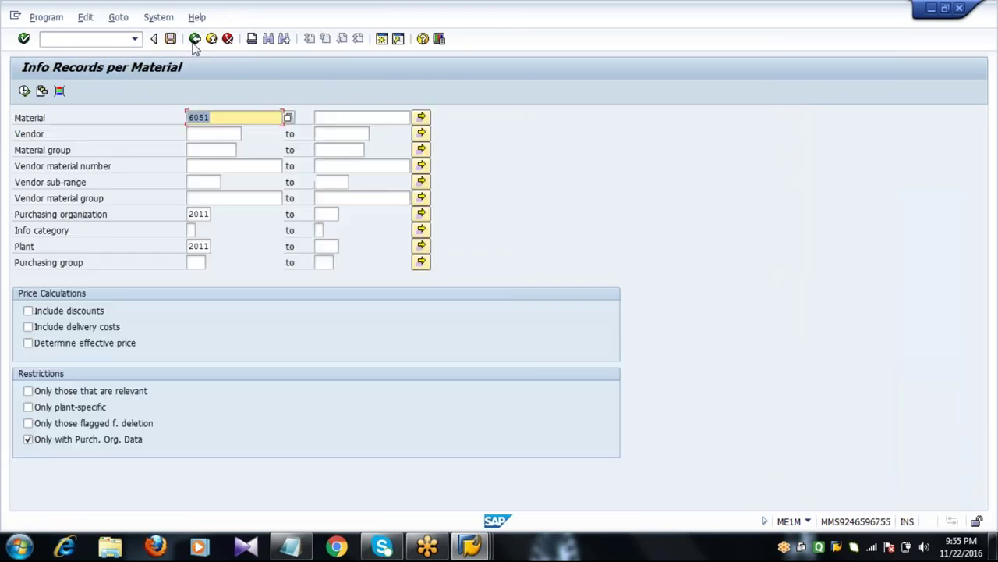
{"action": "left_click", "coordinate": [194, 39]}
- List the info records per vendor with ME1L for the vendor's number, and return to SAP Easy Access
{"action": "left_click", "coordinate": [112, 39]}
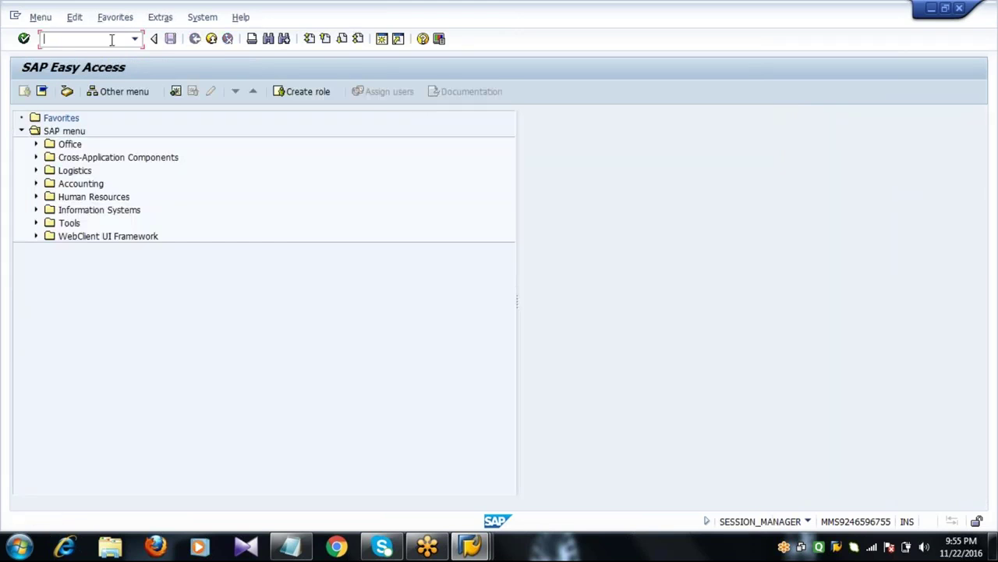
{"action": "type", "text": "ME1L"}
{"action": "key", "text": "Return"}
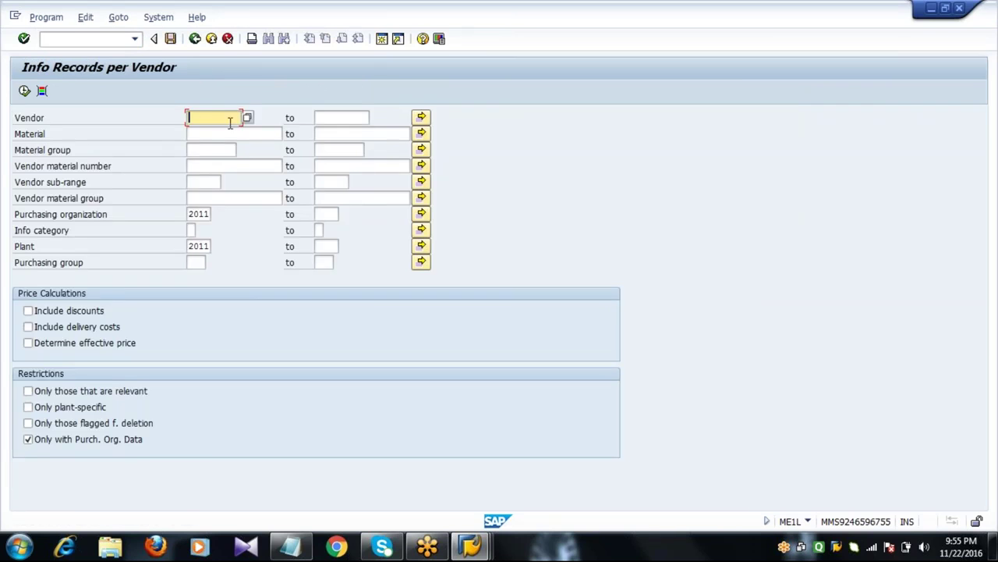
{"action": "type", "text": "2201"}
{"action": "left_click", "coordinate": [24, 91]}
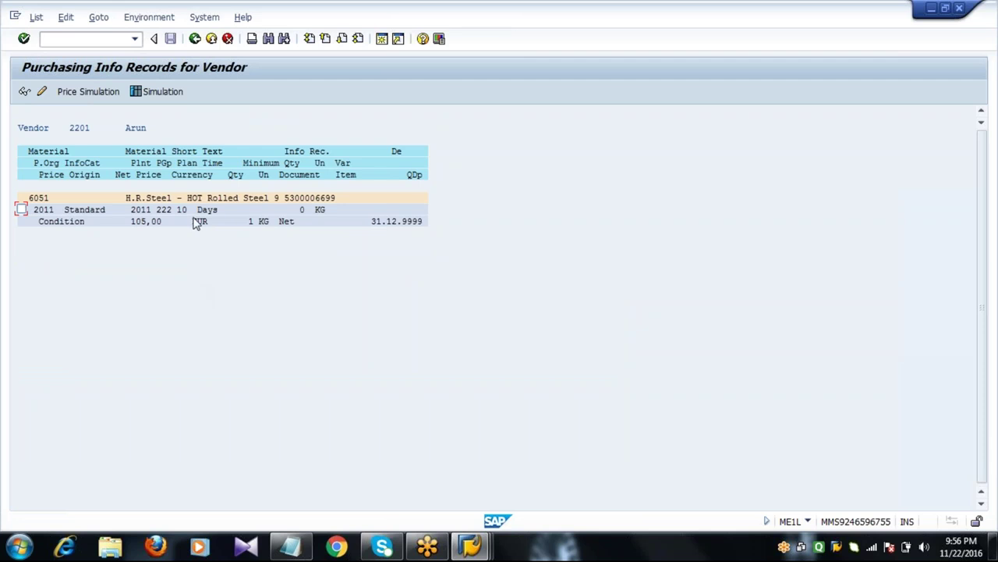
{"action": "left_click", "coordinate": [195, 39]}
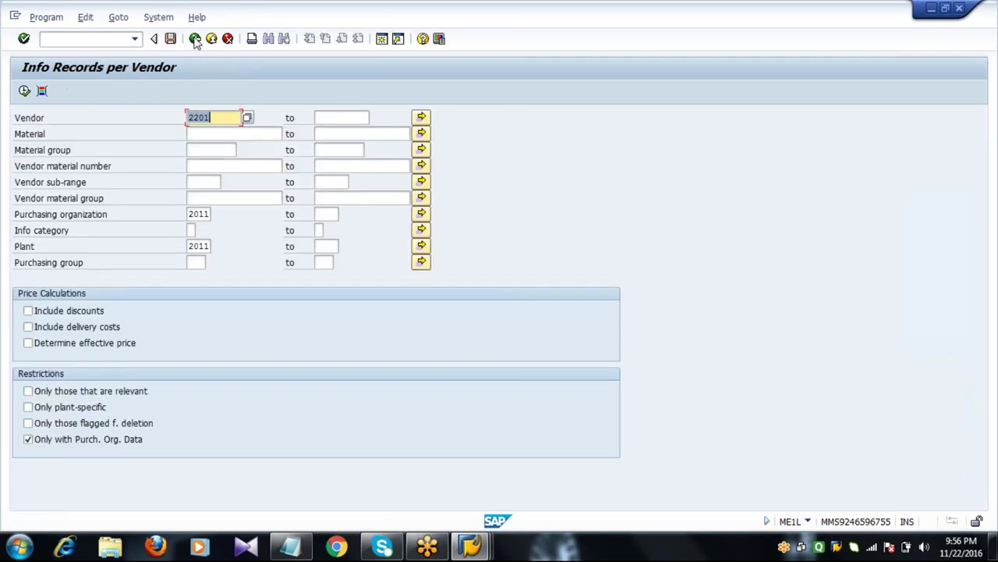
{"action": "left_click", "coordinate": [195, 39]}
- Switch to the MM - Part1 notes in Notepad and examine which purchasing documents are internal and which are external
{"action": "left_click", "coordinate": [293, 548]}
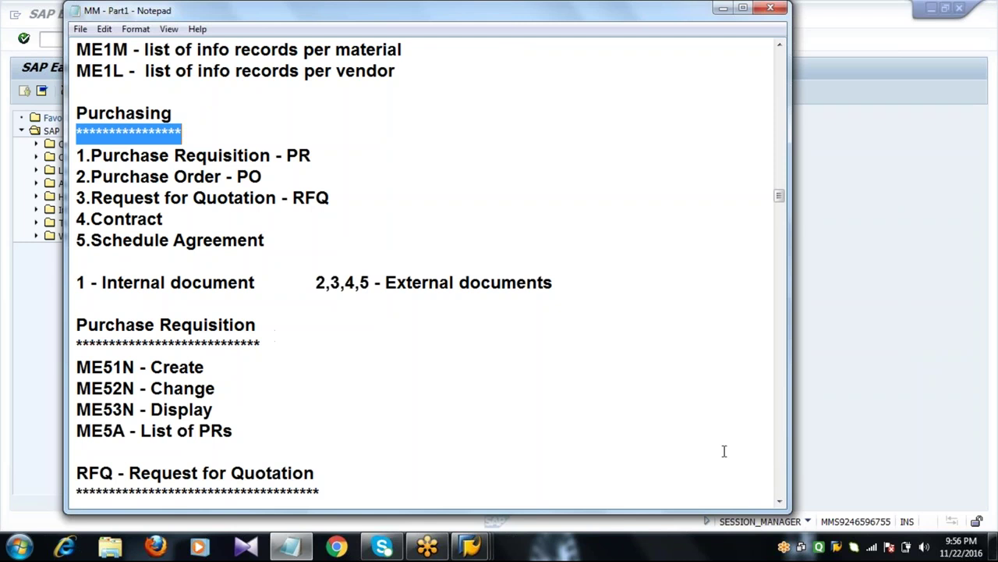
{"action": "left_click", "coordinate": [779, 503]}
{"action": "left_click", "coordinate": [779, 503]}
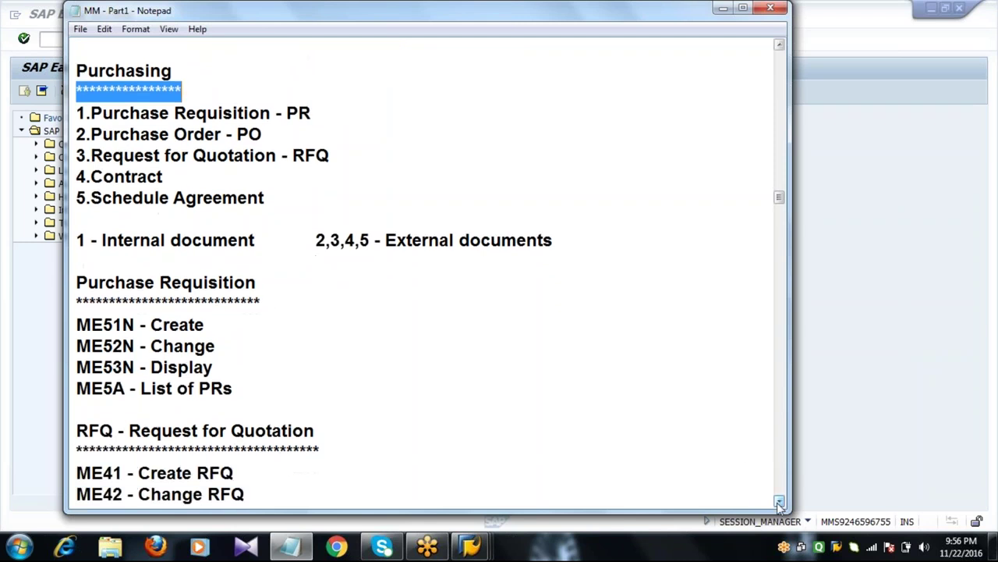
{"action": "left_click", "coordinate": [779, 503]}
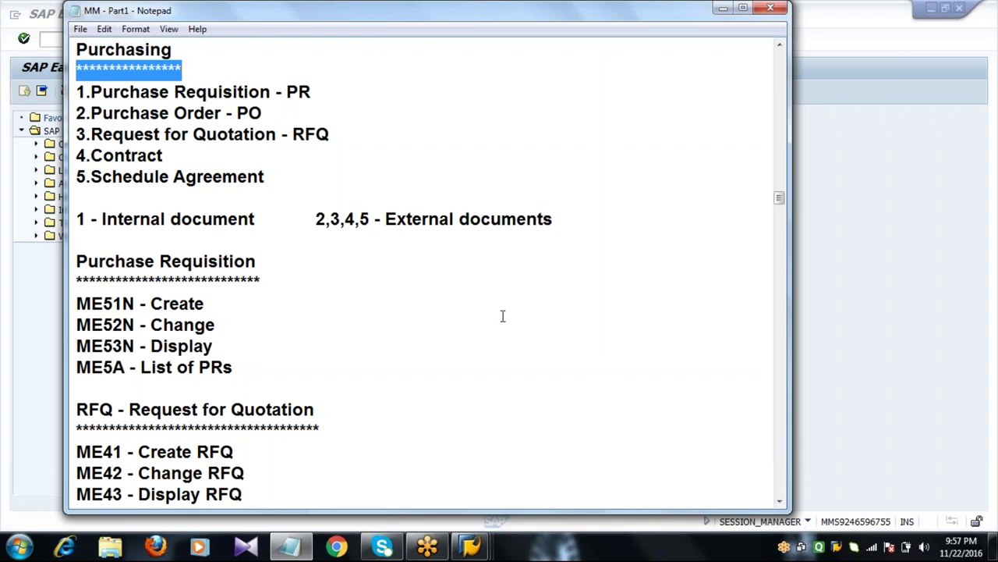
{"action": "double_click", "coordinate": [251, 220]}
{"action": "left_click", "coordinate": [258, 220]}
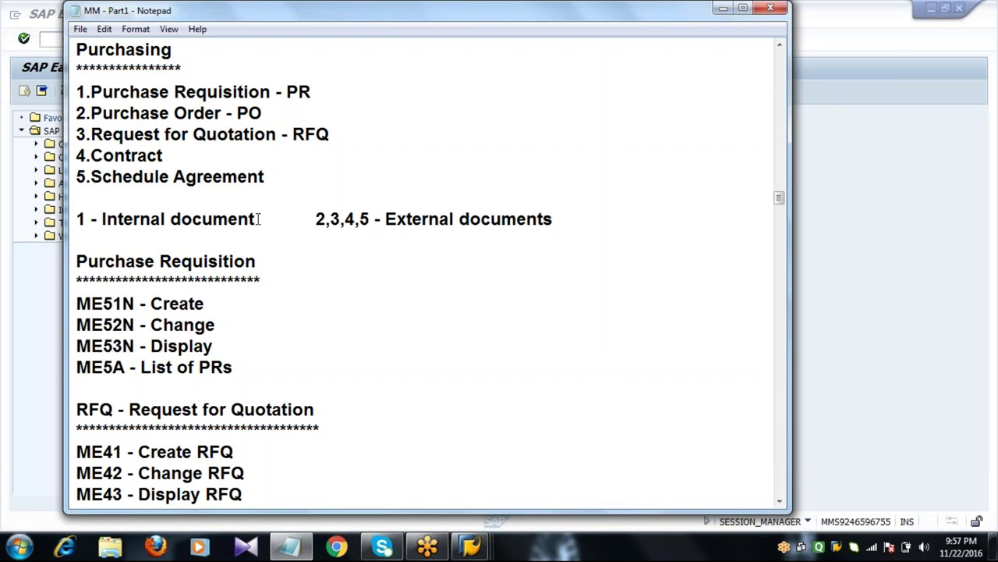
{"action": "left_click", "coordinate": [355, 221]}
{"action": "left_click_drag", "start_coordinate": [374, 221], "coordinate": [315, 221]}
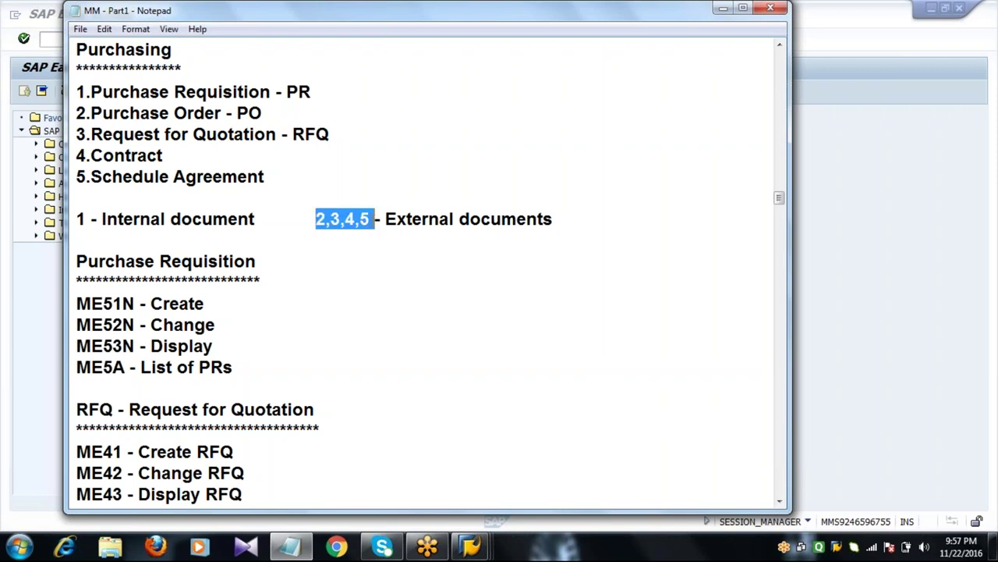
{"action": "left_click", "coordinate": [372, 219]}
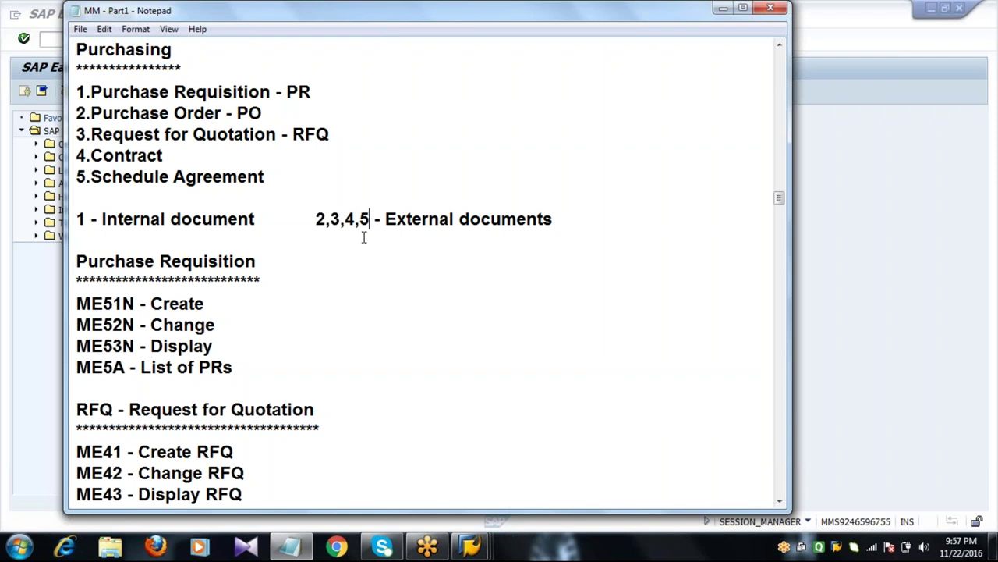
- Highlight the asterisk line below the Purchase Requisition heading and examine the requisition and RFQ transaction notes
{"action": "double_click", "coordinate": [281, 280]}
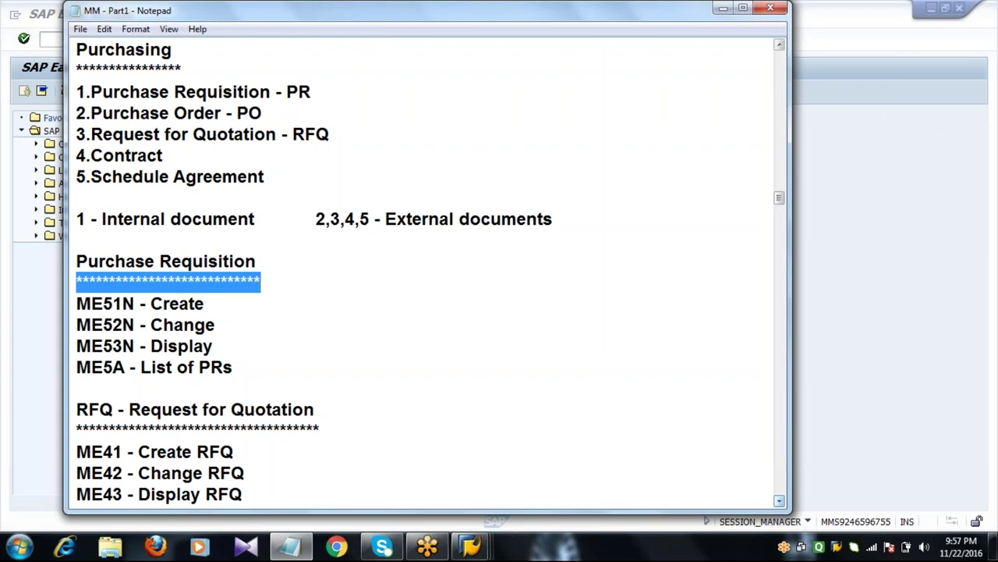
{"action": "left_click", "coordinate": [779, 500]}
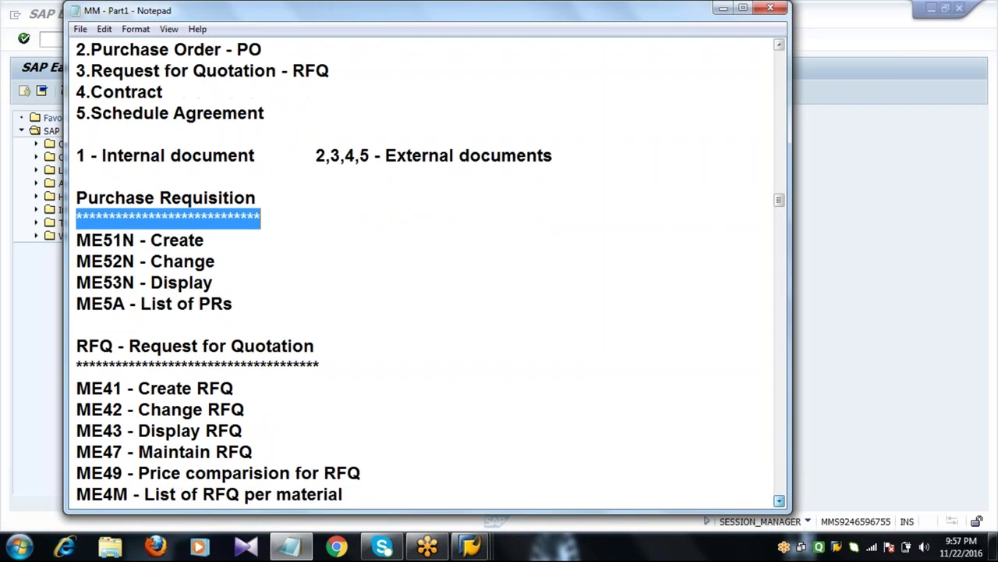
{"action": "left_click", "coordinate": [779, 501]}
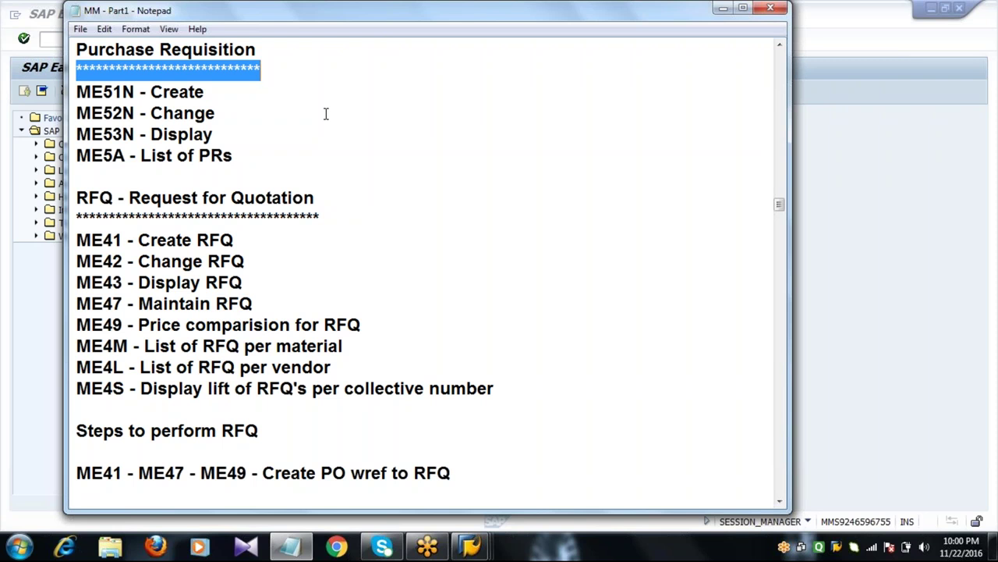
- Add the line "The PR document is divided into 4 divisions" below the Purchase Requisition heading, keeping a blank line before ME51N
{"action": "left_click", "coordinate": [327, 114]}
{"action": "left_click", "coordinate": [290, 67]}
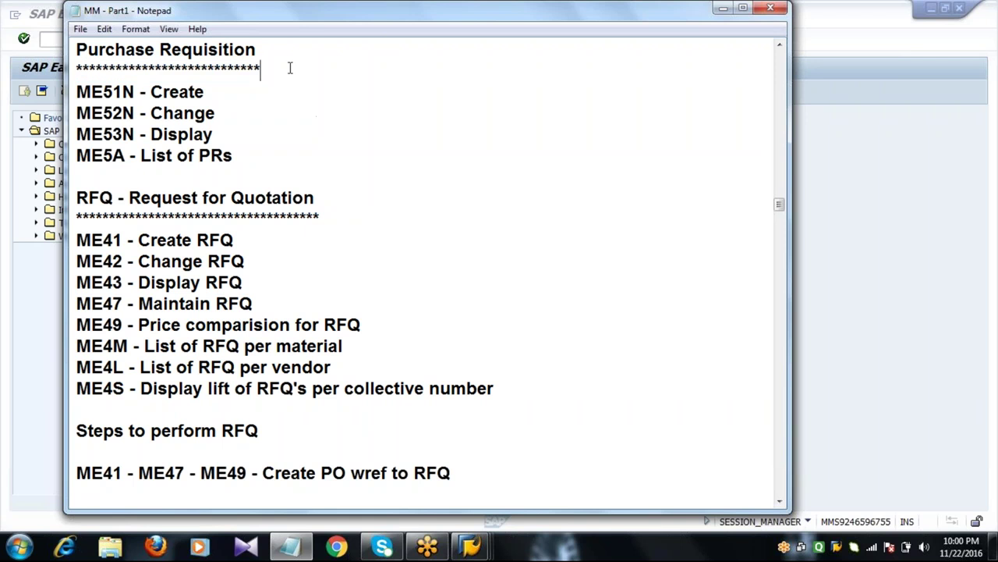
{"action": "key", "text": "Return"}
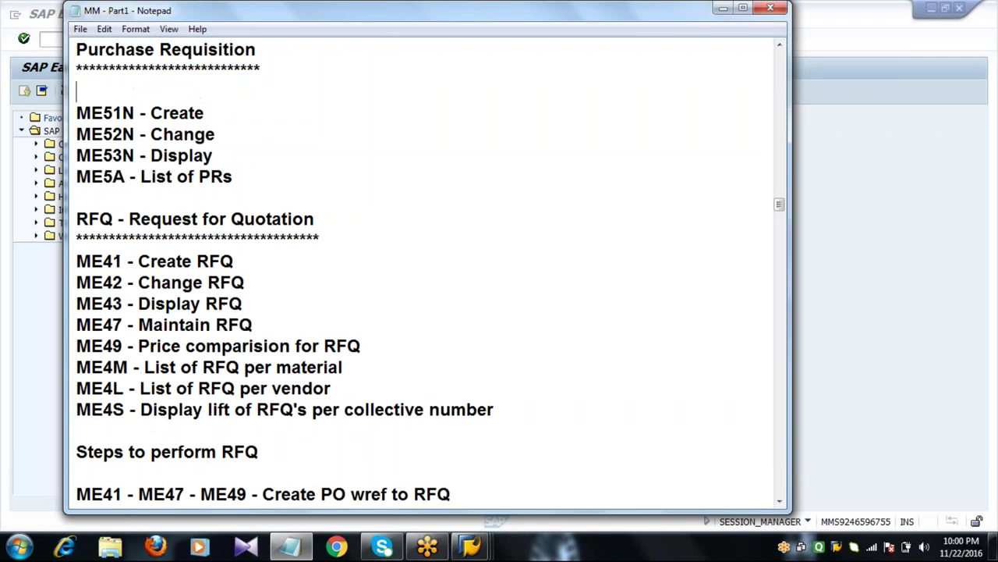
{"action": "key", "text": "Return"}
{"action": "key", "text": "Up"}
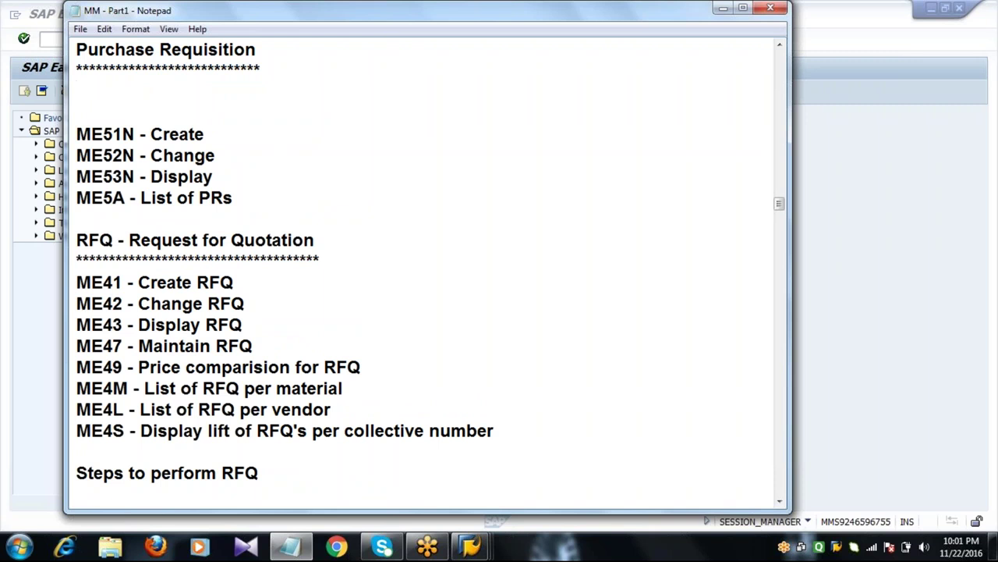
{"action": "type", "text": "The PR doc"}
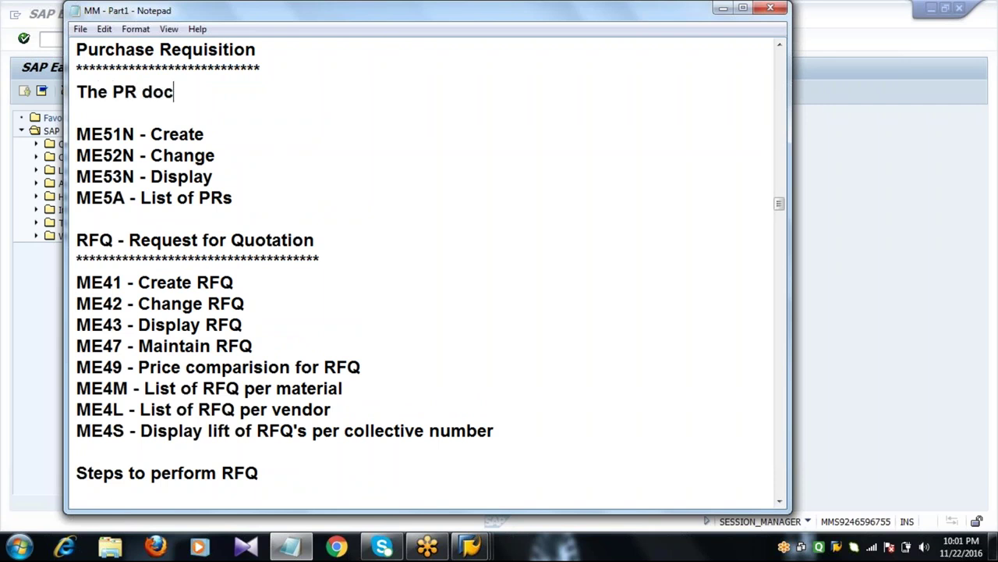
{"action": "key", "text": "BackSpace"}
{"action": "type", "text": "ument is divi"}
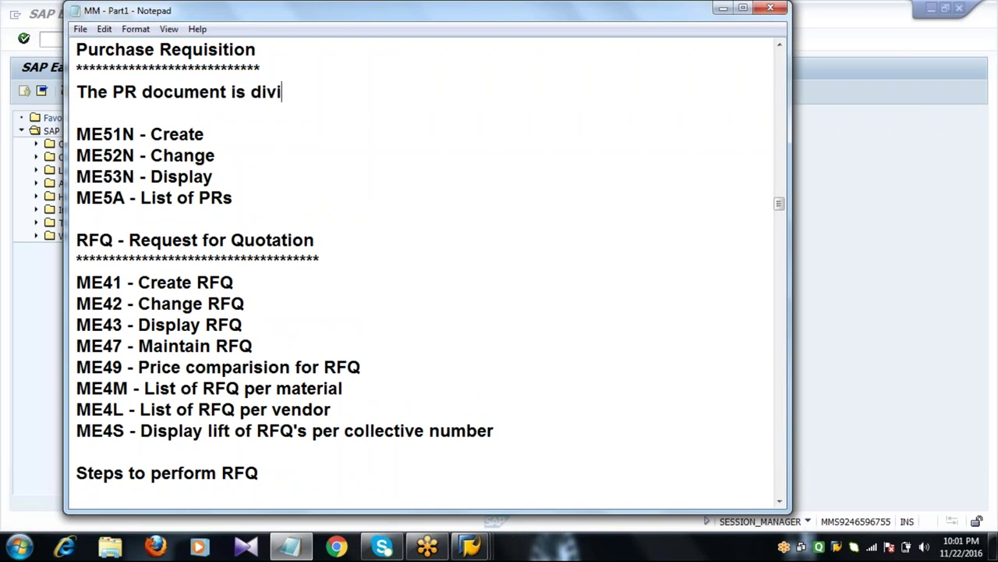
{"action": "type", "text": "ded into "}
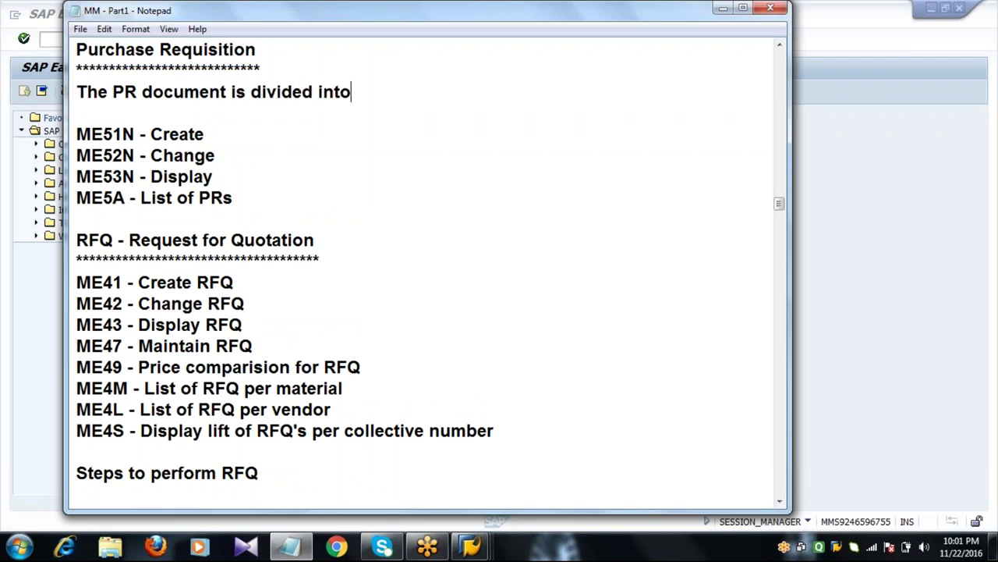
{"action": "type", "text": "4 divisions"}
{"action": "key", "text": "Return"}
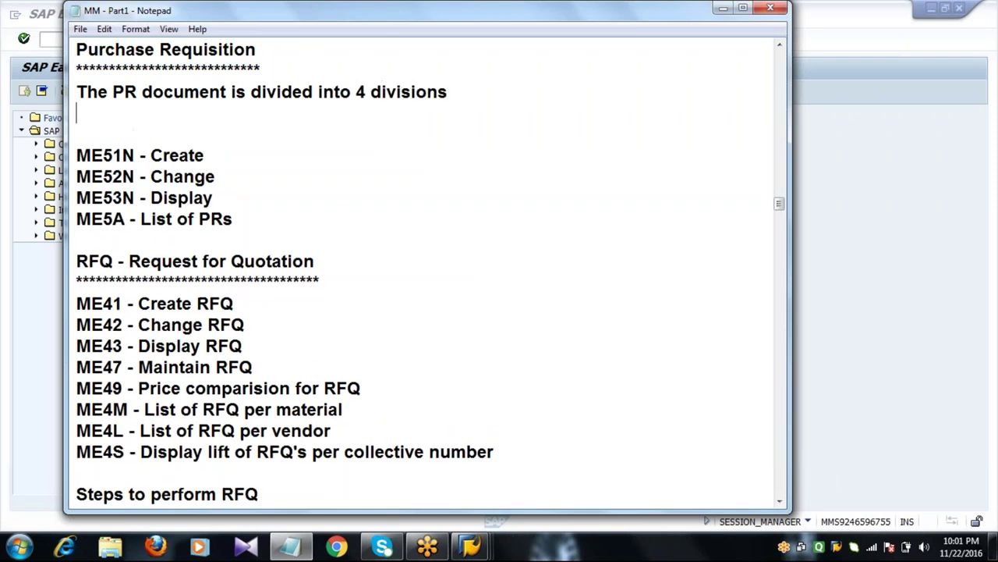
- List the four divisions on separate lines: "document overview", "header", "item overview" and "item details"
{"action": "type", "text": "docum"}
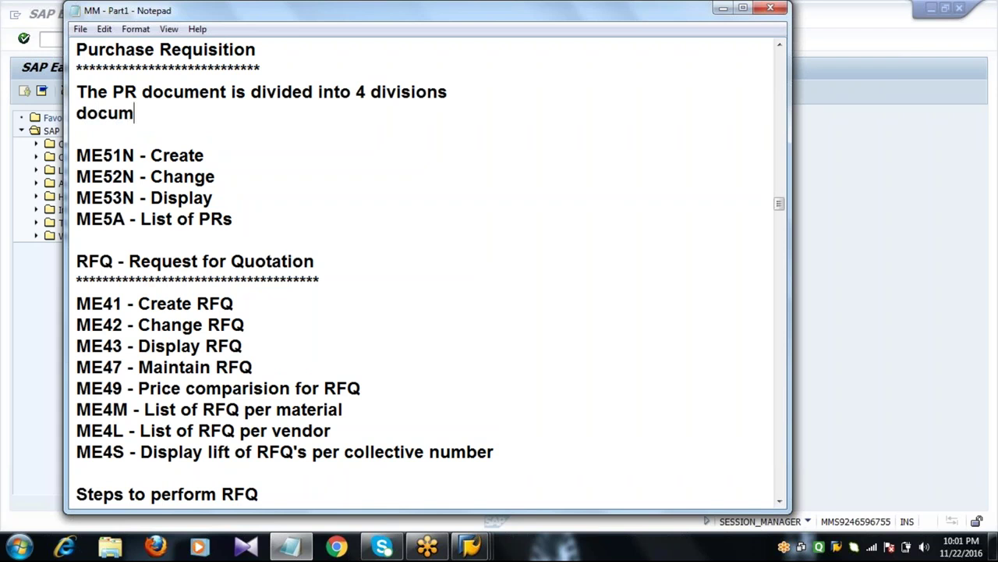
{"action": "type", "text": "ent overview"}
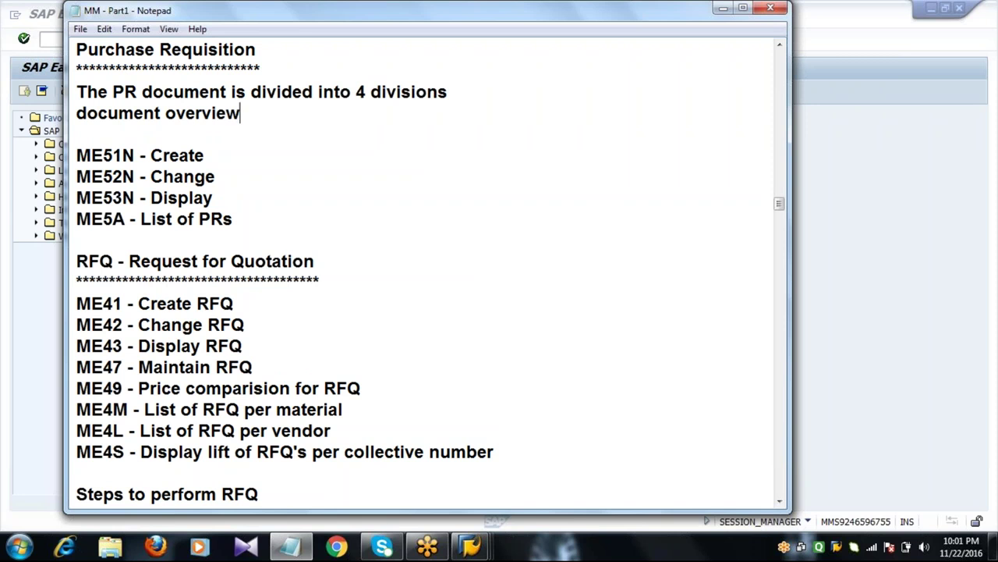
{"action": "key", "text": "Return"}
{"action": "type", "text": "hea"}
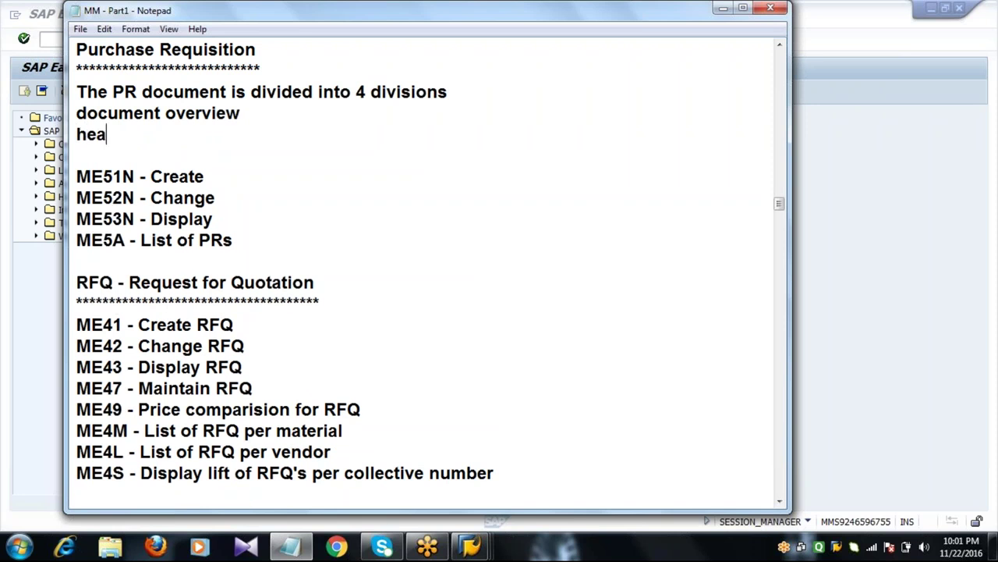
{"action": "type", "text": "der"}
{"action": "key", "text": "Return"}
{"action": "type", "text": "i"}
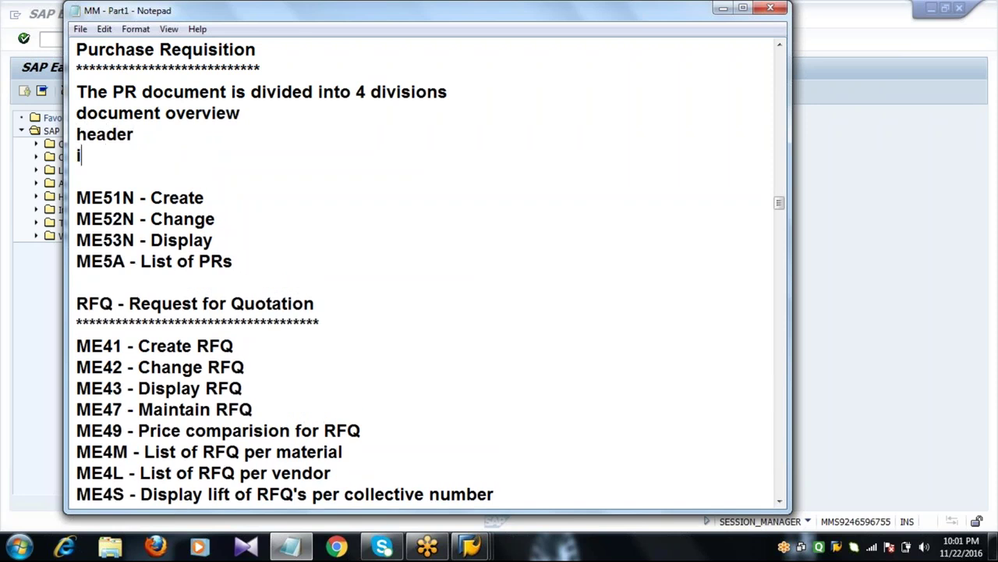
{"action": "type", "text": "tem ove"}
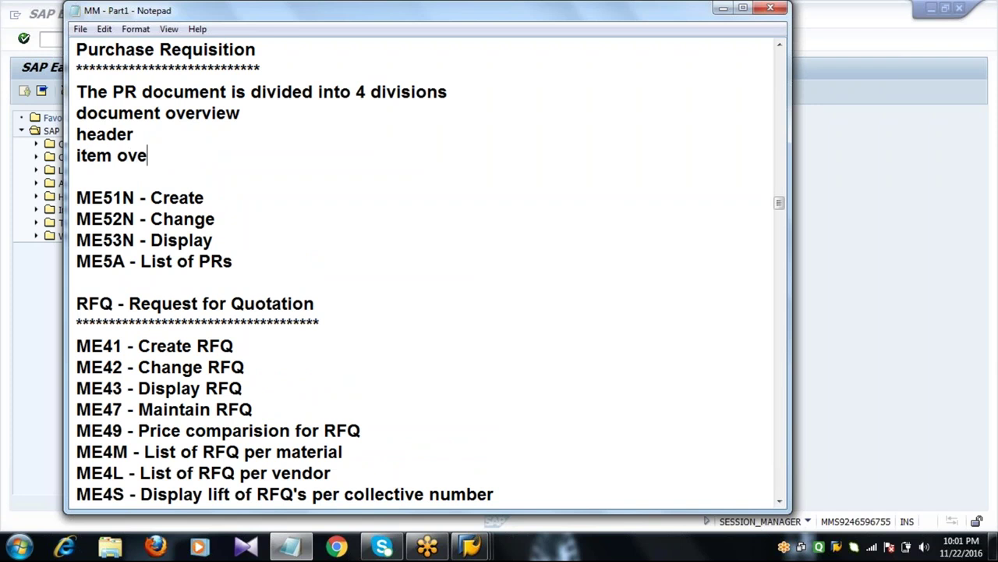
{"action": "type", "text": "rview"}
{"action": "key", "text": "Return"}
{"action": "type", "text": "item "}
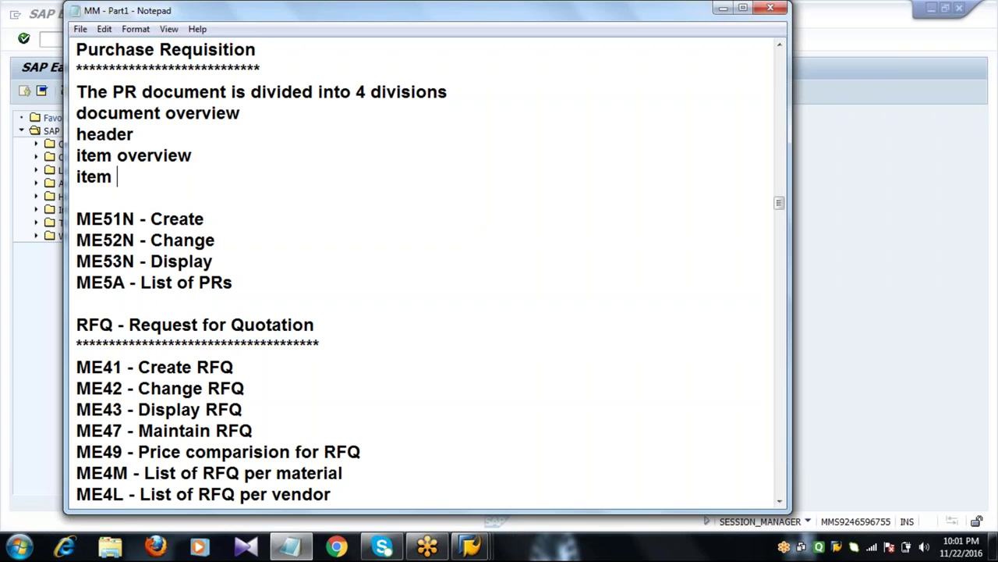
{"action": "type", "text": "details"}
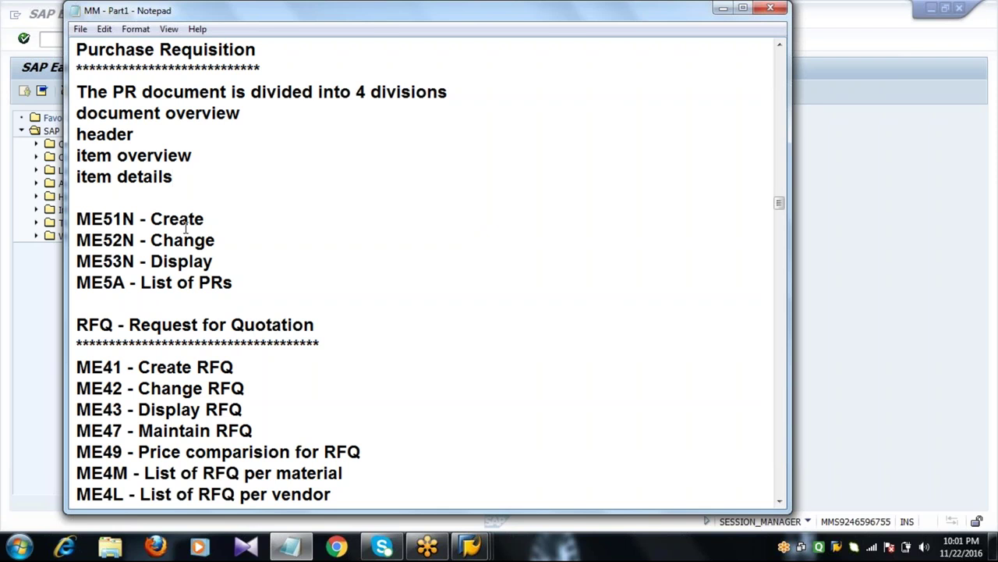
- Highlight the ME51N, ME52N and ME53N lines in the notes and switch back to SAP Easy Access
{"action": "left_click", "coordinate": [76, 219]}
{"action": "left_click_drag", "start_coordinate": [76, 219], "coordinate": [251, 260]}
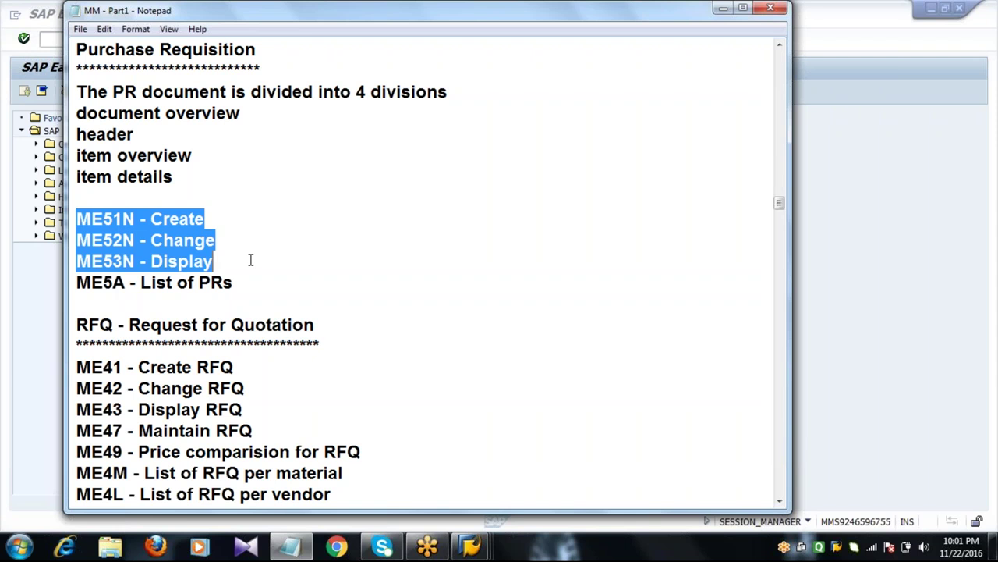
{"action": "left_click", "coordinate": [37, 290]}
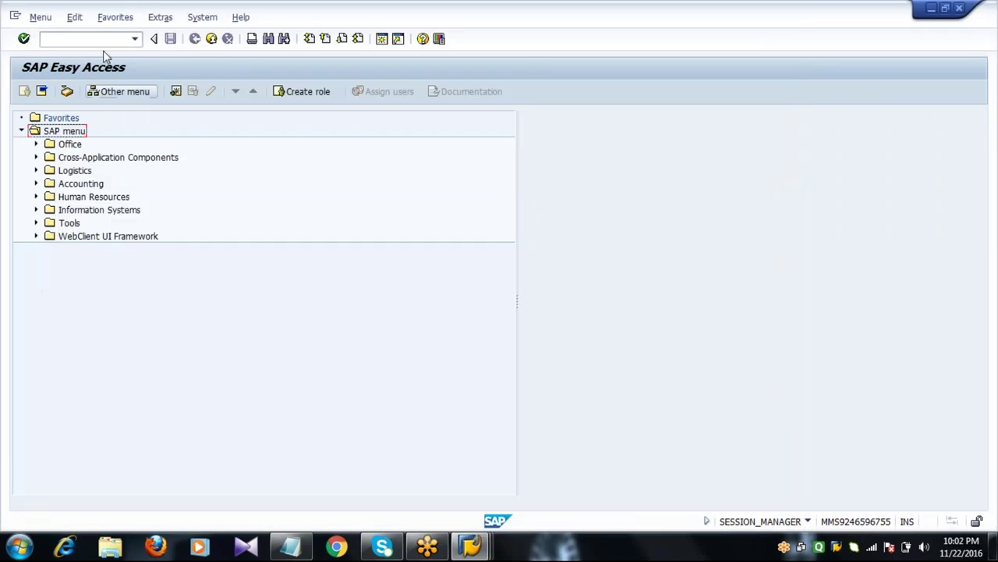
- Start transaction ME51N to create a purchase requisition
{"action": "type", "text": "m"}
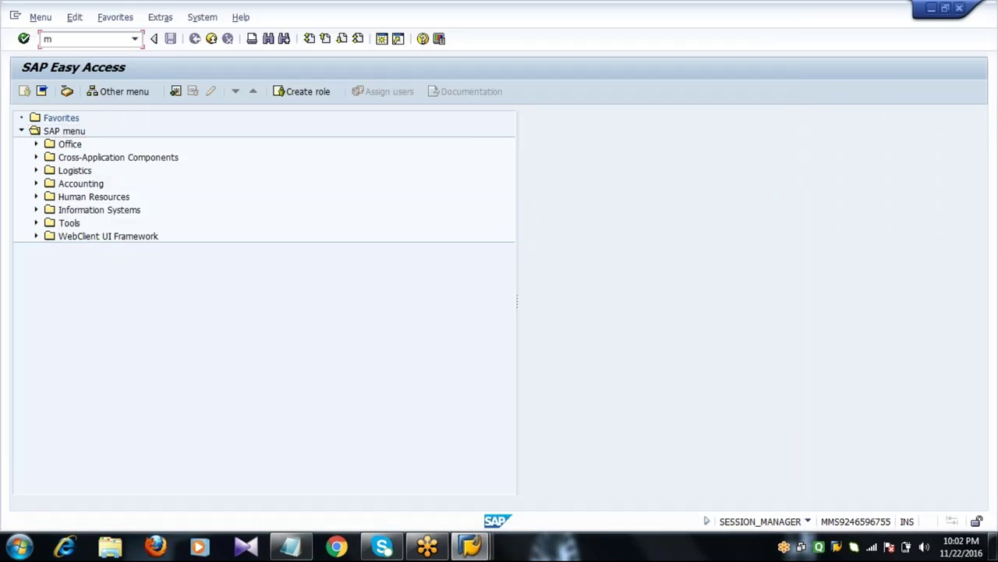
{"action": "type", "text": "e51n"}
{"action": "key", "text": "Return"}
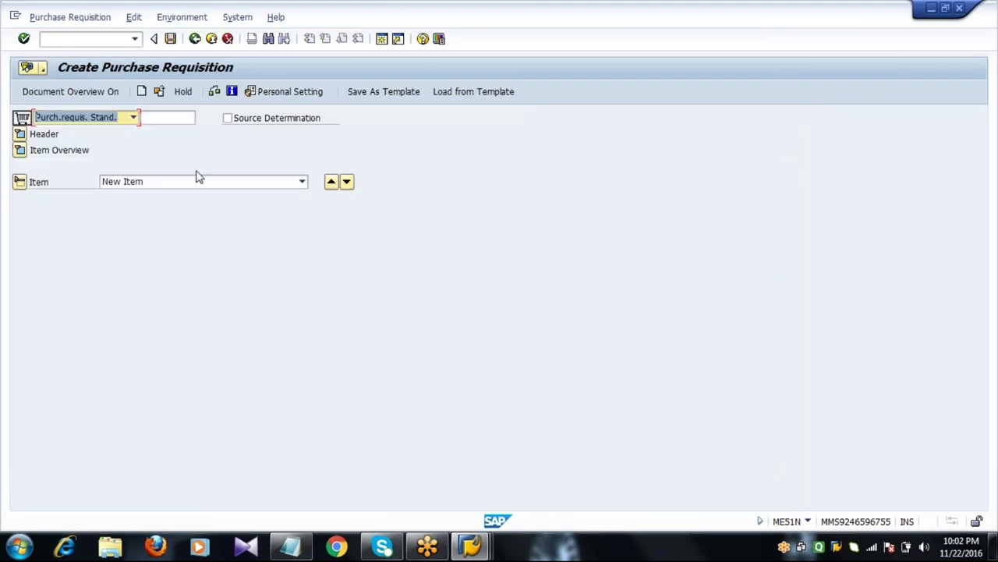
{"action": "left_click", "coordinate": [114, 41]}
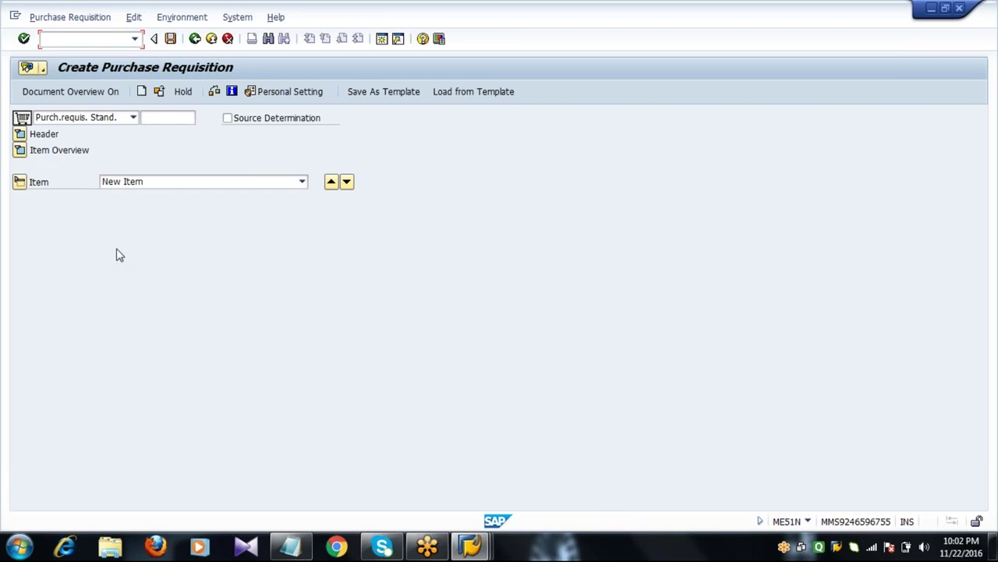
- Show the document overview and expand the header and item overview sections of the new requisition
{"action": "left_click", "coordinate": [68, 92]}
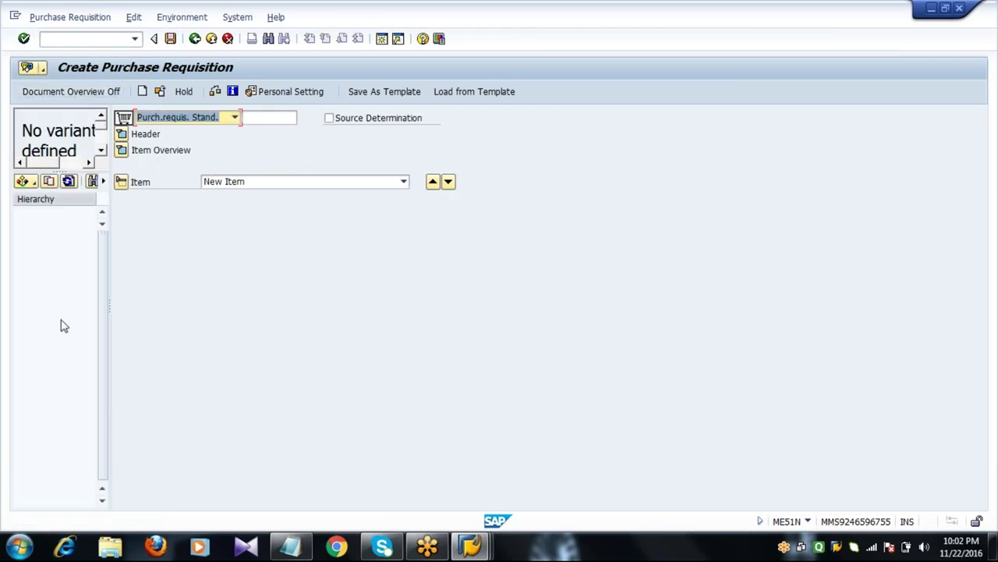
{"action": "left_click", "coordinate": [122, 134]}
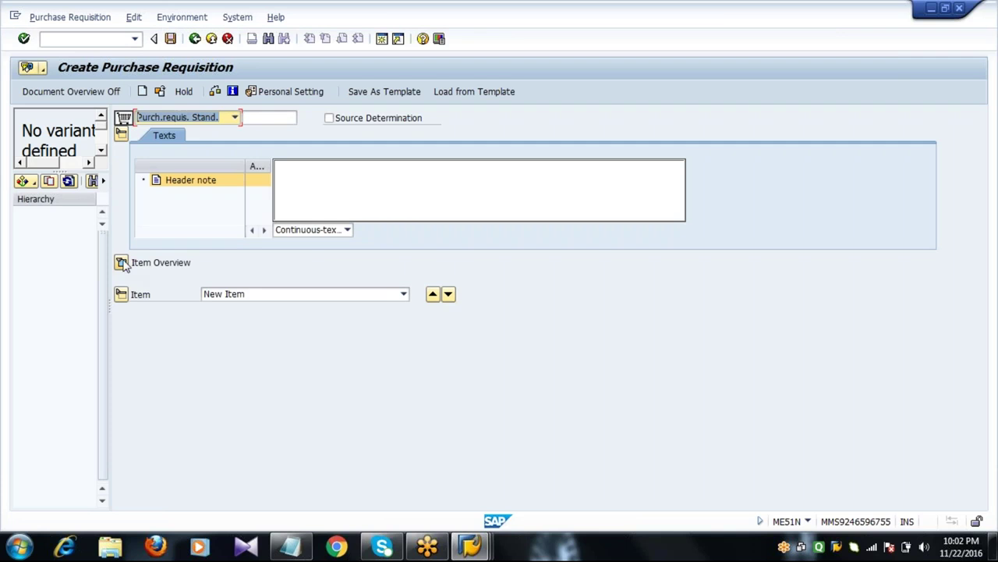
{"action": "left_click", "coordinate": [122, 263]}
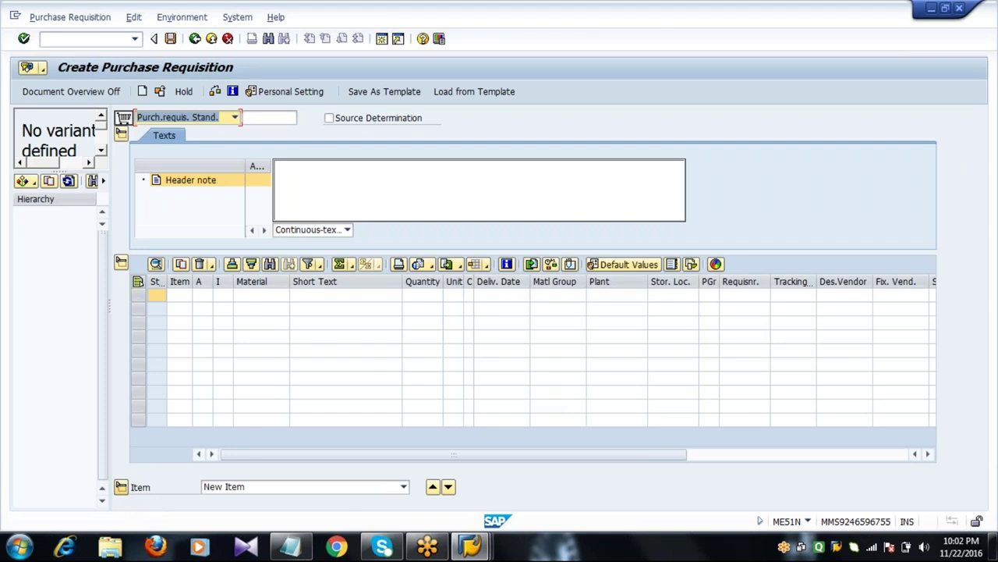
- Hide the document overview and collapse the header and item overview sections
{"action": "left_click", "coordinate": [57, 92]}
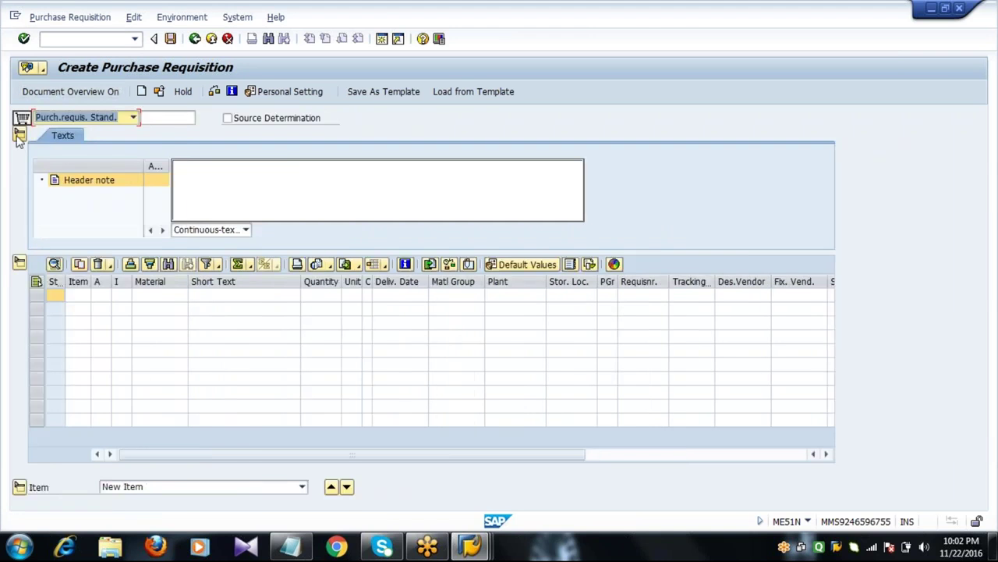
{"action": "left_click", "coordinate": [20, 134]}
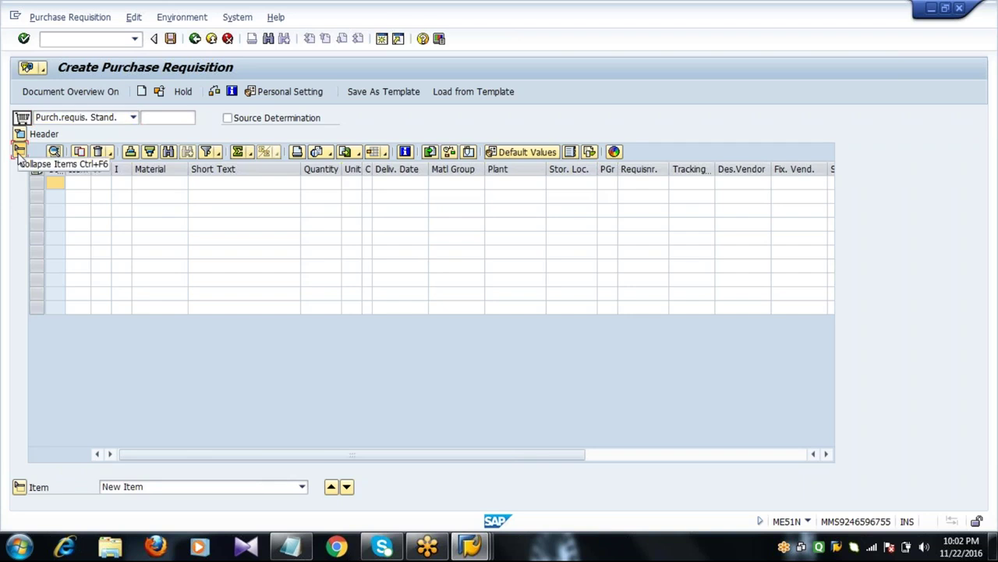
{"action": "left_click", "coordinate": [19, 151]}
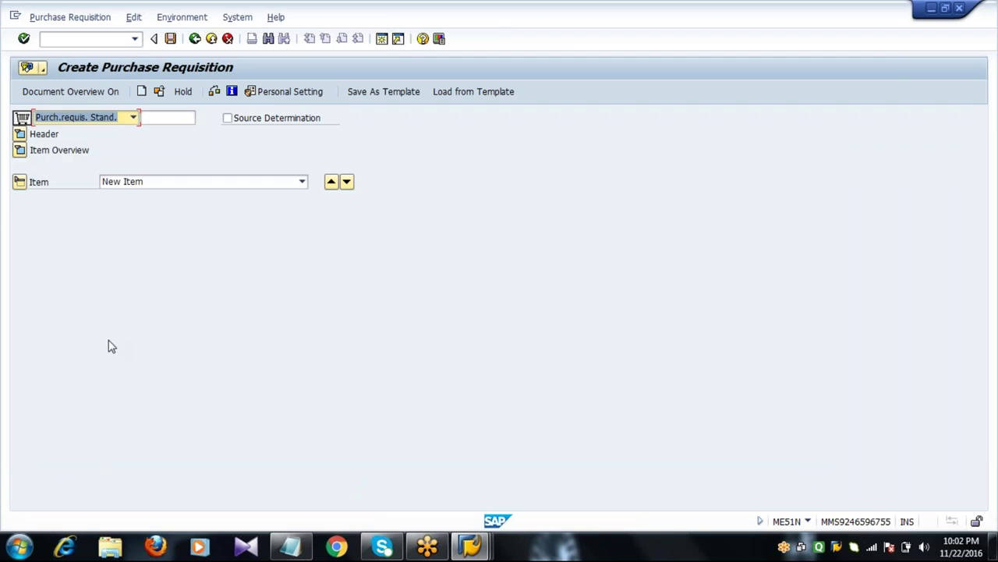
- Show the document overview again, with the header and item overview expanded and the item detail section collapsed
{"action": "left_click", "coordinate": [78, 93]}
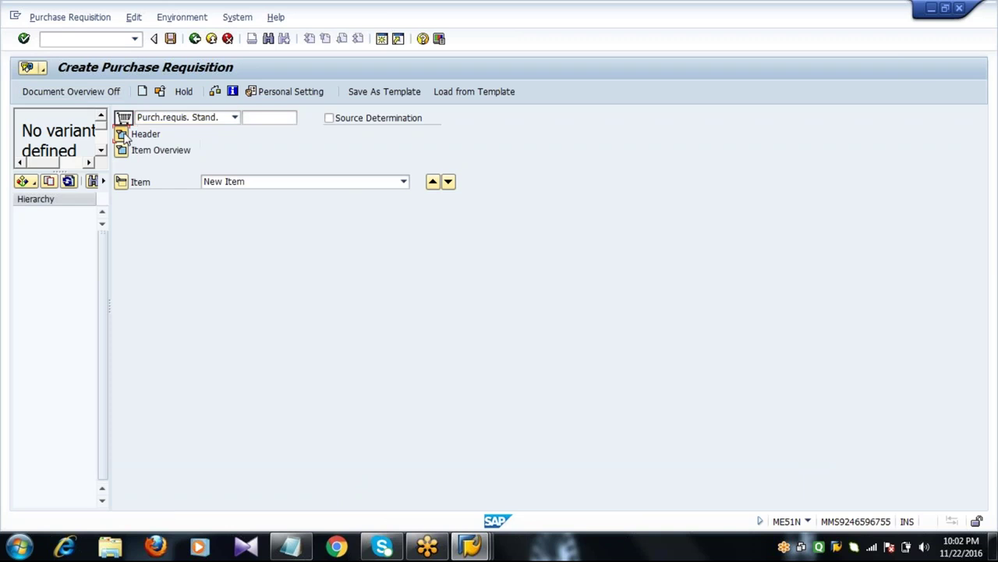
{"action": "left_click", "coordinate": [123, 134]}
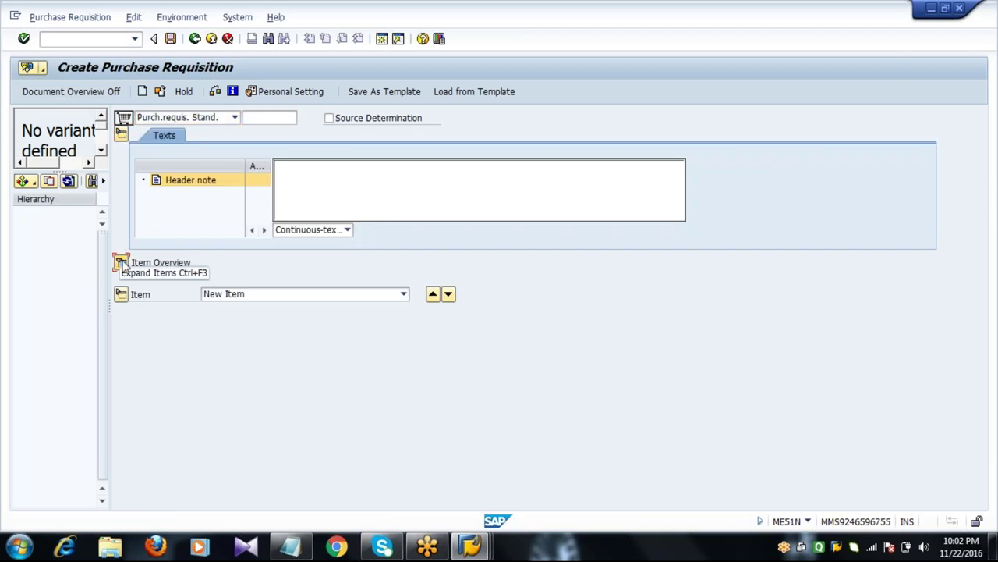
{"action": "left_click", "coordinate": [123, 263]}
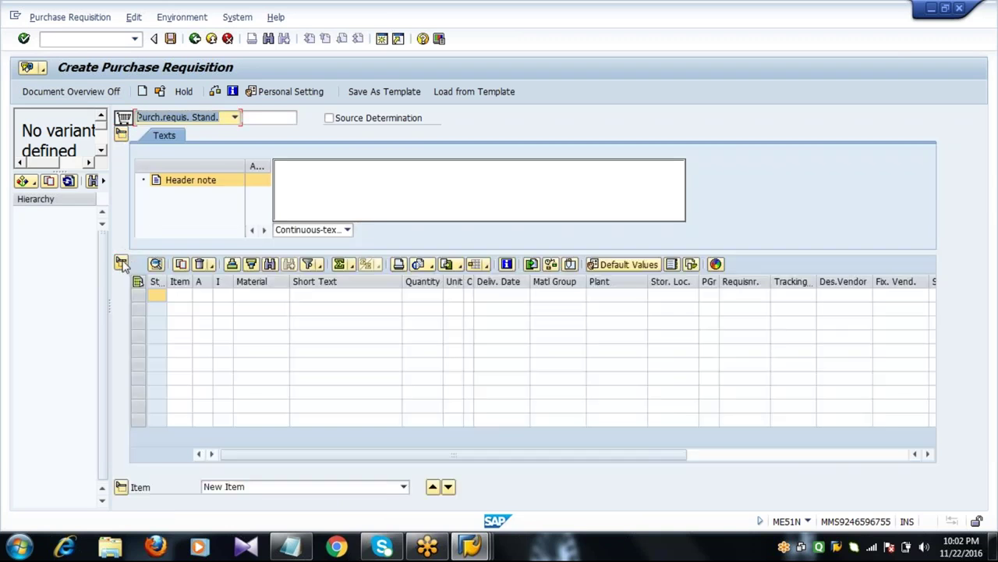
{"action": "left_click", "coordinate": [122, 488]}
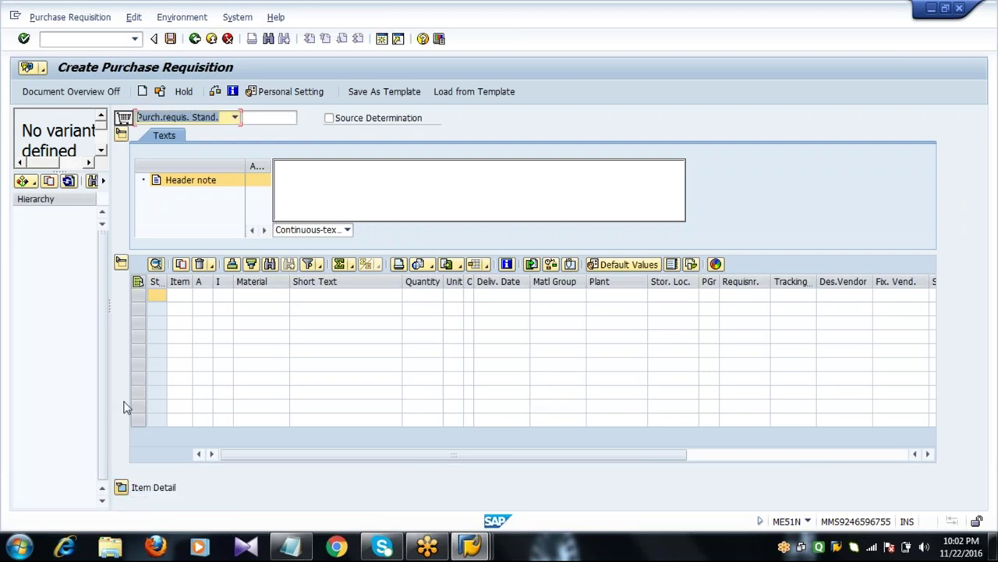
- Collapse the item overview and header sections and turn the document overview off
{"action": "left_click", "coordinate": [121, 263]}
{"action": "left_click", "coordinate": [122, 135]}
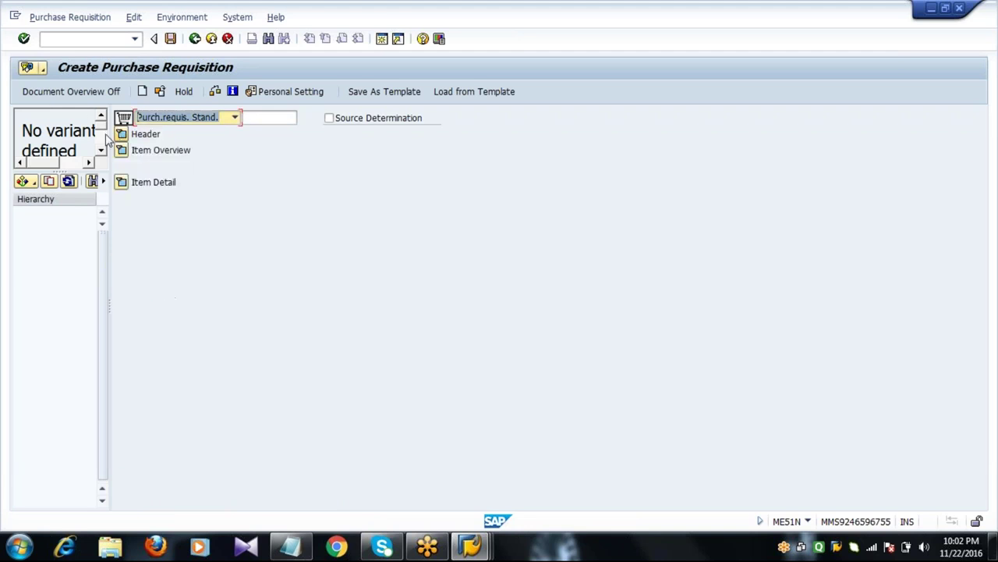
{"action": "left_click", "coordinate": [76, 92]}
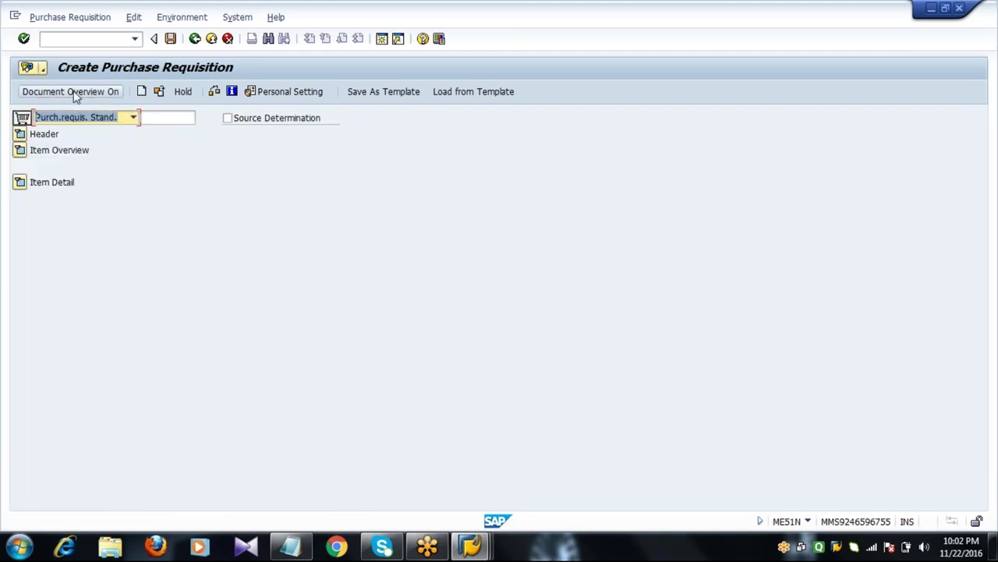
- Review the available requisition document types and keep "Purch.requis. Stand." selected
{"action": "left_click", "coordinate": [162, 118]}
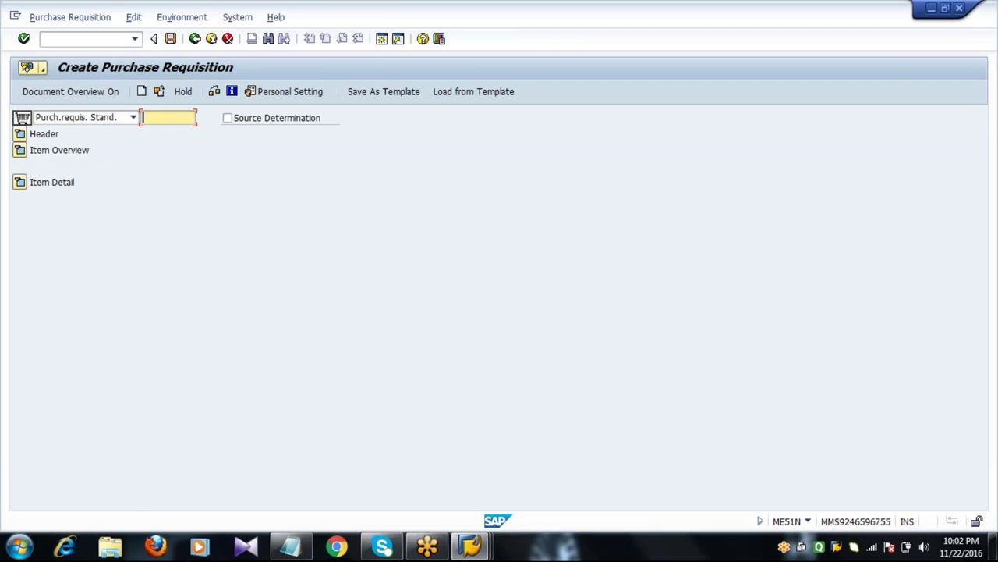
{"action": "left_click", "coordinate": [78, 38]}
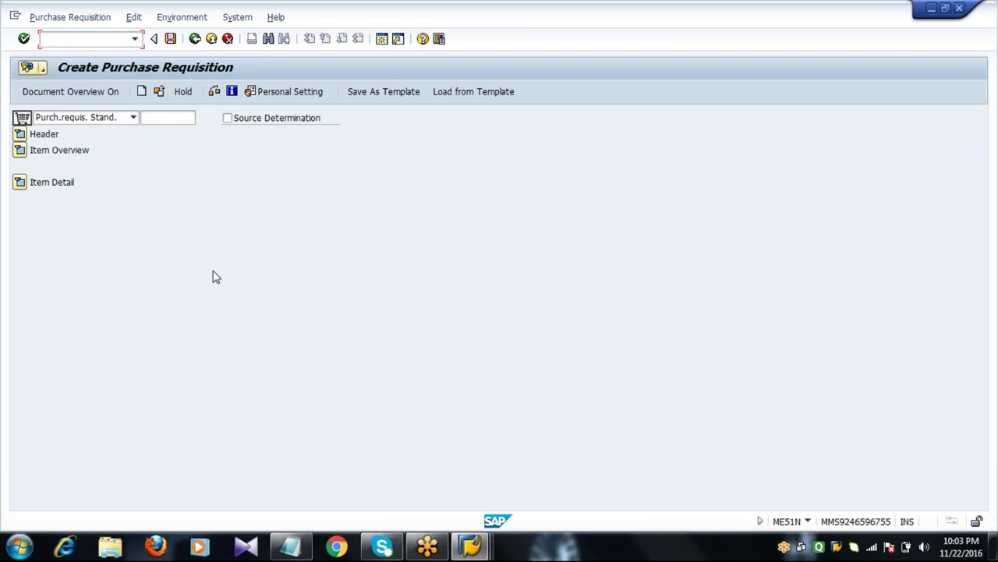
{"action": "left_click", "coordinate": [84, 121]}
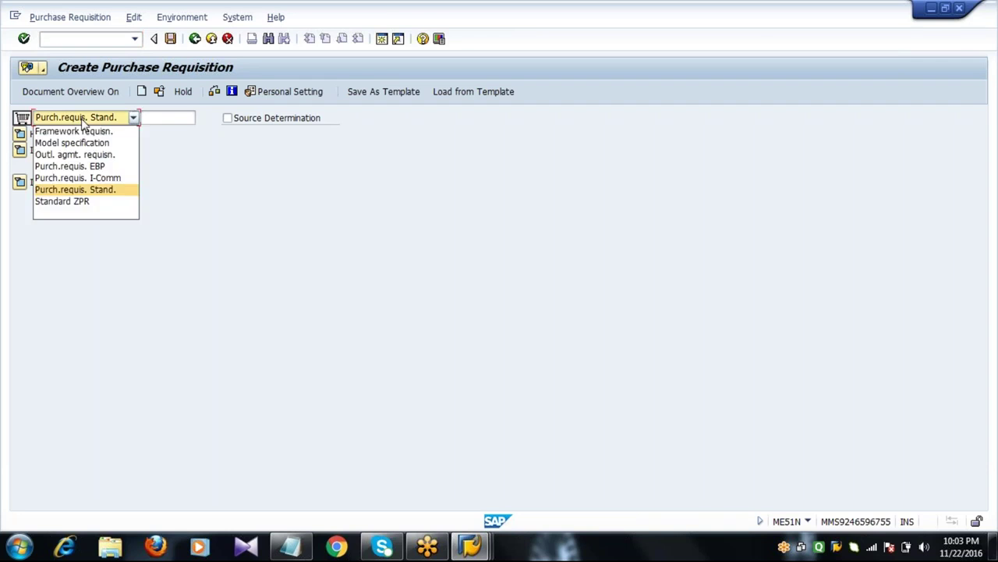
{"action": "left_click", "coordinate": [103, 192]}
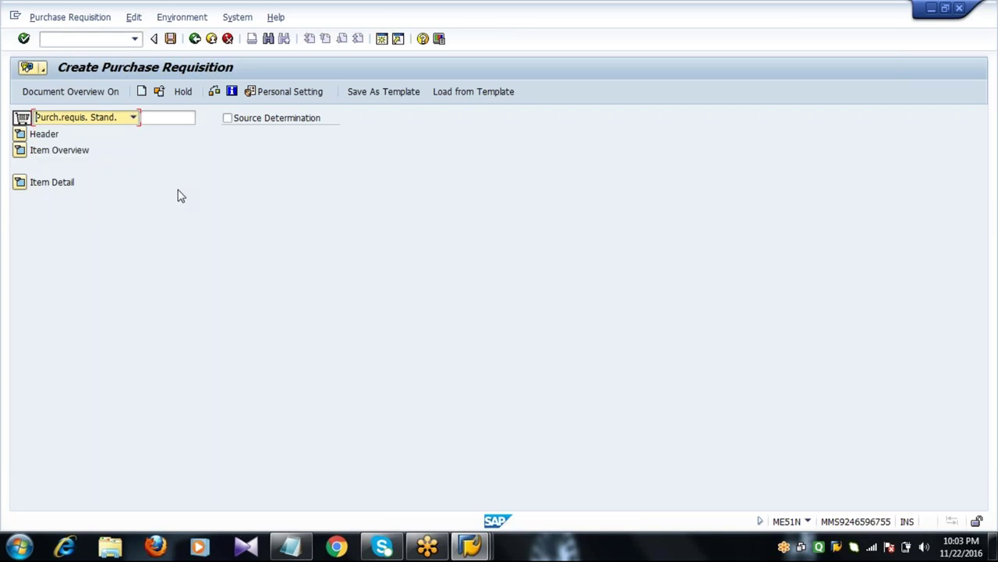
- Return to SAP Easy Access, restart transaction ME51N and place the cursor in the purchase requisition number field
{"action": "left_click", "coordinate": [196, 39]}
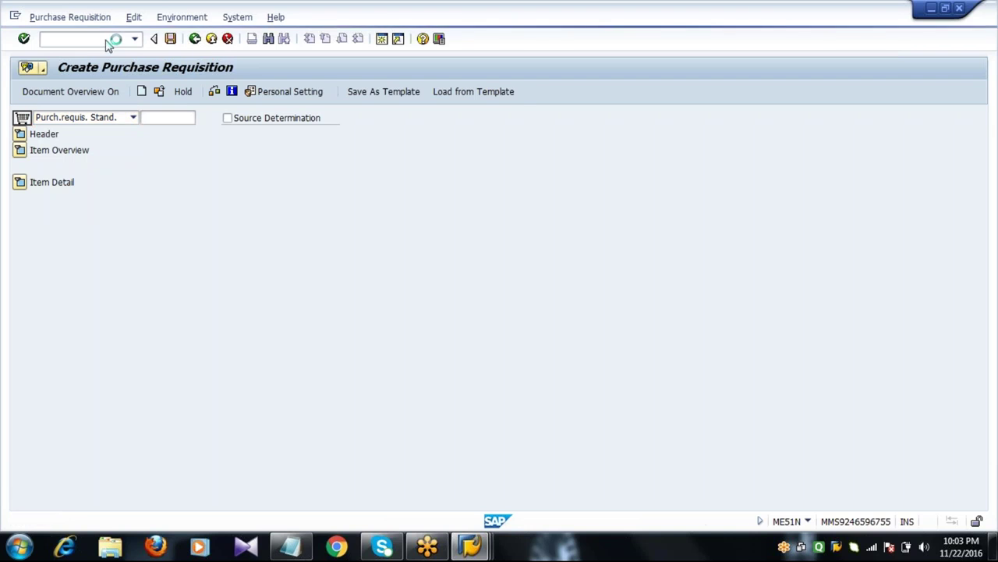
{"action": "type", "text": "ME51N"}
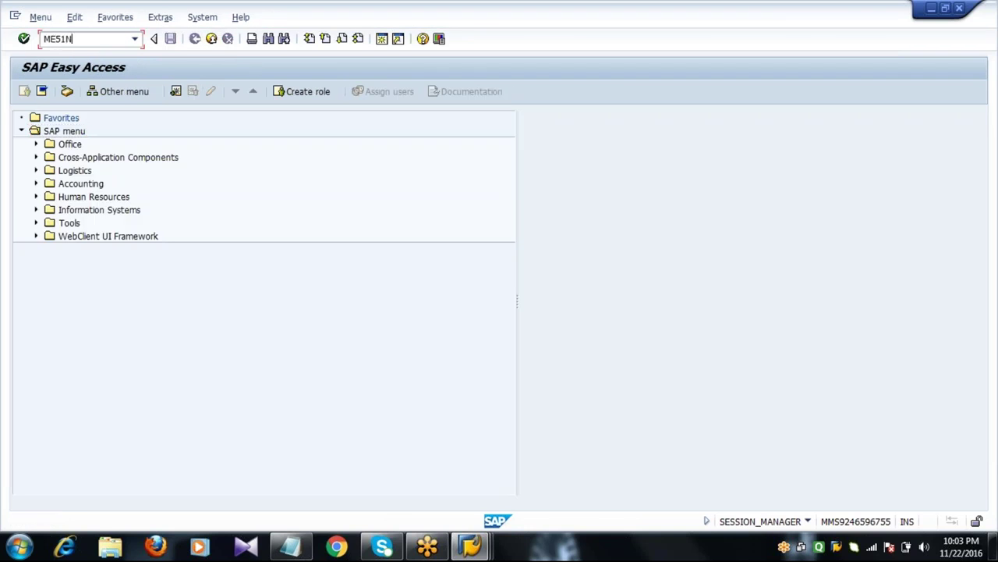
{"action": "key", "text": "Return"}
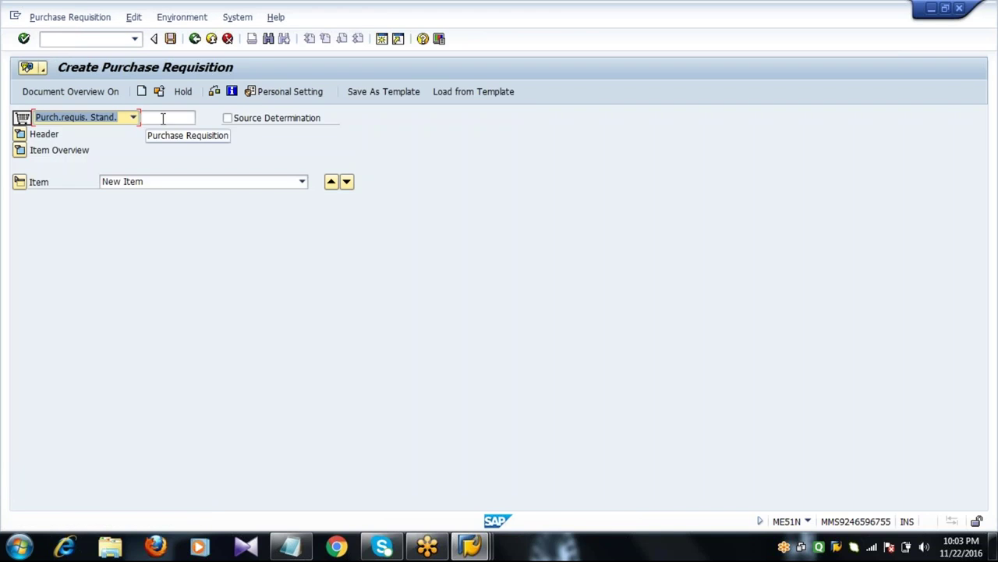
{"action": "left_click", "coordinate": [163, 117]}
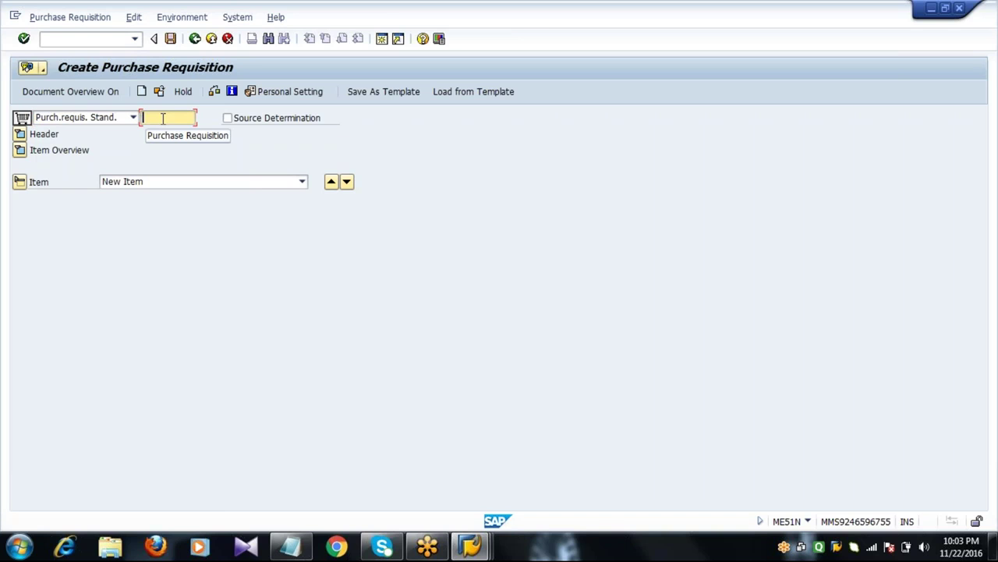
- Show and widen the document overview, and open its selection criteria for Purchase Requisitions
{"action": "left_click", "coordinate": [55, 92]}
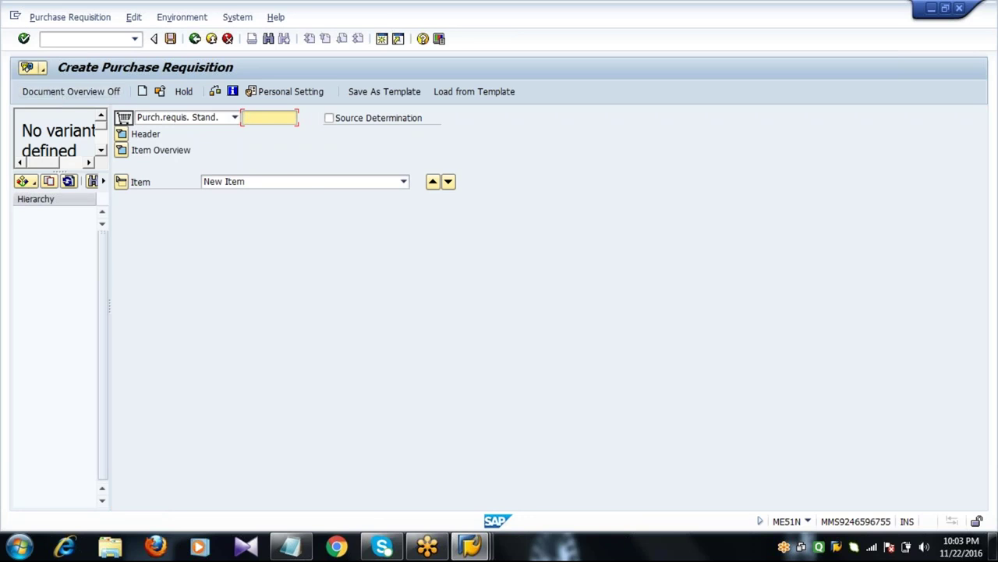
{"action": "left_click_drag", "start_coordinate": [110, 309], "coordinate": [182, 319]}
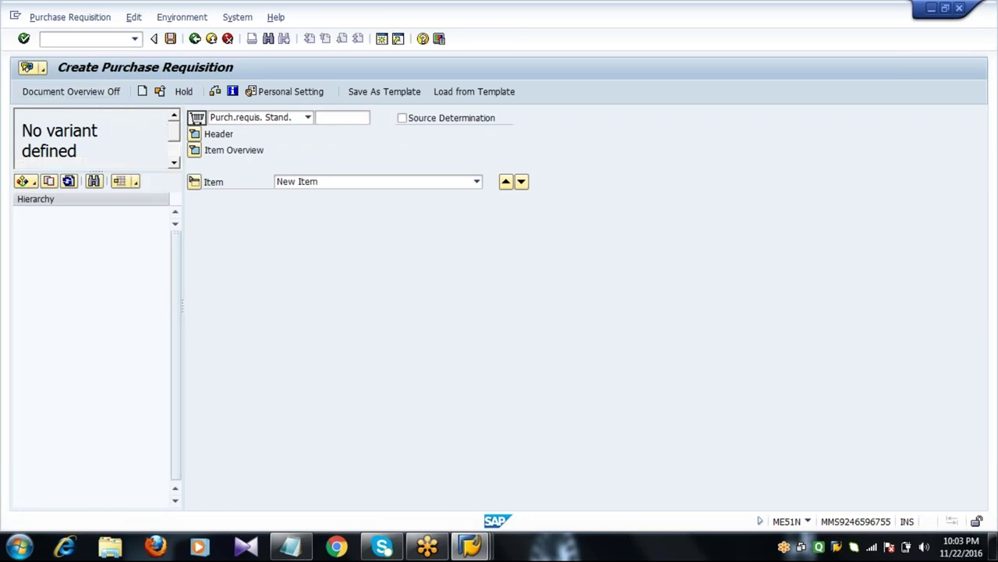
{"action": "left_click", "coordinate": [33, 184]}
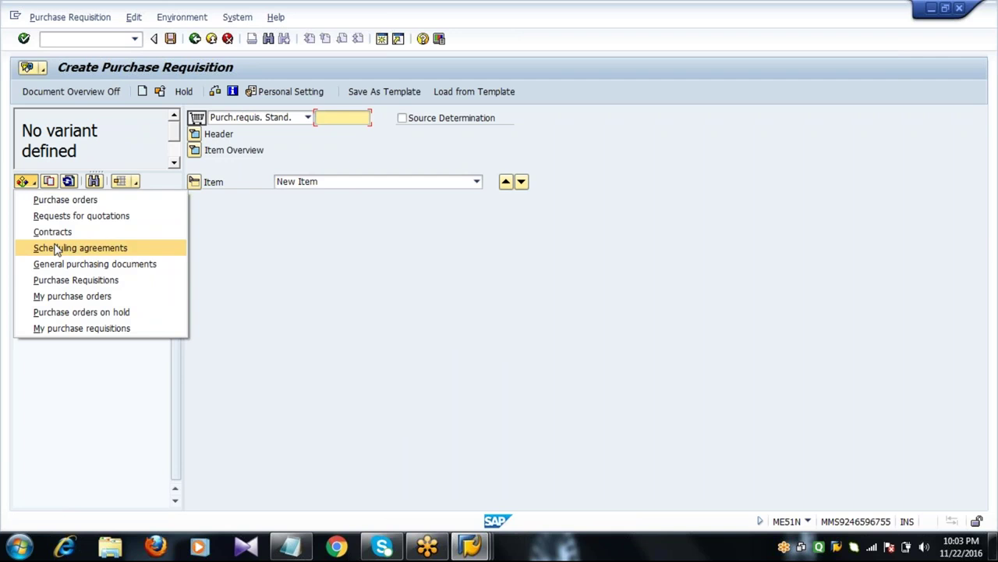
{"action": "left_click", "coordinate": [70, 283]}
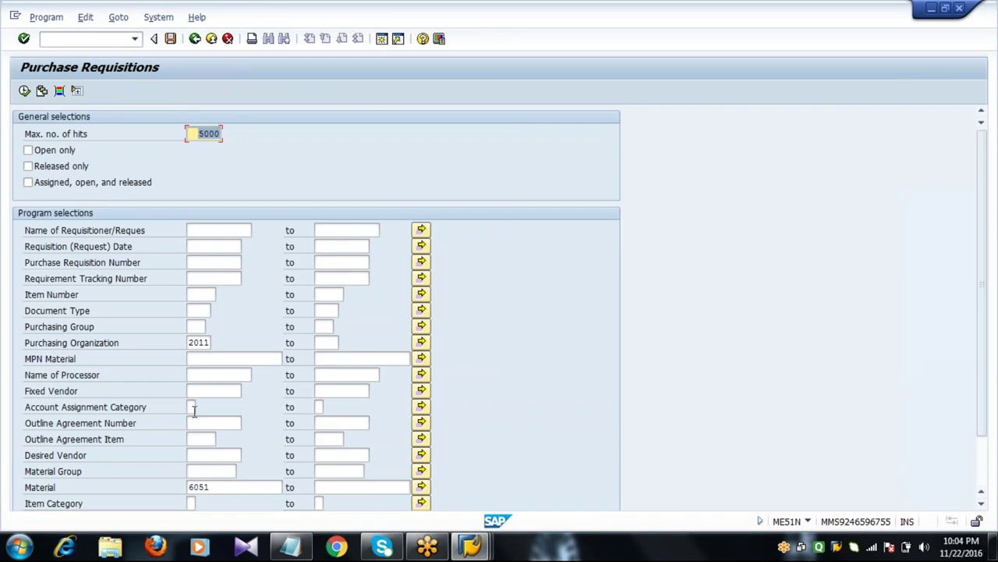
- Clear the Purchasing Organization and Material values from the purchase requisition selection criteria
{"action": "left_click", "coordinate": [192, 342]}
{"action": "key", "text": "Delete"}
{"action": "key", "text": "Delete"}
{"action": "key", "text": "Delete"}
{"action": "key", "text": "Delete"}
{"action": "scroll", "coordinate": [312, 312], "scroll_direction": "down", "scroll_amount": 2}
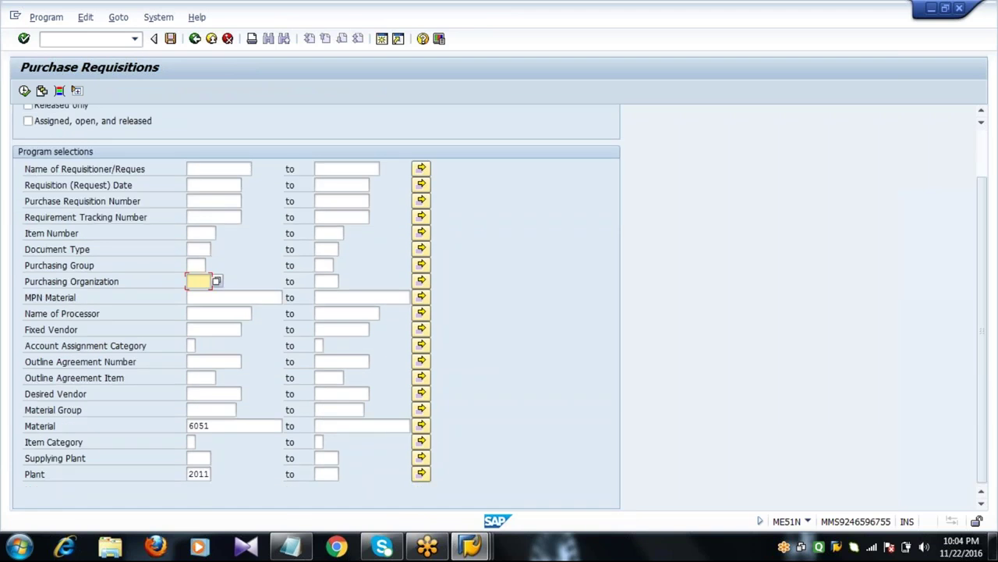
{"action": "left_click", "coordinate": [190, 425]}
{"action": "key", "text": "Delete"}
{"action": "key", "text": "Delete"}
{"action": "key", "text": "Delete"}
{"action": "key", "text": "Delete"}
- List the purchase requisitions for plant 1000 in the document overview and select the first one
{"action": "key", "text": "Down"}
{"action": "key", "text": "Down"}
{"action": "key", "text": "Down"}
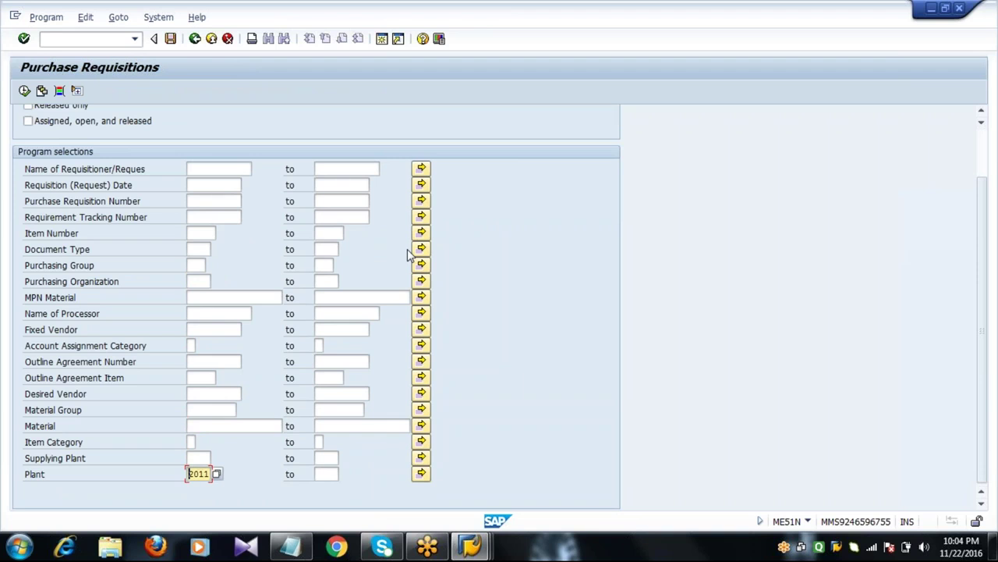
{"action": "key", "text": "Delete"}
{"action": "key", "text": "Delete"}
{"action": "key", "text": "Delete"}
{"action": "key", "text": "Delete"}
{"action": "type", "text": "1000"}
{"action": "left_click", "coordinate": [24, 91]}
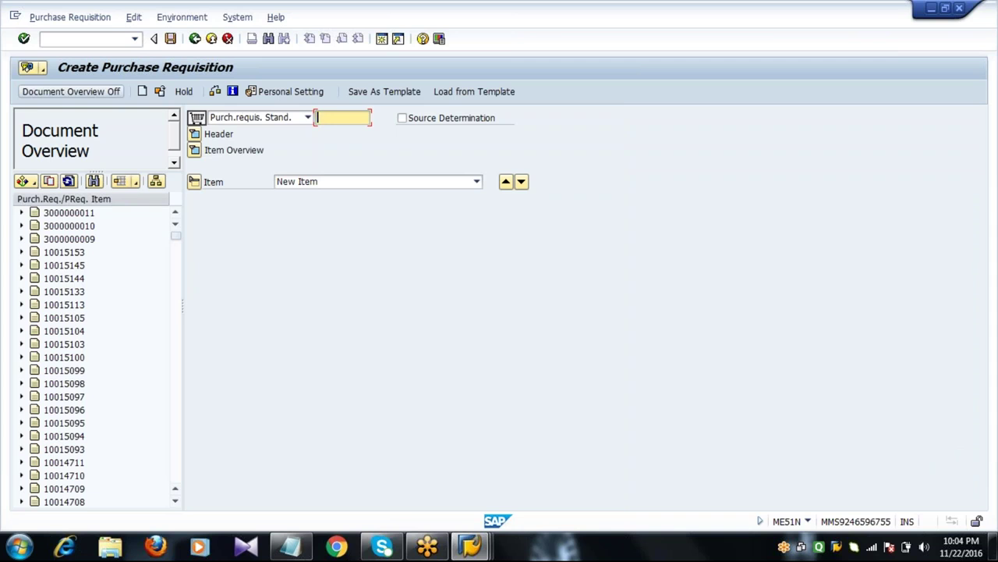
{"action": "left_click", "coordinate": [78, 217]}
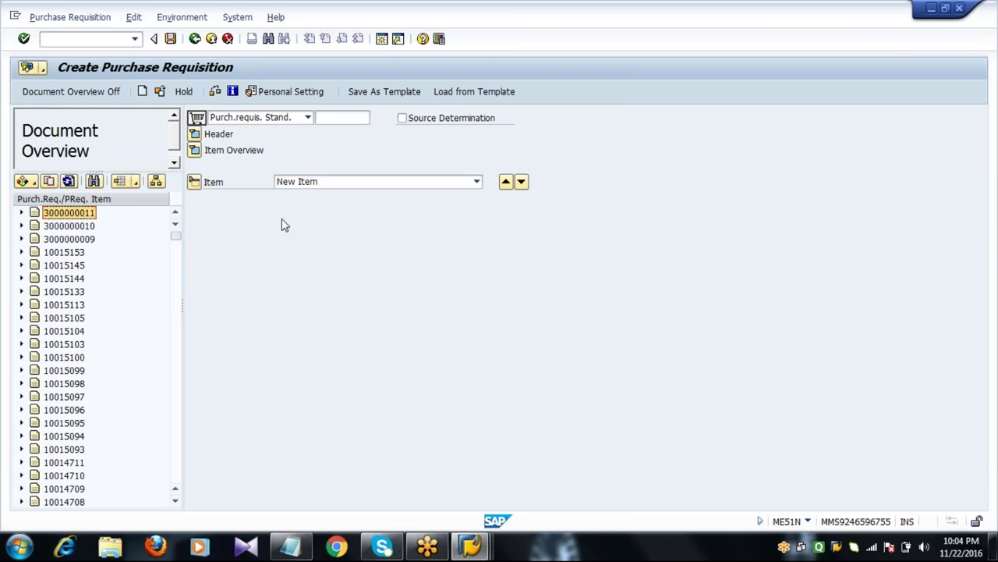
- Look through the listed purchase requisitions in the document overview, from the first entry down to the last one
{"action": "key", "text": "Down"}
{"action": "key", "text": "Down"}
{"action": "key", "text": "Down"}
{"action": "key", "text": "Down"}
{"action": "key", "text": "Down"}
{"action": "key", "text": "Down"}
{"action": "key", "text": "Down"}
{"action": "key", "text": "Down"}
{"action": "key", "text": "Down"}
{"action": "key", "text": "Down"}
{"action": "key", "text": "Down"}
{"action": "key", "text": "Down"}
{"action": "key", "text": "Down"}
{"action": "key", "text": "Down"}
{"action": "key", "text": "Down"}
{"action": "key", "text": "Down"}
{"action": "key", "text": "Down"}
{"action": "key", "text": "Down"}
{"action": "key", "text": "Down"}
{"action": "key", "text": "Down"}
{"action": "key", "text": "Down"}
{"action": "key", "text": "Down"}
{"action": "key", "text": "Down"}
{"action": "key", "text": "Down"}
{"action": "key", "text": "Down"}
{"action": "key", "text": "Down"}
{"action": "key", "text": "Down"}
{"action": "key", "text": "Down"}
{"action": "key", "text": "Down"}
{"action": "key", "text": "Down"}
{"action": "key", "text": "Down"}
{"action": "key", "text": "Down"}
{"action": "key", "text": "Down"}
{"action": "key", "text": "Down"}
{"action": "key", "text": "Down"}
{"action": "key", "text": "Down"}
{"action": "key", "text": "Down"}
{"action": "key", "text": "Down"}
{"action": "key", "text": "Down"}
{"action": "key", "text": "Down"}
{"action": "key", "text": "Down"}
{"action": "key", "text": "Down"}
{"action": "key", "text": "Down"}
{"action": "key", "text": "Down"}
{"action": "key", "text": "Down"}
{"action": "key", "text": "Down"}
{"action": "key", "text": "Down"}
{"action": "key", "text": "Down"}
{"action": "key", "text": "Down"}
{"action": "key", "text": "Down"}
{"action": "key", "text": "Down"}
{"action": "key", "text": "Down"}
{"action": "key", "text": "Down"}
{"action": "key", "text": "Down"}
{"action": "key", "text": "Down"}
{"action": "key", "text": "Down"}
{"action": "key", "text": "Down"}
{"action": "key", "text": "Down"}
{"action": "key", "text": "Down"}
{"action": "key", "text": "Down"}
{"action": "key", "text": "Down"}
{"action": "key", "text": "Down"}
{"action": "key", "text": "Down"}
{"action": "key", "text": "Down"}
{"action": "key", "text": "Down"}
{"action": "key", "text": "Down"}
{"action": "key", "text": "Down"}
{"action": "key", "text": "Down"}
{"action": "key", "text": "Down"}
{"action": "key", "text": "Down"}
{"action": "key", "text": "Down"}
{"action": "key", "text": "Down"}
{"action": "key", "text": "Down"}
{"action": "key", "text": "Down"}
{"action": "key", "text": "Down"}
{"action": "key", "text": "Down"}
{"action": "key", "text": "Down"}
{"action": "key", "text": "Down"}
{"action": "key", "text": "Down"}
{"action": "key", "text": "Down"}
{"action": "key", "text": "Down"}
{"action": "key", "text": "Down"}
{"action": "key", "text": "Down"}
{"action": "key", "text": "Down"}
{"action": "key", "text": "Down"}
{"action": "key", "text": "Down"}
{"action": "key", "text": "Down"}
{"action": "key", "text": "Down"}
{"action": "key", "text": "Down"}
{"action": "key", "text": "Down"}
{"action": "key", "text": "Down"}
{"action": "key", "text": "Down"}
{"action": "key", "text": "Down"}
{"action": "key", "text": "Down"}
{"action": "key", "text": "Down"}
{"action": "key", "text": "Down"}
{"action": "key", "text": "Down"}
{"action": "key", "text": "Down"}
{"action": "key", "text": "Down"}
{"action": "key", "text": "Down"}
{"action": "key", "text": "Down"}
{"action": "key", "text": "Down"}
{"action": "key", "text": "Down"}
{"action": "key", "text": "Down"}
{"action": "key", "text": "Down"}
{"action": "key", "text": "Down"}
{"action": "key", "text": "Down"}
{"action": "key", "text": "Down"}
{"action": "key", "text": "Down"}
{"action": "key", "text": "Down"}
{"action": "key", "text": "Down"}
{"action": "key", "text": "Down"}
{"action": "key", "text": "Down"}
{"action": "key", "text": "Down"}
{"action": "key", "text": "Down"}
{"action": "key", "text": "Down"}
{"action": "key", "text": "Down"}
{"action": "key", "text": "Down"}
{"action": "key", "text": "Down"}
{"action": "key", "text": "Down"}
{"action": "key", "text": "Down"}
{"action": "key", "text": "Down"}
{"action": "key", "text": "Down"}
{"action": "key", "text": "Down"}
{"action": "key", "text": "Down"}
{"action": "key", "text": "Down"}
{"action": "key", "text": "Down"}
{"action": "key", "text": "Down"}
{"action": "key", "text": "Down"}
{"action": "key", "text": "Down"}
{"action": "key", "text": "Down"}
{"action": "key", "text": "Down"}
{"action": "key", "text": "Down"}
{"action": "key", "text": "Down"}
{"action": "key", "text": "Down"}
{"action": "key", "text": "Down"}
{"action": "key", "text": "Down"}
{"action": "key", "text": "Down"}
{"action": "key", "text": "Down"}
{"action": "key", "text": "Down"}
{"action": "key", "text": "Down"}
{"action": "key", "text": "Down"}
{"action": "key", "text": "Down"}
{"action": "key", "text": "Down"}
{"action": "key", "text": "Down"}
{"action": "key", "text": "Down"}
{"action": "key", "text": "Down"}
{"action": "key", "text": "Down"}
{"action": "key", "text": "Down"}
{"action": "key", "text": "Down"}
{"action": "key", "text": "Down"}
{"action": "key", "text": "Down"}
{"action": "key", "text": "Down"}
{"action": "key", "text": "Down"}
{"action": "key", "text": "Down"}
{"action": "key", "text": "Down"}
{"action": "key", "text": "Down"}
{"action": "key", "text": "Down"}
{"action": "key", "text": "Down"}
{"action": "key", "text": "Down"}
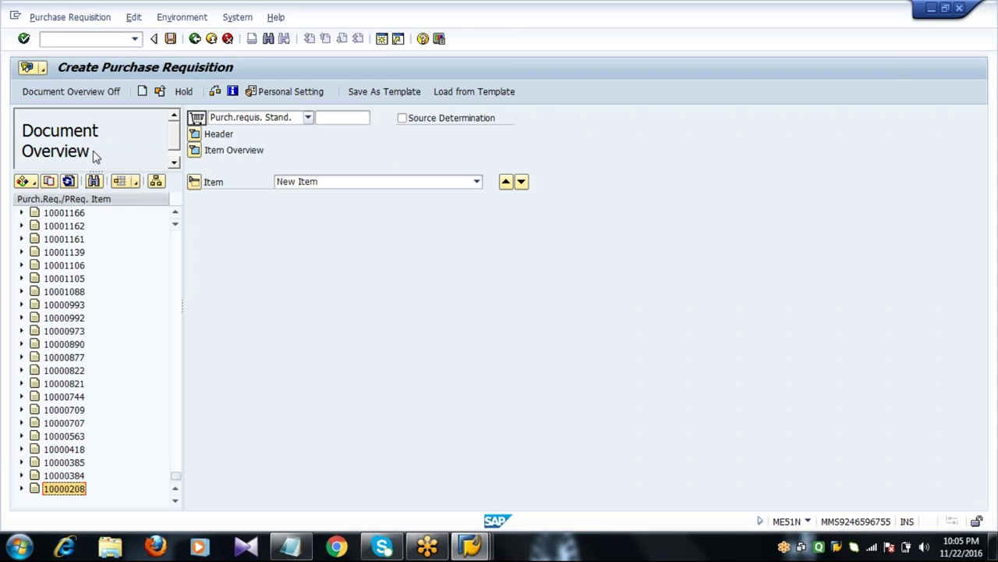
- Search the document overview for purchase requisitions with the selection criterion Plant set to 2011
{"action": "left_click", "coordinate": [31, 184]}
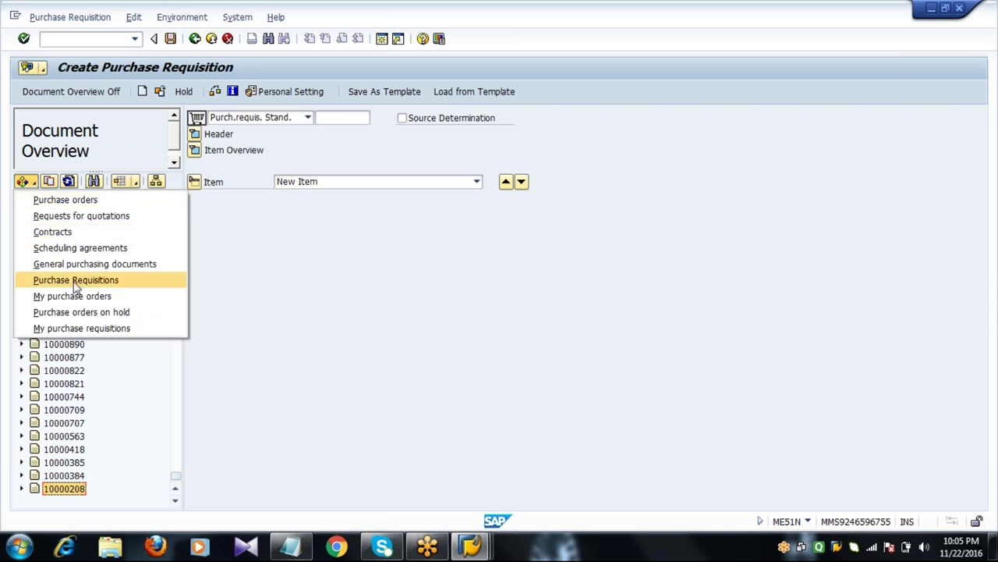
{"action": "left_click", "coordinate": [75, 282]}
{"action": "scroll", "coordinate": [92, 328], "scroll_direction": "down", "scroll_amount": 3}
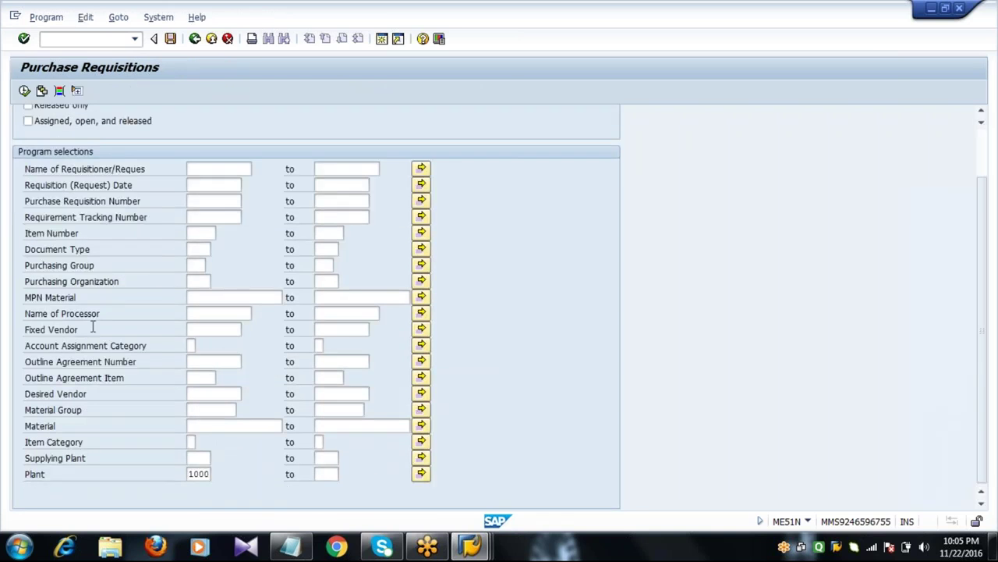
{"action": "left_click", "coordinate": [195, 473]}
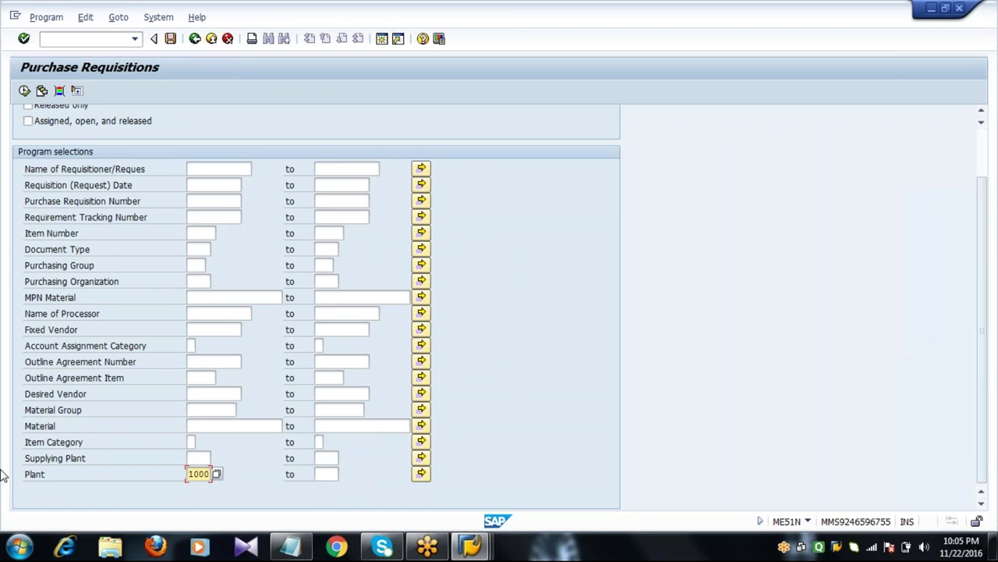
{"action": "key", "text": "Delete"}
{"action": "key", "text": "Delete"}
{"action": "key", "text": "Delete"}
{"action": "type", "text": "2011"}
{"action": "left_click", "coordinate": [24, 90]}
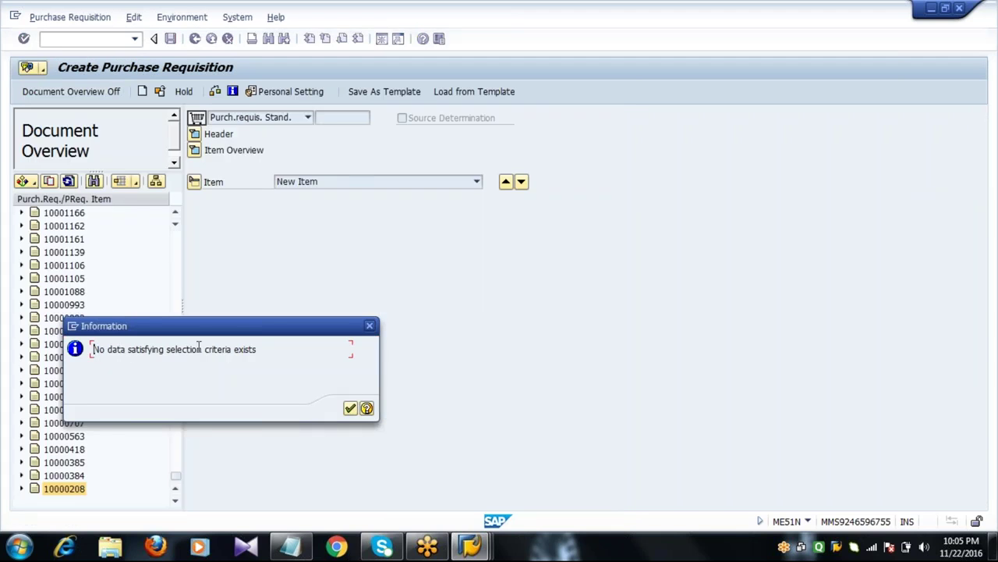
{"action": "left_click", "coordinate": [350, 409]}
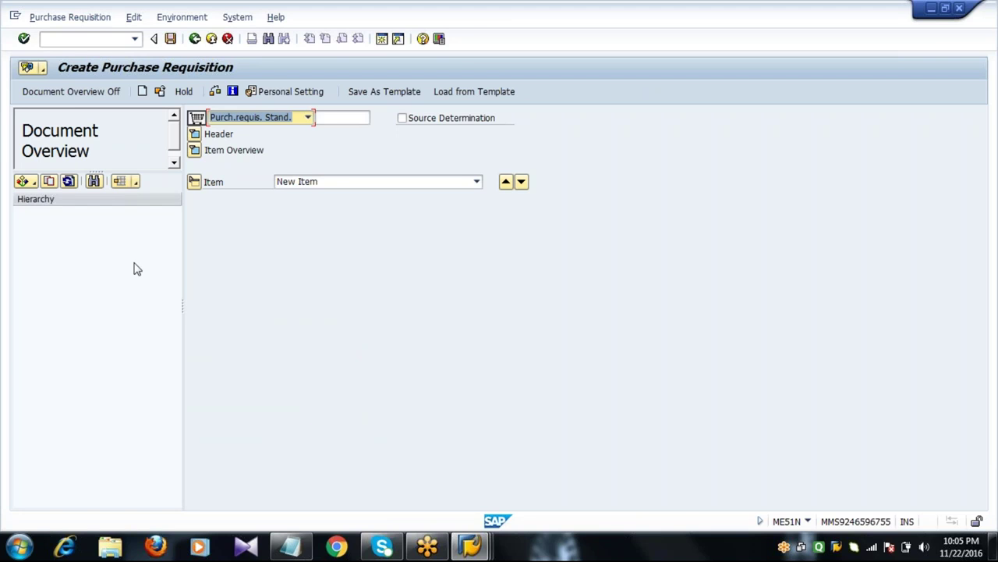
- Hide the document overview and enter the header note "NEEDFUL PACKING AND SHIPPING REQUIRED FOR THE MATERIALS AND GOODS"
{"action": "left_click", "coordinate": [60, 93]}
{"action": "left_click", "coordinate": [42, 134]}
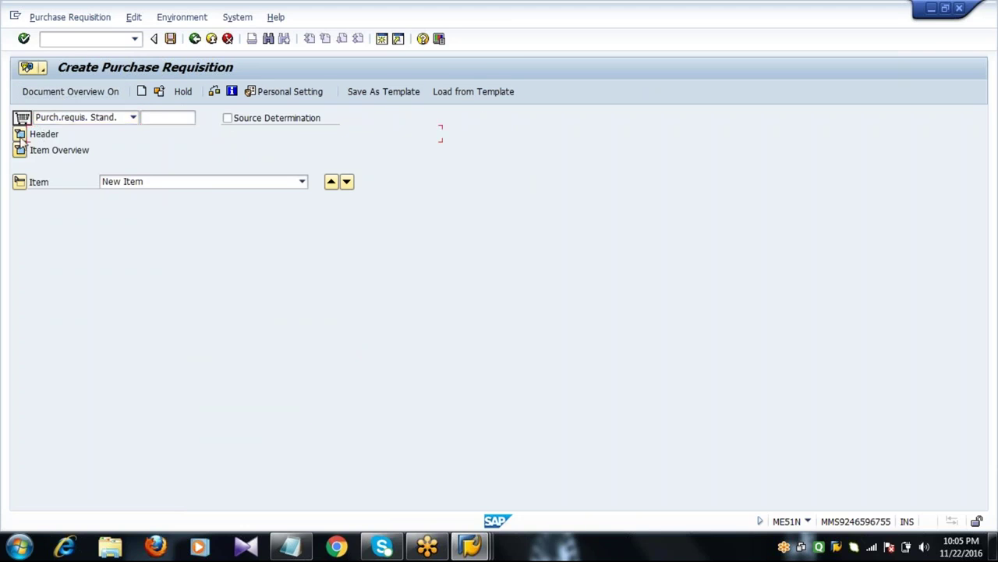
{"action": "left_click", "coordinate": [20, 134]}
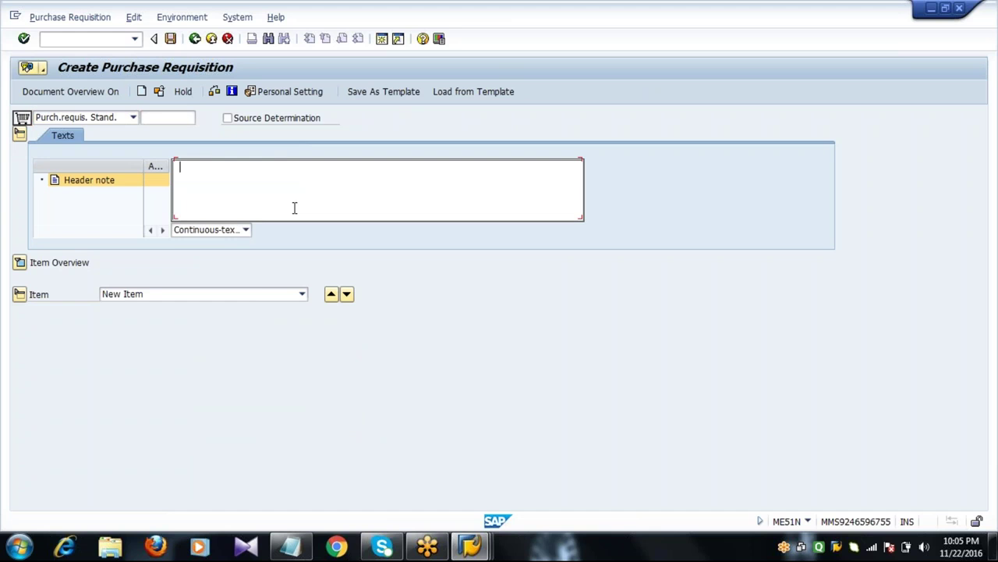
{"action": "type", "text": "NEEDFUL PACKING AND SHIPPING REQUIRED FOR THE MATERIALS AND GOODS"}
{"action": "key", "text": "Return"}
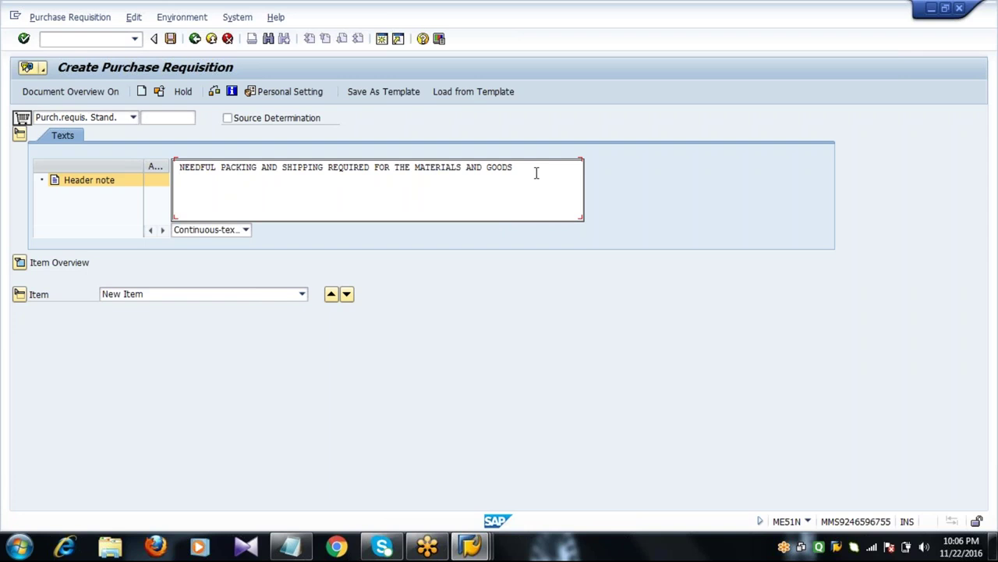
{"action": "key", "text": "Return"}
- Expand the item overview and collapse the header section of the requisition
{"action": "left_click", "coordinate": [21, 263]}
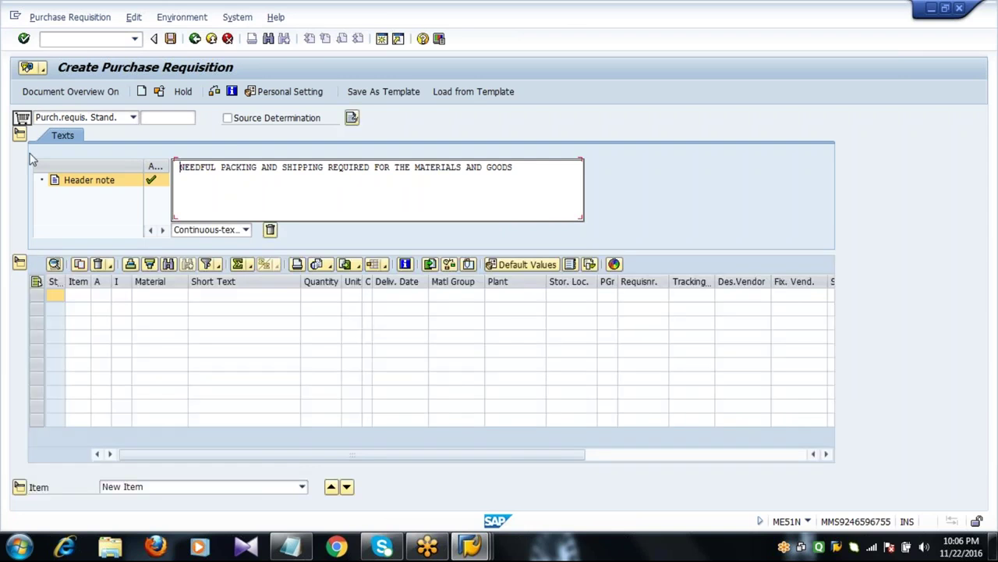
{"action": "left_click", "coordinate": [21, 134]}
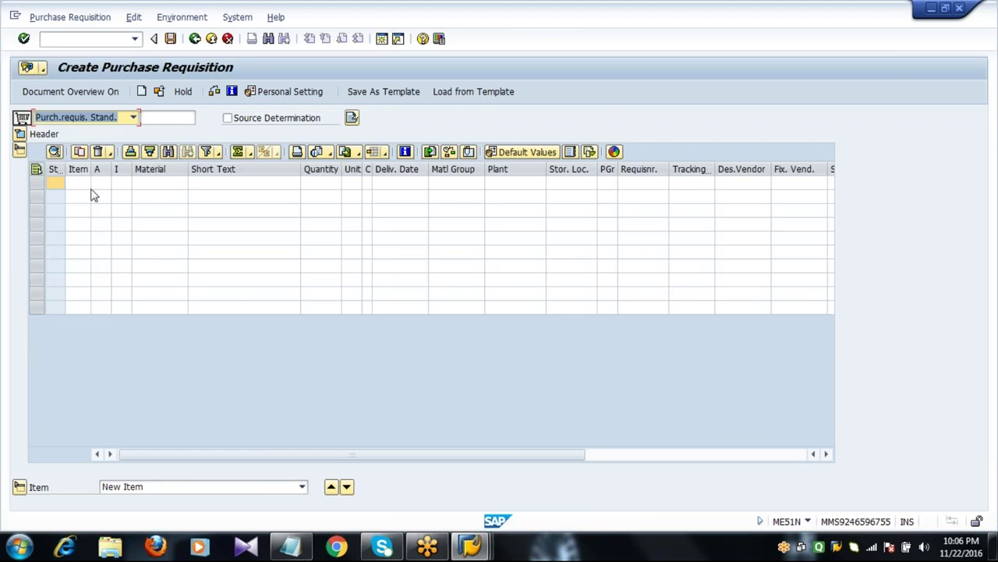
{"action": "left_click", "coordinate": [79, 185]}
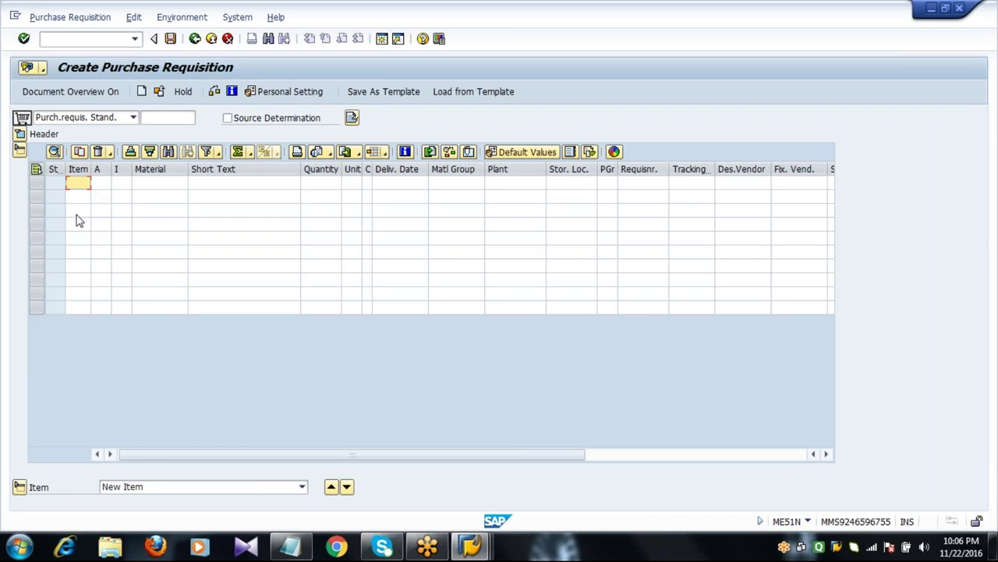
- Review the available account assignment categories for the first item, including Cost center, without choosing one
{"action": "left_click", "coordinate": [100, 184]}
{"action": "left_click", "coordinate": [105, 184]}
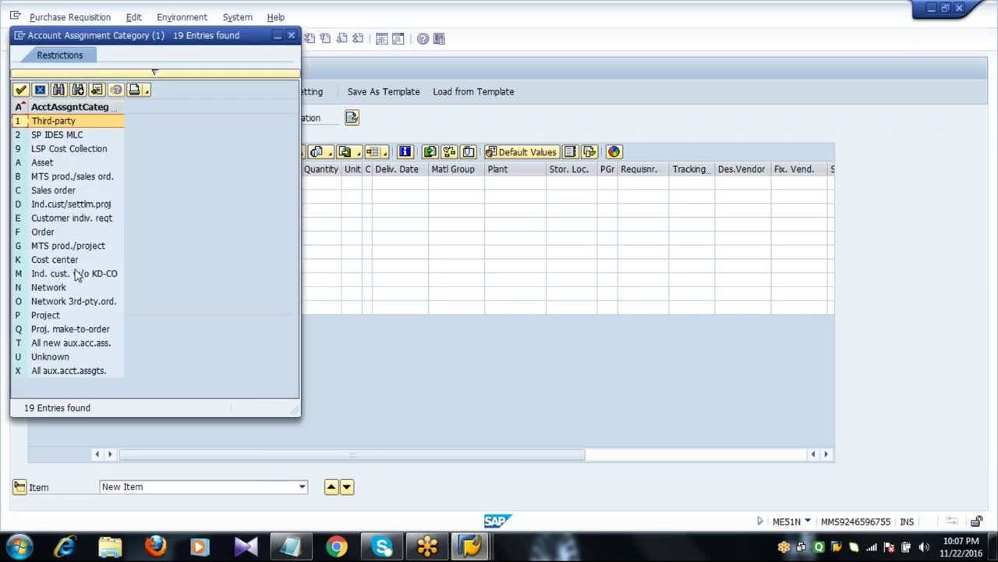
{"action": "left_click", "coordinate": [65, 264]}
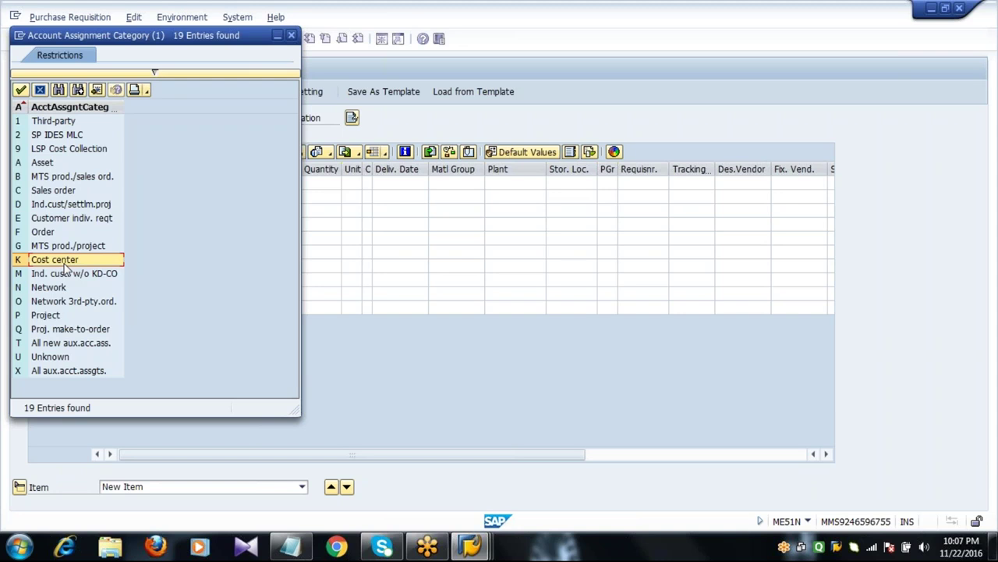
{"action": "left_click", "coordinate": [43, 92]}
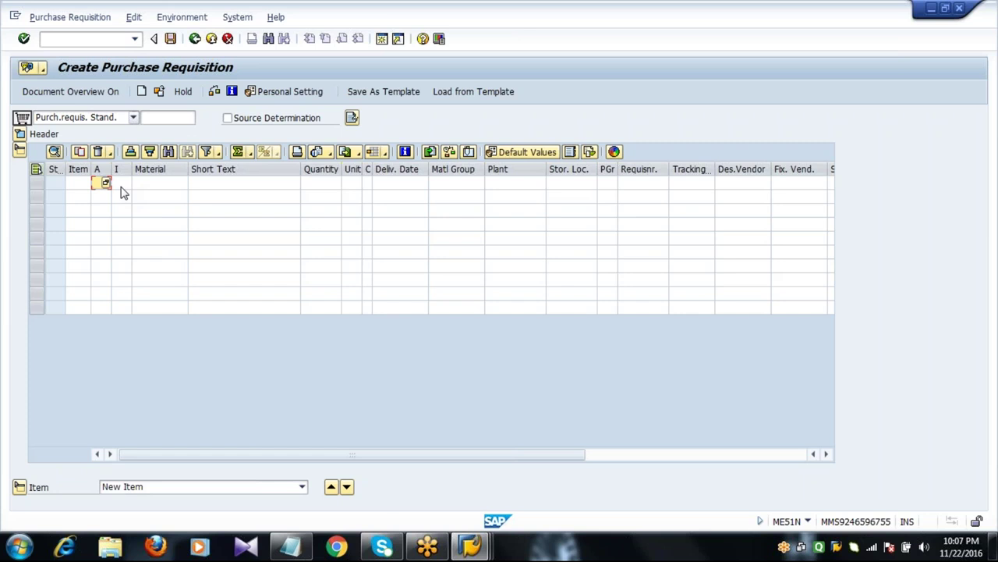
- Review the available item categories for the first item, from Standard through Service
{"action": "left_click", "coordinate": [122, 184]}
{"action": "left_click", "coordinate": [127, 183]}
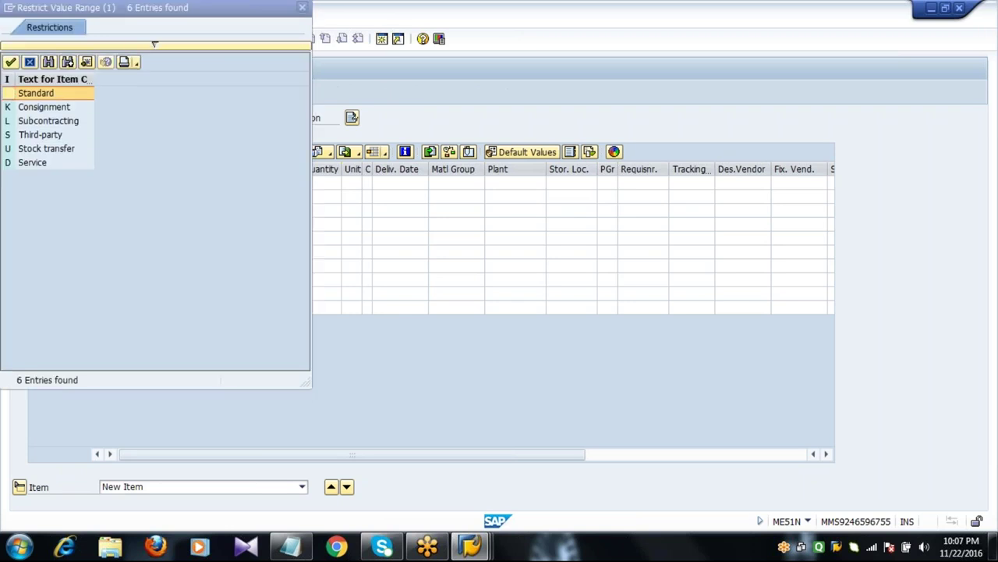
{"action": "left_click_drag", "start_coordinate": [129, 11], "coordinate": [220, 17]}
{"action": "key", "text": "Down"}
{"action": "key", "text": "Down"}
{"action": "key", "text": "Down"}
{"action": "key", "text": "Down"}
{"action": "key", "text": "Down"}
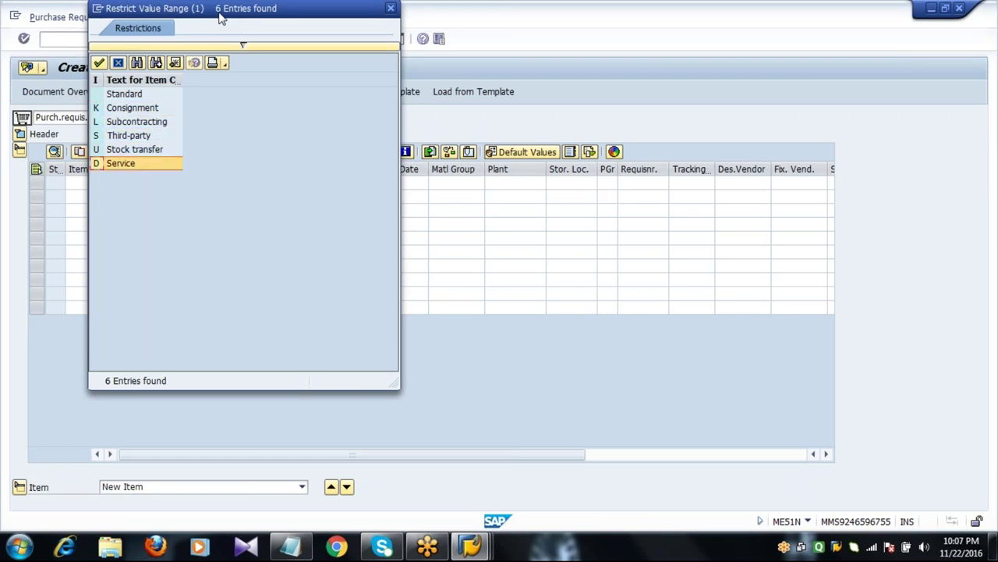
{"action": "key", "text": "Up"}
{"action": "key", "text": "Up"}
{"action": "key", "text": "Up"}
{"action": "key", "text": "Up"}
{"action": "key", "text": "Up"}
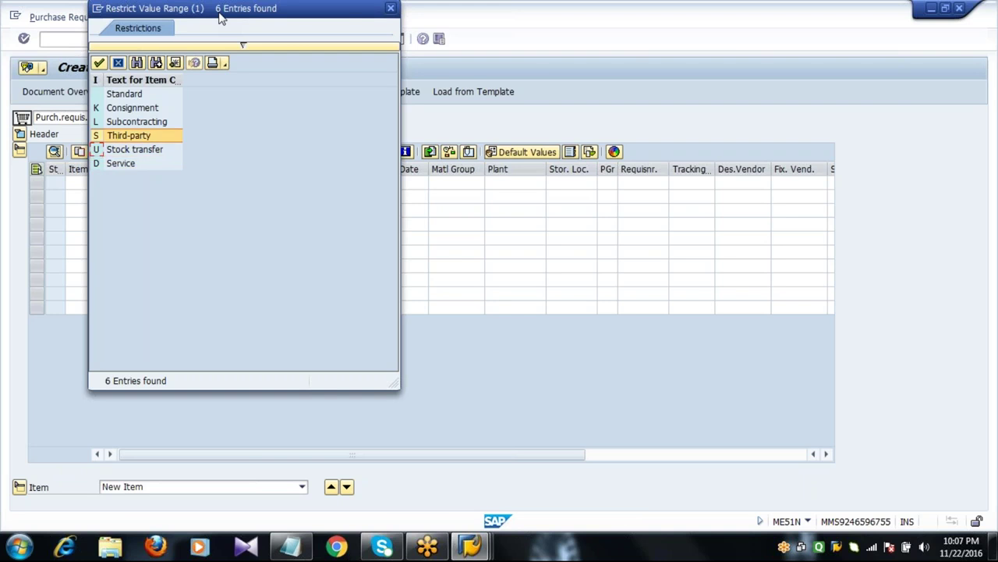
{"action": "key", "text": "Return"}
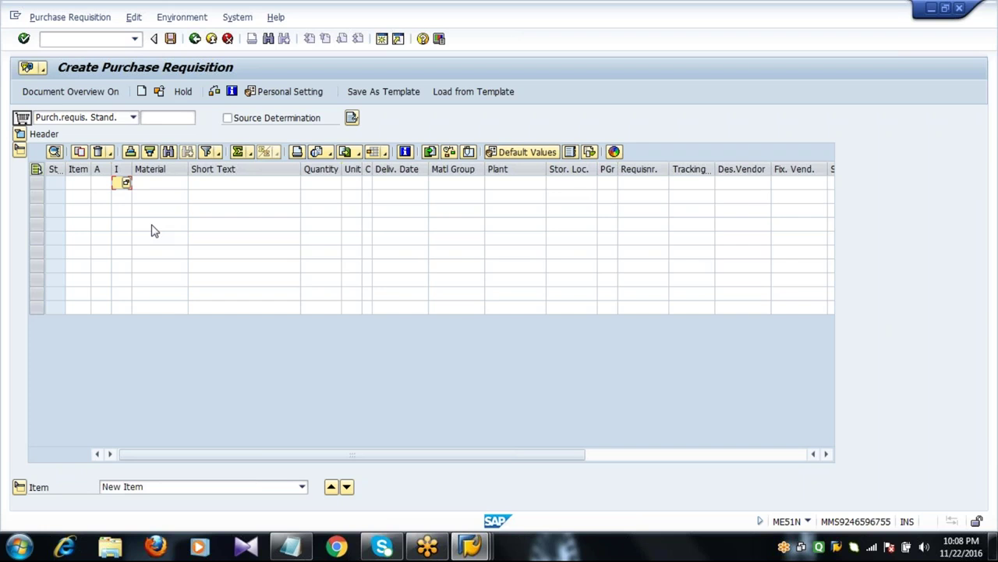
- Enter material 6051 with a quantity of 10 in the first item row
{"action": "left_click", "coordinate": [163, 184]}
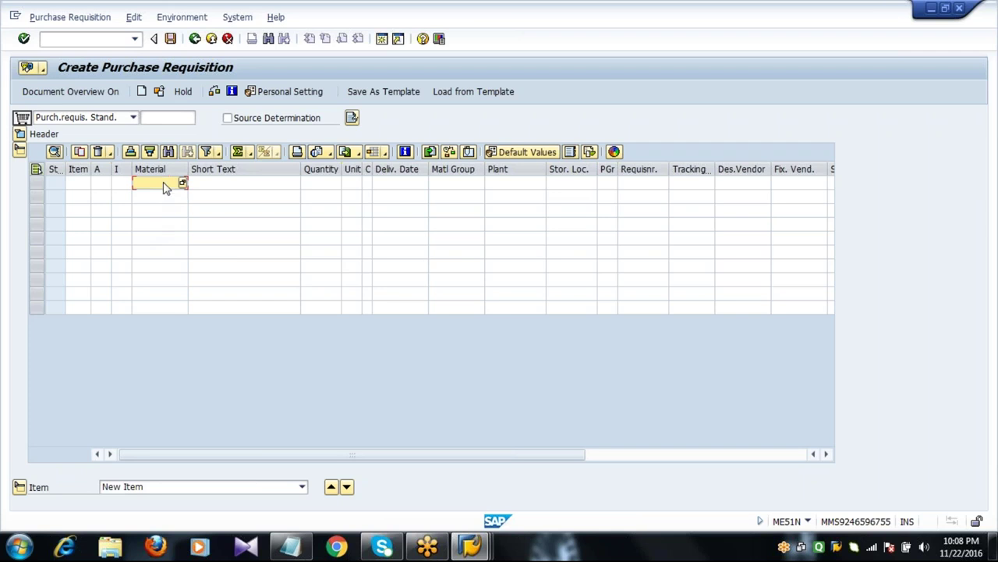
{"action": "type", "text": "6051"}
{"action": "left_click", "coordinate": [212, 187]}
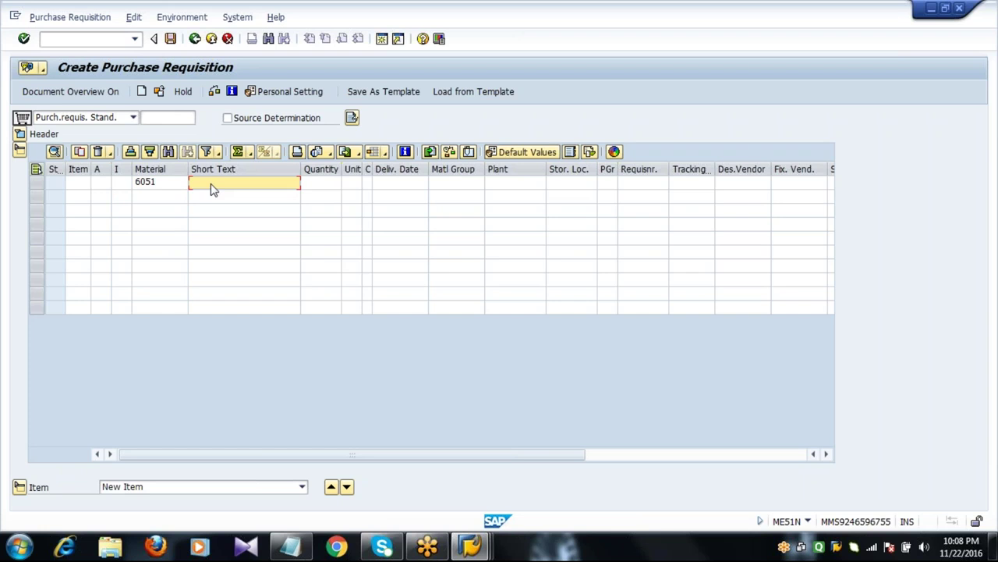
{"action": "left_click", "coordinate": [315, 188]}
{"action": "type", "text": "10"}
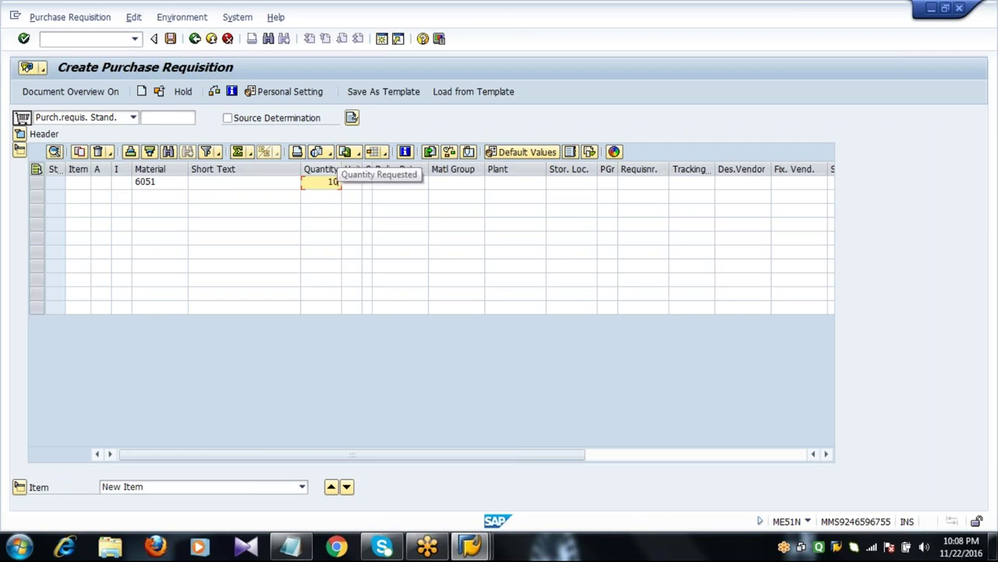
- Set the first item's delivery date to 22.11.2016
{"action": "left_click", "coordinate": [351, 186]}
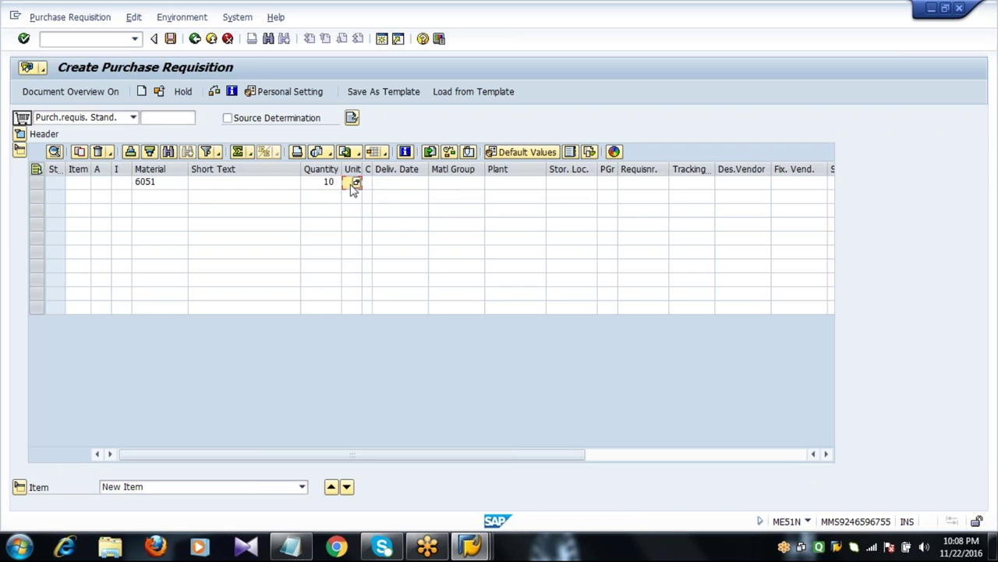
{"action": "left_click", "coordinate": [394, 187]}
{"action": "type", "text": "22"}
{"action": "type", "text": ".11.201"}
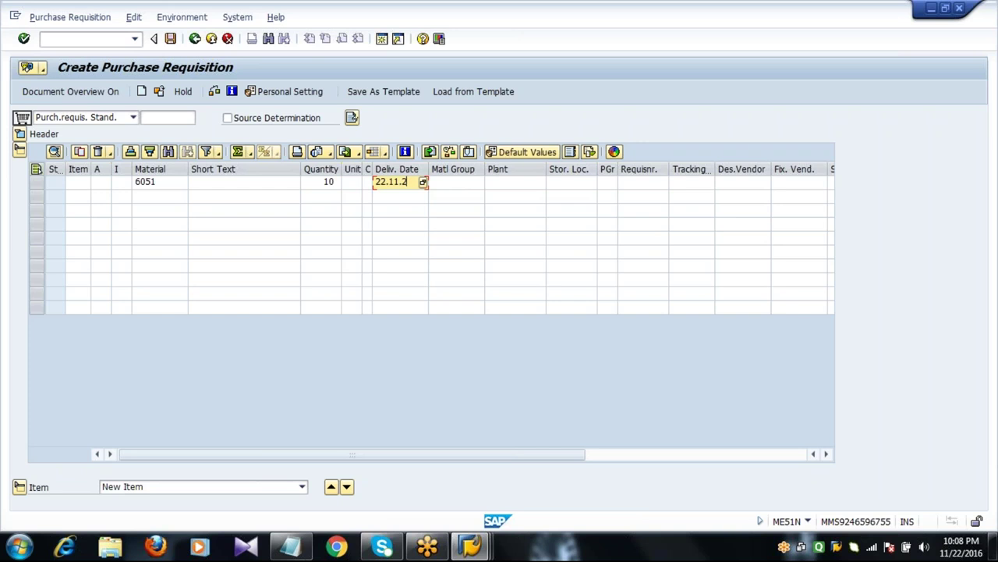
{"action": "type", "text": "6"}
- Assign the item to plant 2011, storage location 0001 and purchasing group 222
{"action": "key", "text": "Tab"}
{"action": "key", "text": "Tab"}
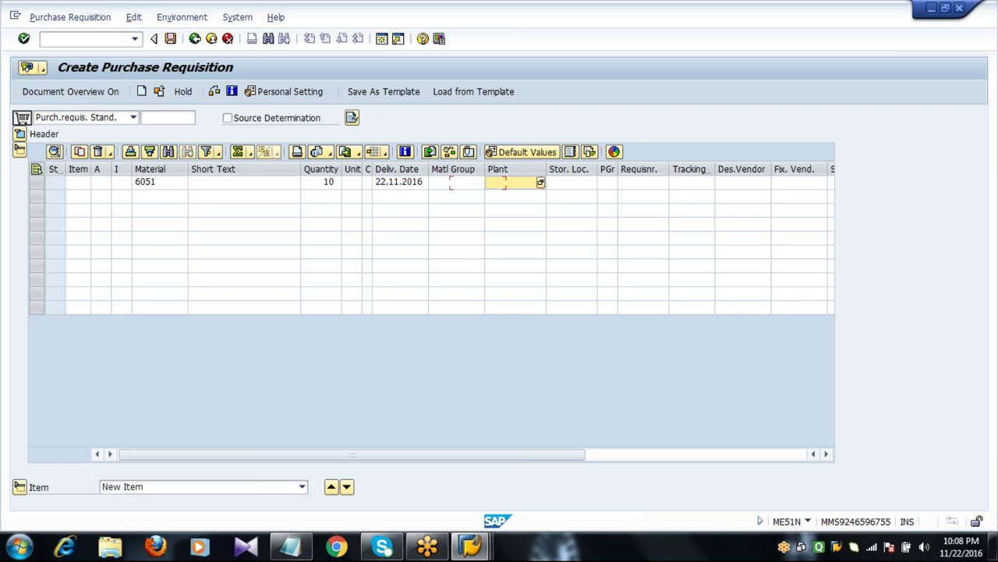
{"action": "type", "text": "2011"}
{"action": "key", "text": "Tab"}
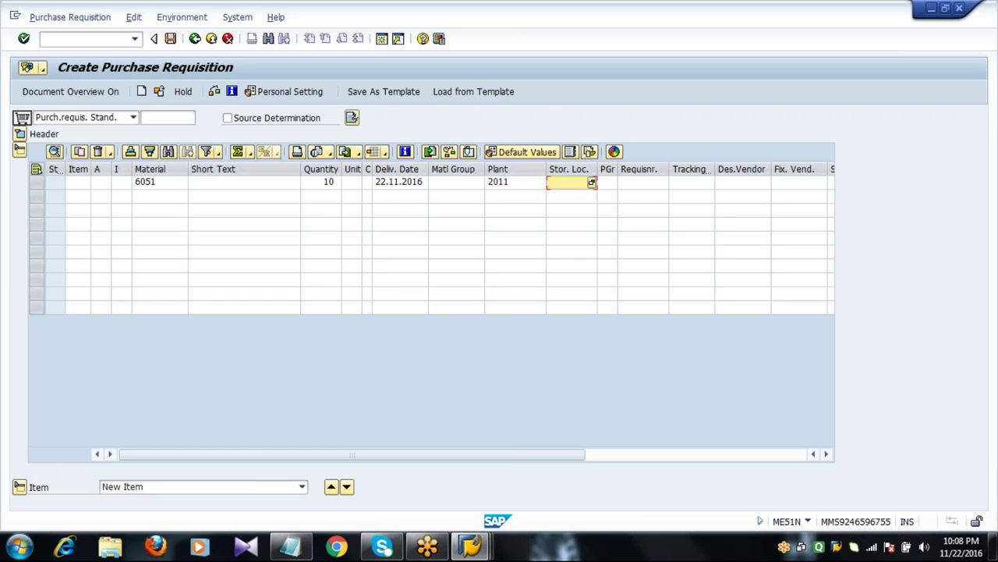
{"action": "type", "text": "0001"}
{"action": "key", "text": "Tab"}
{"action": "type", "text": "2"}
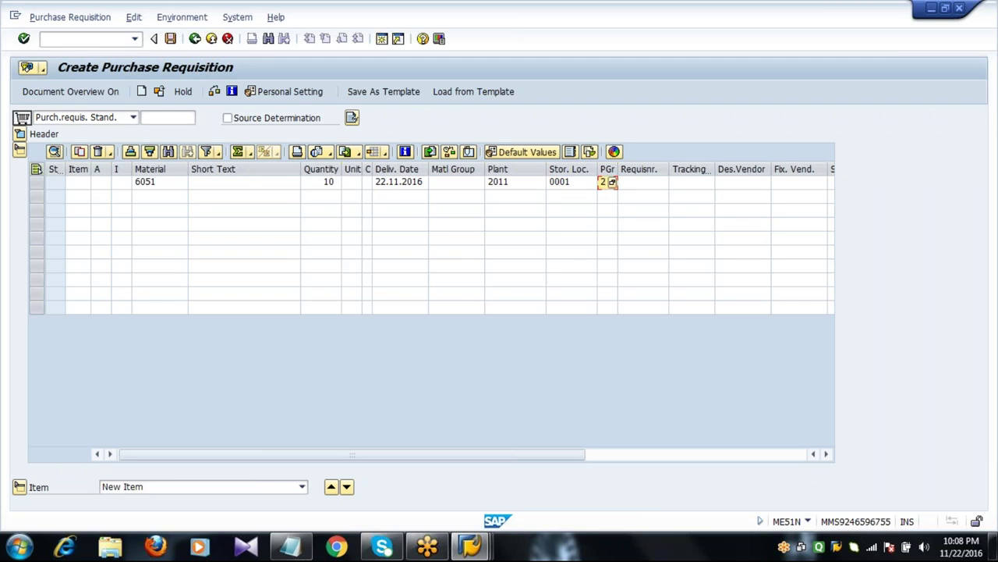
- Widen the requisitioner column in the item overview and enter the requisitioner's name for the item
{"action": "left_click", "coordinate": [827, 455]}
{"action": "left_click", "coordinate": [827, 455]}
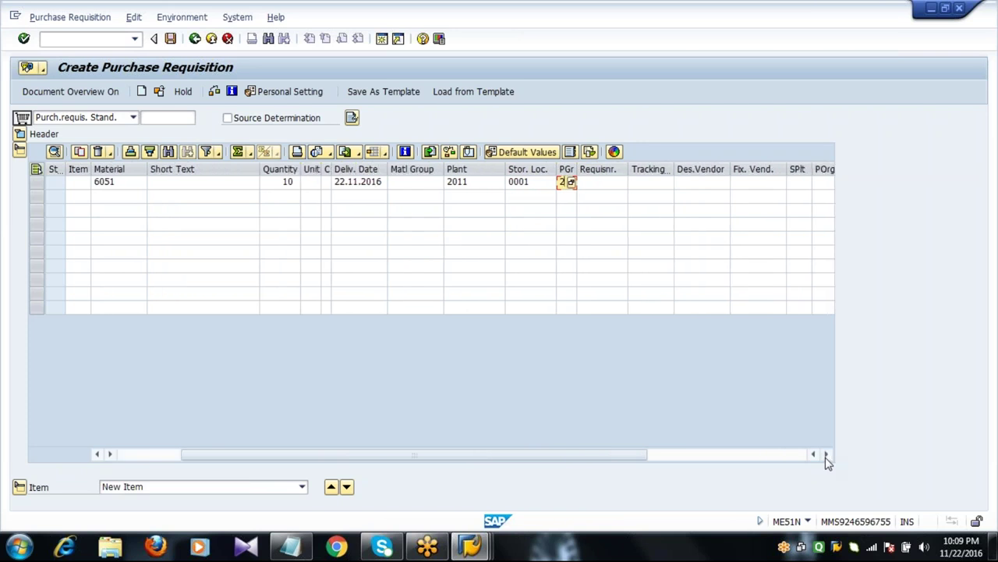
{"action": "left_click", "coordinate": [827, 454]}
{"action": "left_click", "coordinate": [827, 455]}
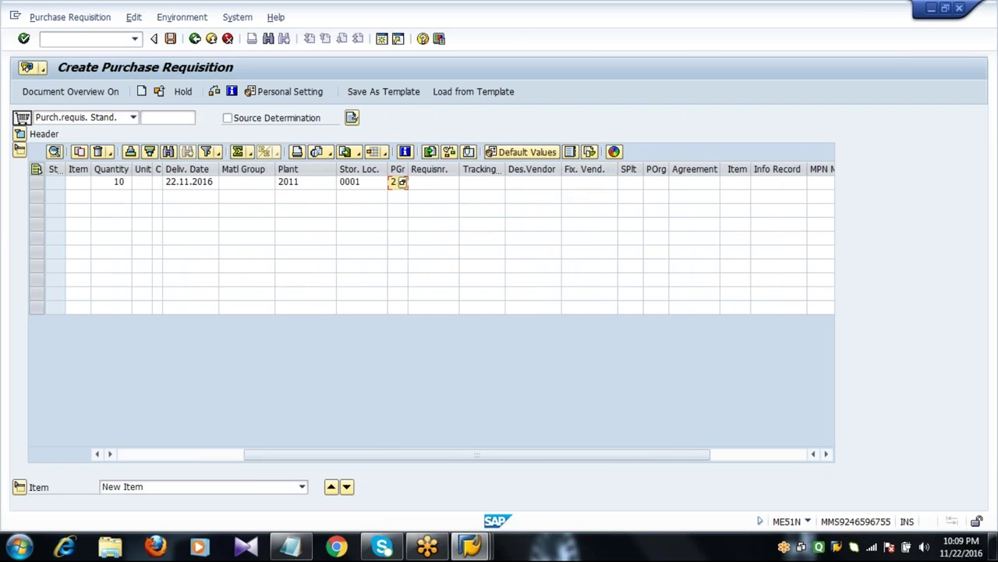
{"action": "left_click_drag", "start_coordinate": [459, 168], "coordinate": [483, 168]}
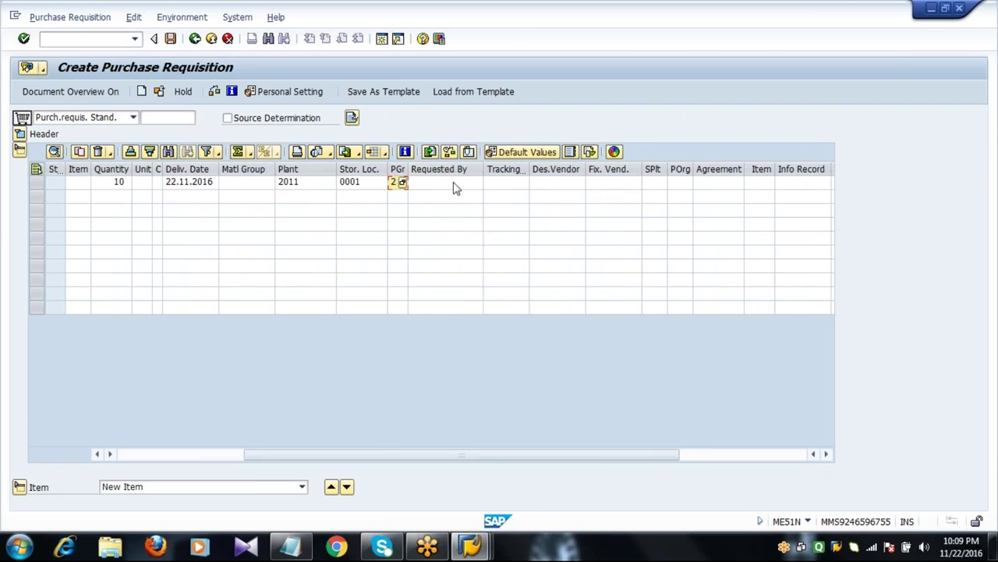
{"action": "left_click", "coordinate": [457, 187]}
{"action": "type", "text": "SH"}
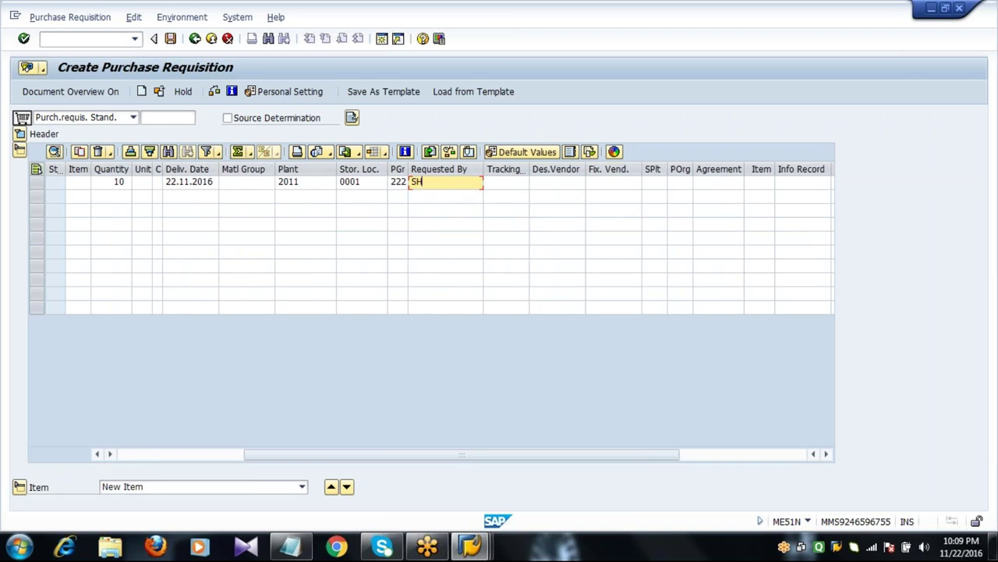
{"action": "type", "text": "EKAR"}
{"action": "key", "text": "Tab"}
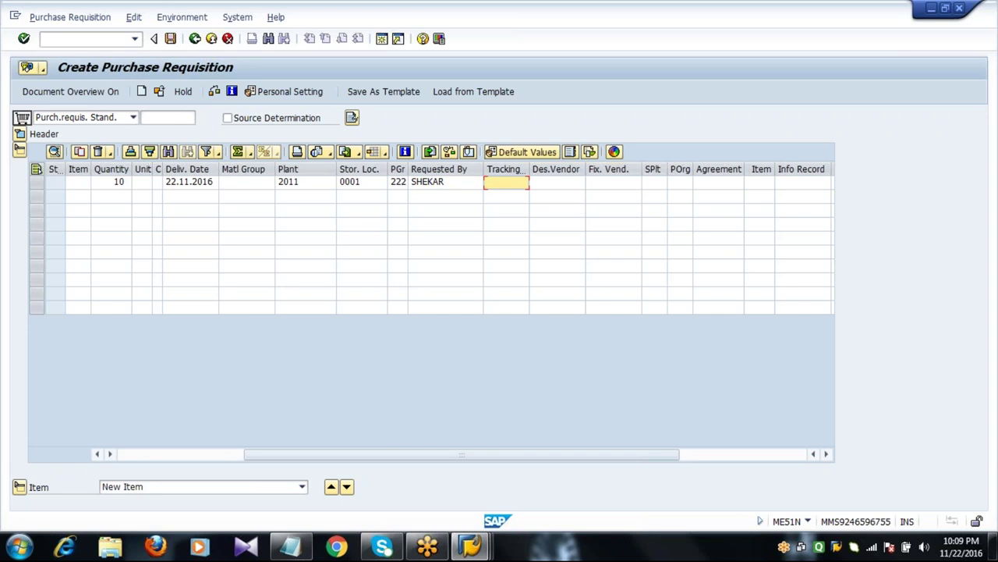
- Set the item's tracking number to 2 and its purchasing organization to 2011, and validate the item entry
{"action": "type", "text": "2"}
{"action": "left_click", "coordinate": [556, 182]}
{"action": "key", "text": "Tab"}
{"action": "key", "text": "Tab"}
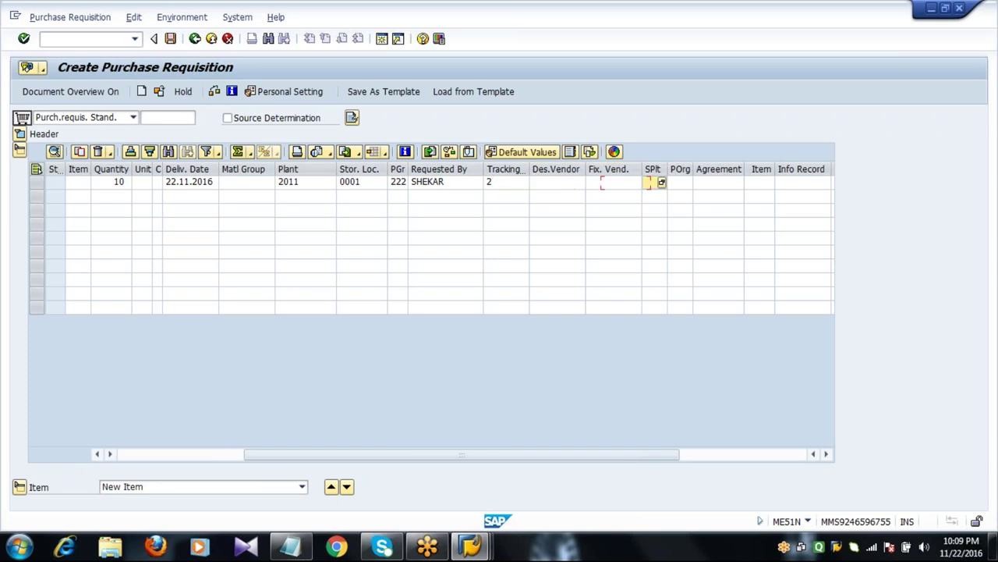
{"action": "type", "text": "0"}
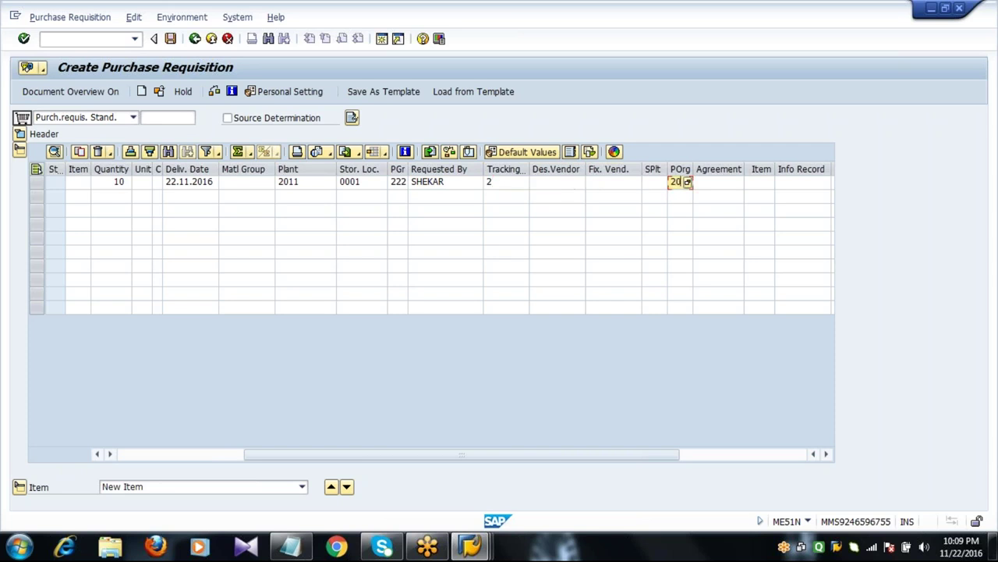
{"action": "type", "text": "111"}
{"action": "left_click", "coordinate": [134, 459]}
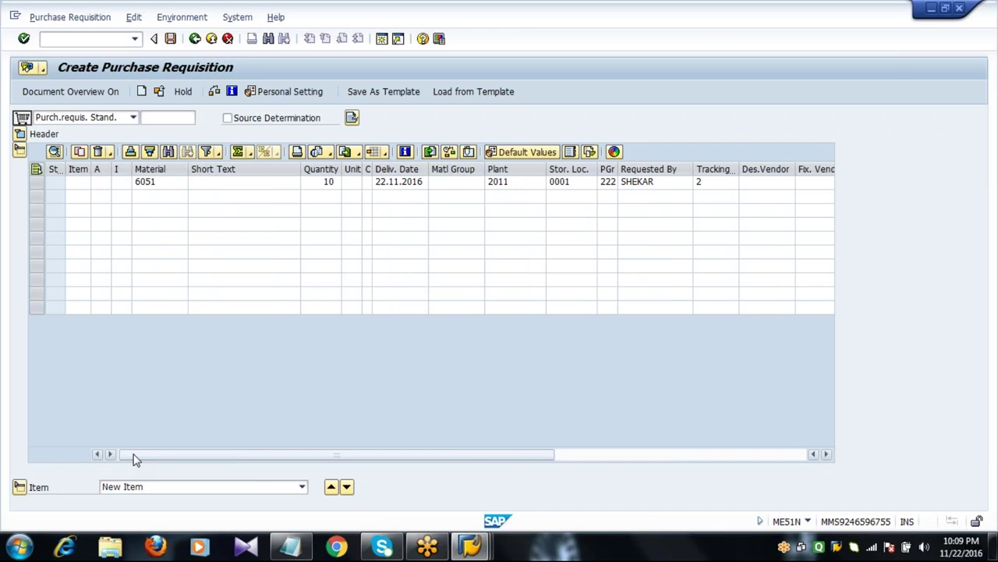
{"action": "key", "text": "Return"}
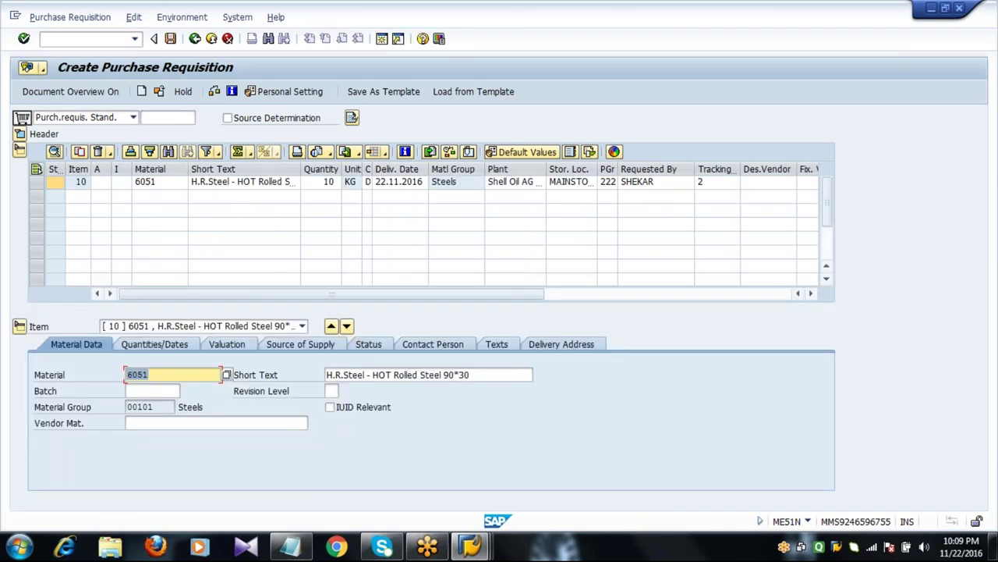
- Collapse the item overview and review the item's material number, short text, material group and batch fields
{"action": "left_click", "coordinate": [78, 195]}
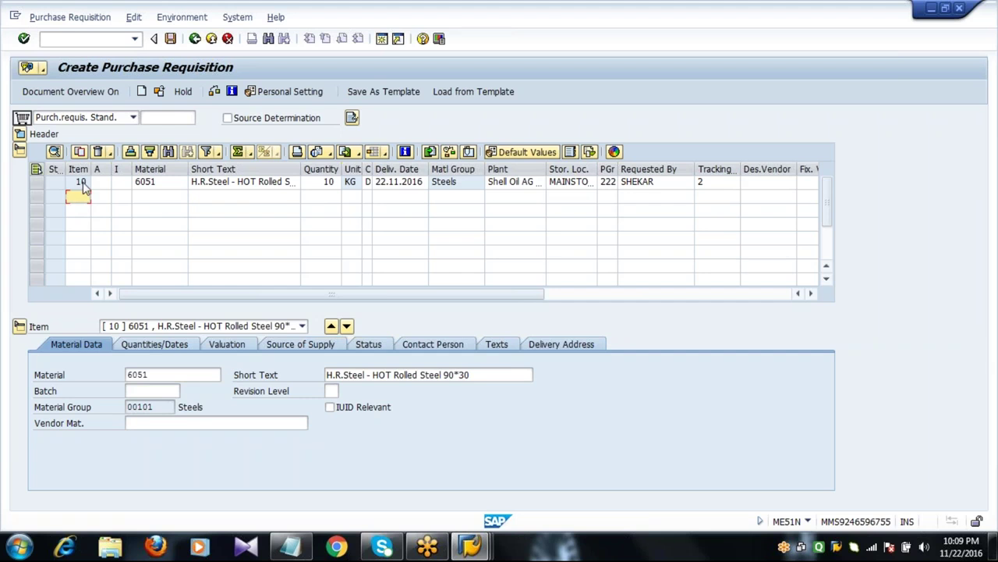
{"action": "left_click", "coordinate": [316, 186]}
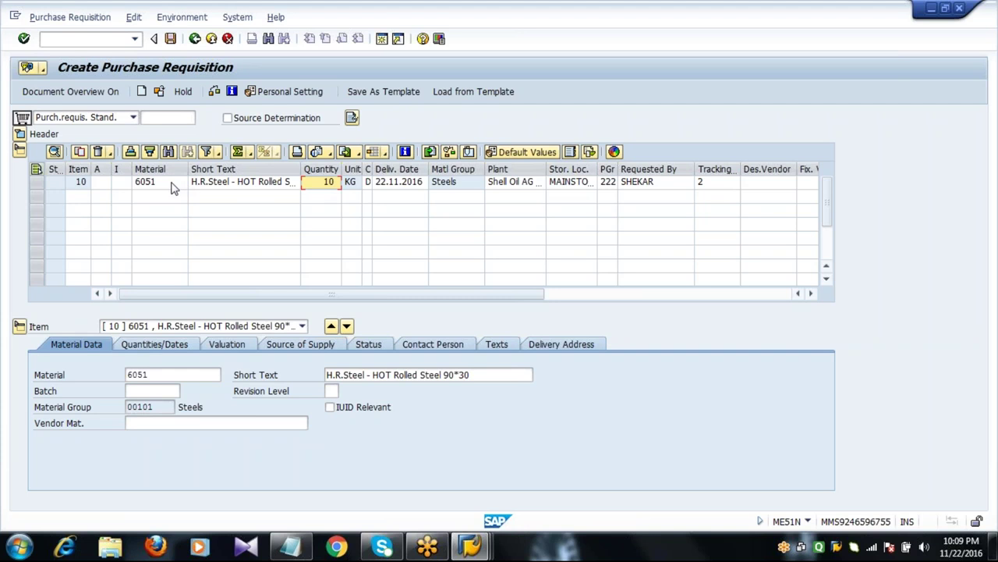
{"action": "left_click", "coordinate": [20, 151]}
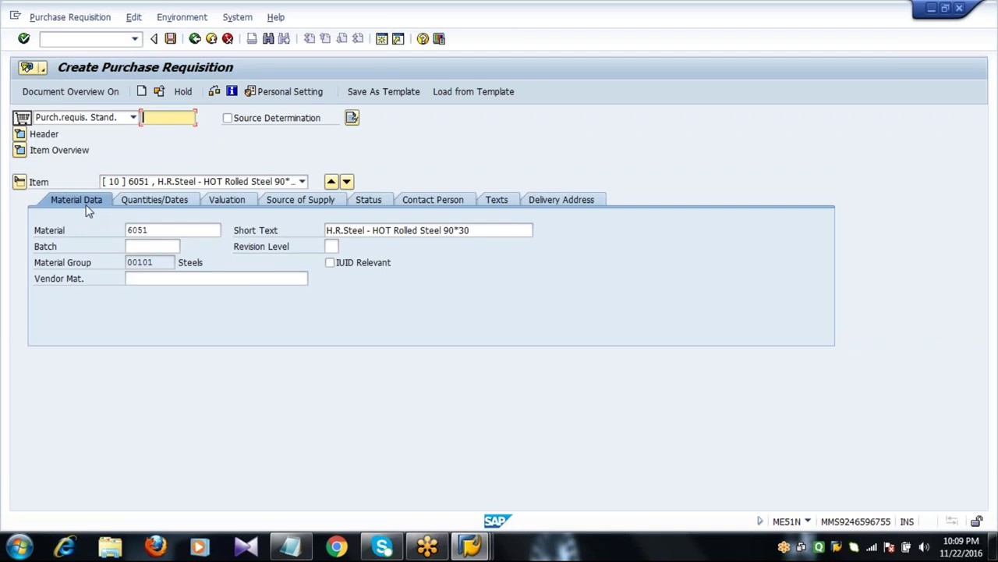
{"action": "left_click", "coordinate": [158, 231]}
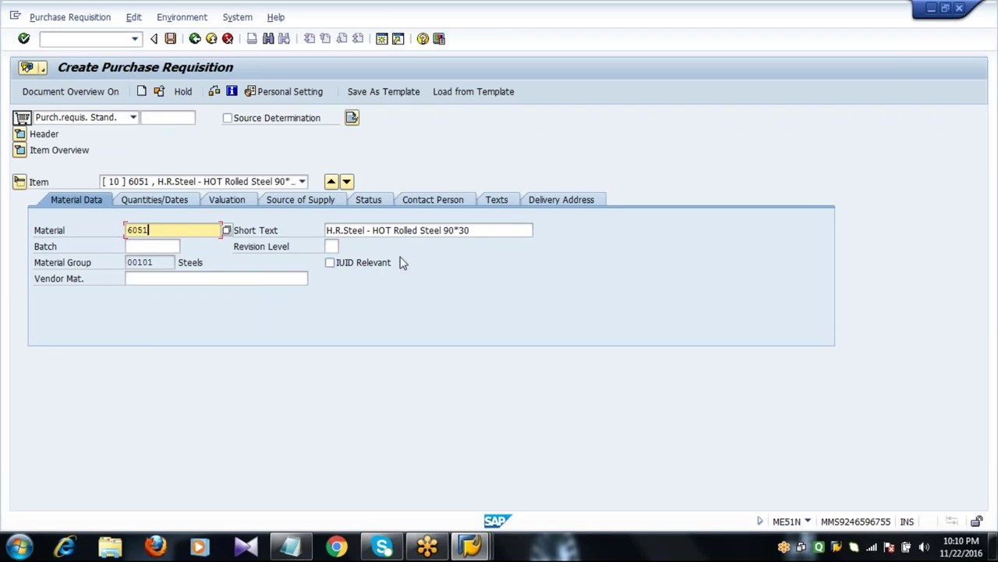
{"action": "left_click", "coordinate": [470, 230]}
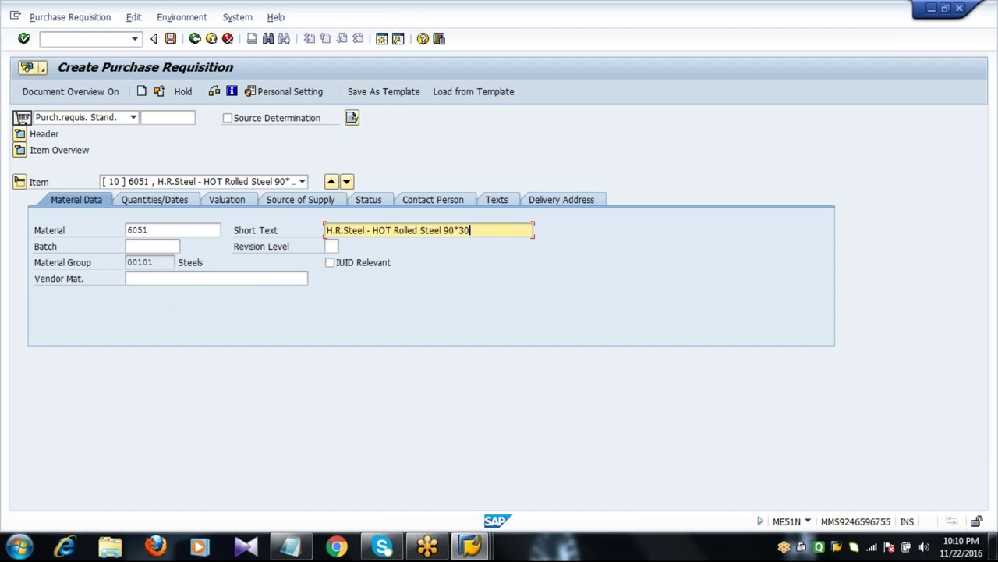
{"action": "left_click", "coordinate": [170, 262]}
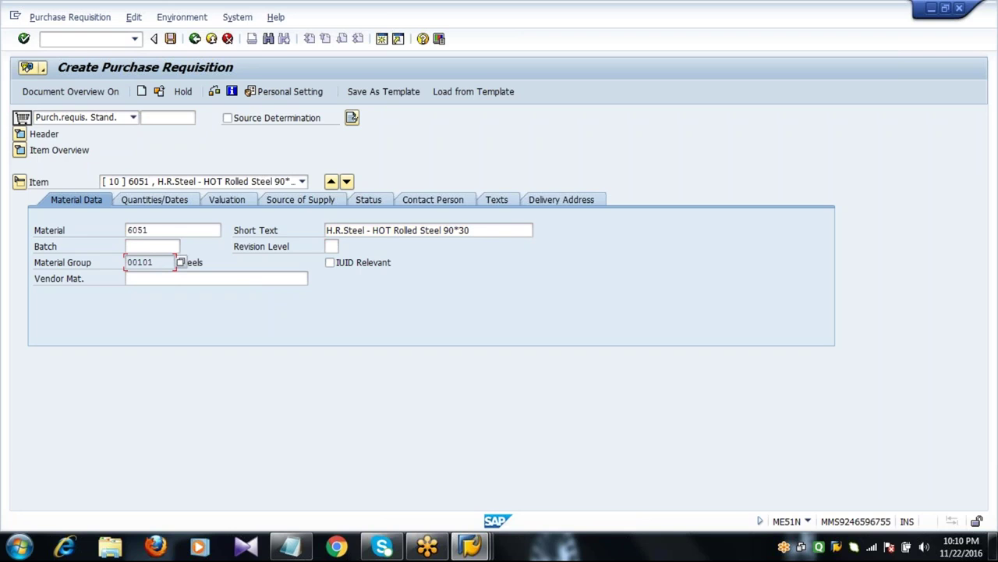
{"action": "left_click", "coordinate": [152, 246]}
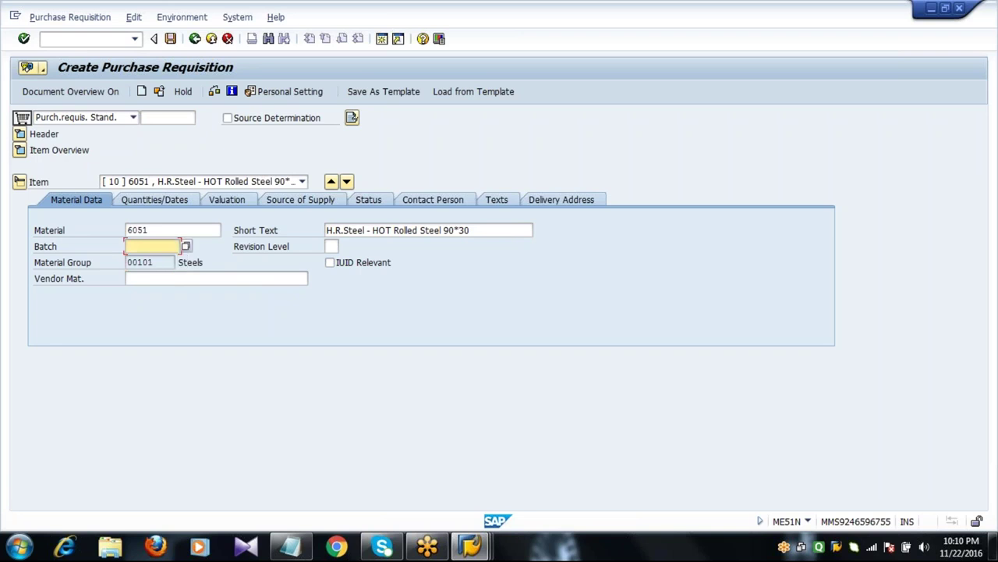
- Review the item's quantity, delivery date, planned delivery time and closed indicator in its quantities and dates data
{"action": "left_click", "coordinate": [145, 205]}
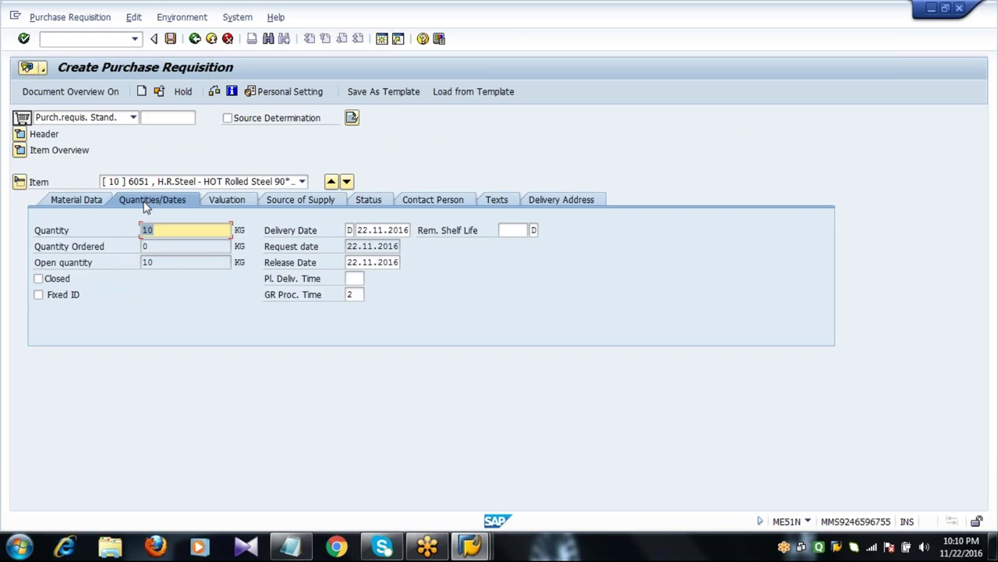
{"action": "left_click", "coordinate": [179, 234]}
{"action": "left_click", "coordinate": [388, 230]}
{"action": "key", "text": "Down"}
{"action": "key", "text": "Down"}
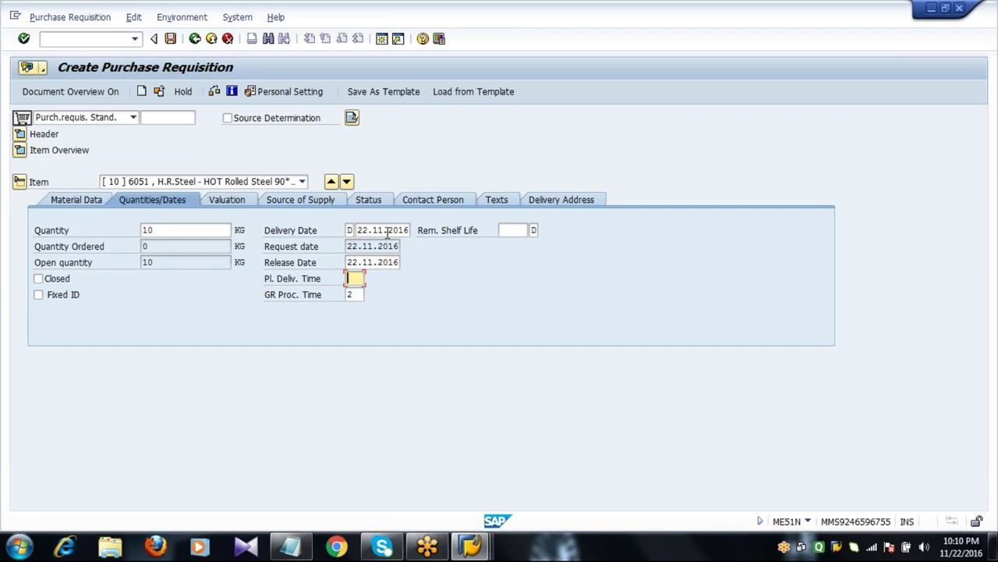
{"action": "left_click", "coordinate": [56, 282]}
{"action": "left_click", "coordinate": [55, 286]}
- Review the item's valuation price and price unit, and switch the invoice receipt indicator off and on again
{"action": "left_click", "coordinate": [225, 200]}
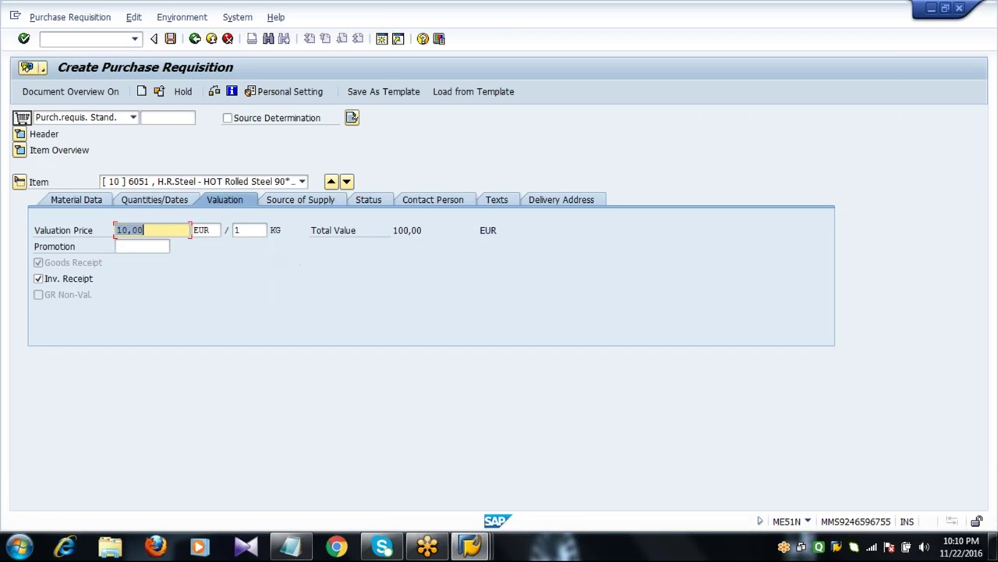
{"action": "left_click", "coordinate": [250, 230]}
{"action": "left_click", "coordinate": [166, 231]}
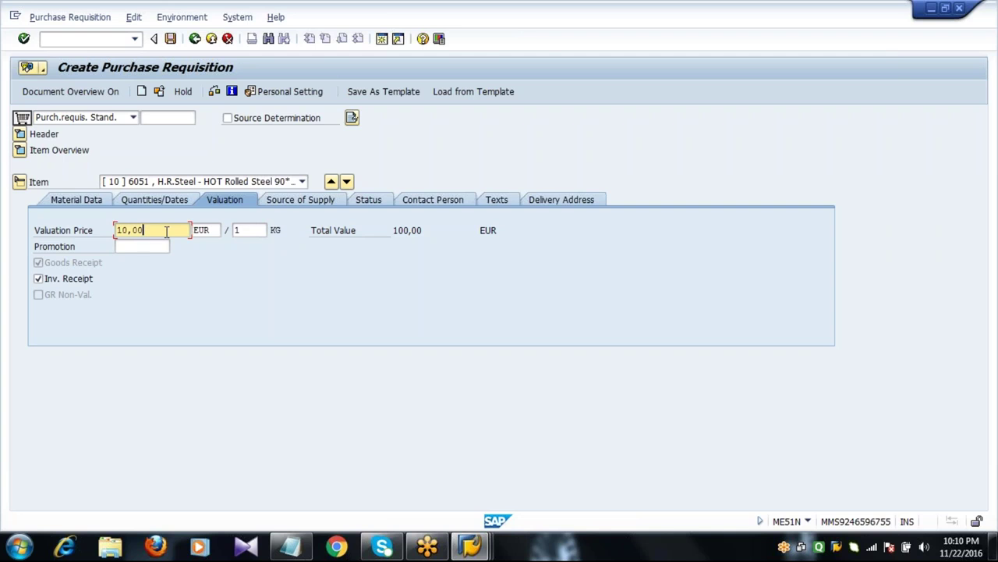
{"action": "left_click", "coordinate": [65, 281]}
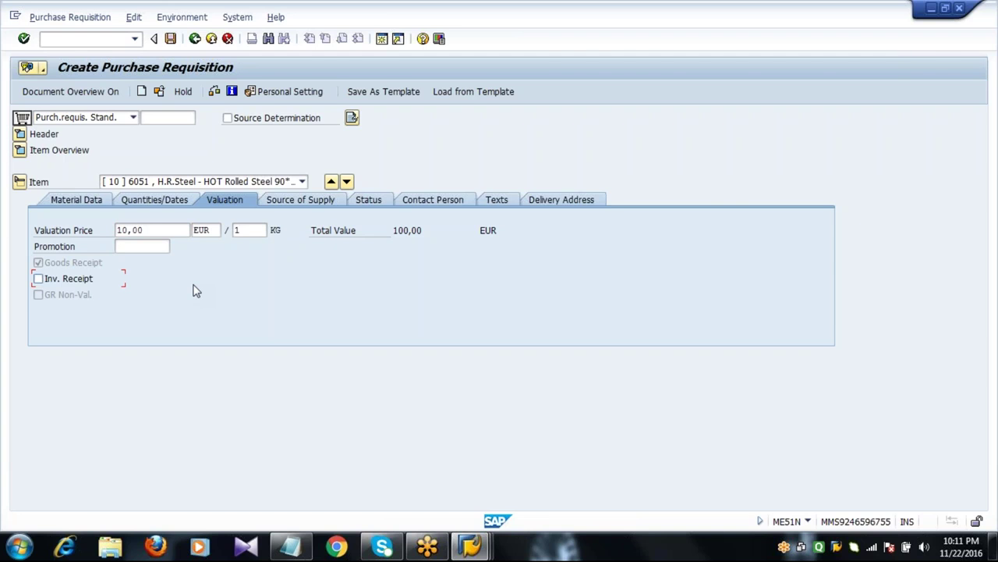
{"action": "left_click", "coordinate": [70, 285]}
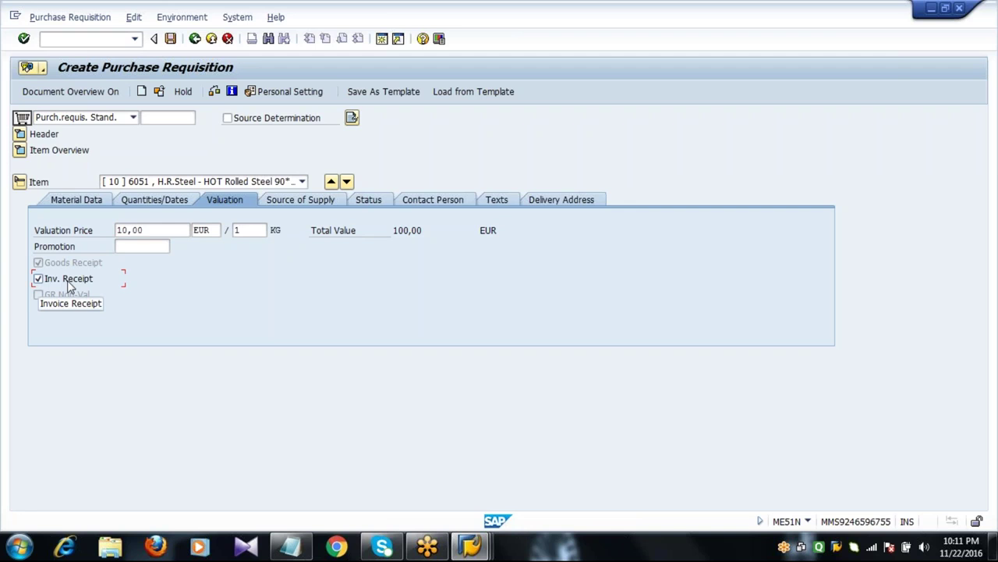
- Review the item's source of supply fields, from agreement down to desired vendor, including the fixed vendor
{"action": "left_click", "coordinate": [298, 201]}
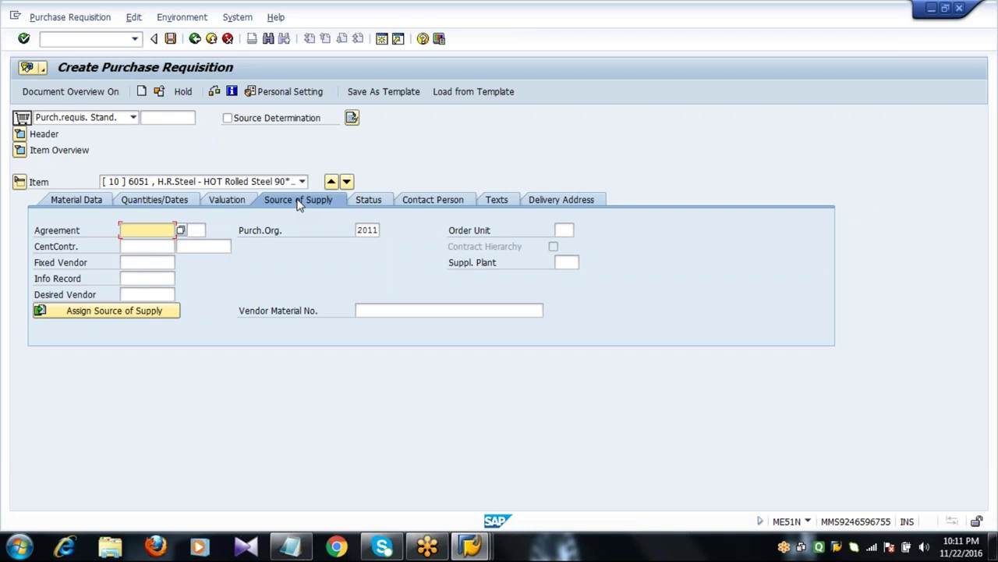
{"action": "key", "text": "Down"}
{"action": "key", "text": "Down"}
{"action": "key", "text": "Down"}
{"action": "key", "text": "Down"}
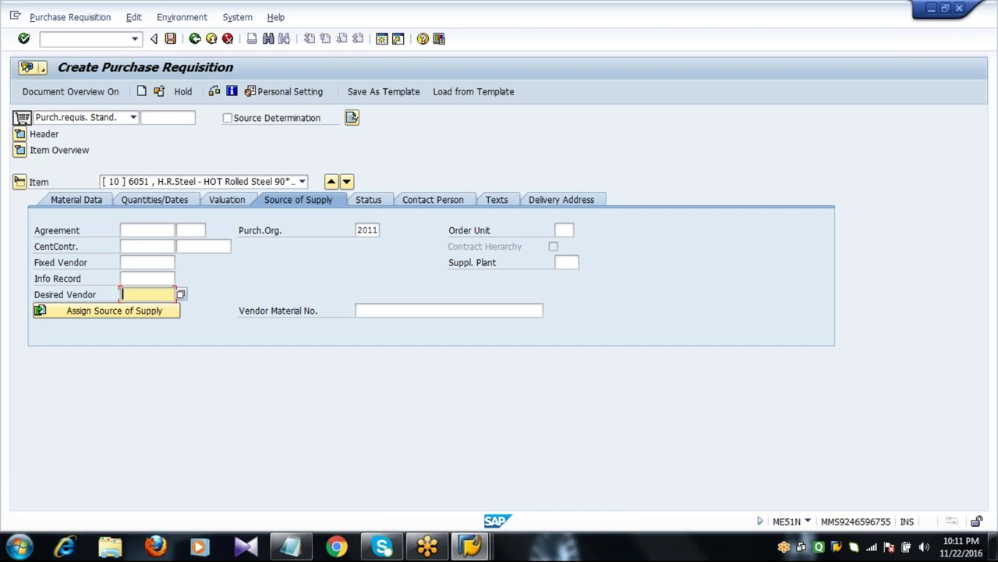
{"action": "left_click", "coordinate": [148, 262]}
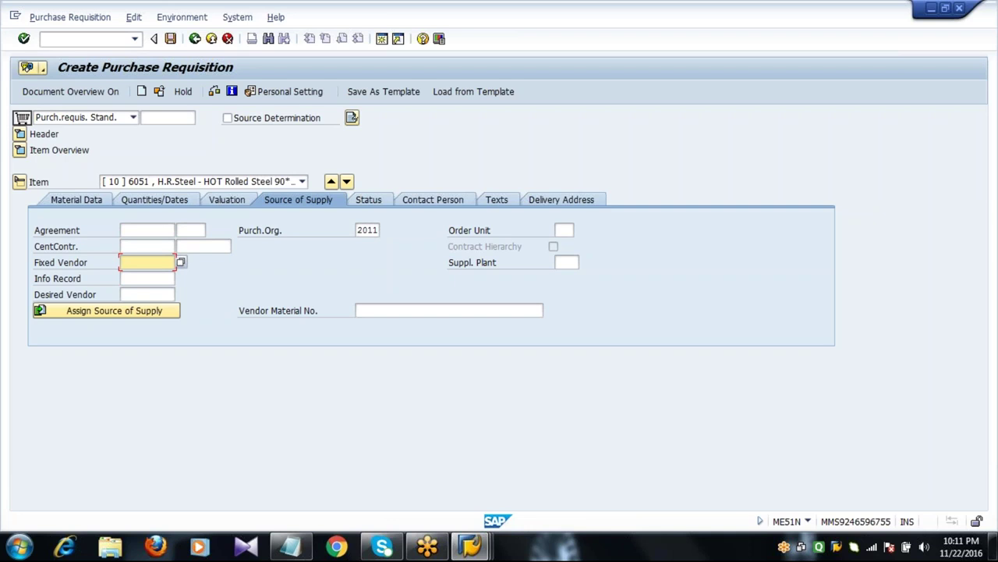
- Try the block indicator Blocked by Requester in the item's status data and set it back to Not Blocked
{"action": "left_click", "coordinate": [376, 202]}
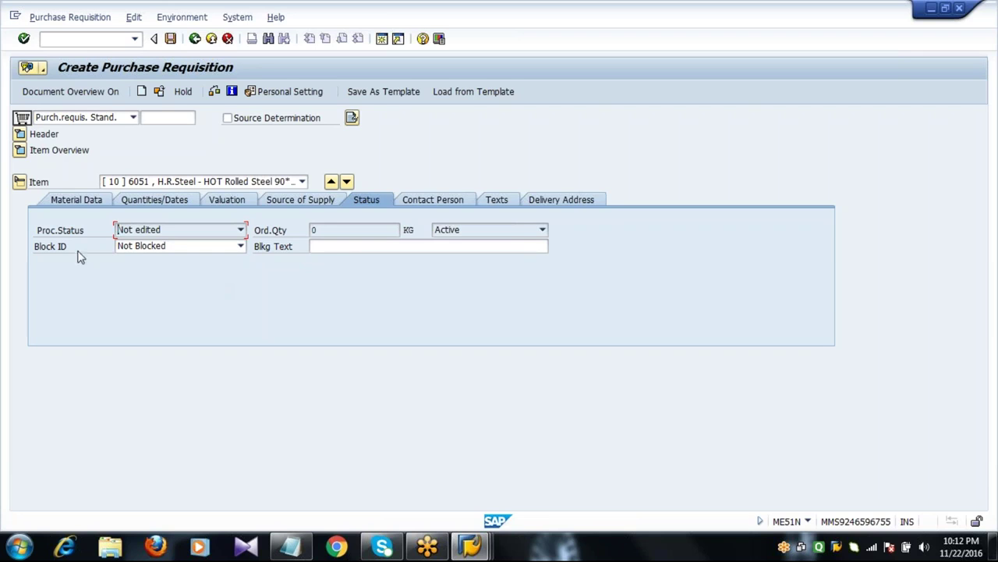
{"action": "left_click", "coordinate": [49, 250]}
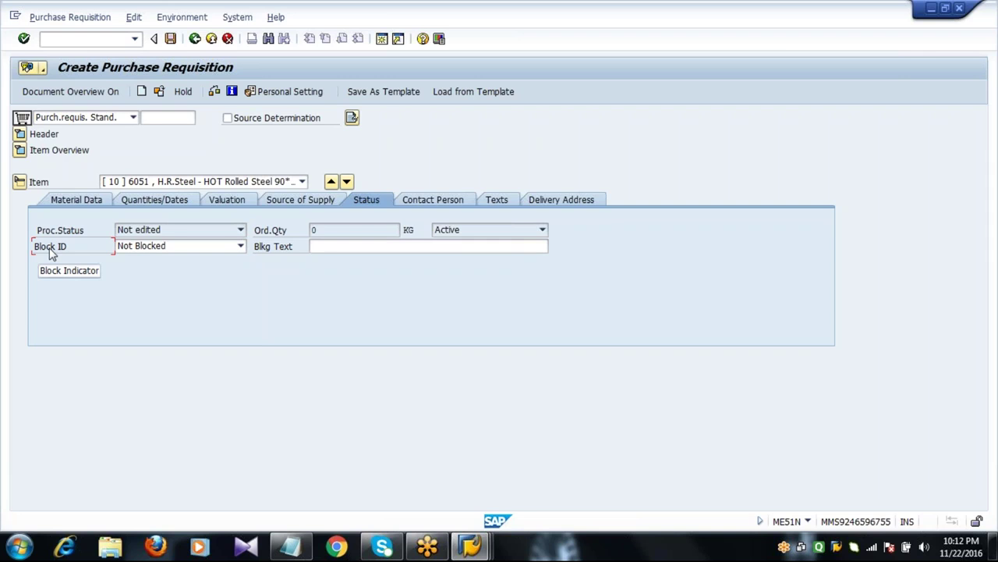
{"action": "left_click", "coordinate": [166, 248]}
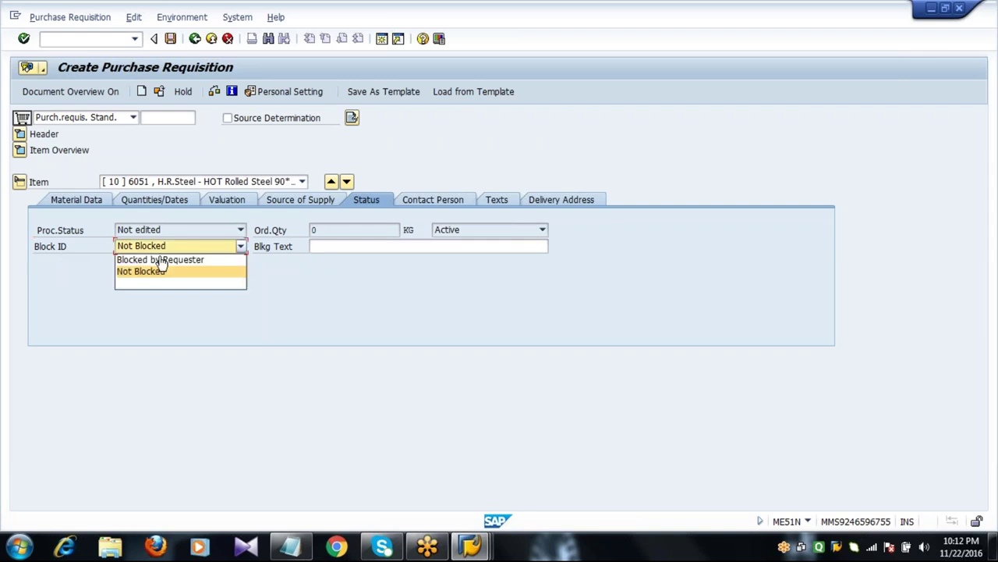
{"action": "left_click", "coordinate": [156, 260]}
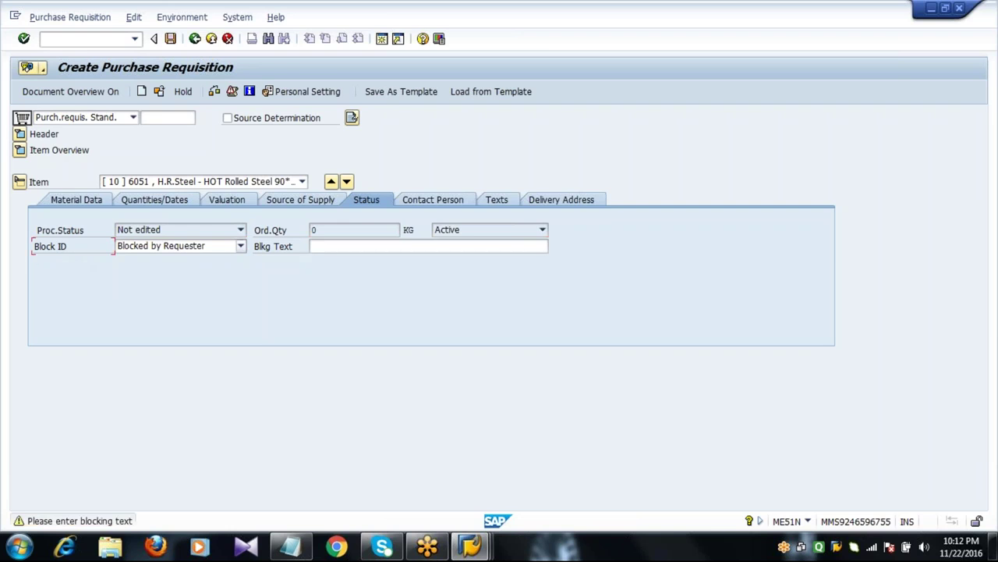
{"action": "left_click", "coordinate": [143, 286]}
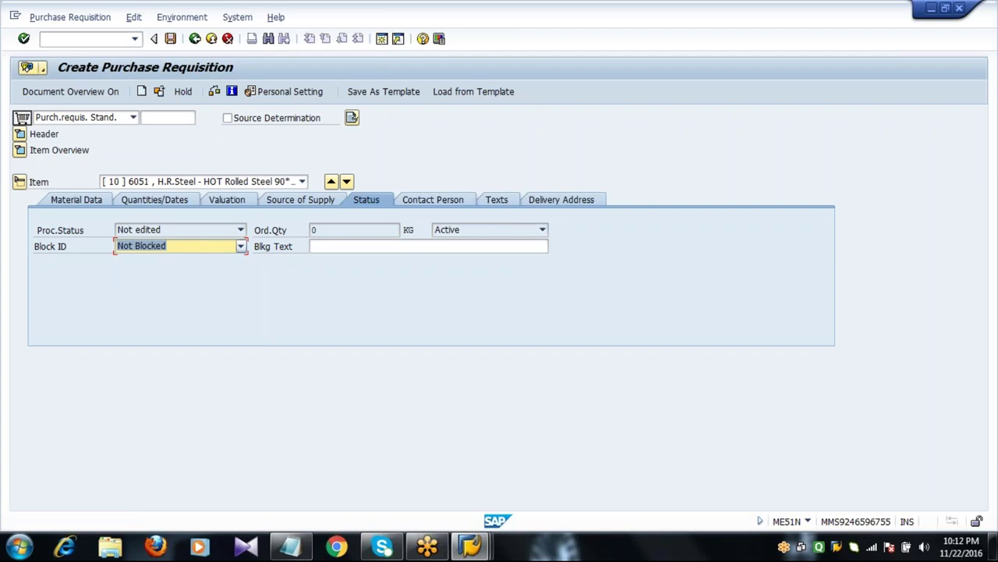
{"action": "left_click", "coordinate": [241, 246]}
{"action": "left_click", "coordinate": [148, 281]}
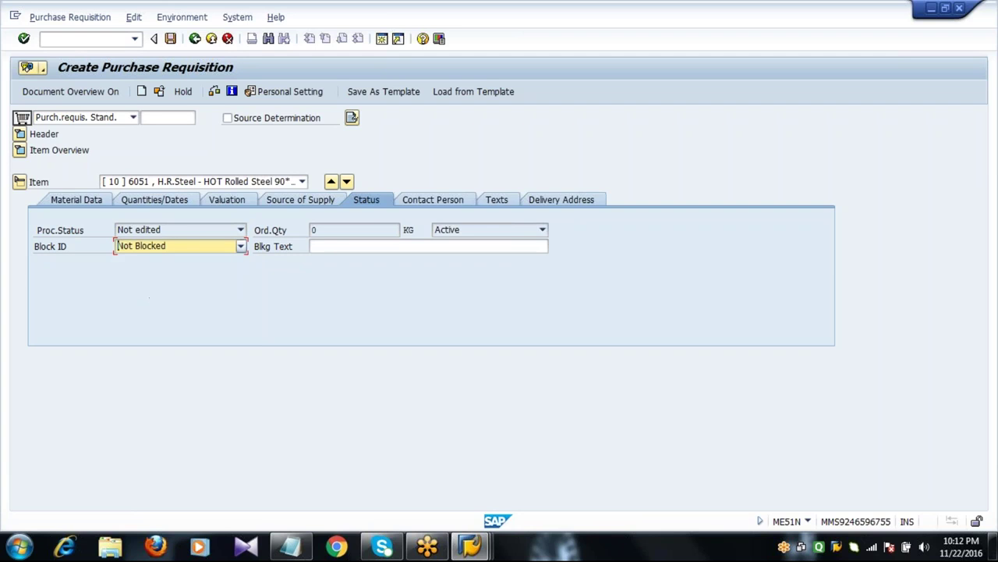
{"action": "left_click", "coordinate": [61, 250]}
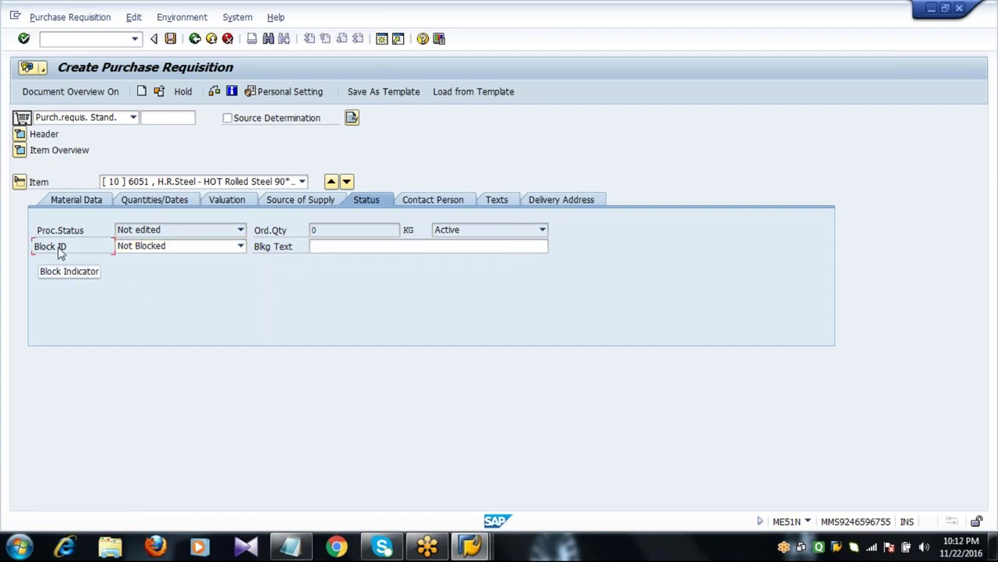
- Review the item's contact person data, including the requisitioner, creation indicator and MRP controller fields
{"action": "left_click", "coordinate": [422, 201]}
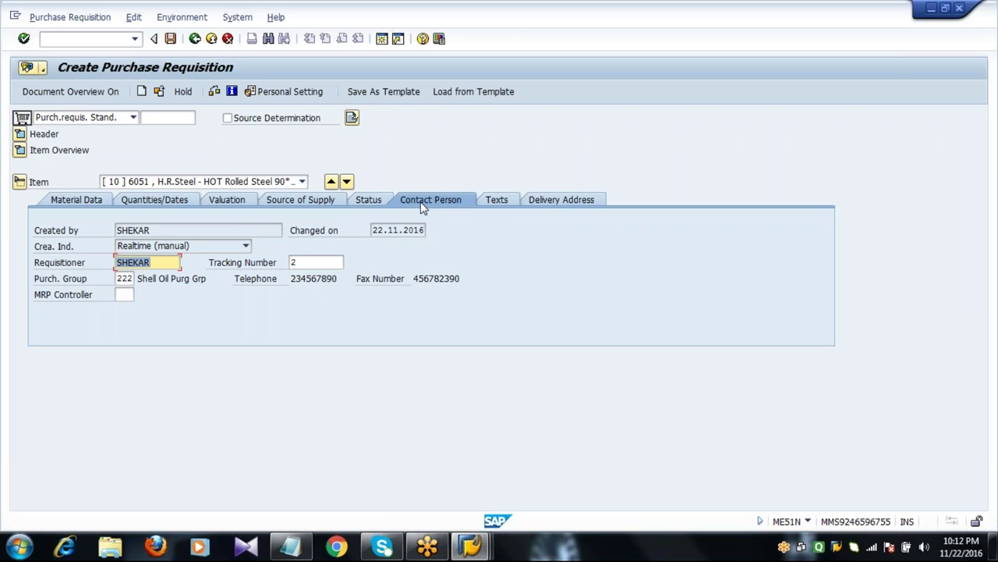
{"action": "left_click", "coordinate": [168, 262]}
{"action": "left_click", "coordinate": [65, 251]}
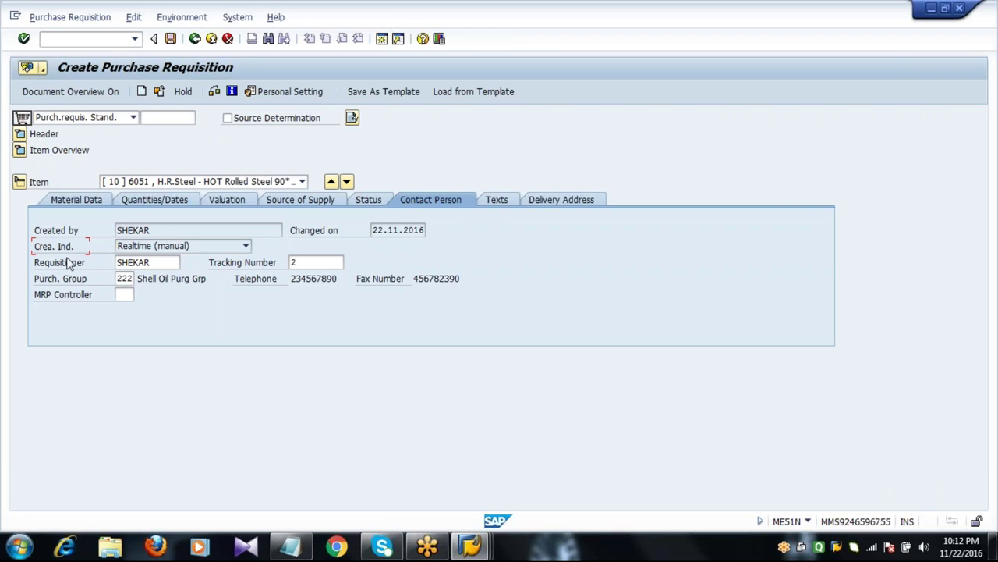
{"action": "left_click", "coordinate": [131, 295]}
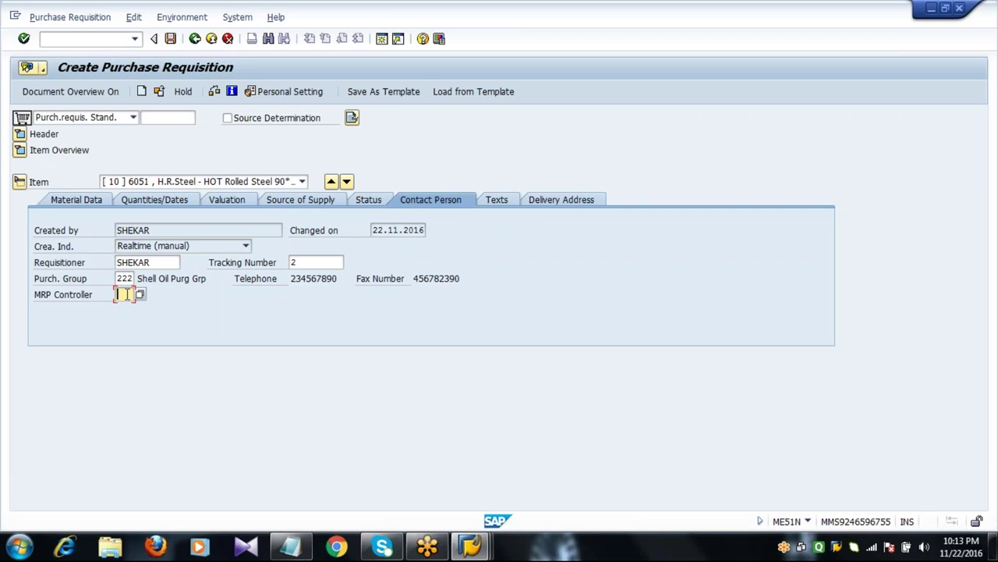
{"action": "left_click", "coordinate": [82, 303]}
{"action": "key", "text": "Tab"}
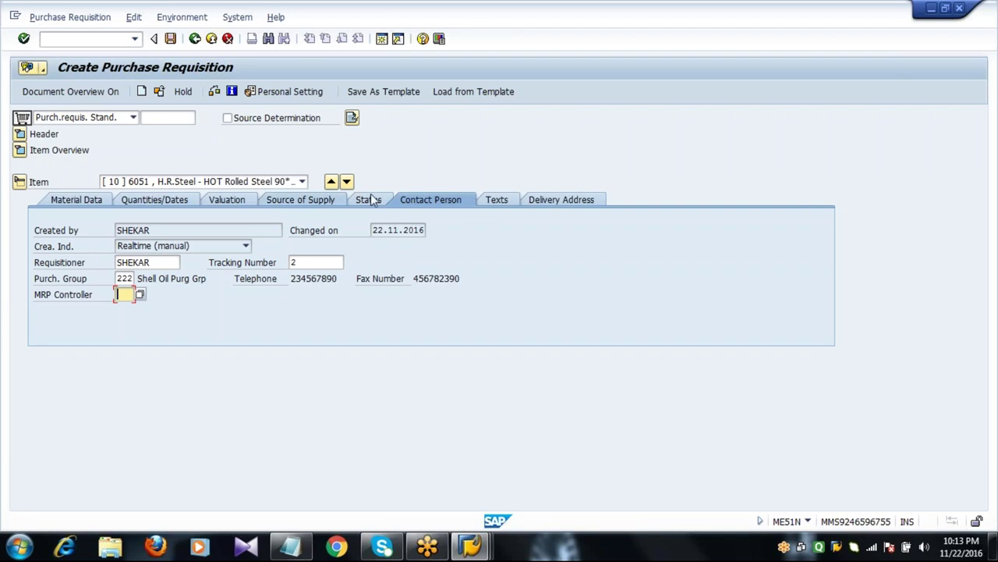
- Enter the item text "NEEDFUL PACKING AND SHIPPING REQUIRED FOR THE MATERIALS AND GOODS" and display the item's delivery address
{"action": "left_click", "coordinate": [492, 204]}
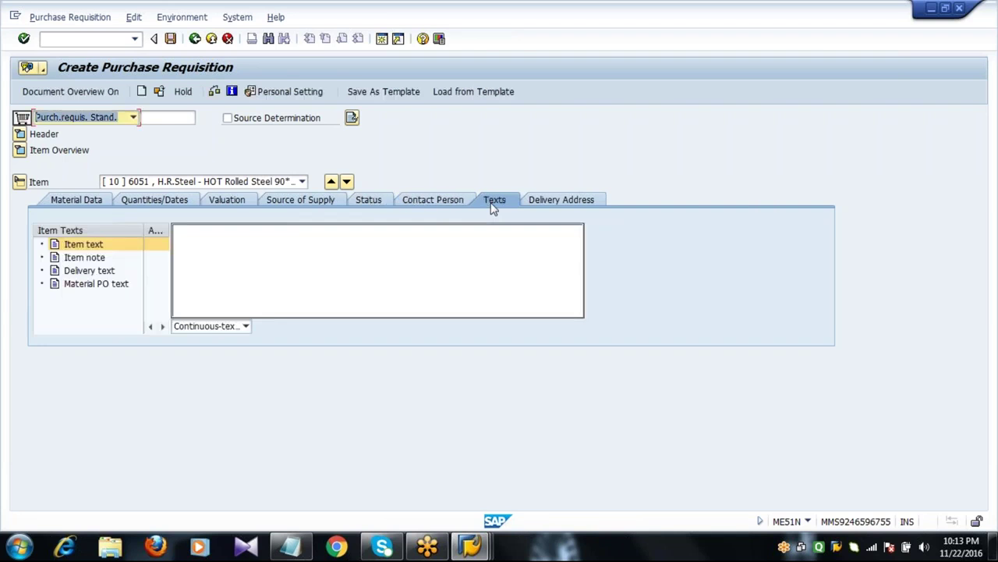
{"action": "left_click", "coordinate": [446, 284]}
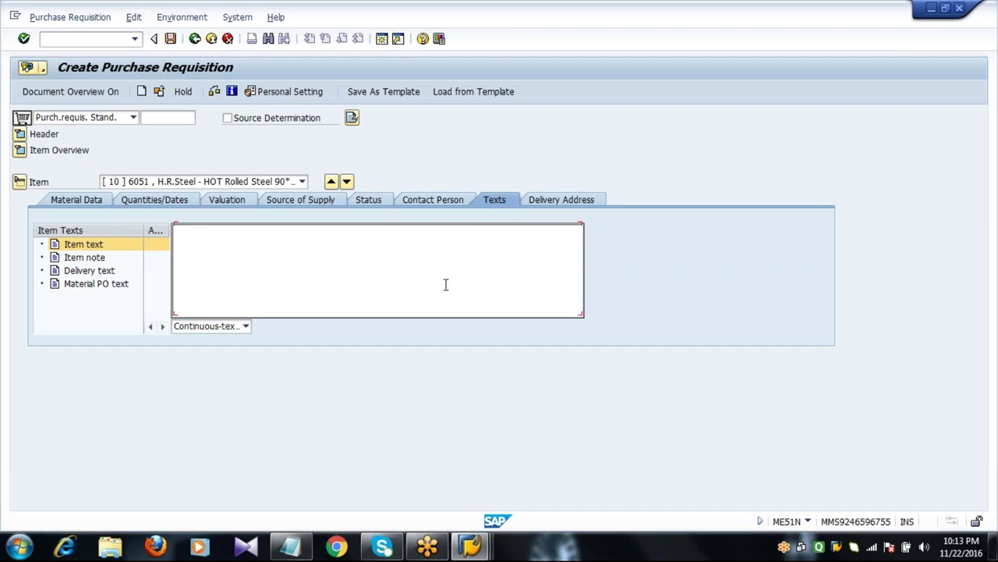
{"action": "type", "text": "NEEDFUL PACKING AND SHIPPING REQUIRED FOR THE MATERIALS AND GOODS"}
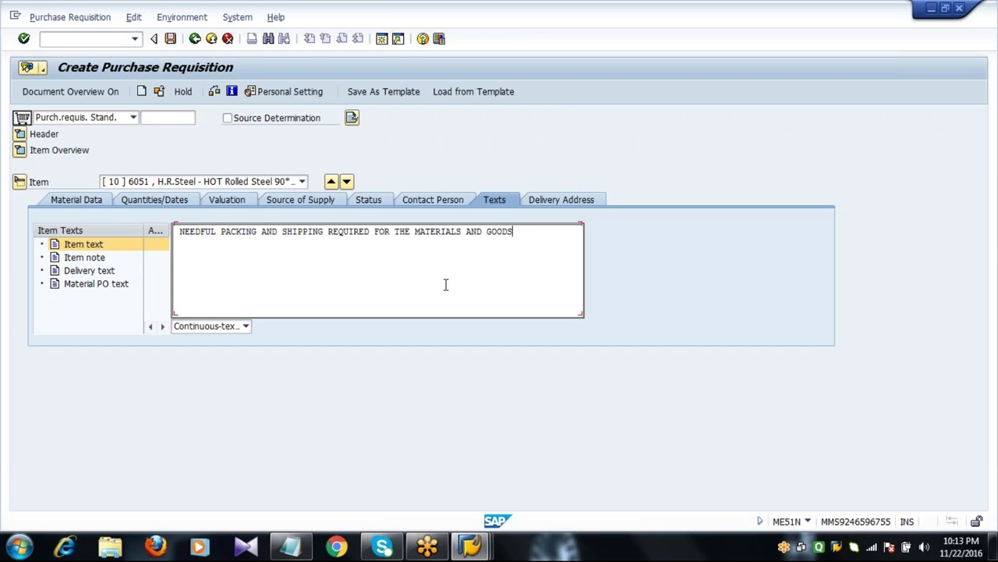
{"action": "left_click", "coordinate": [563, 199]}
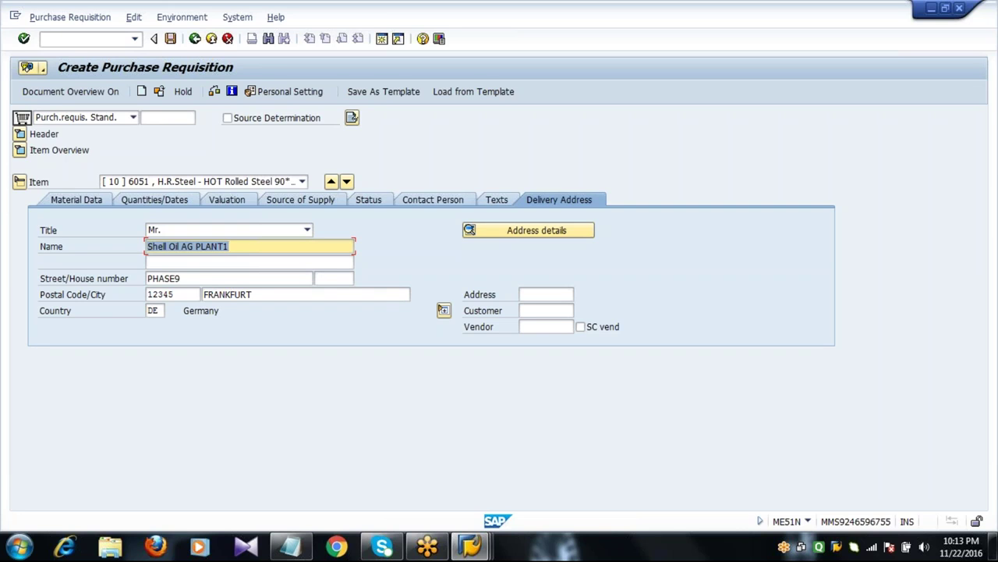
- Collapse the item detail, expand the item overview and header, and check the requisition for errors
{"action": "left_click", "coordinate": [19, 182]}
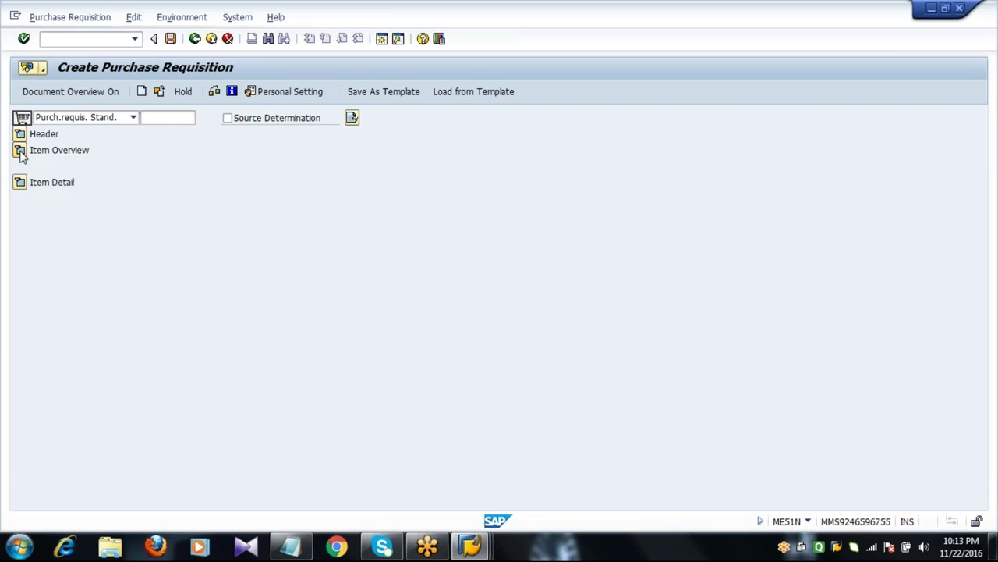
{"action": "left_click", "coordinate": [20, 151]}
{"action": "left_click", "coordinate": [19, 134]}
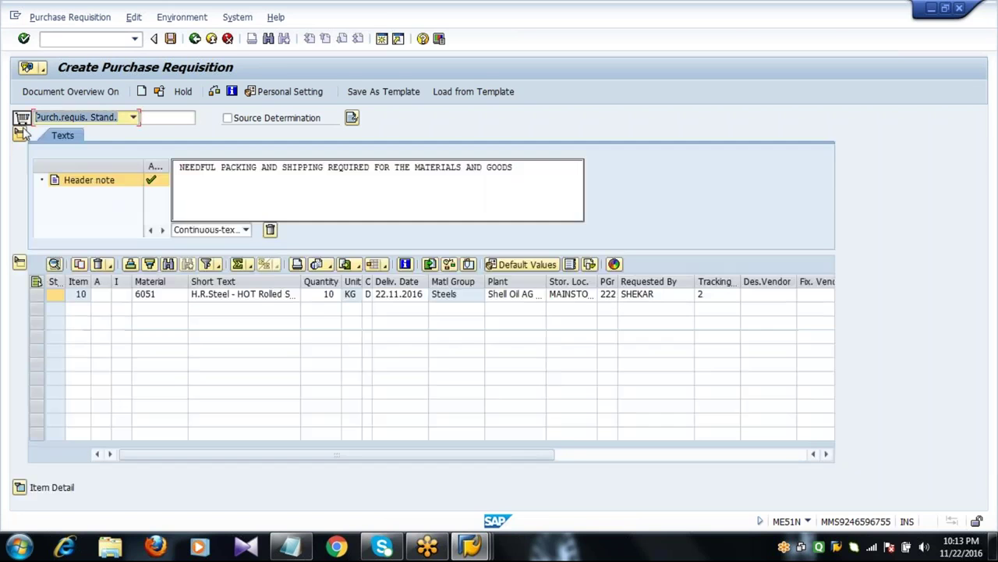
{"action": "left_click", "coordinate": [214, 92]}
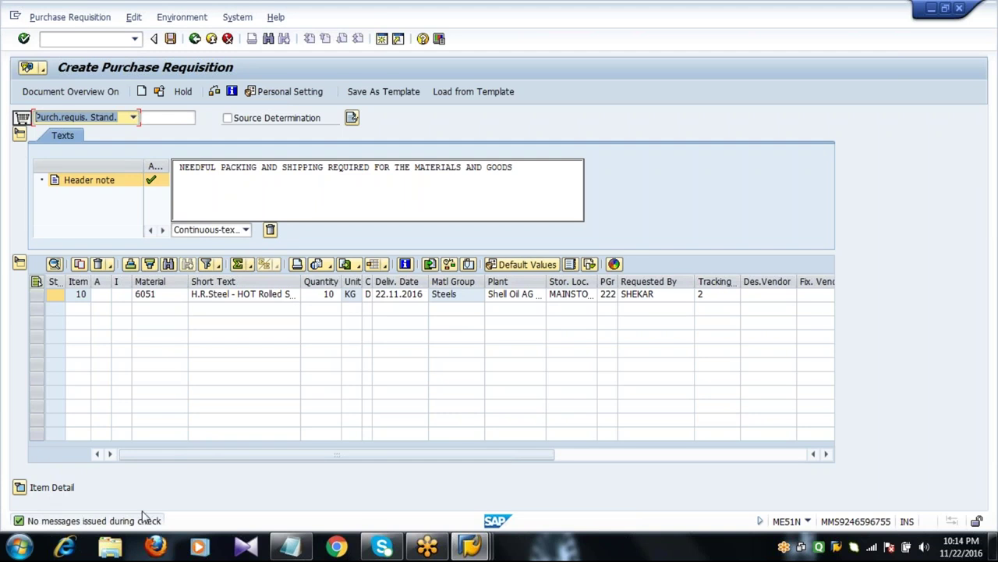
- Clear the quantity of item 10, check the requisition for errors and close the message list
{"action": "left_click", "coordinate": [330, 294]}
{"action": "key", "text": "BackSpace"}
{"action": "key", "text": "BackSpace"}
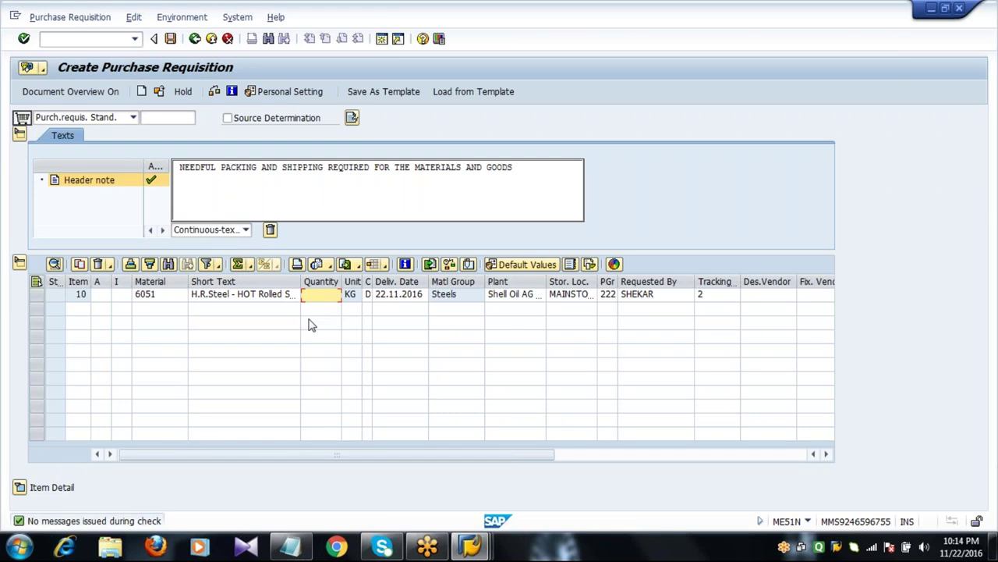
{"action": "left_click", "coordinate": [213, 91]}
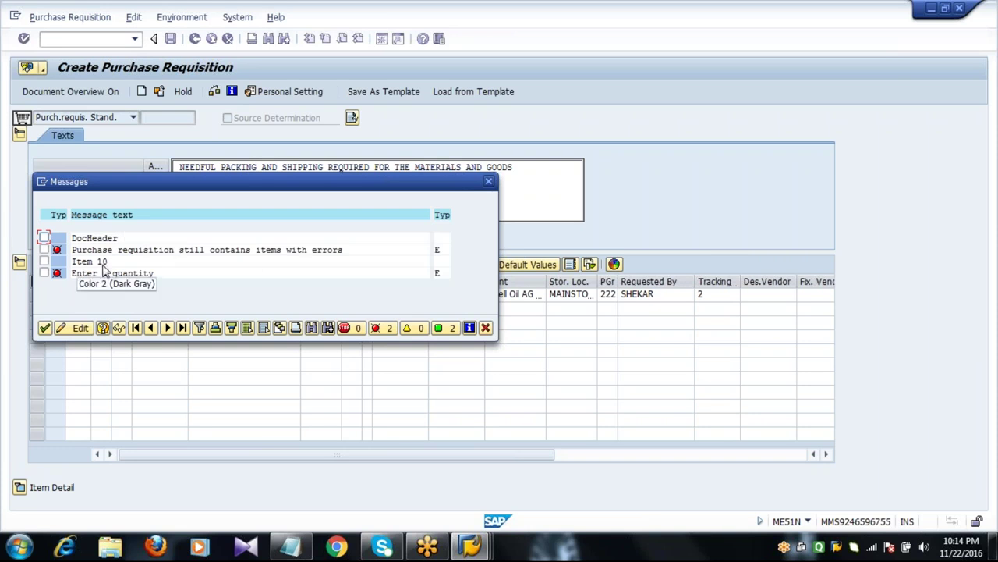
{"action": "left_click", "coordinate": [45, 329]}
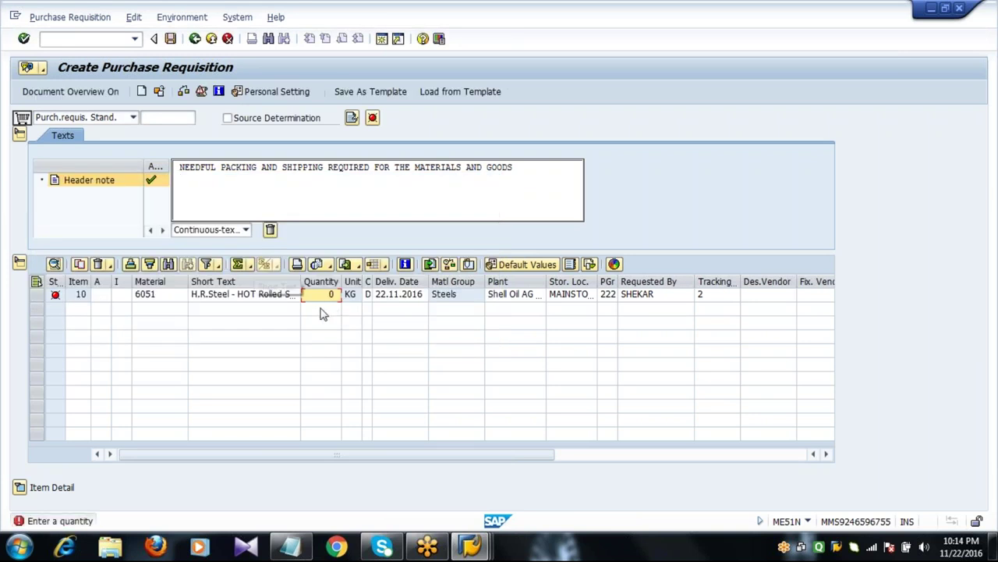
- Set the quantity of item 10 to 10, check the requisition again and save it
{"action": "type", "text": "10"}
{"action": "left_click", "coordinate": [184, 93]}
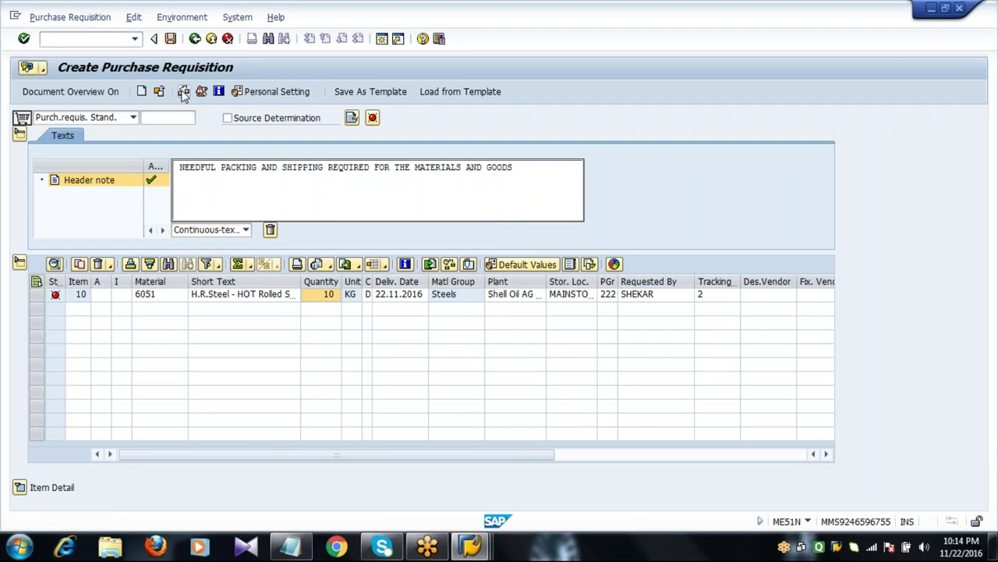
{"action": "left_click", "coordinate": [170, 39]}
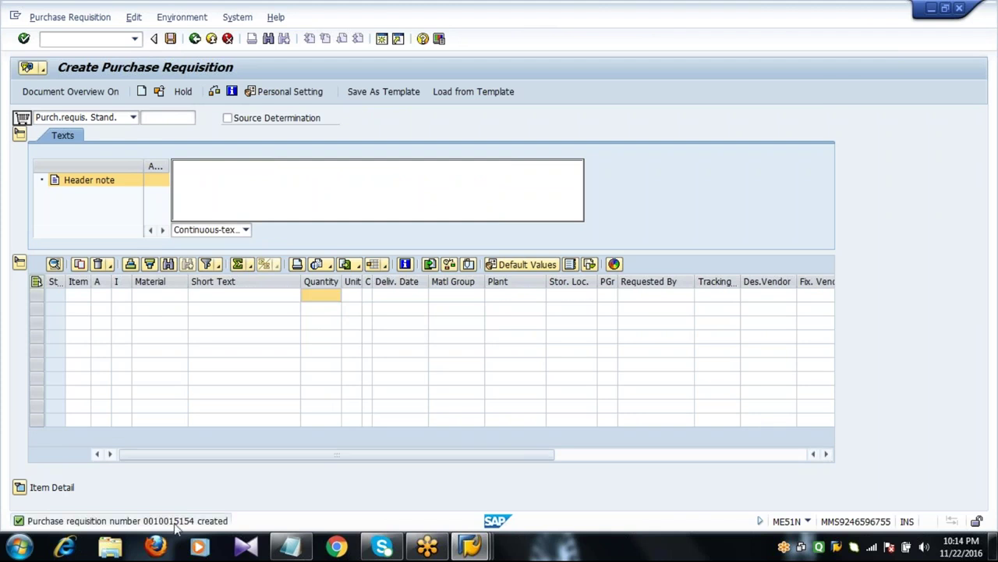
- Display the long text of the creation message, highlight the requisition number and close the text
{"action": "double_click", "coordinate": [175, 521]}
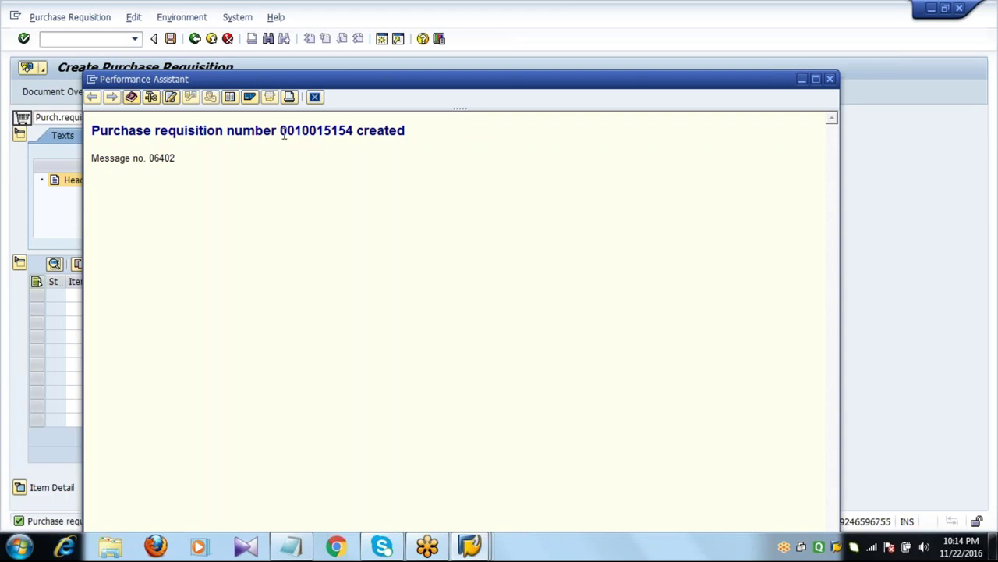
{"action": "left_click_drag", "start_coordinate": [280, 131], "coordinate": [353, 128]}
{"action": "left_click", "coordinate": [402, 247]}
{"action": "left_click", "coordinate": [315, 97]}
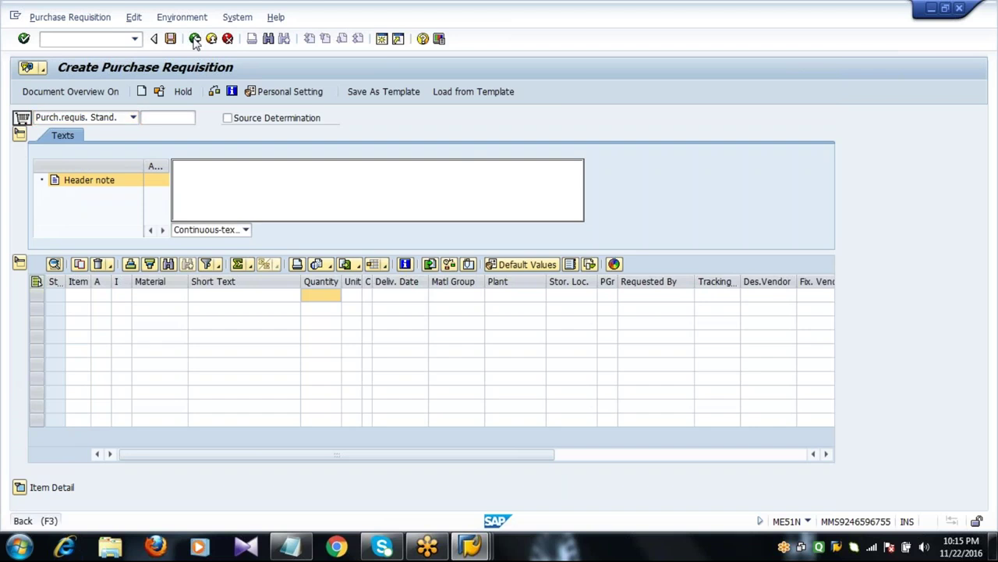
- Leave the requisition screen and restart transaction ME51N for a new purchase requisition
{"action": "left_click", "coordinate": [195, 39]}
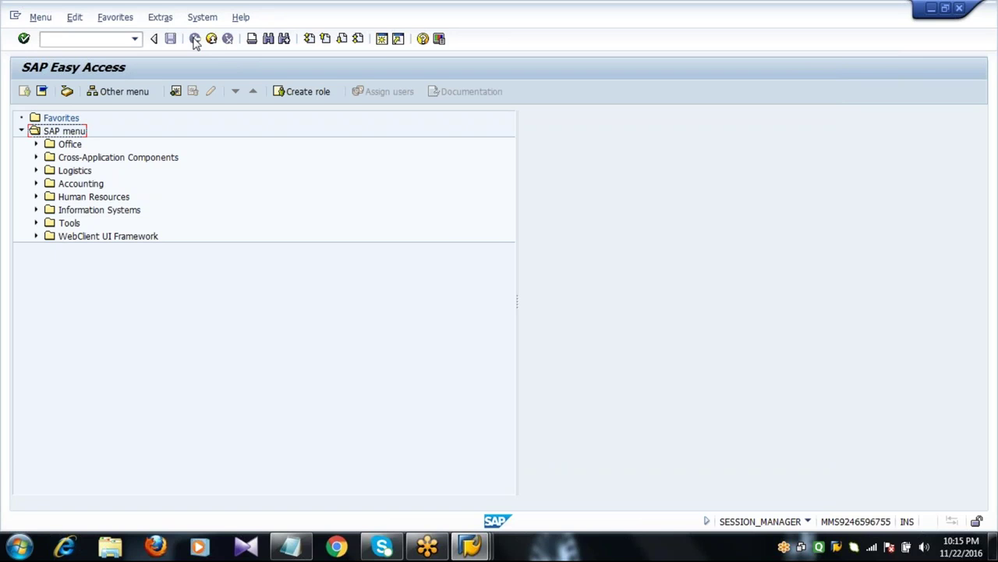
{"action": "left_click", "coordinate": [84, 37]}
{"action": "type", "text": "ME51N"}
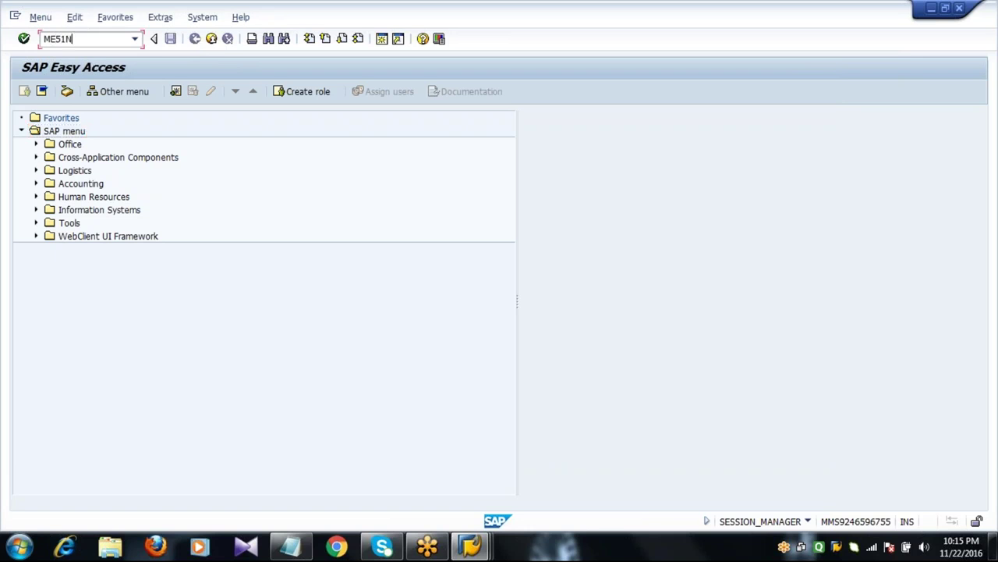
{"action": "key", "text": "Return"}
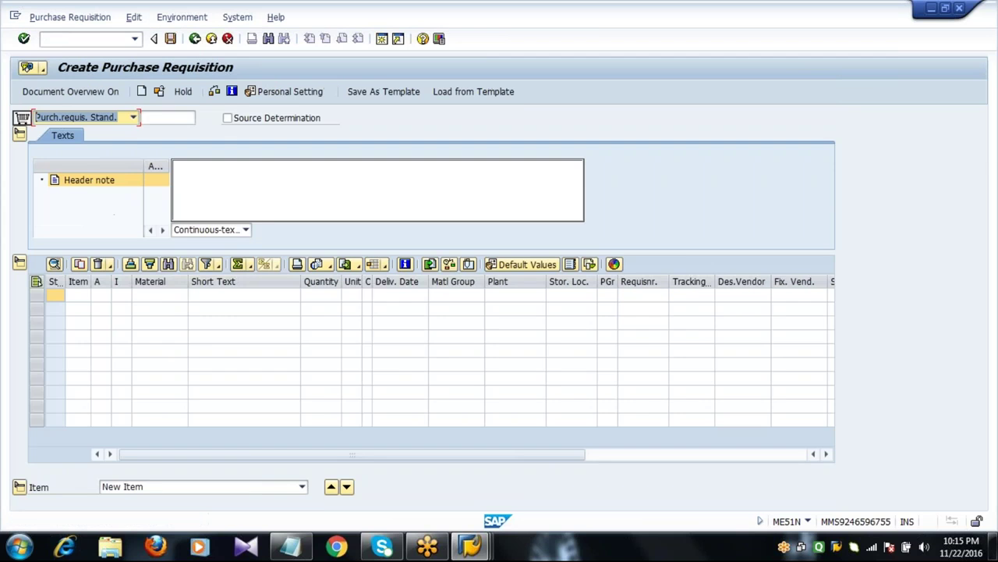
- List purchase requisitions for material 6051 and plant 2011 in the document overview, with the requisition number criterion cleared
{"action": "left_click", "coordinate": [61, 92]}
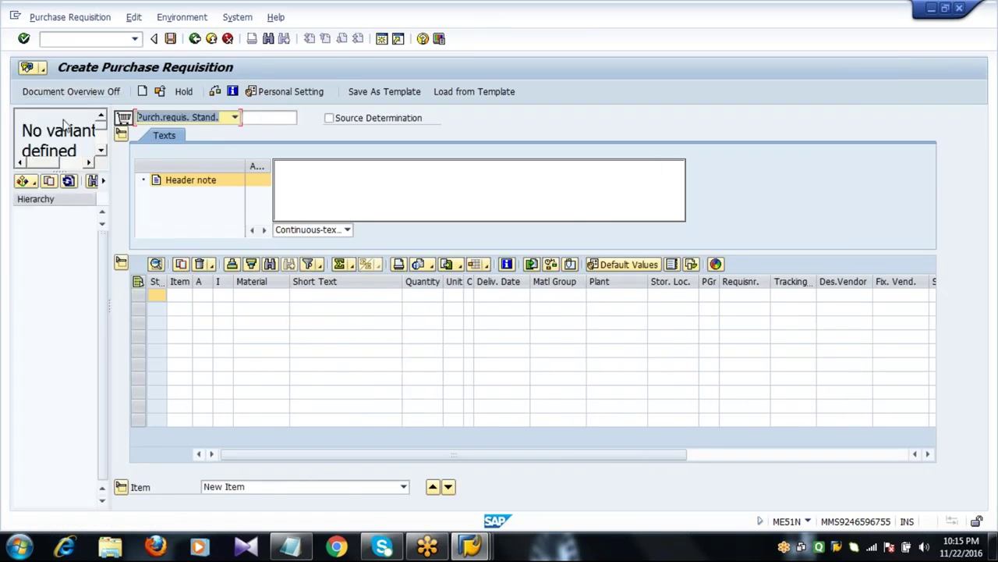
{"action": "left_click", "coordinate": [24, 181]}
{"action": "left_click", "coordinate": [75, 279]}
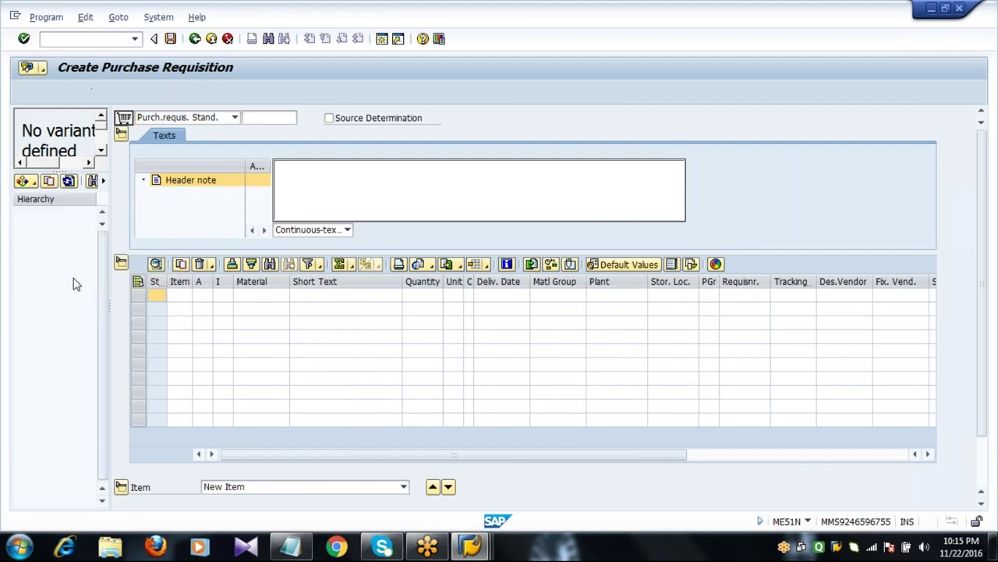
{"action": "scroll", "coordinate": [90, 278], "scroll_direction": "down", "scroll_amount": 3}
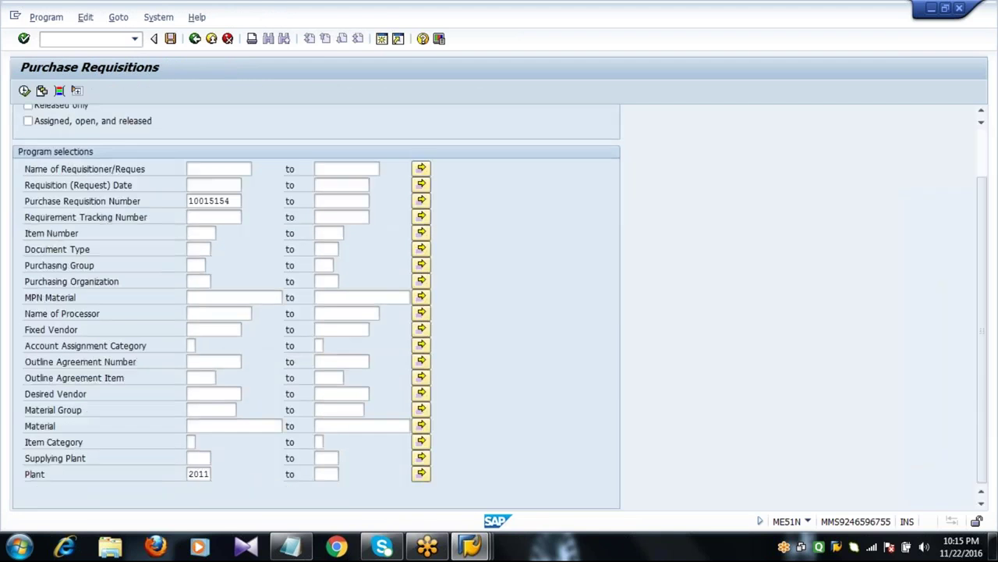
{"action": "left_click", "coordinate": [236, 201]}
{"action": "key", "text": "BackSpace"}
{"action": "key", "text": "BackSpace"}
{"action": "key", "text": "BackSpace"}
{"action": "key", "text": "BackSpace"}
{"action": "key", "text": "BackSpace"}
{"action": "key", "text": "BackSpace"}
{"action": "key", "text": "BackSpace"}
{"action": "key", "text": "BackSpace"}
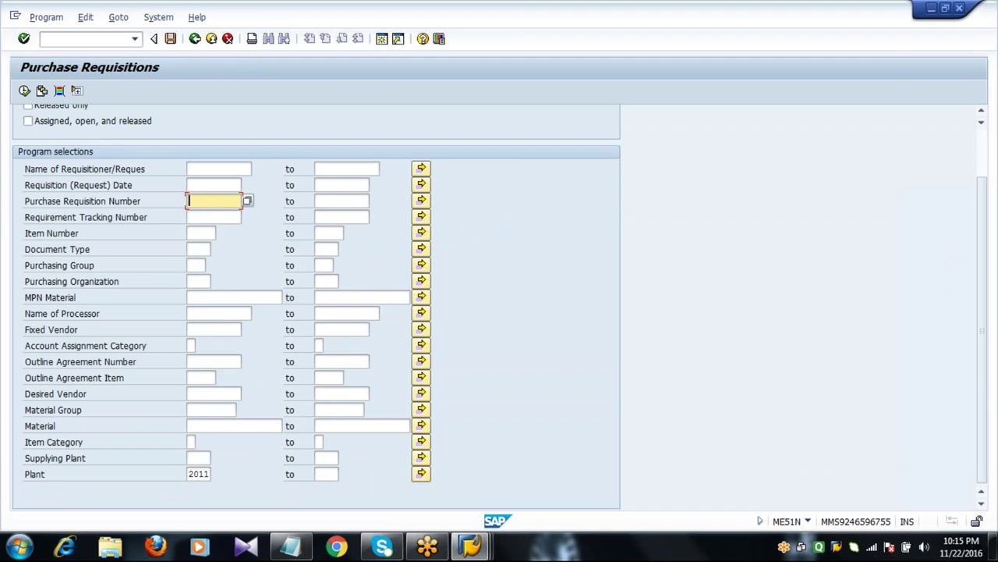
{"action": "left_click", "coordinate": [192, 474]}
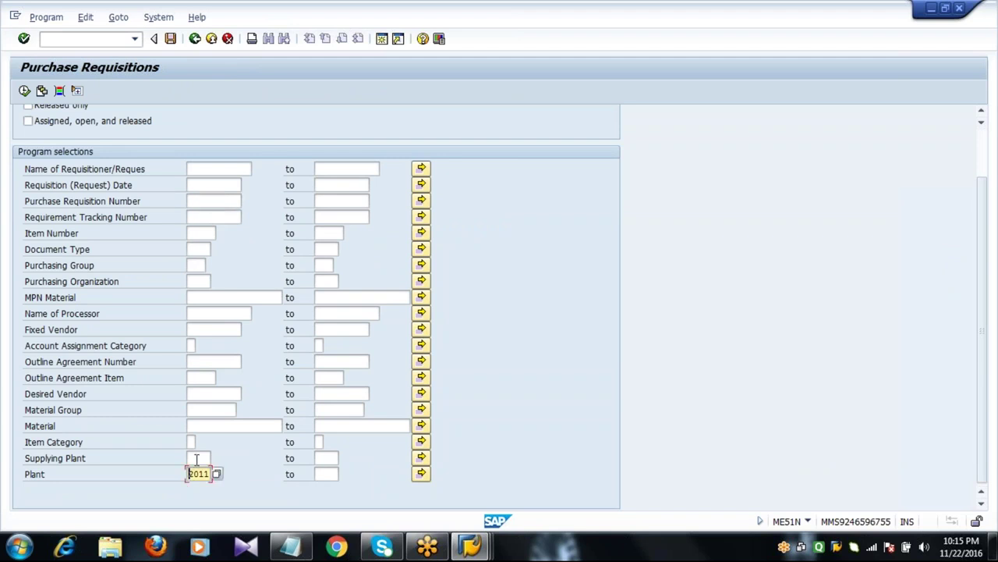
{"action": "left_click", "coordinate": [241, 426]}
{"action": "type", "text": "6051"}
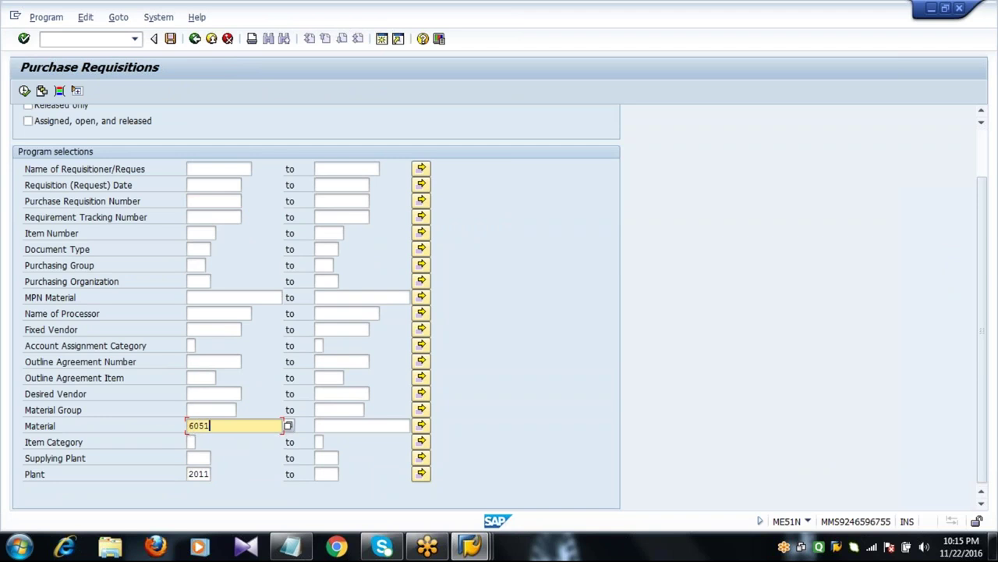
{"action": "left_click", "coordinate": [25, 91]}
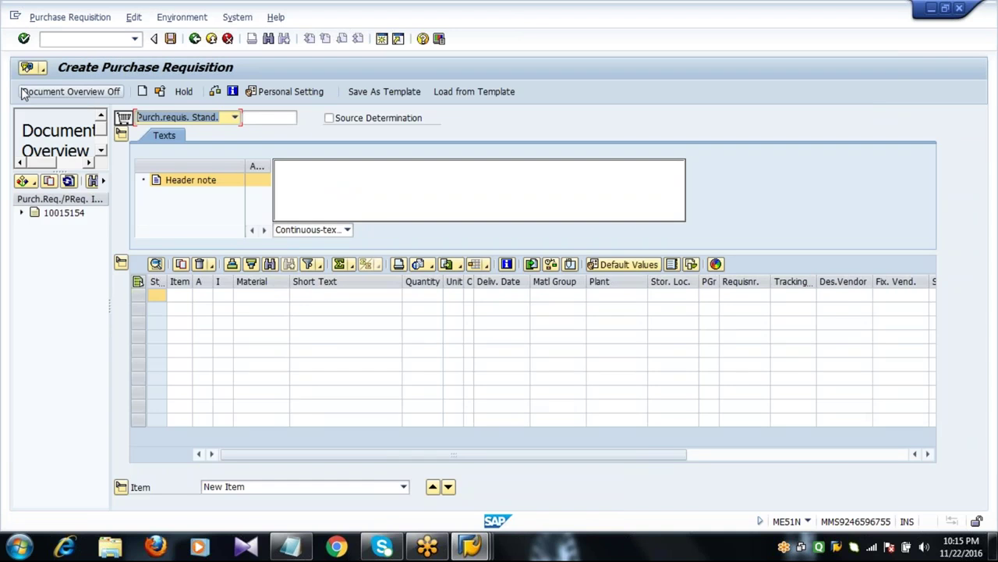
- Adopt the listed requisition into the new one and collapse the header and item detail
{"action": "left_click", "coordinate": [65, 213]}
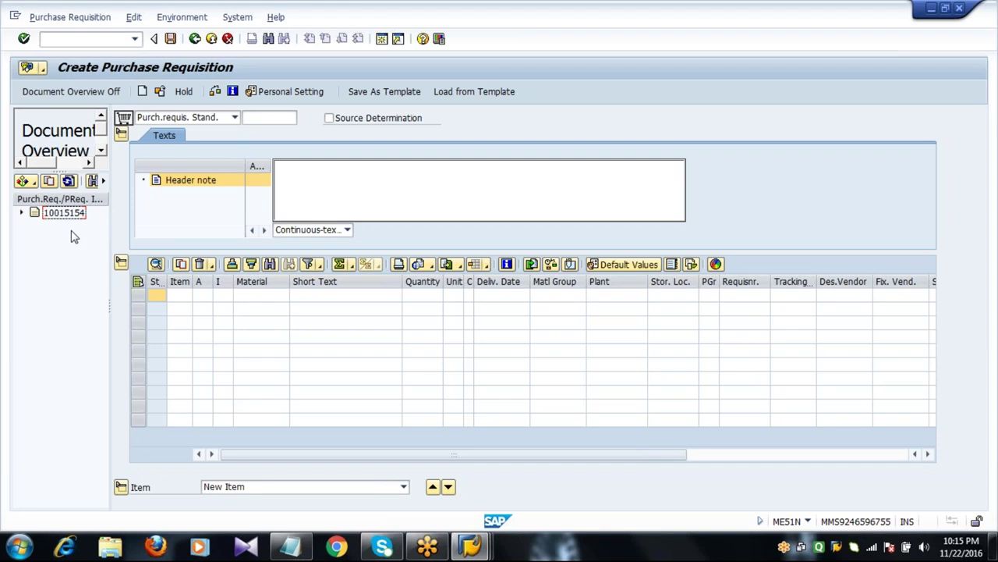
{"action": "left_click", "coordinate": [50, 181]}
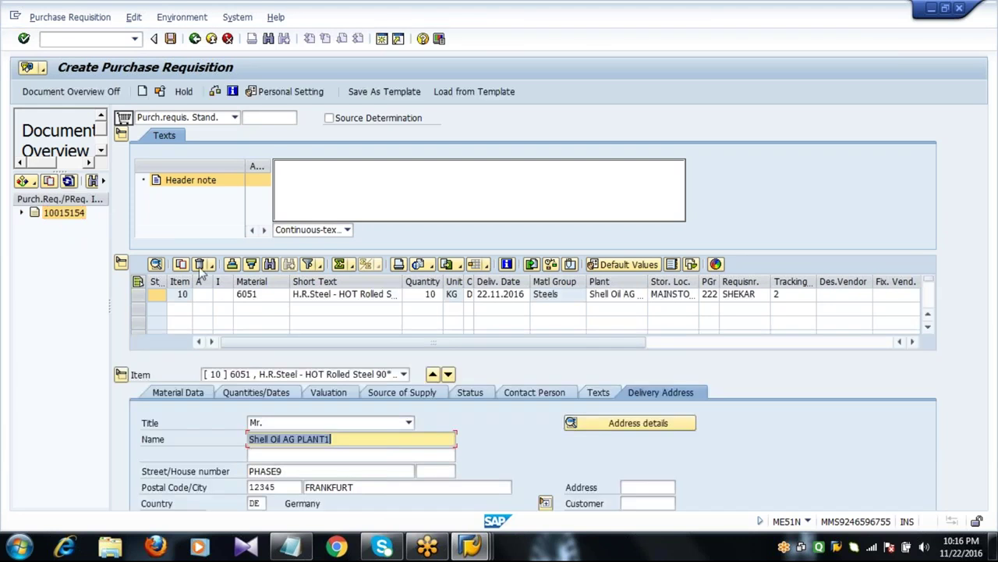
{"action": "left_click", "coordinate": [122, 135]}
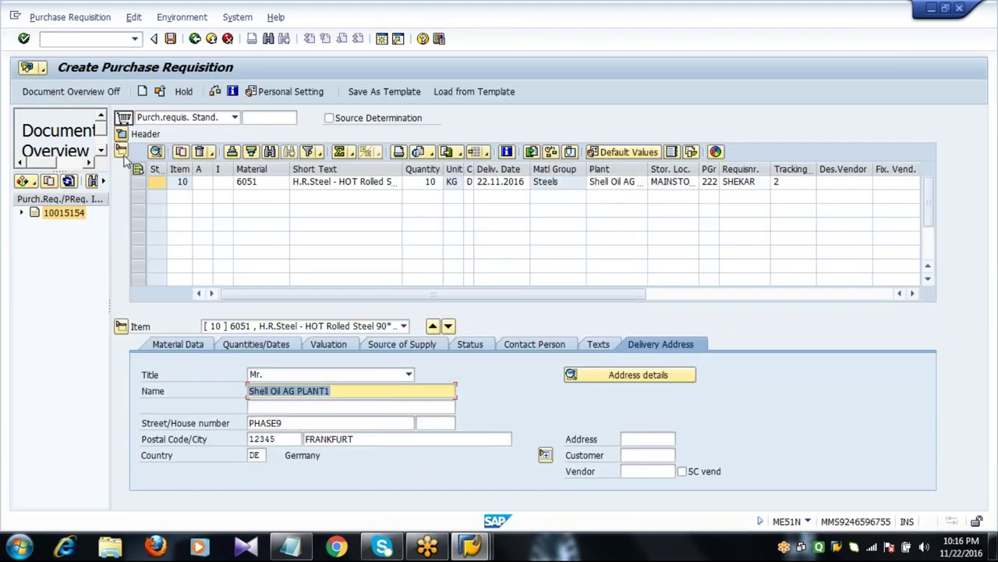
{"action": "left_click", "coordinate": [121, 327]}
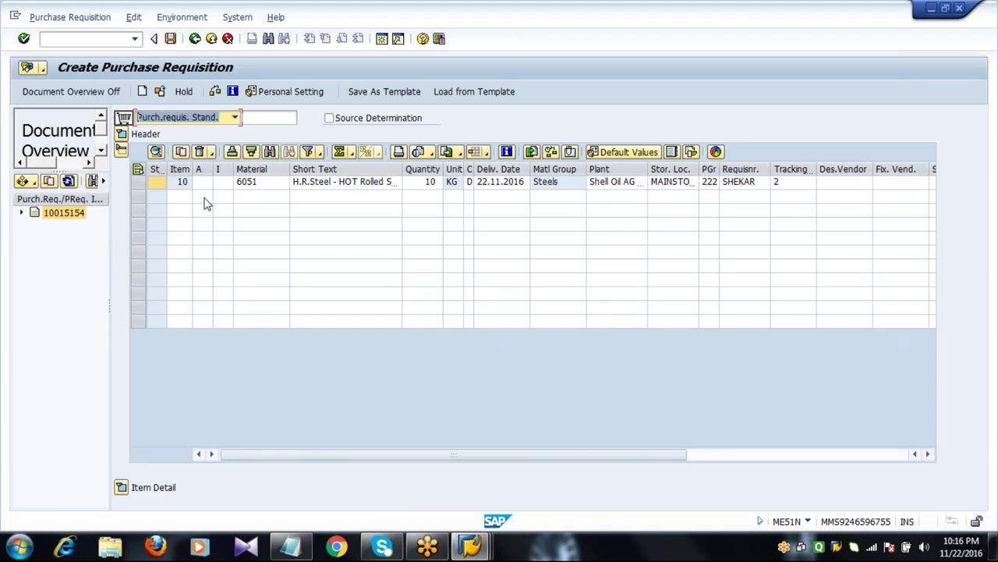
- Adopt the same requisition four more times to create items 20 to 50, then save the new requisition and leave the transaction
{"action": "left_click", "coordinate": [50, 181]}
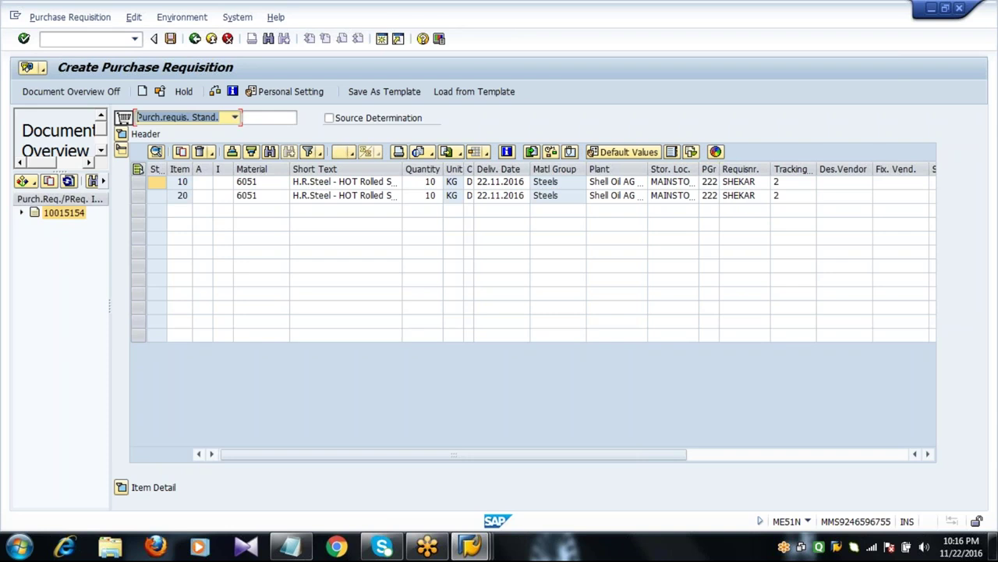
{"action": "left_click", "coordinate": [49, 181]}
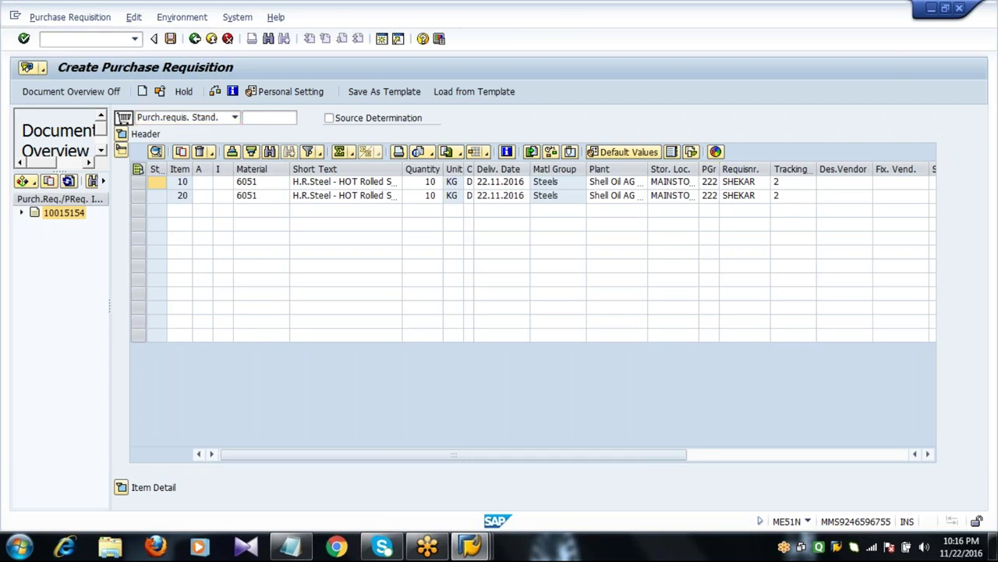
{"action": "left_click", "coordinate": [50, 182]}
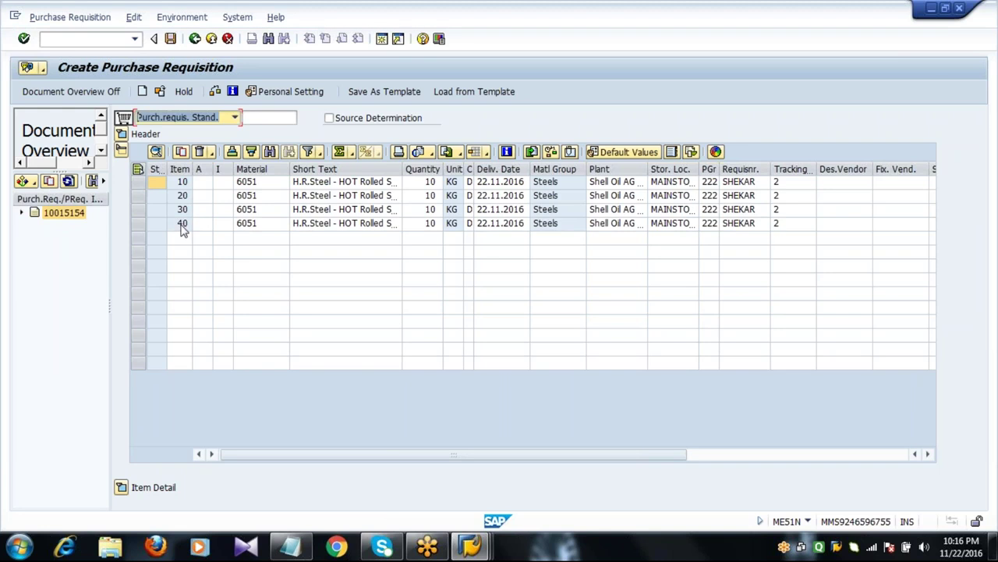
{"action": "left_click", "coordinate": [50, 181]}
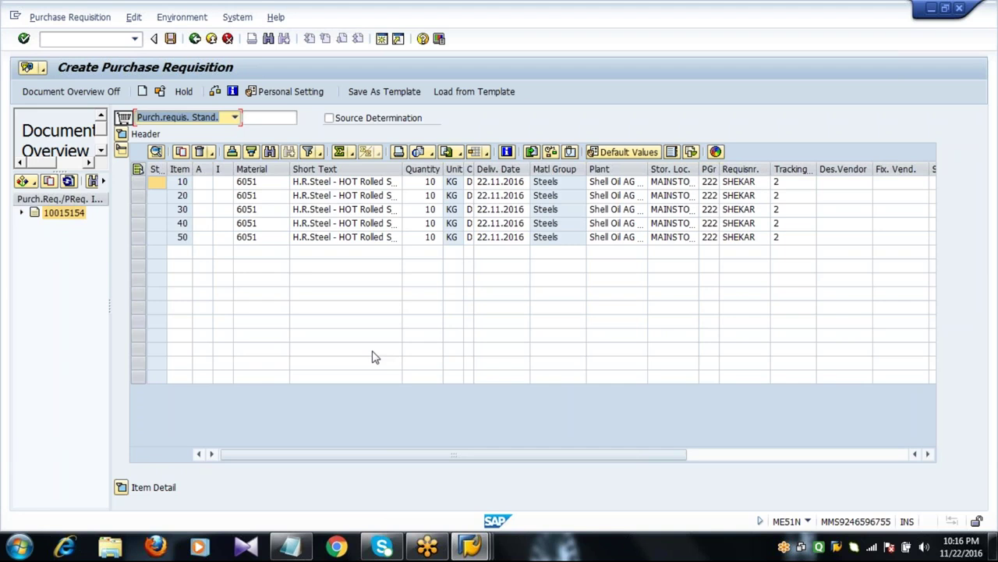
{"action": "left_click", "coordinate": [171, 39]}
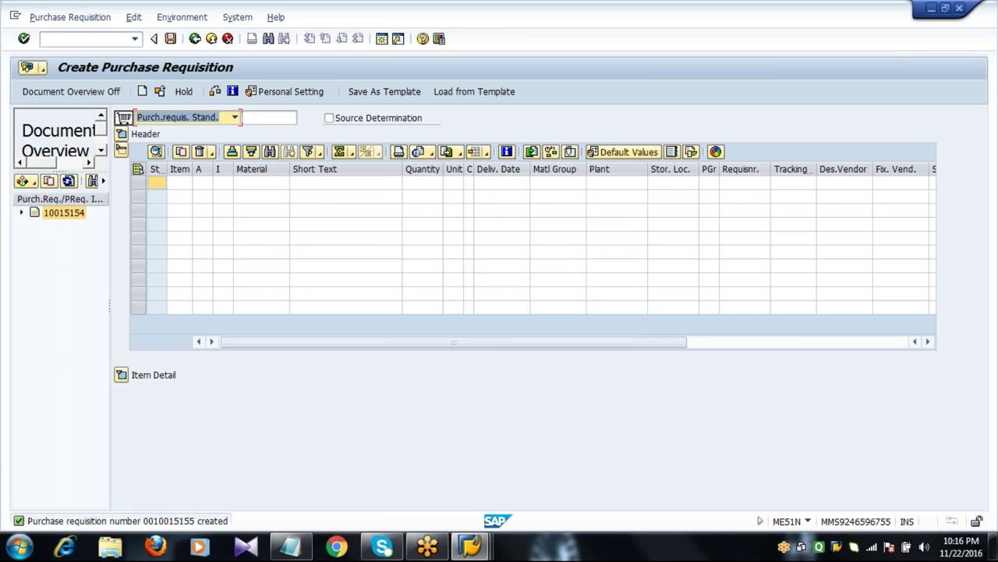
{"action": "left_click", "coordinate": [195, 39]}
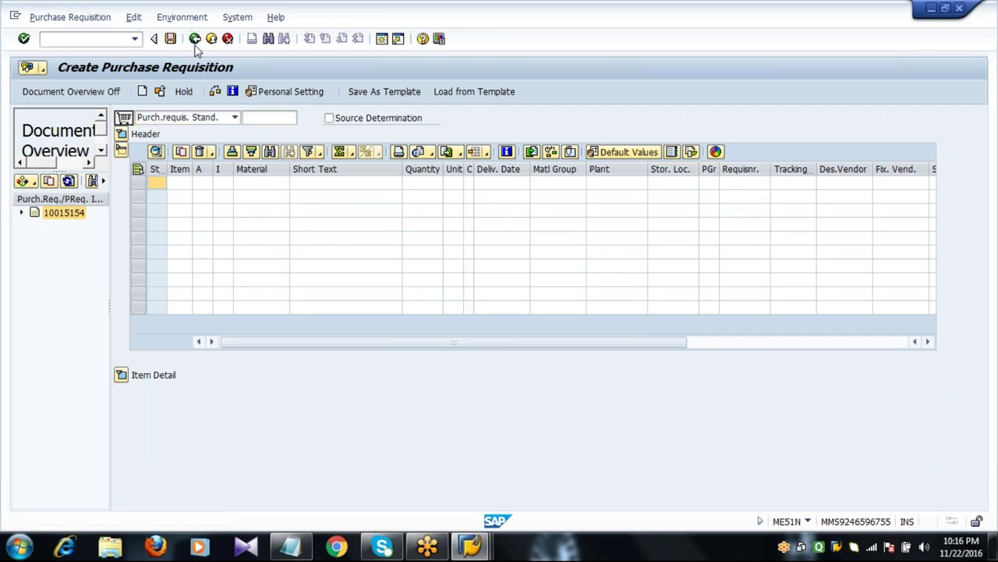
- Switch to the MM - Part1 notes in Notepad and review the ME5A entry for the list of purchase requisitions
{"action": "left_click", "coordinate": [290, 546]}
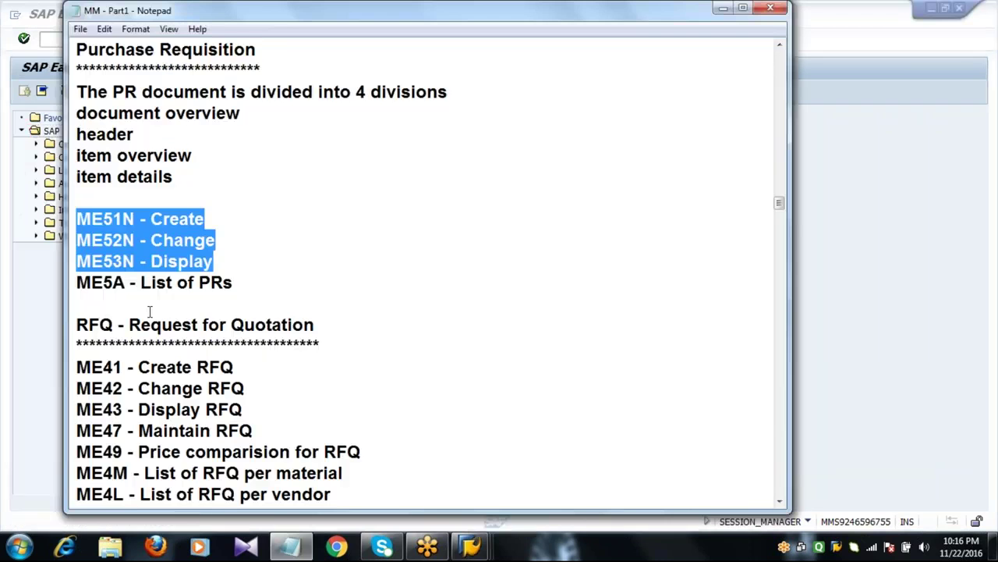
{"action": "double_click", "coordinate": [127, 283]}
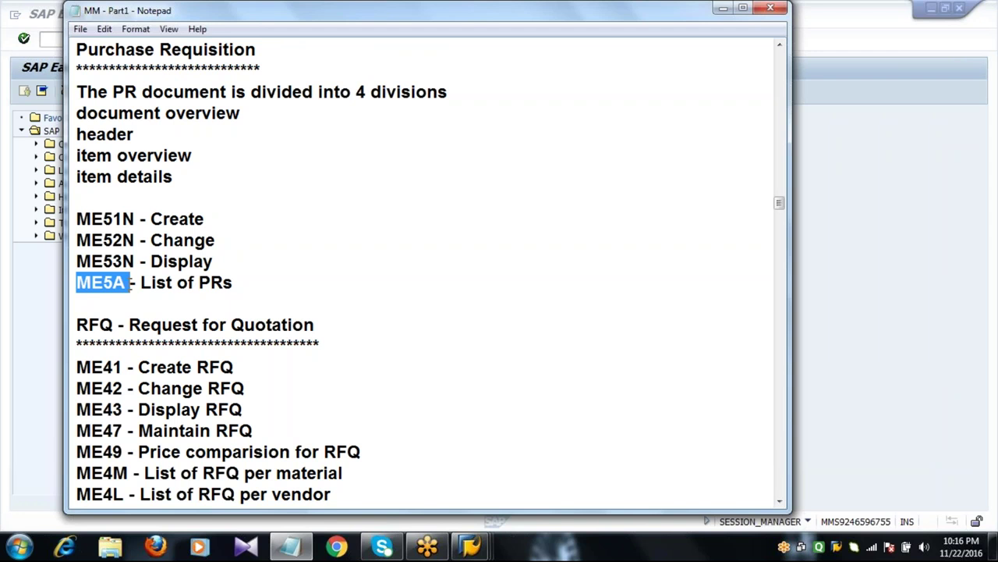
{"action": "double_click", "coordinate": [329, 343]}
{"action": "left_click", "coordinate": [328, 343]}
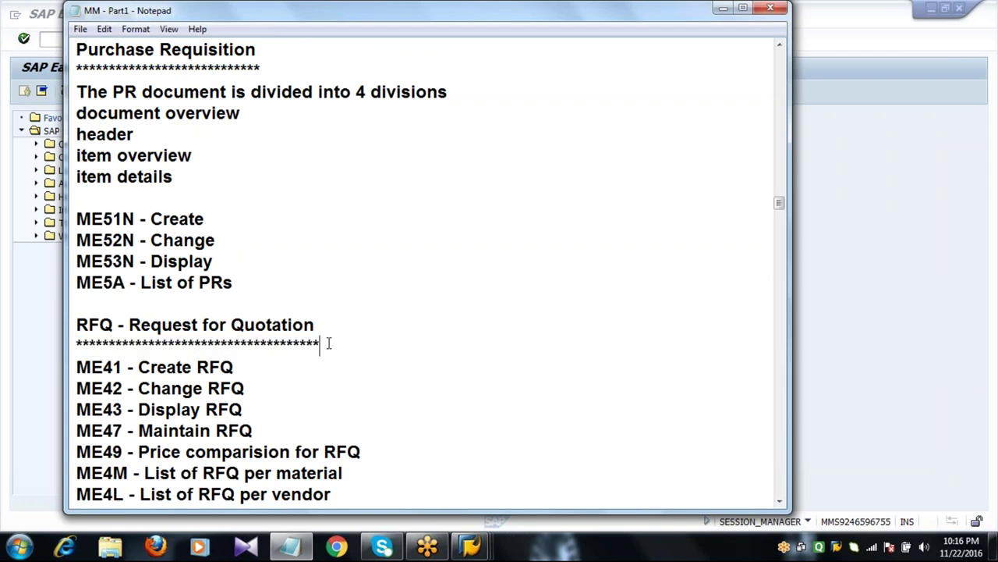